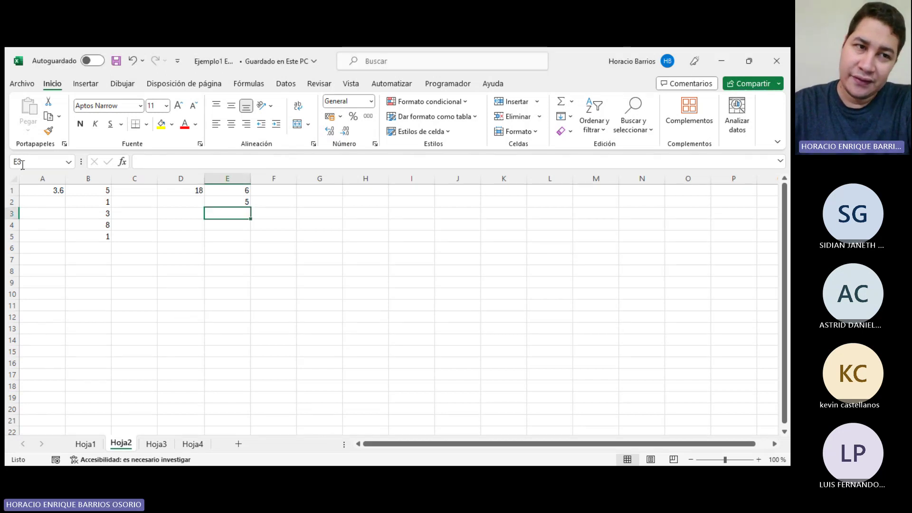
drag(43, 190, 233, 231)
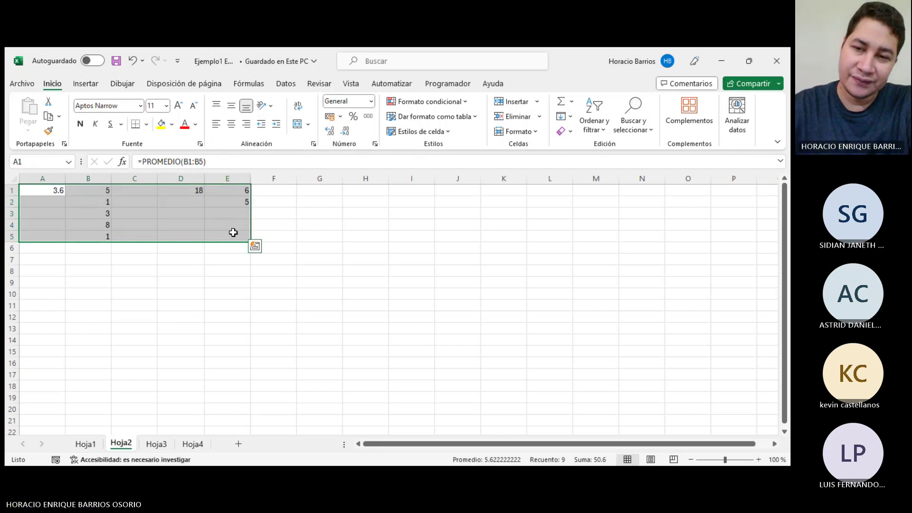
key(Delete)
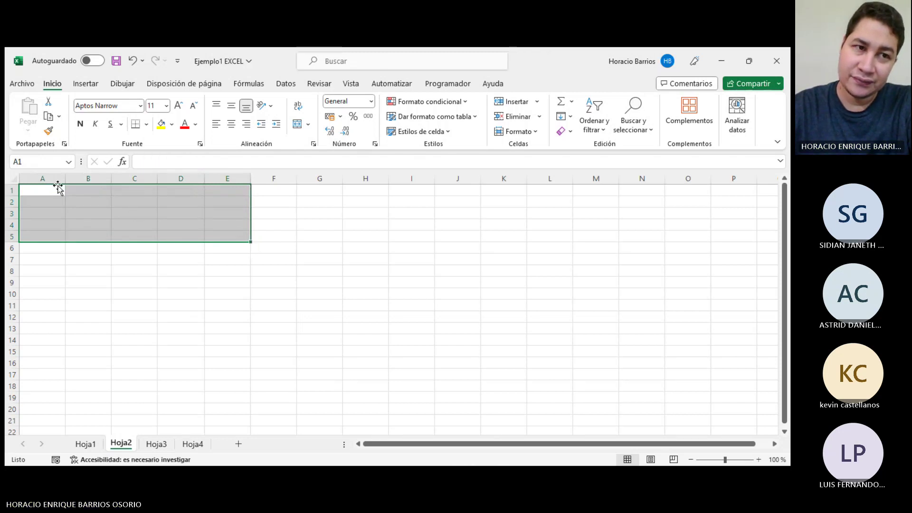
click(38, 190)
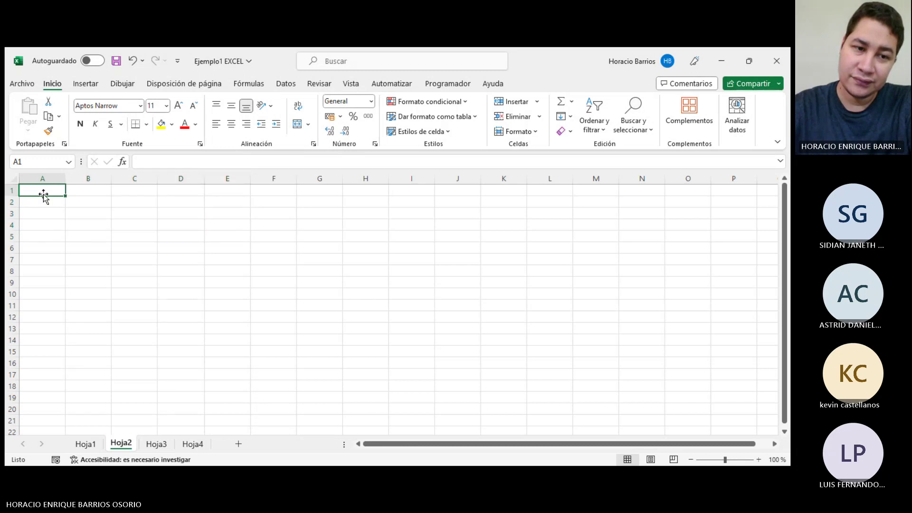
click(86, 444)
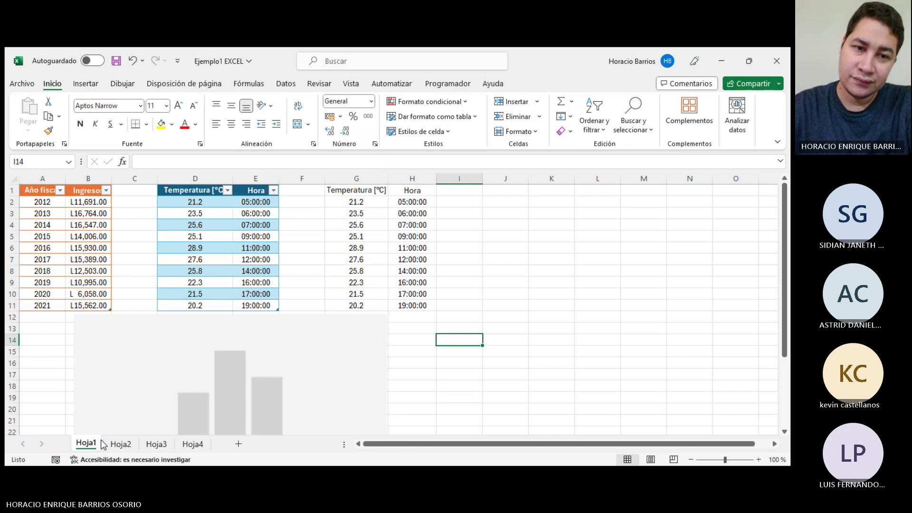
click(120, 443)
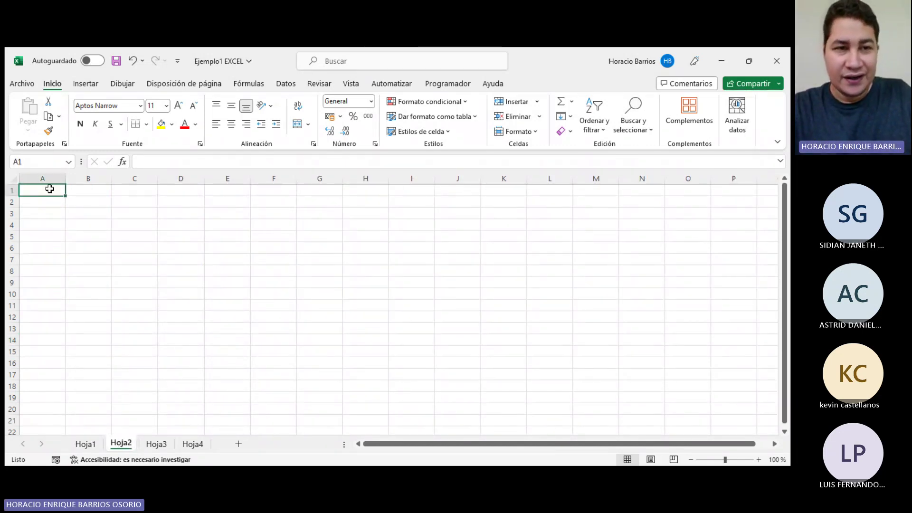
key(ctrl+v)
Examine the formulas in cells D1, E1 and A1 and the source values in column B of Hoja2.
click(200, 198)
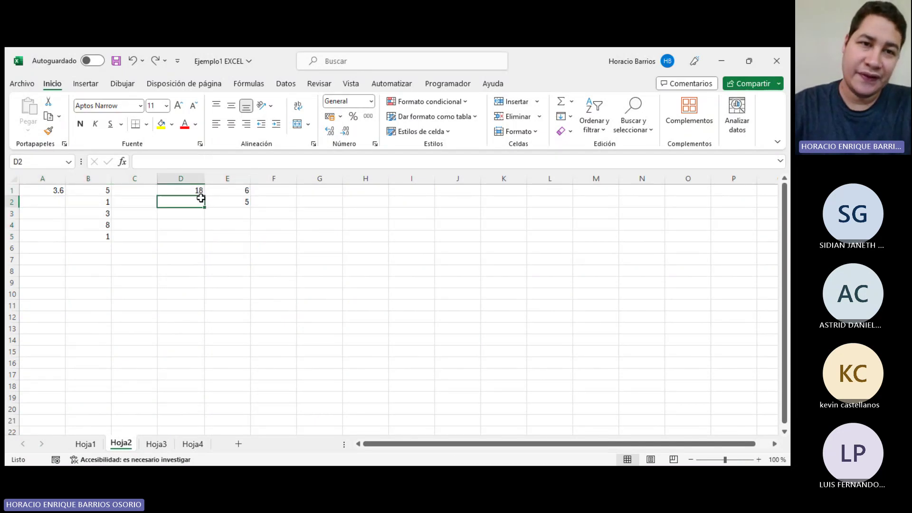
click(196, 190)
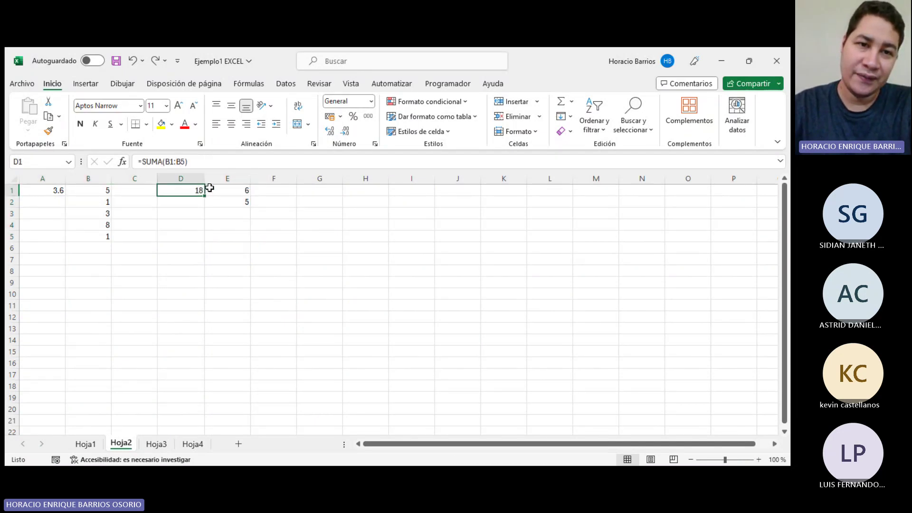
click(256, 189)
click(200, 190)
click(222, 192)
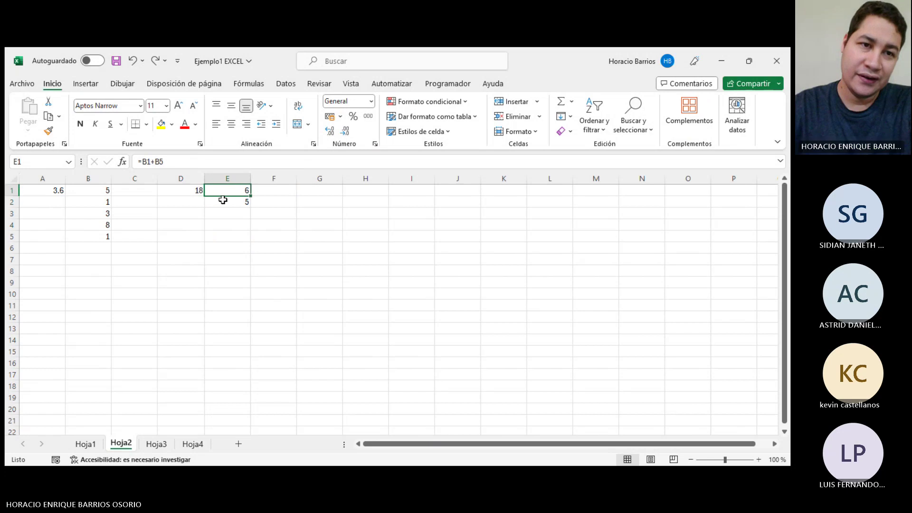
click(119, 208)
click(57, 192)
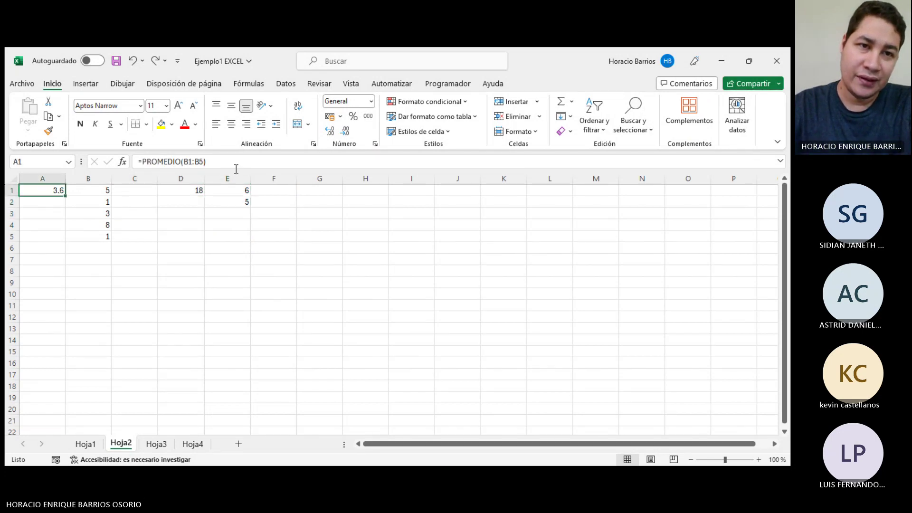
click(109, 215)
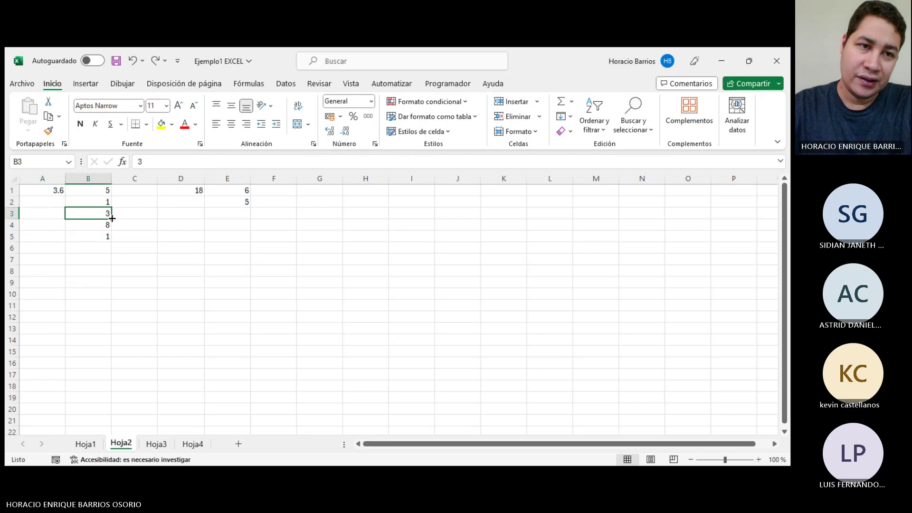
click(84, 230)
click(161, 212)
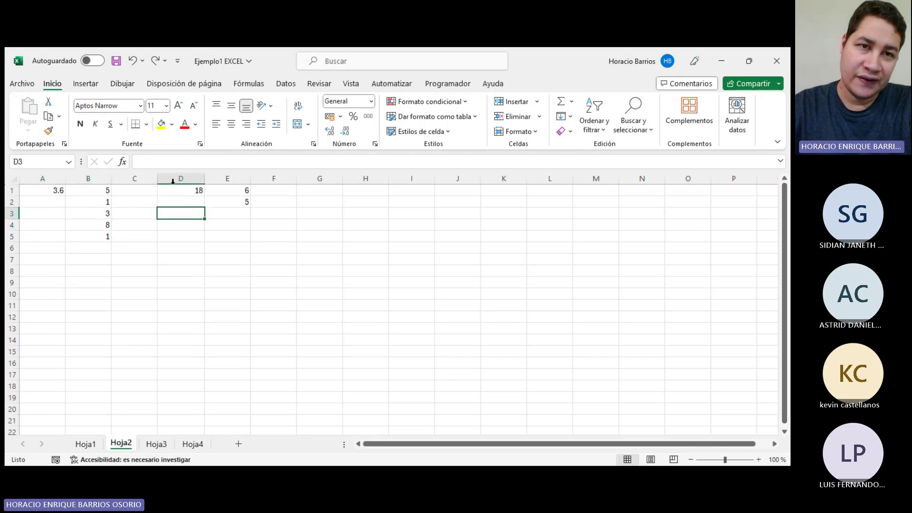
Clear the contents of ranges D1:E6 and A1:B5 on Hoja2.
click(250, 84)
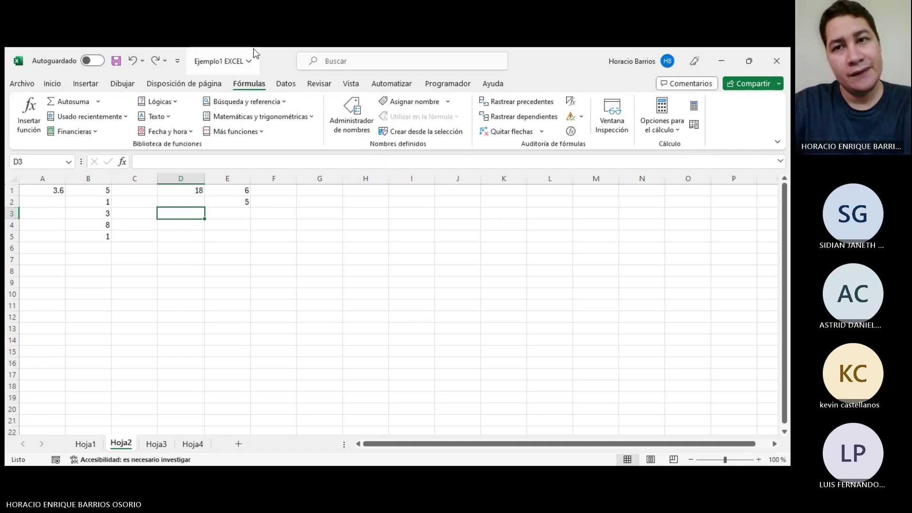
click(276, 227)
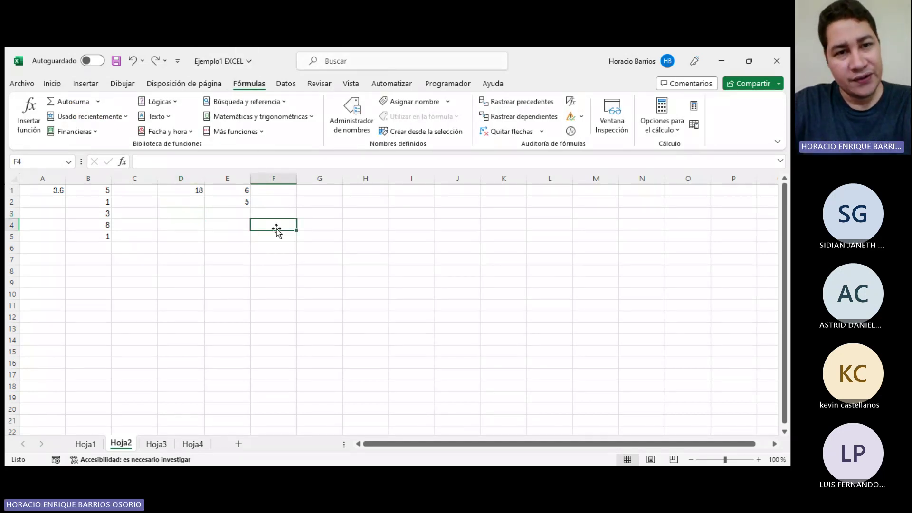
drag(227, 248, 180, 192)
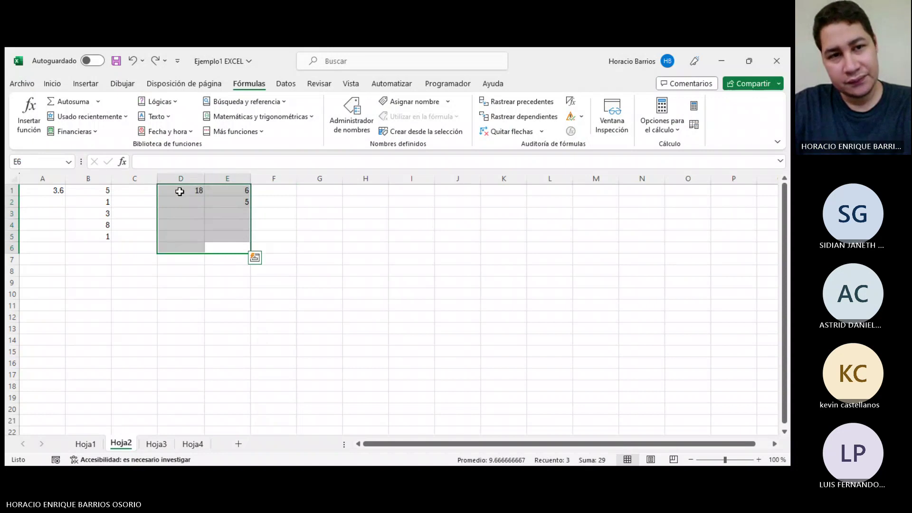
key(Delete)
click(123, 214)
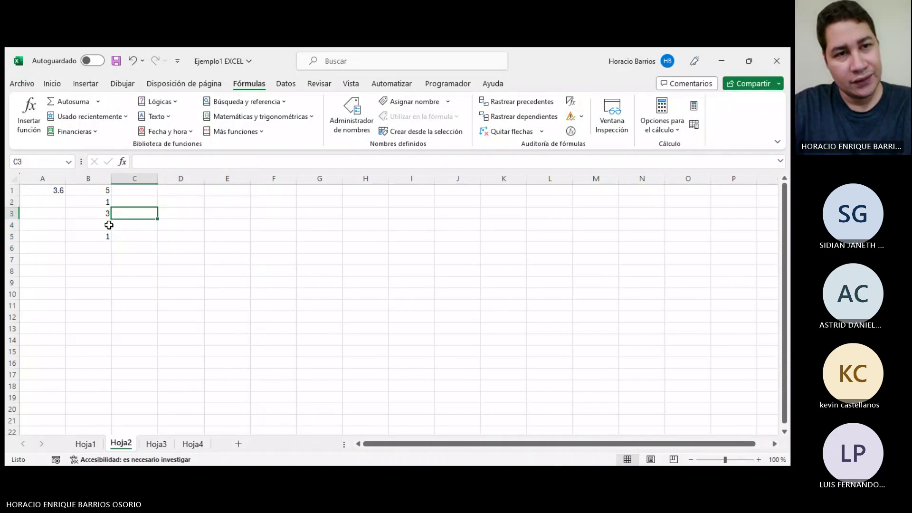
drag(102, 235, 29, 189)
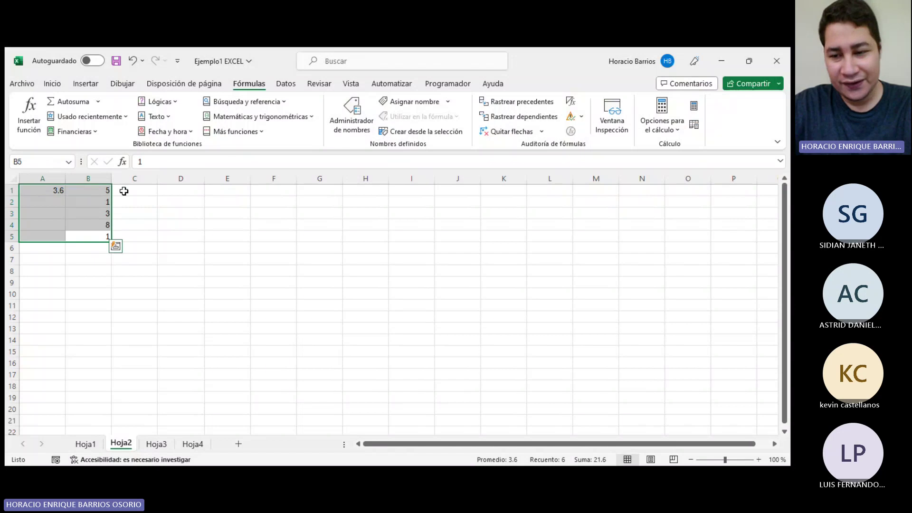
key(Delete)
click(256, 178)
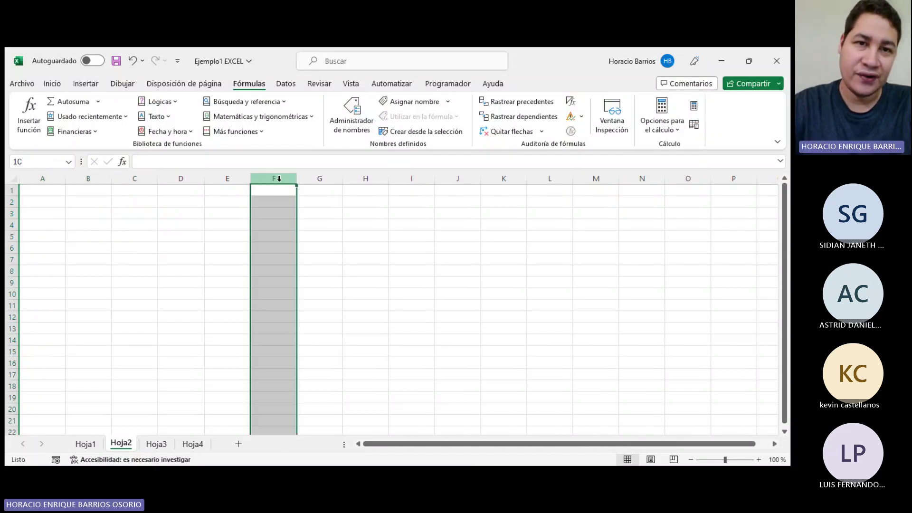
click(86, 192)
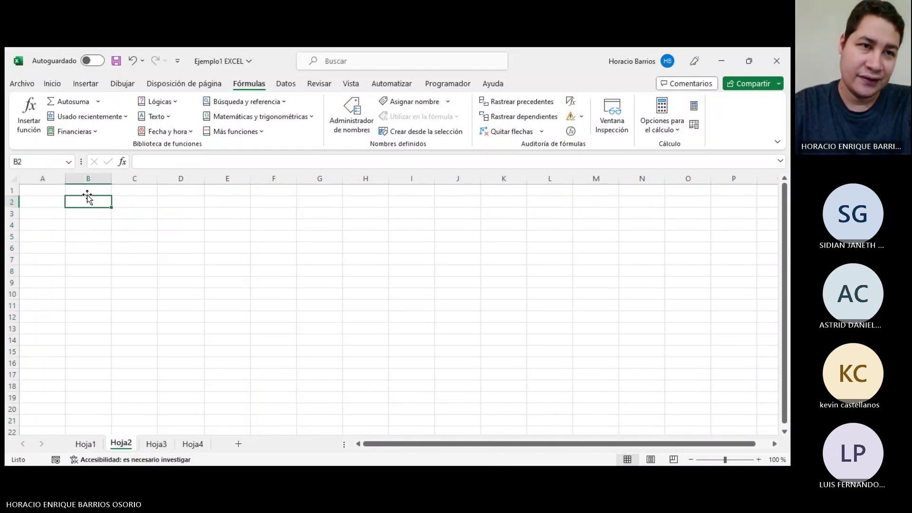
click(94, 102)
key(End)
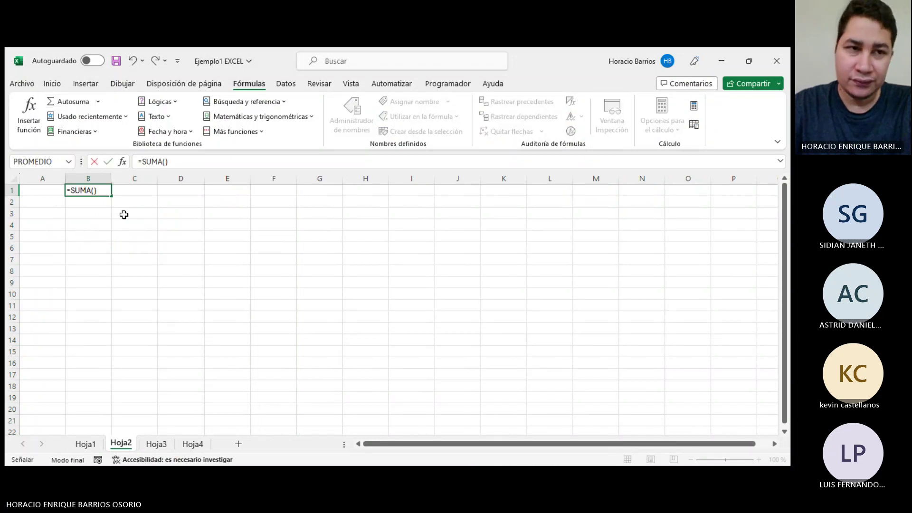
key(BackSpace)
key(BackSpace)
key(BackSpace)
key(BackSpace)
key(BackSpace)
key(BackSpace)
key(BackSpace)
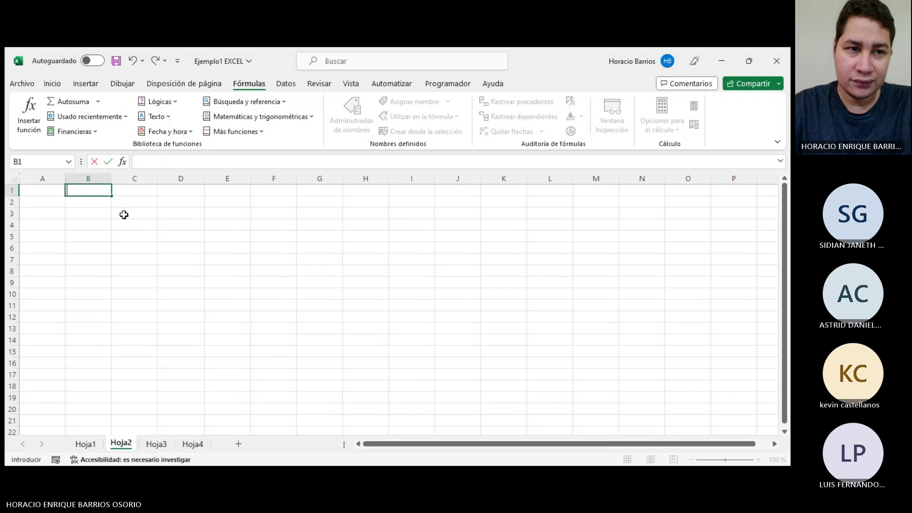
key(Return)
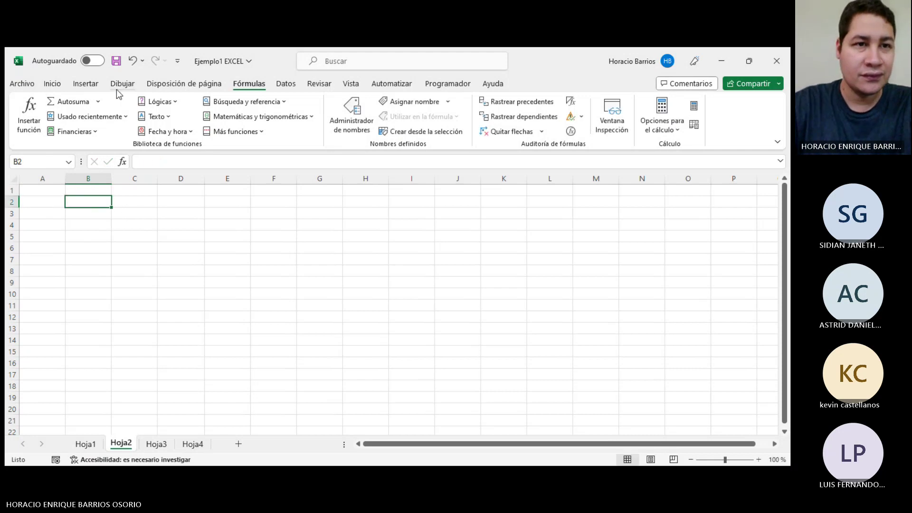
click(240, 132)
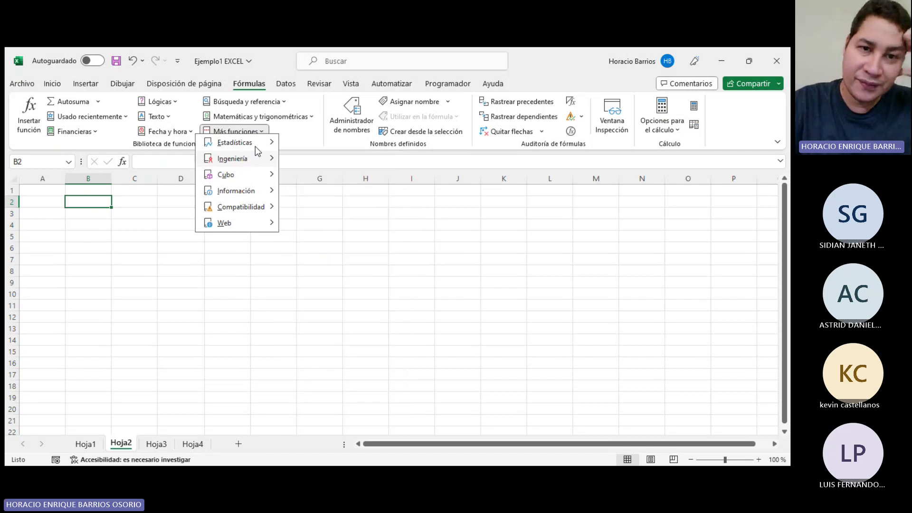
mouse_move(252, 143)
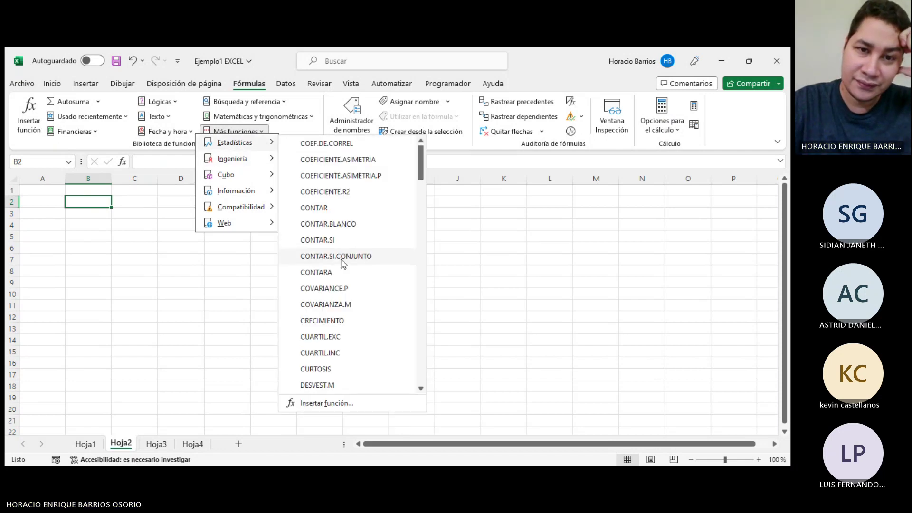
scroll(345, 258, down, 5)
scroll(345, 258, down, 6)
scroll(345, 258, down, 15)
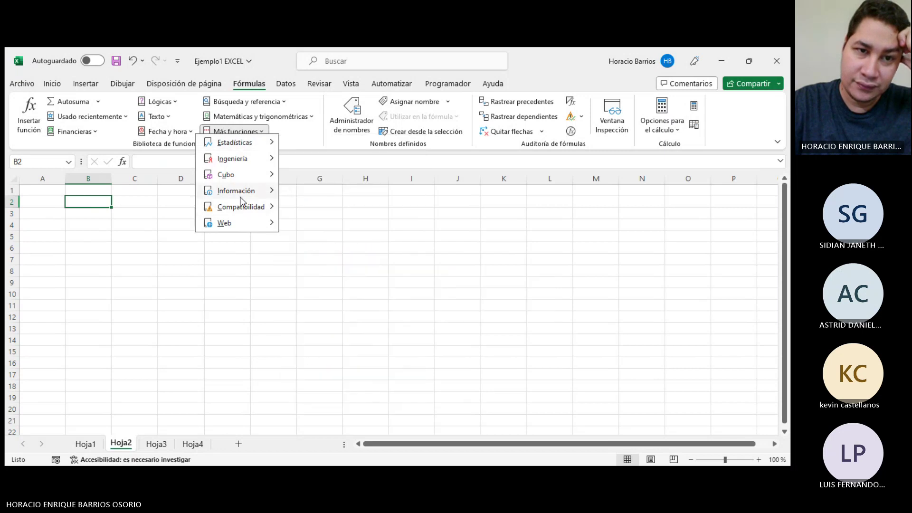
Enter the value 120 in cell B2 of Hoja2.
mouse_move(236, 190)
click(80, 203)
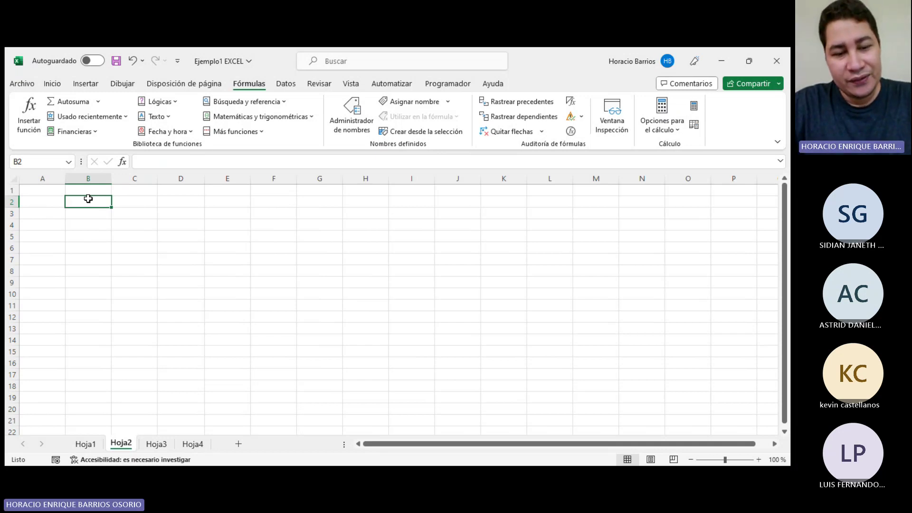
text(120)
key(Return)
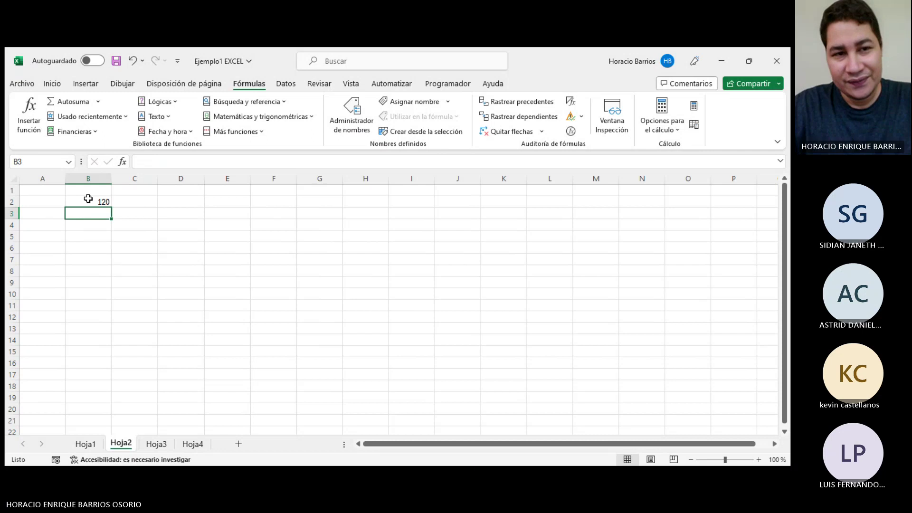
Insert the ABS function in cell C2 with B2 as its argument.
key(Right)
key(Up)
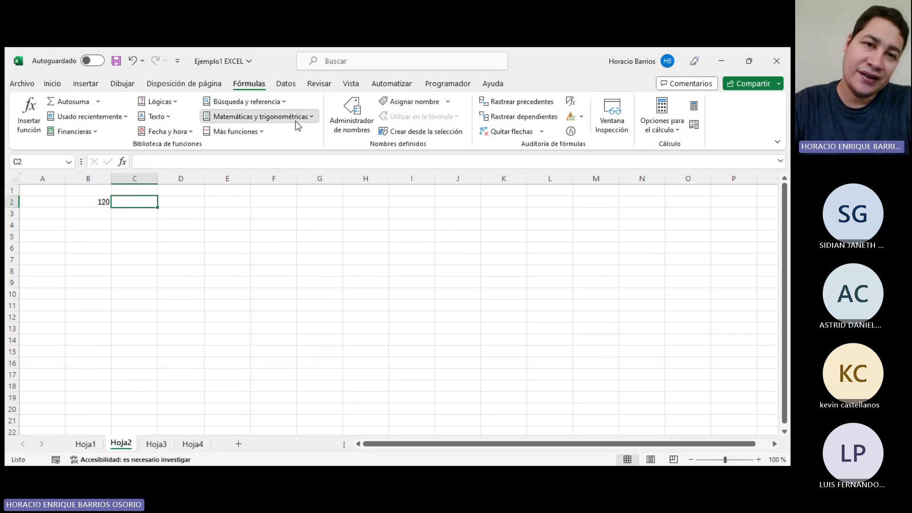
click(260, 116)
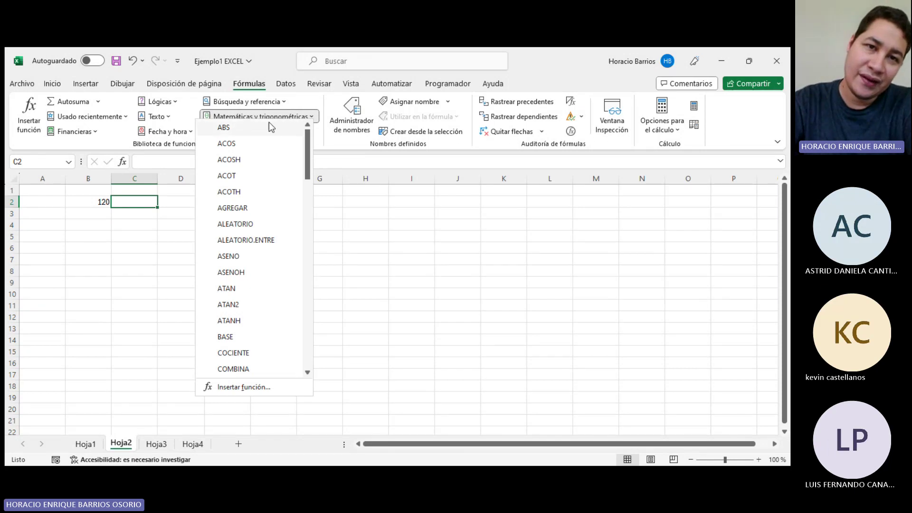
click(235, 130)
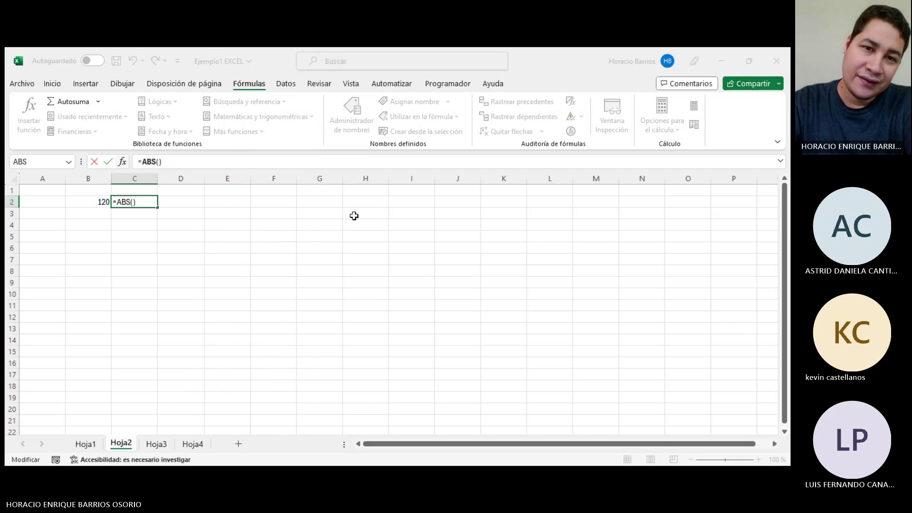
click(100, 202)
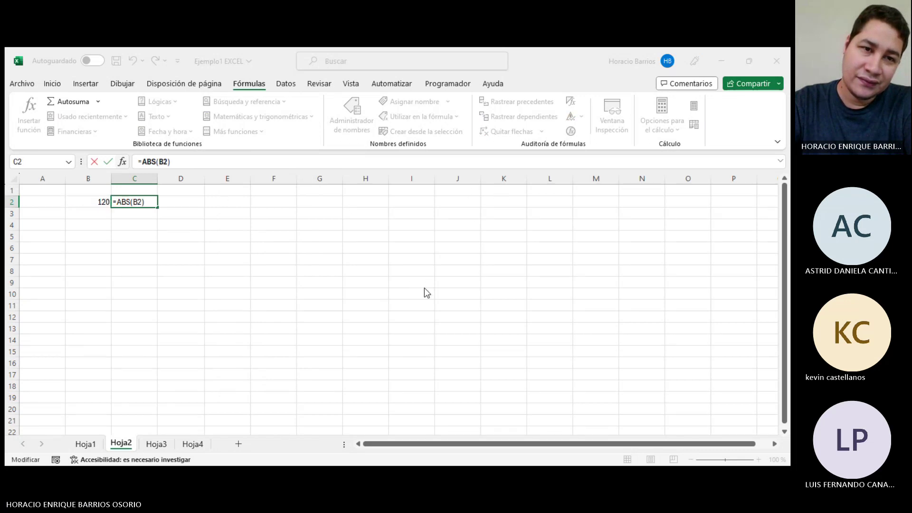
key(Return)
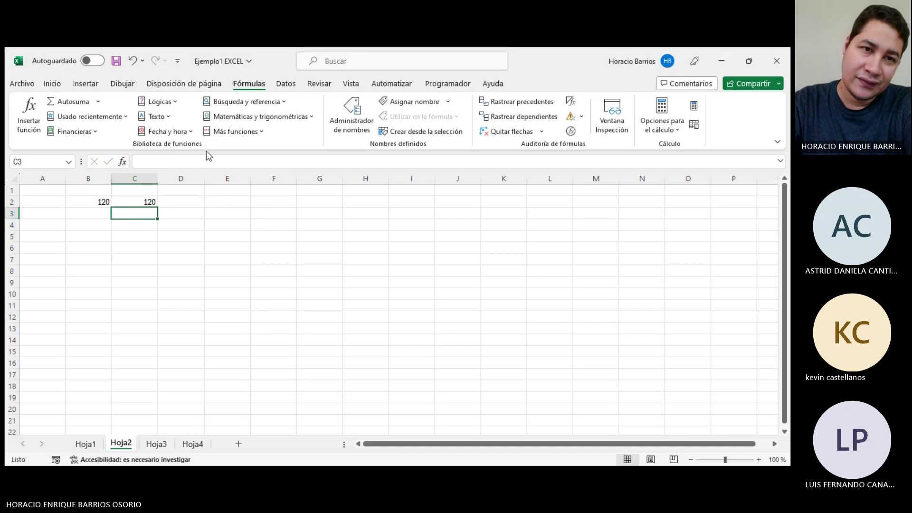
Insert the EXP function in cell C3 of Hoja2 with B2 as its argument.
click(266, 117)
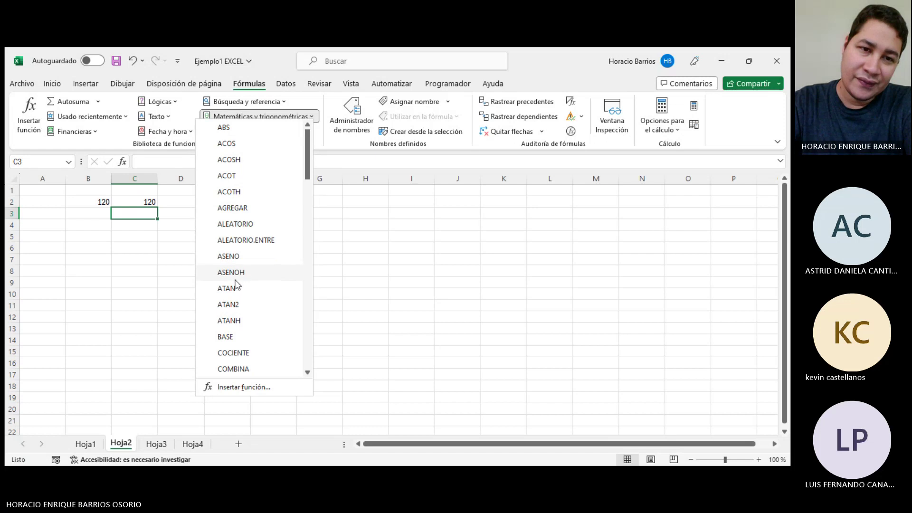
scroll(236, 311, down, 6)
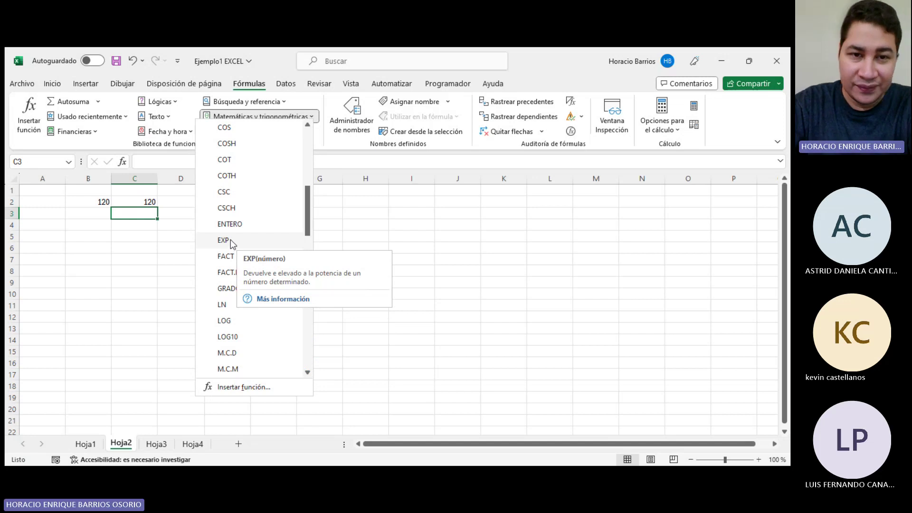
key(Escape)
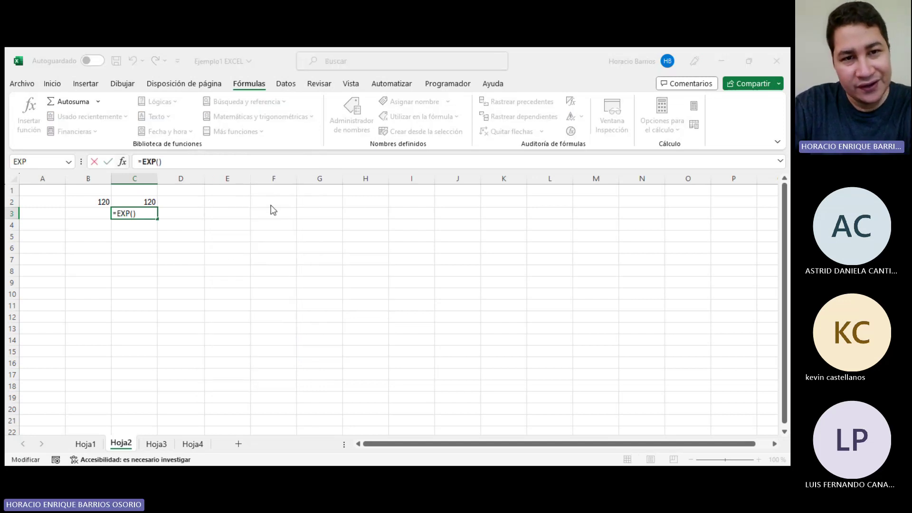
click(97, 201)
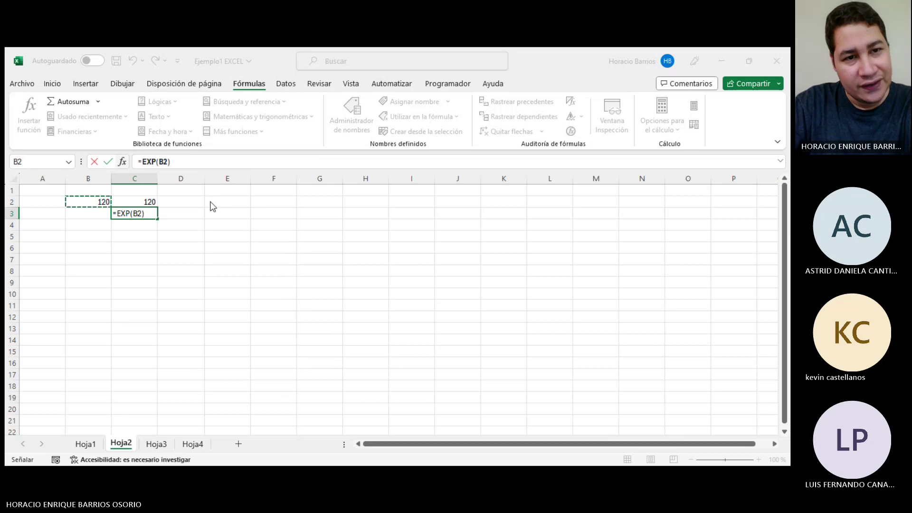
key(F2)
key(ctrl+Return)
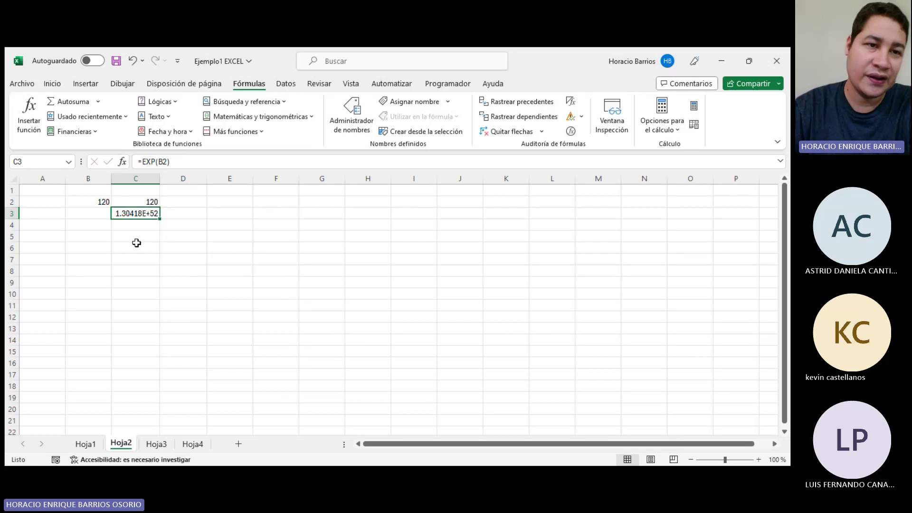
Insert the LOG function in cell C4 with B2 as the number and 10 as the base.
click(157, 224)
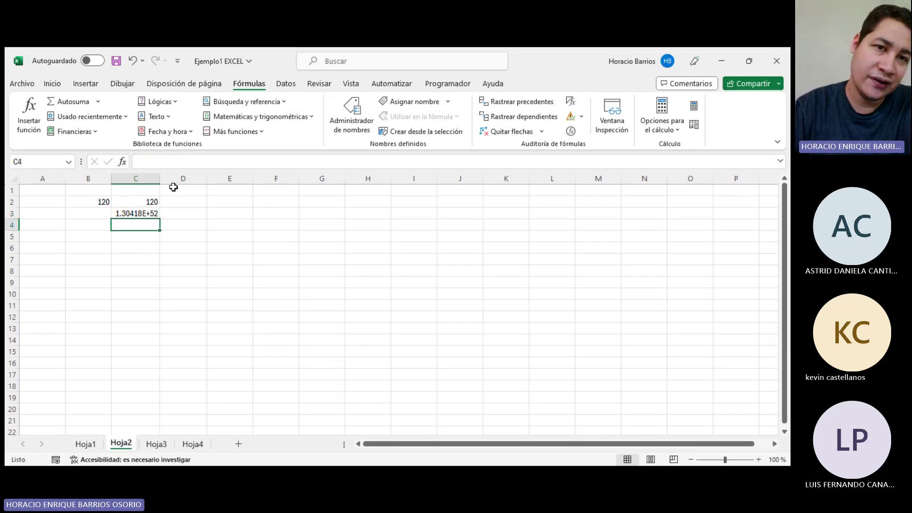
click(248, 113)
scroll(256, 264, down, 10)
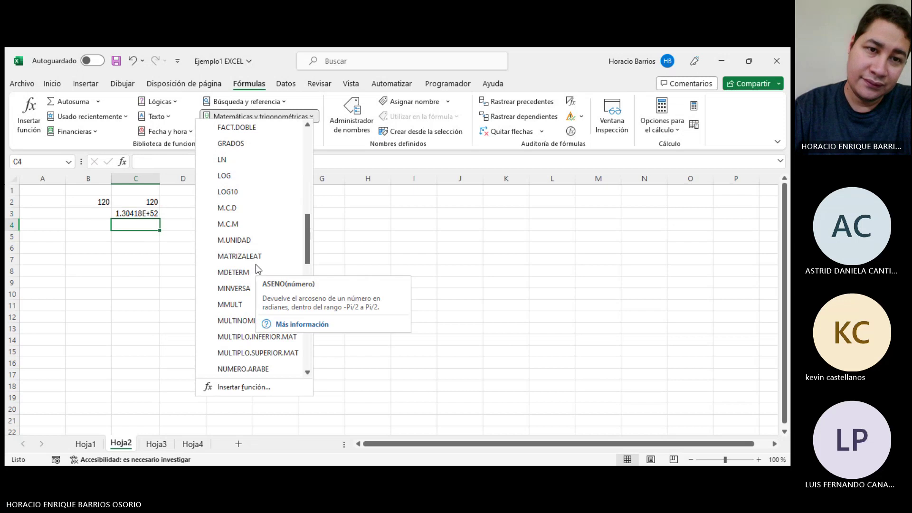
scroll(255, 264, up, 2)
click(224, 273)
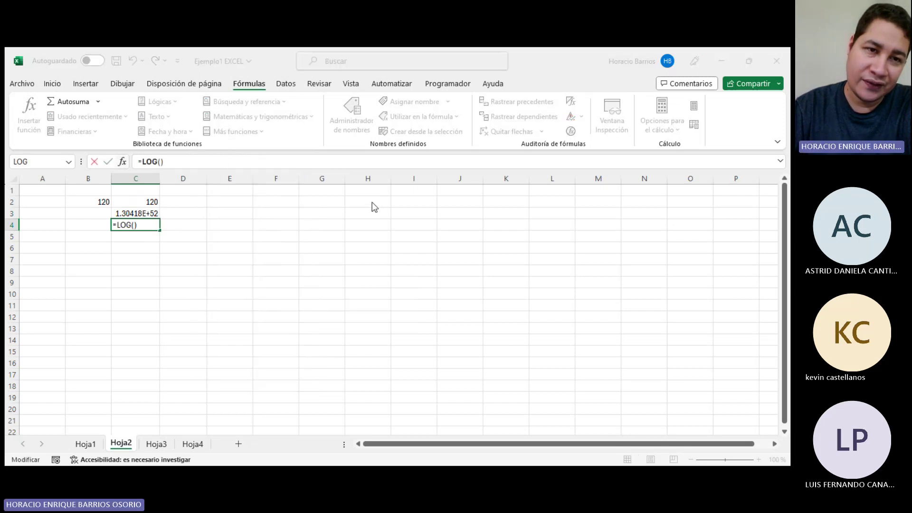
click(88, 203)
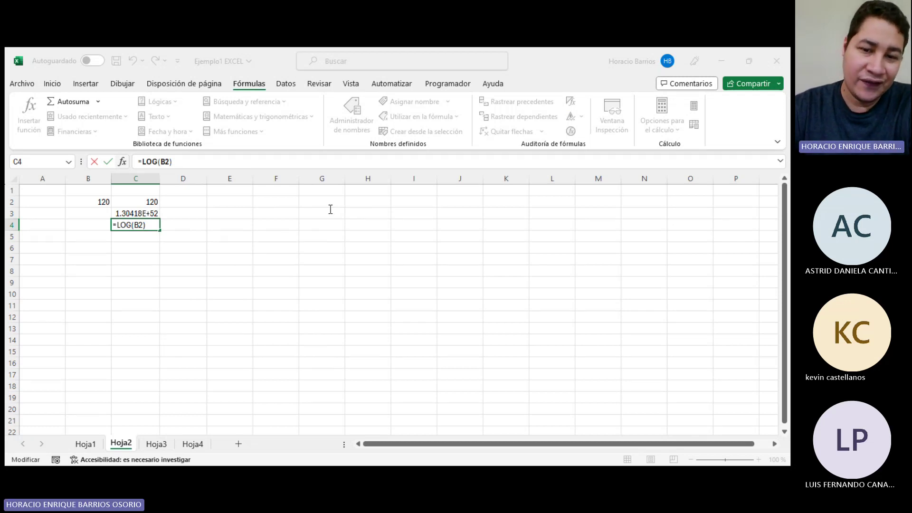
text(;10)
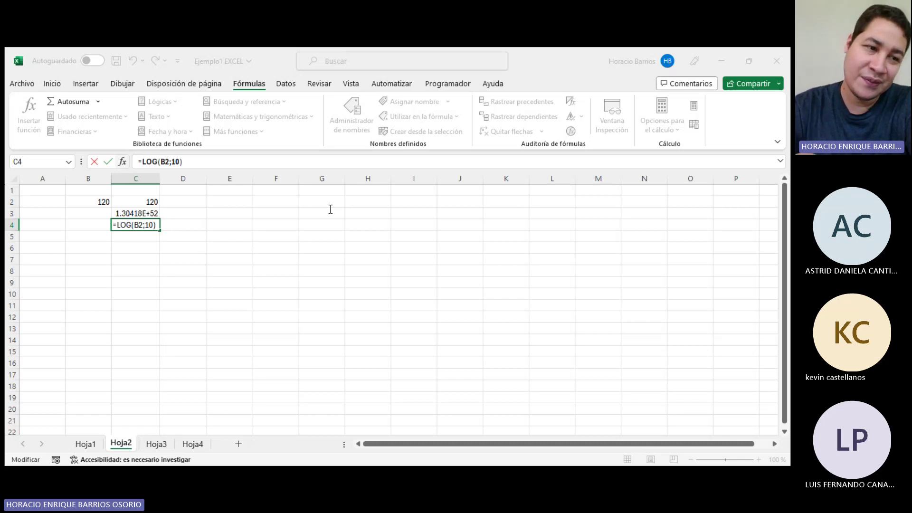
click(449, 306)
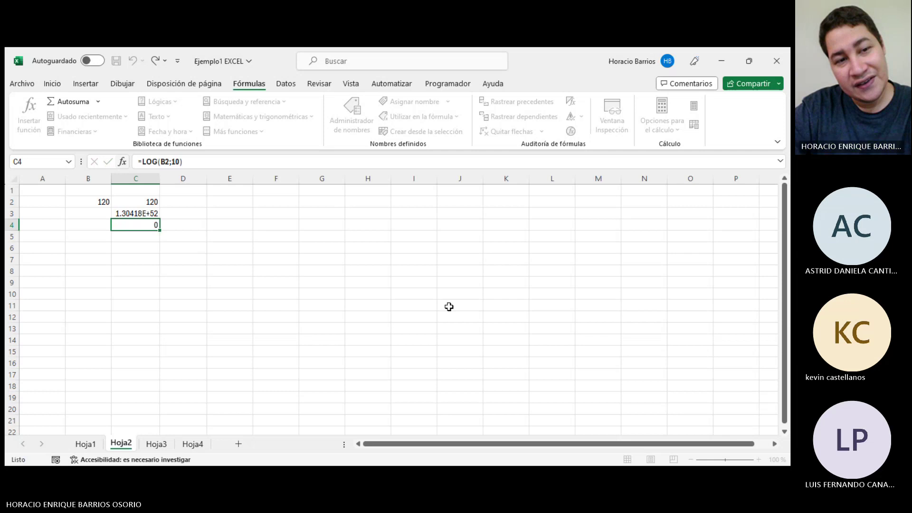
Insert the EXP function in cell C5 with 1 as its argument.
click(128, 240)
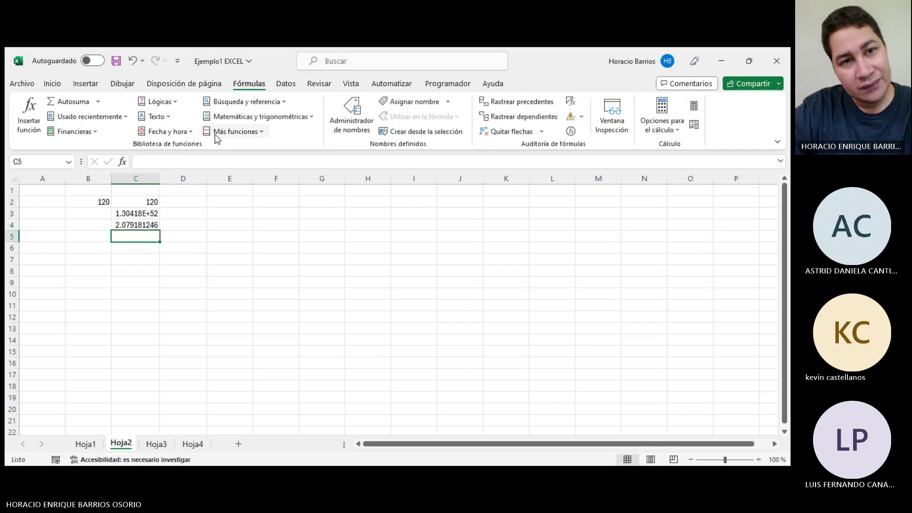
click(247, 117)
scroll(249, 274, down, 20)
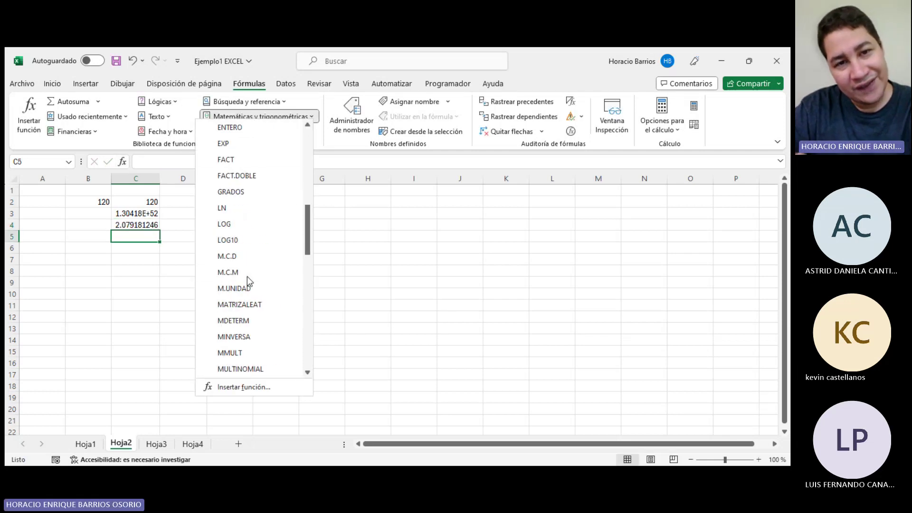
scroll(255, 272, up, 3)
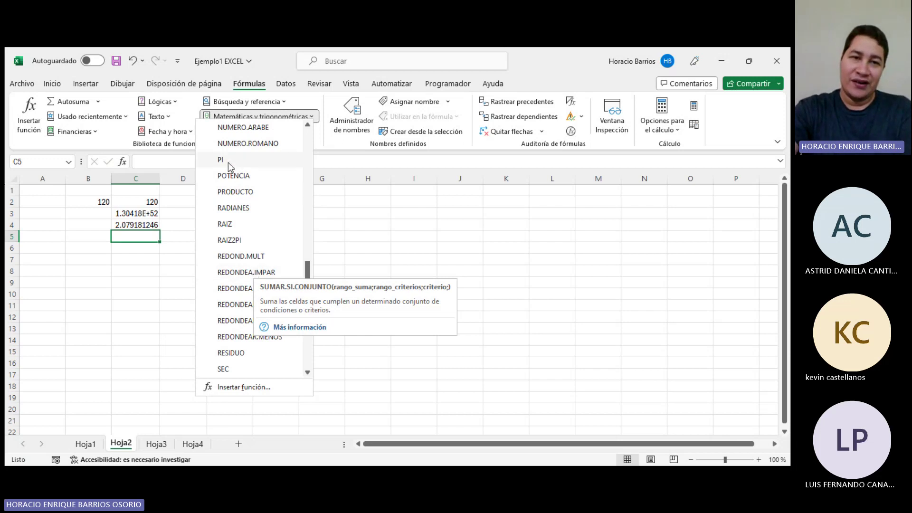
scroll(228, 163, up, 12)
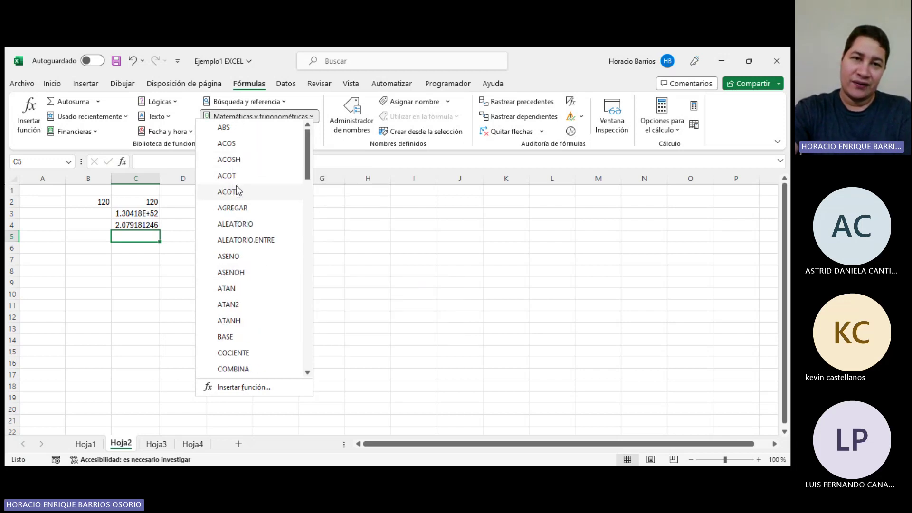
scroll(252, 177, down, 11)
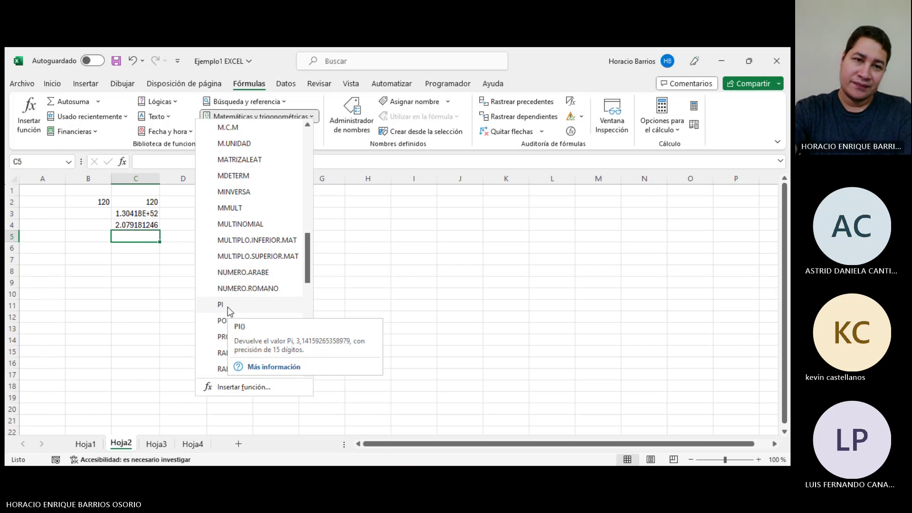
scroll(227, 307, up, 2)
scroll(266, 274, up, 3)
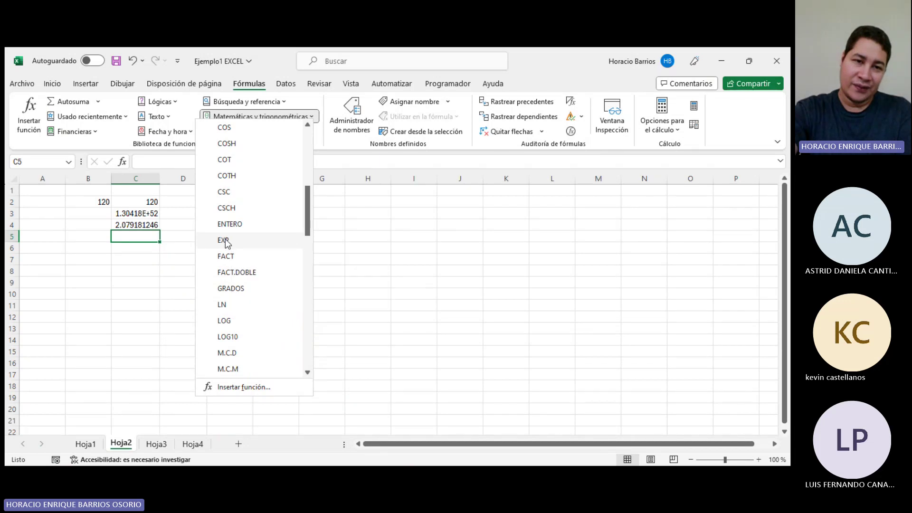
click(224, 241)
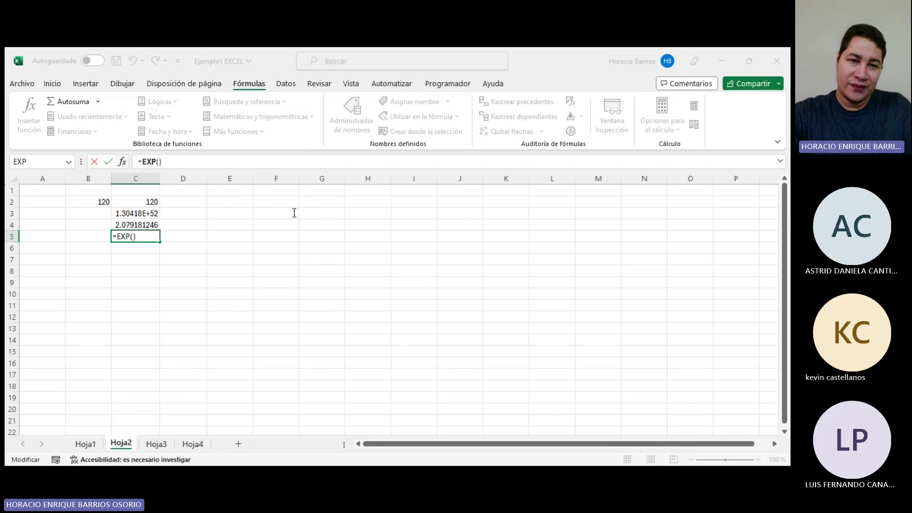
key(ctrl+Return)
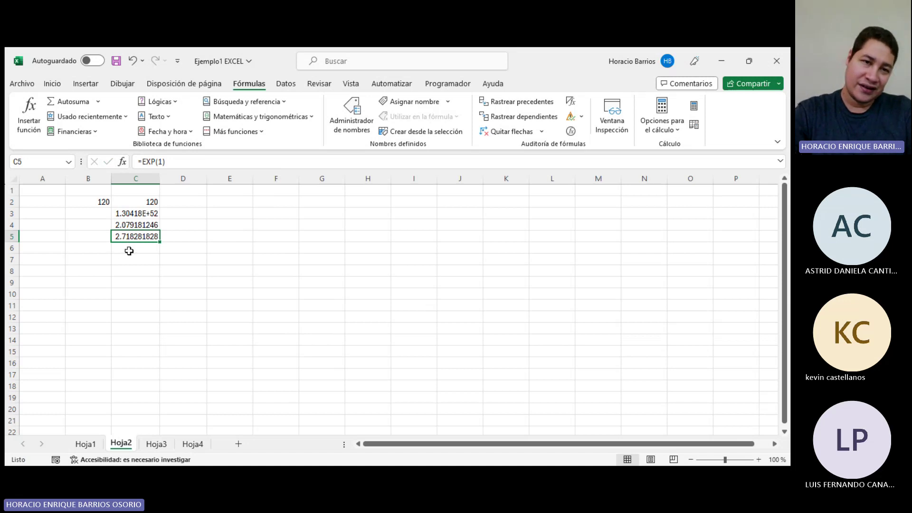
Insert the PI function in cell C6 without arguments.
click(129, 251)
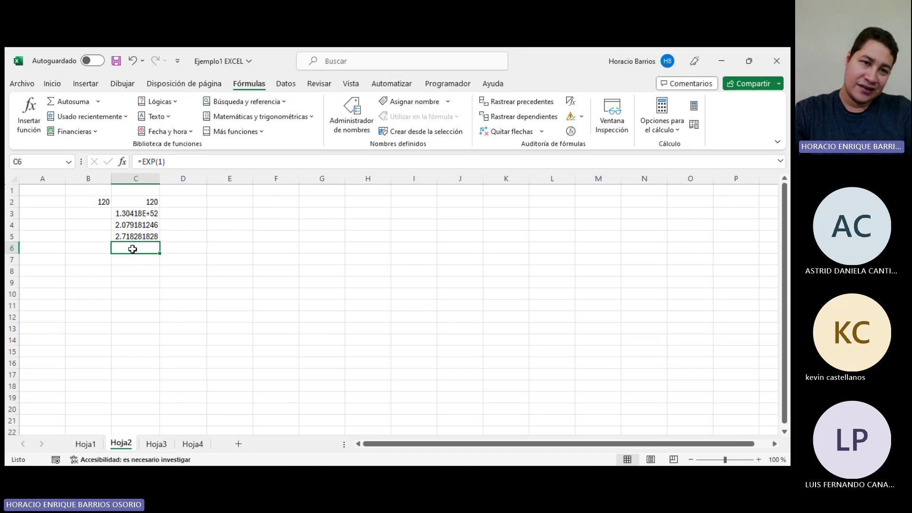
click(232, 123)
scroll(246, 273, down, 12)
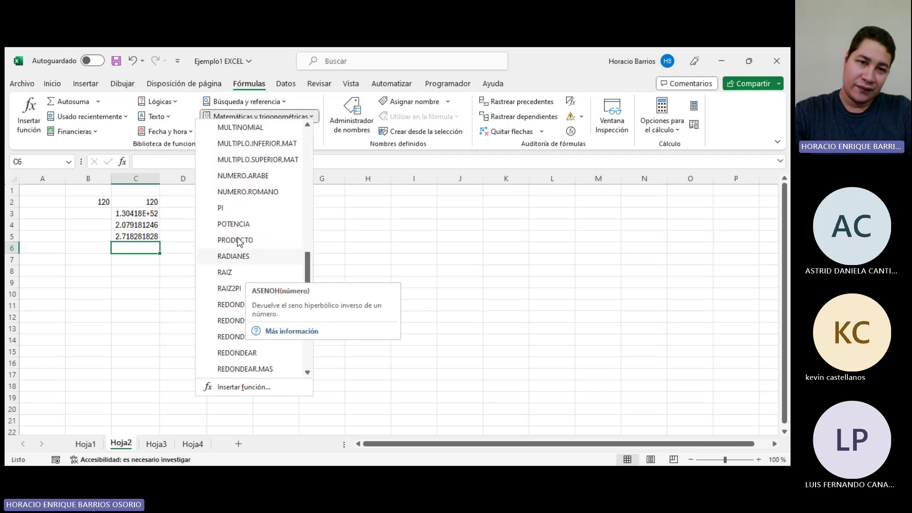
click(221, 209)
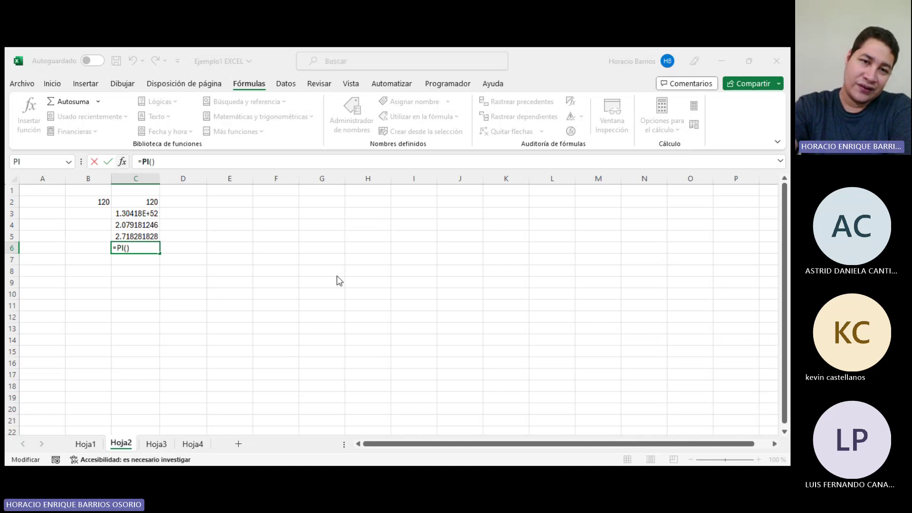
key(ctrl+Return)
click(152, 260)
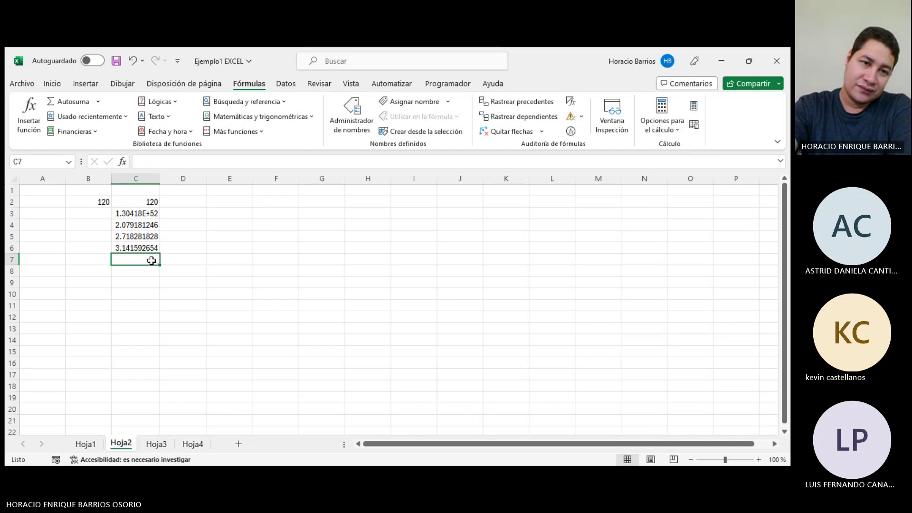
click(160, 106)
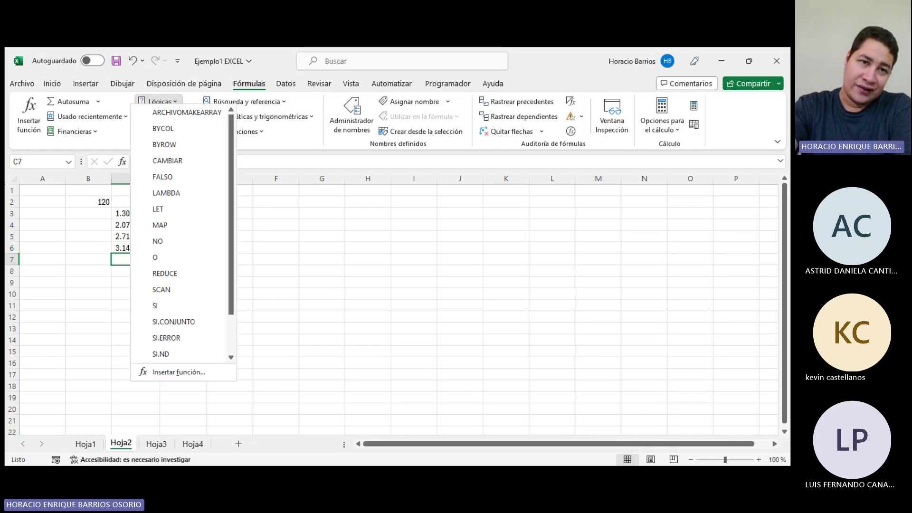
click(161, 104)
click(257, 200)
click(239, 202)
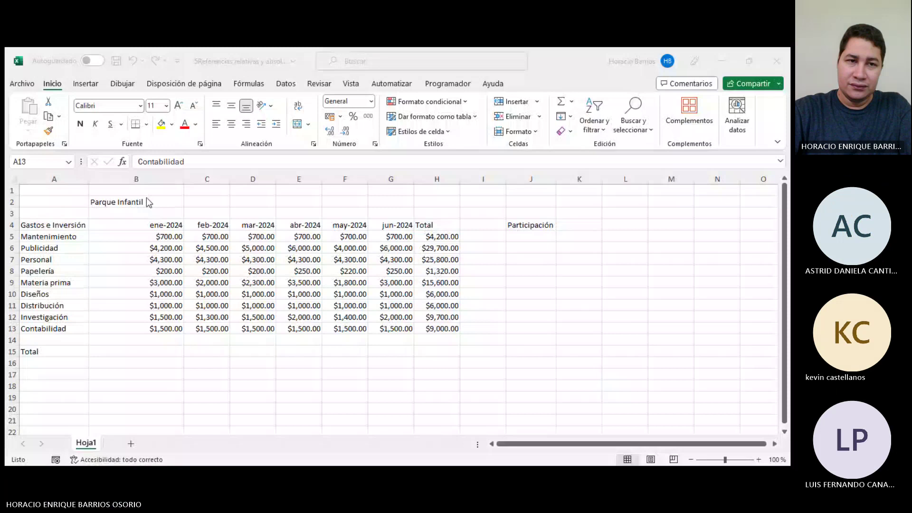
Replace the title in cell B2 of the relative and absolute references workbook with "Empresa X".
click(142, 201)
text(Em)
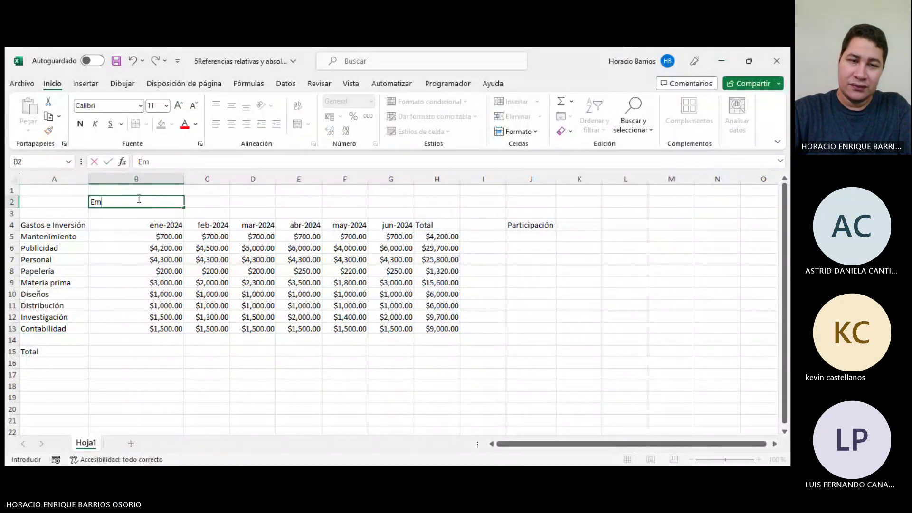
text(presa X)
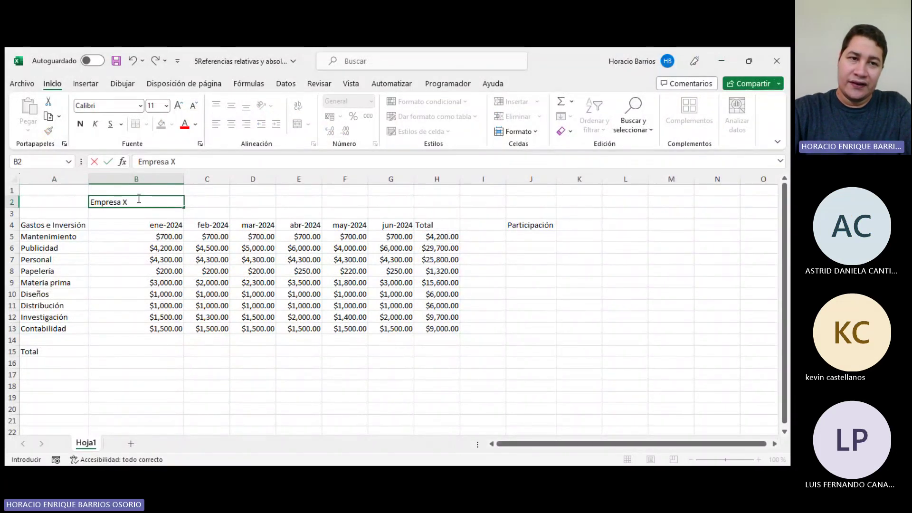
key(Return)
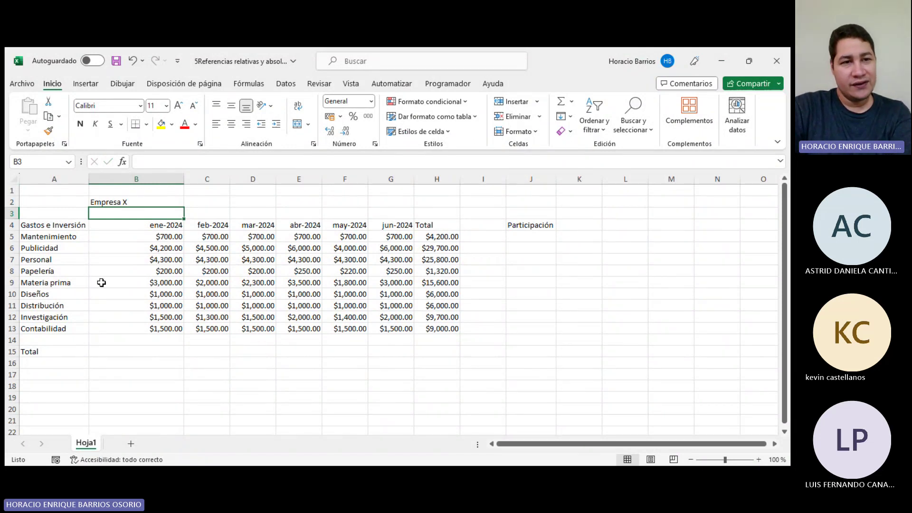
Examine the table's title, the month headers in row 4 and the expense categories in column A.
click(122, 203)
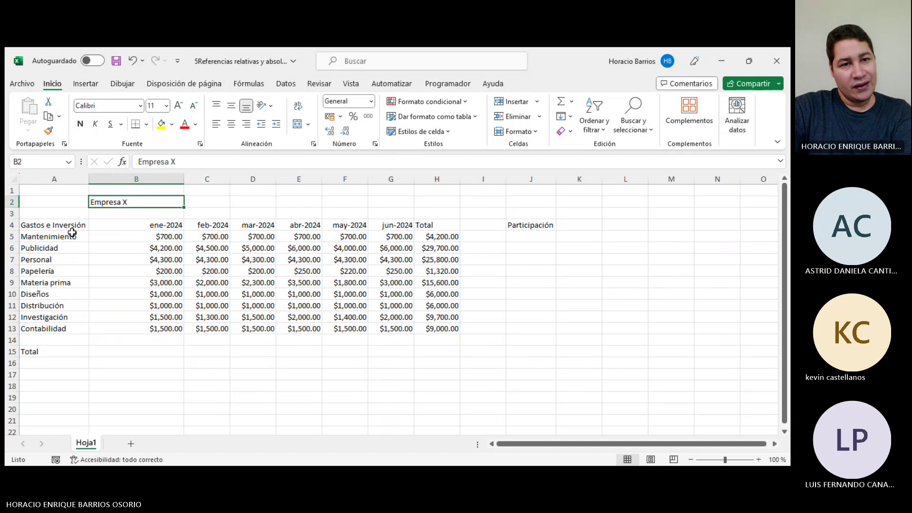
drag(158, 228, 384, 232)
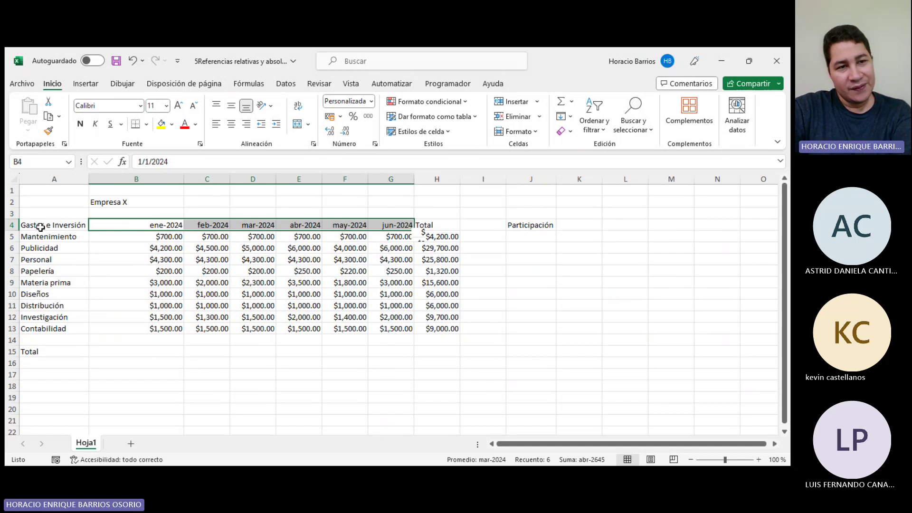
click(50, 236)
click(51, 247)
click(49, 259)
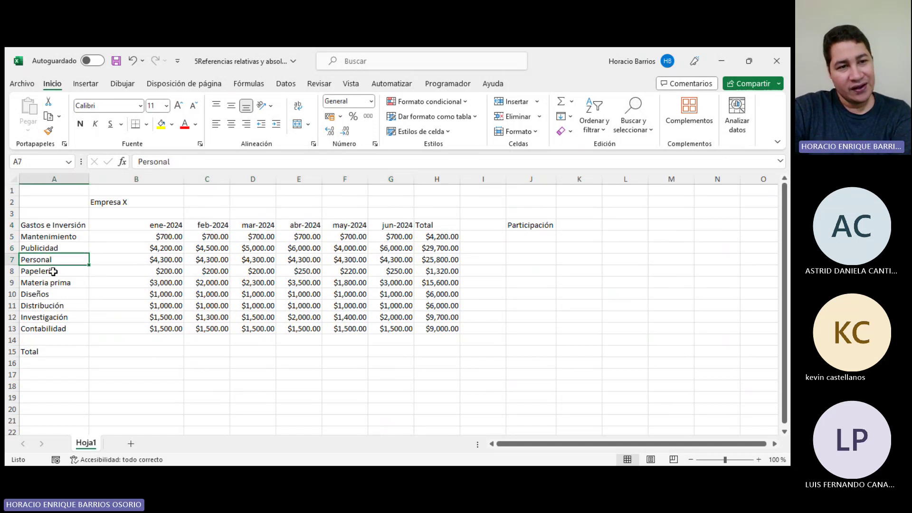
click(72, 280)
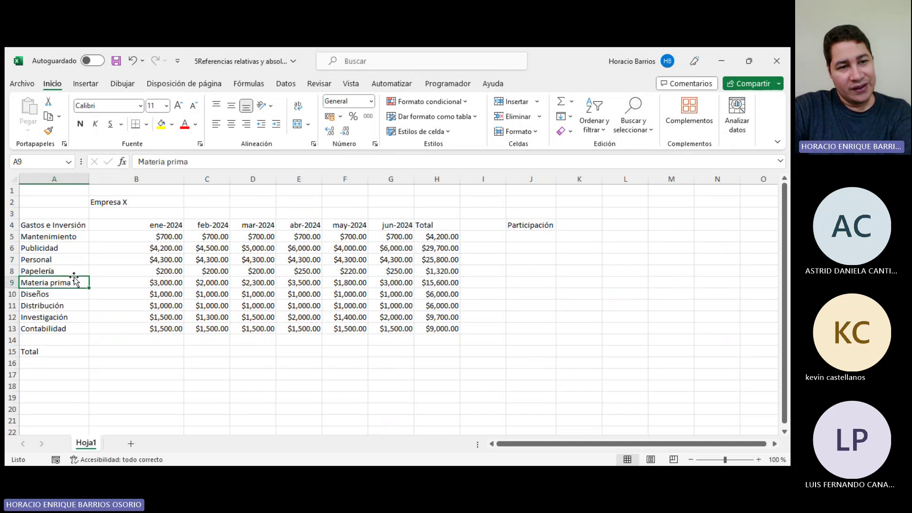
click(55, 307)
click(60, 317)
click(74, 328)
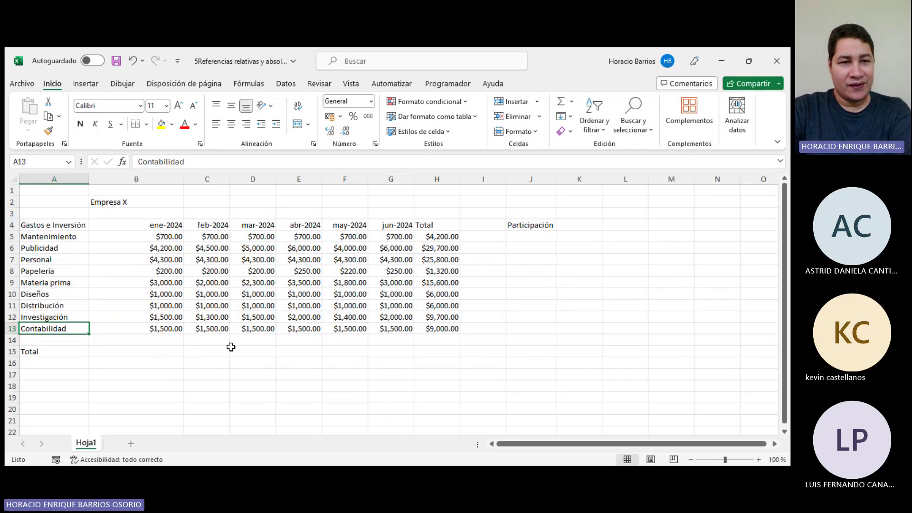
Examine the monthly expense amounts in columns B to G and the row totals in column H.
click(148, 237)
click(222, 271)
drag(368, 285, 403, 293)
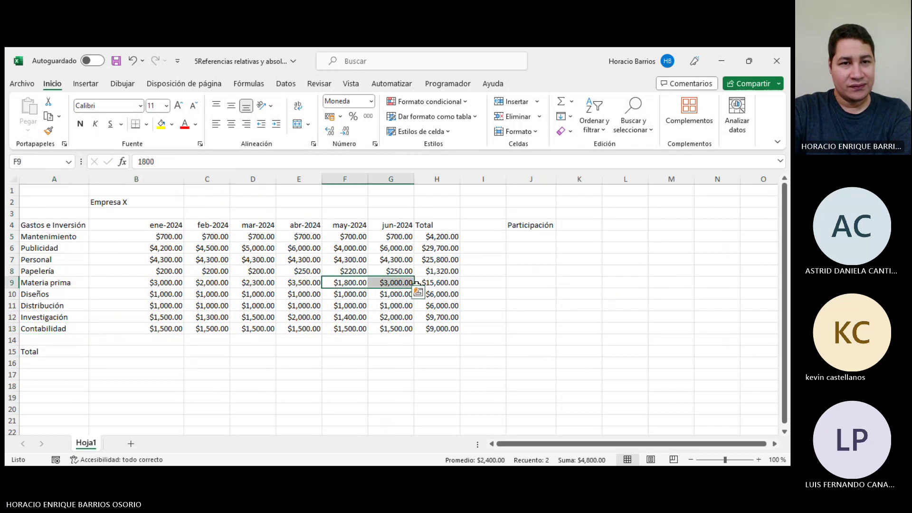
click(433, 281)
click(240, 251)
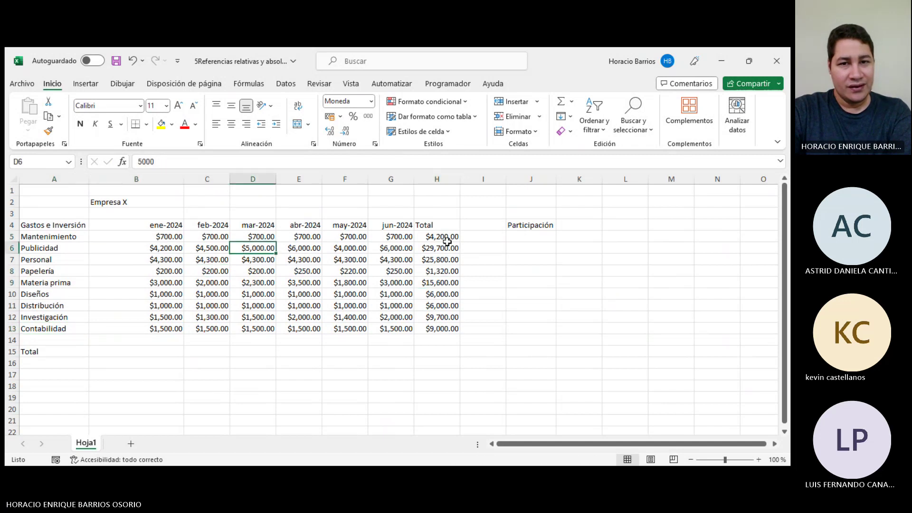
Delete the row totals in cells H5 to H13 of the Total column.
drag(444, 237, 426, 237)
click(446, 319)
key(Delete)
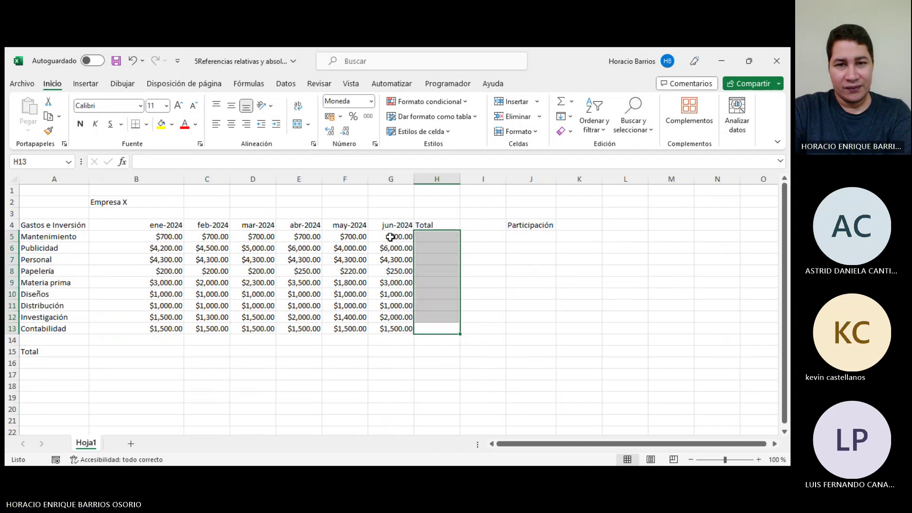
Clear only the formats from the monthly expense amounts in B5:G13, keeping their contents.
click(154, 237)
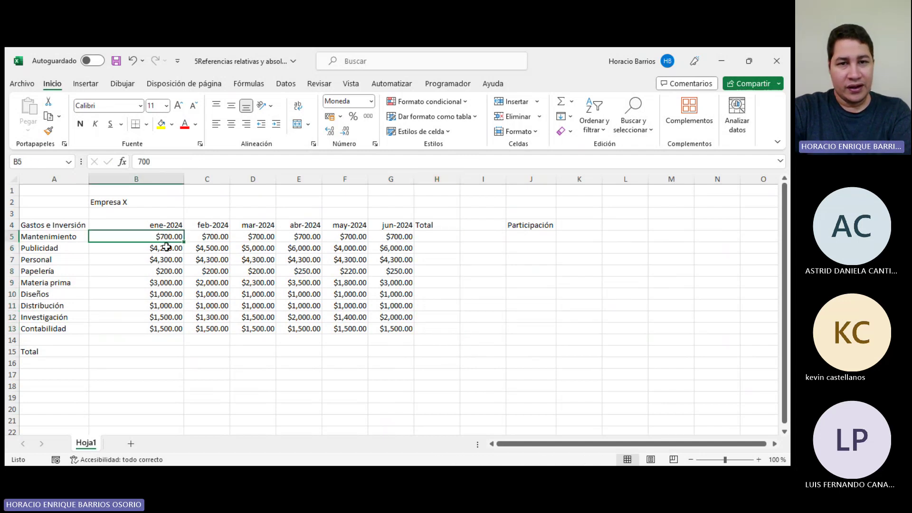
drag(166, 247, 383, 329)
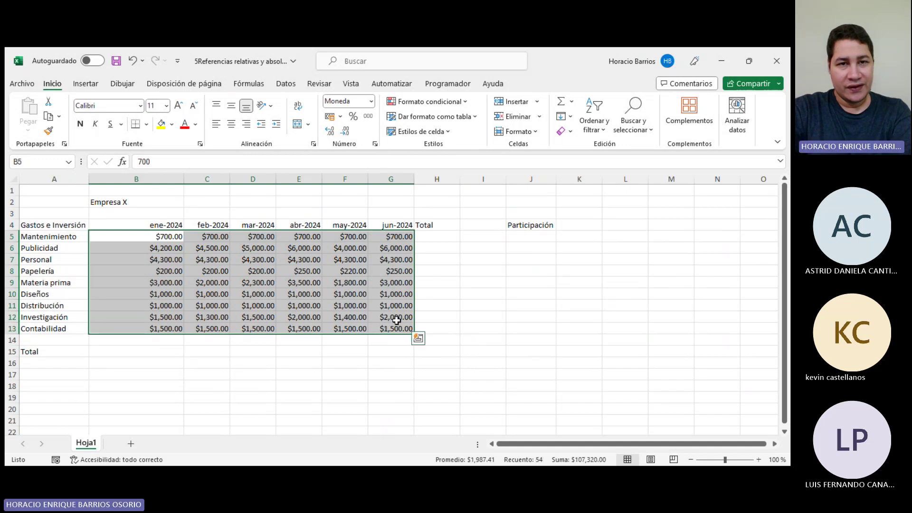
click(566, 131)
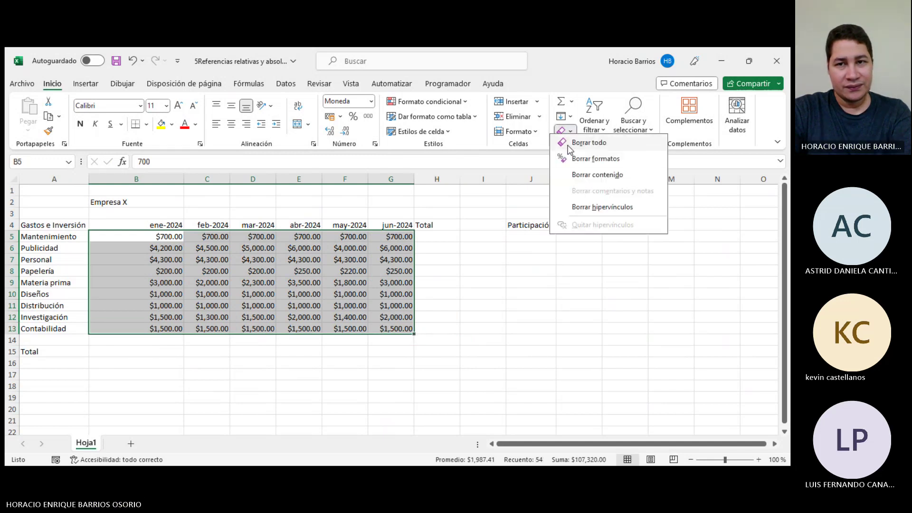
click(580, 156)
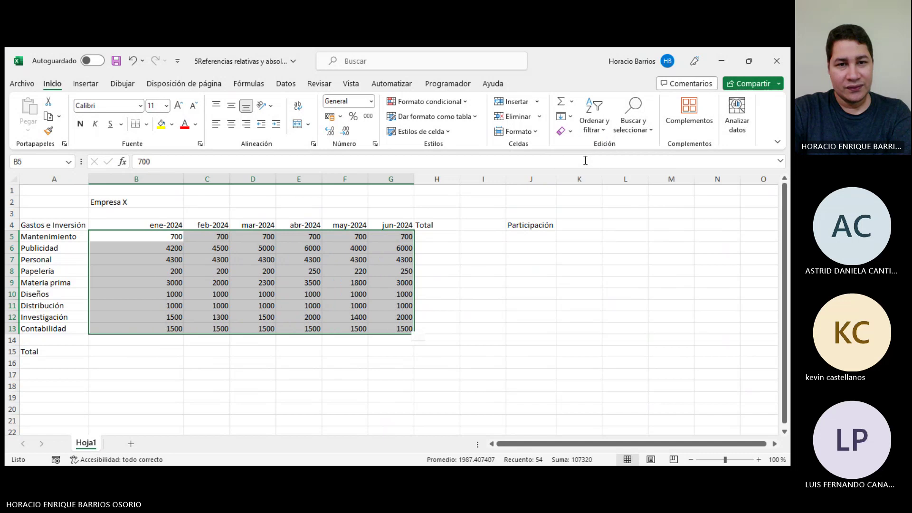
click(462, 307)
click(176, 247)
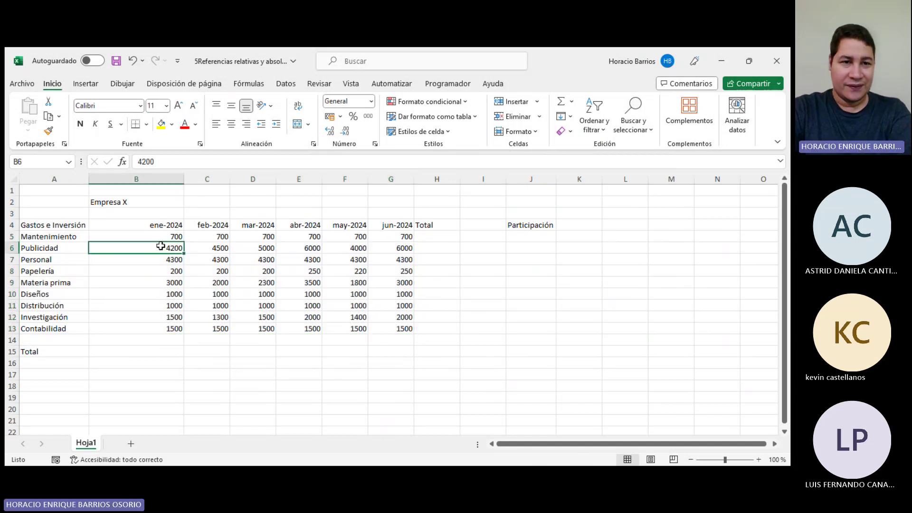
drag(159, 237, 404, 335)
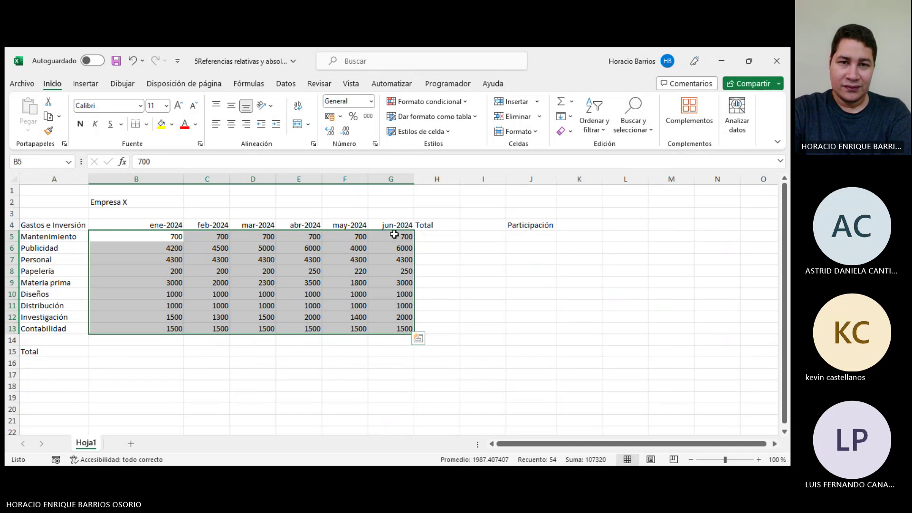
click(377, 261)
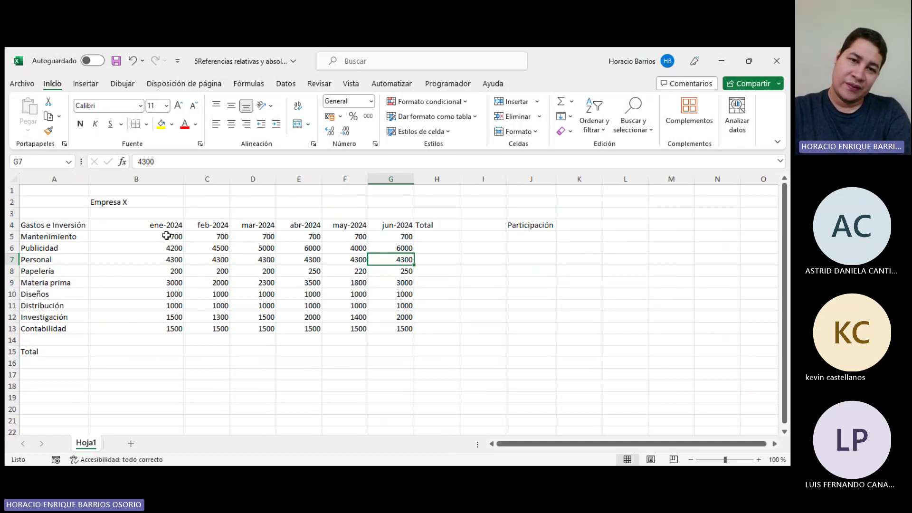
Apply the default Moneda number format to the expense amounts in B5:G13.
drag(166, 236, 399, 328)
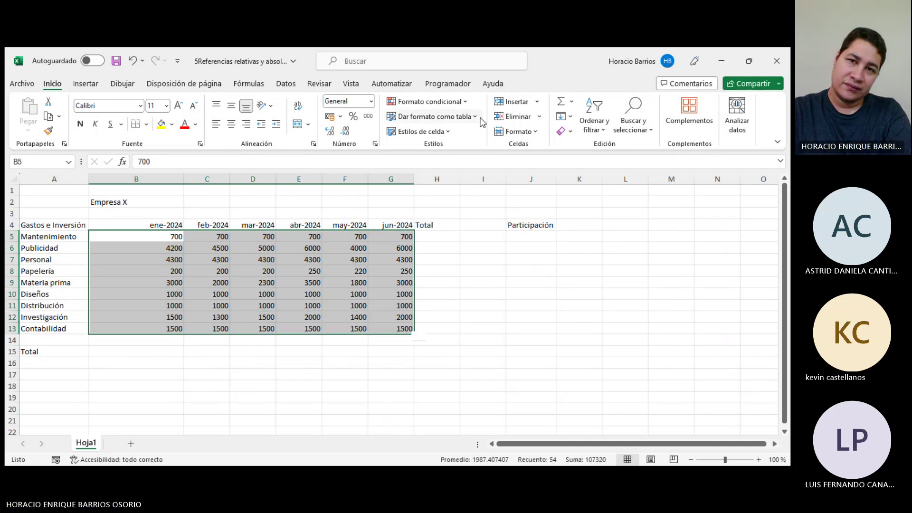
click(371, 101)
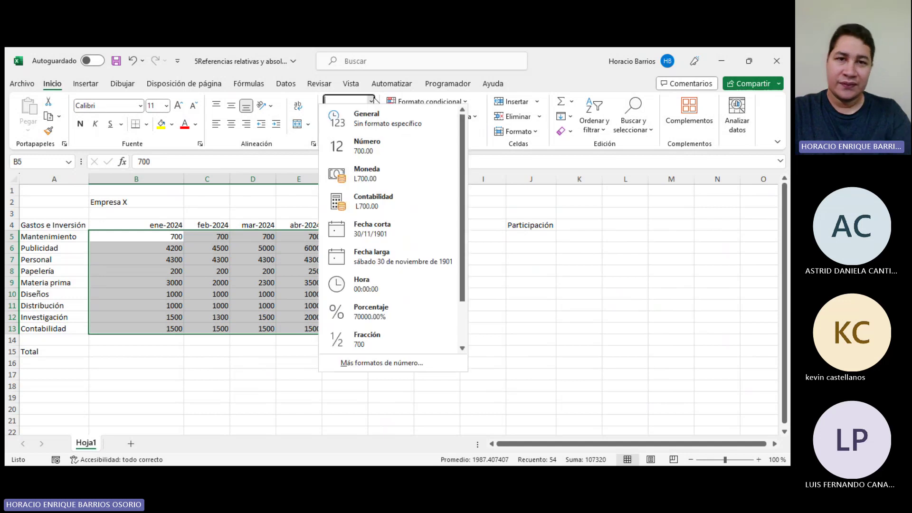
click(380, 182)
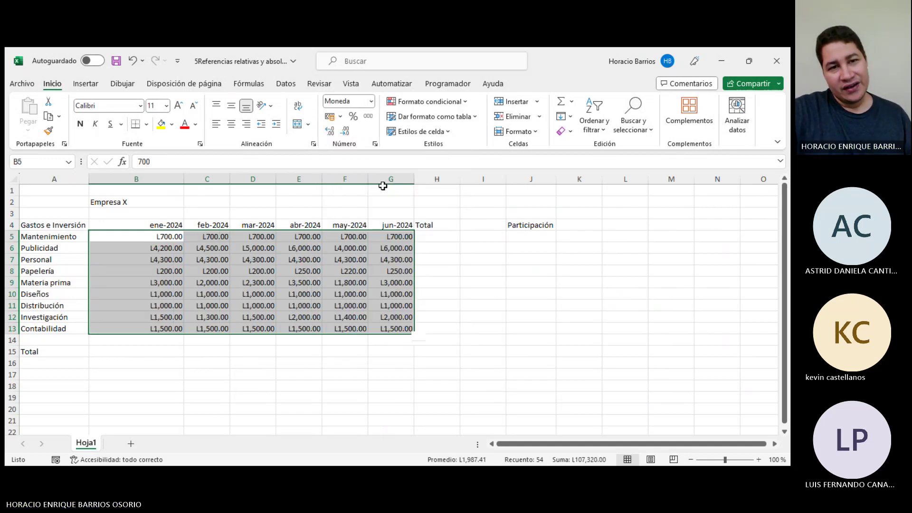
click(371, 101)
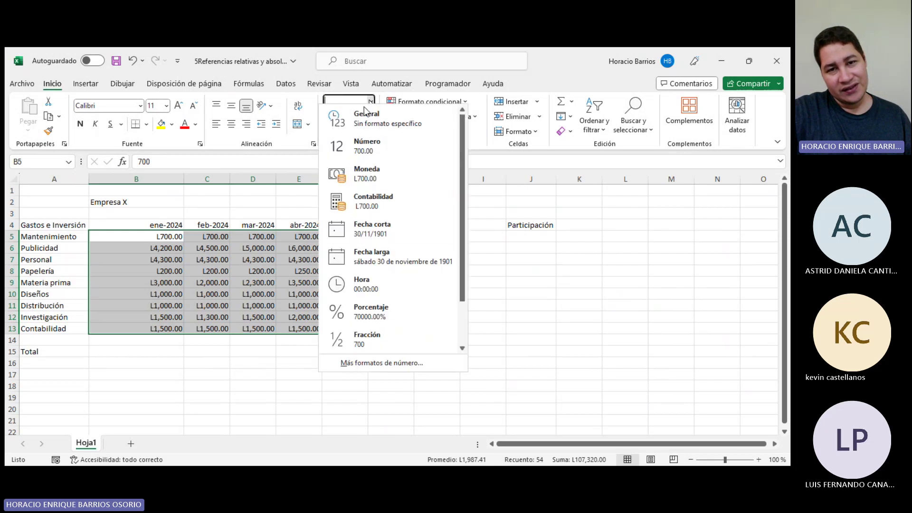
click(380, 184)
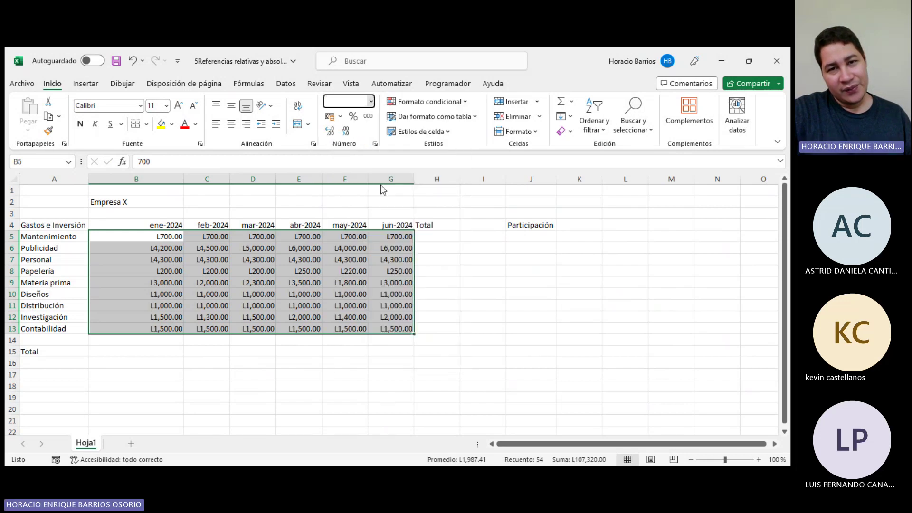
Change the currency symbol of B5:G13 to "$ Español (Estados Unidos)" in the Moneda category, with two decimal places.
click(340, 117)
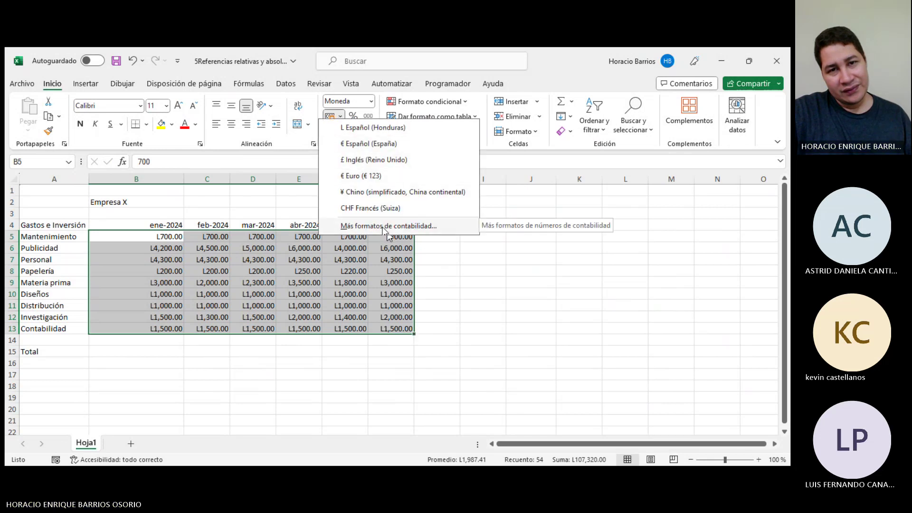
key(Escape)
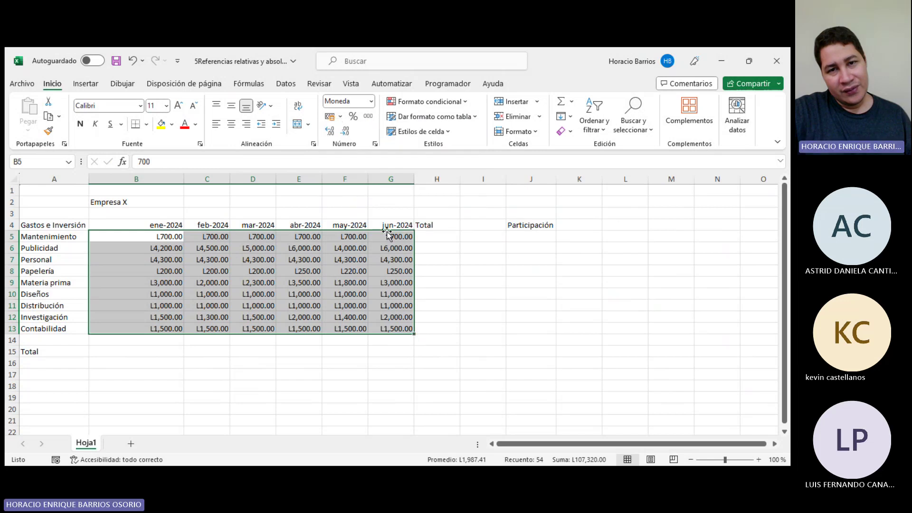
key(ctrl+1)
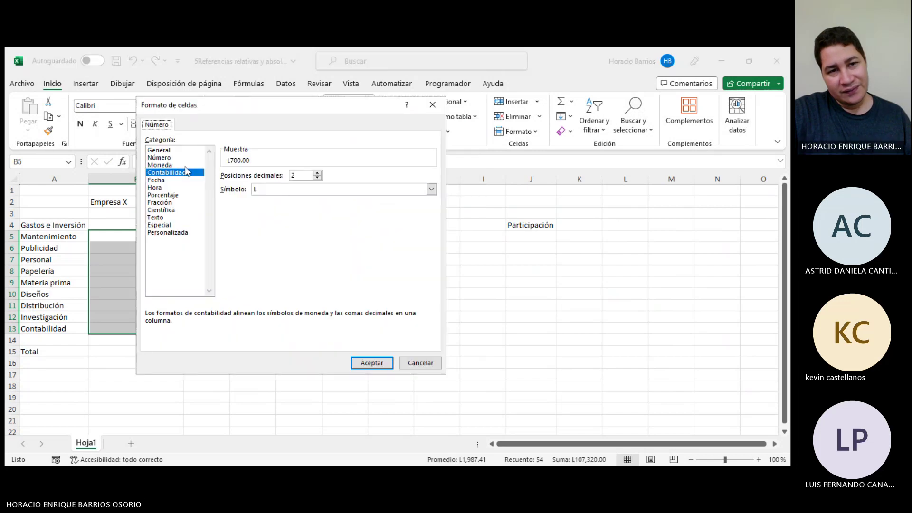
click(429, 190)
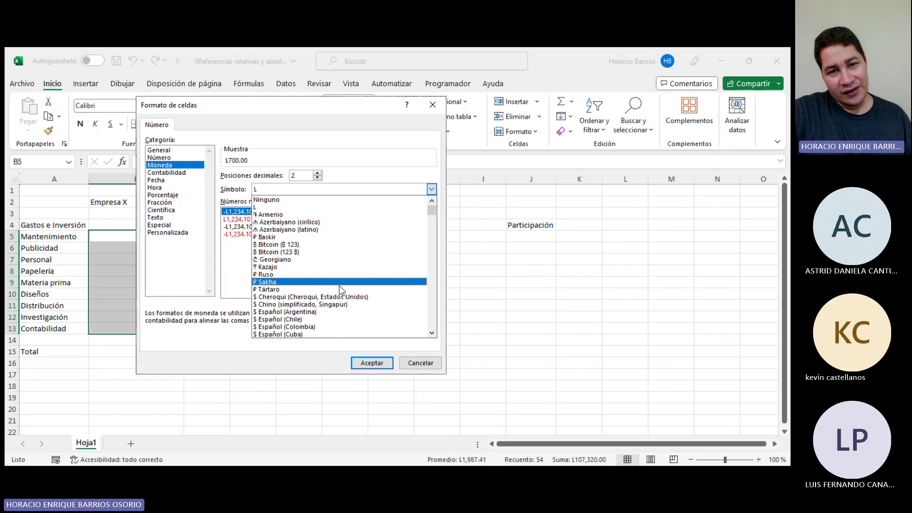
scroll(336, 311, down, 3)
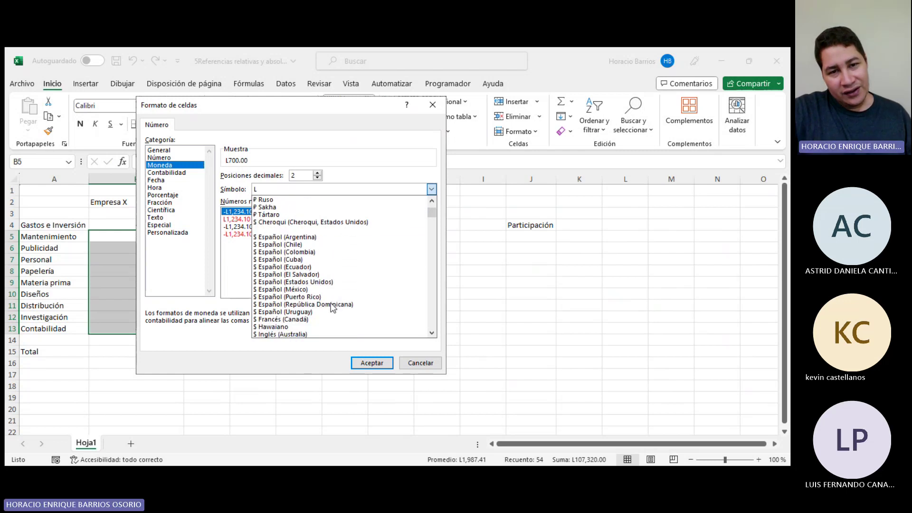
click(320, 282)
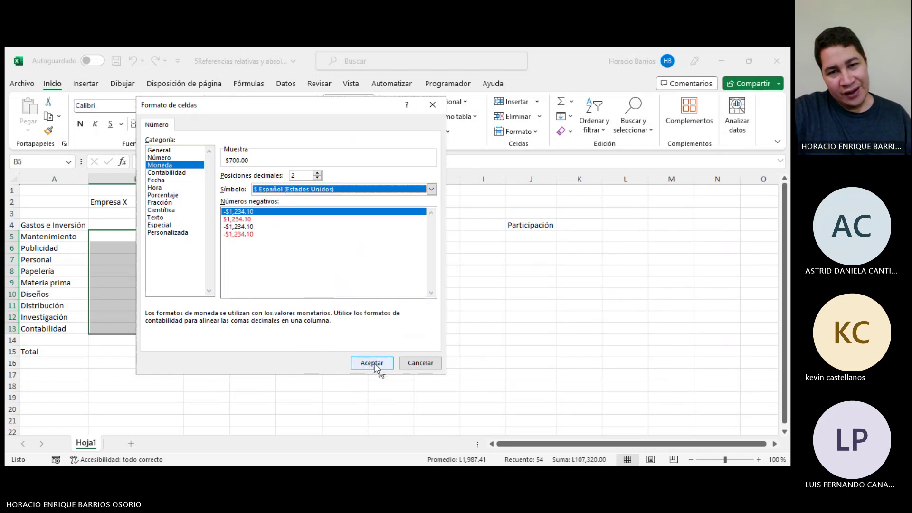
click(372, 363)
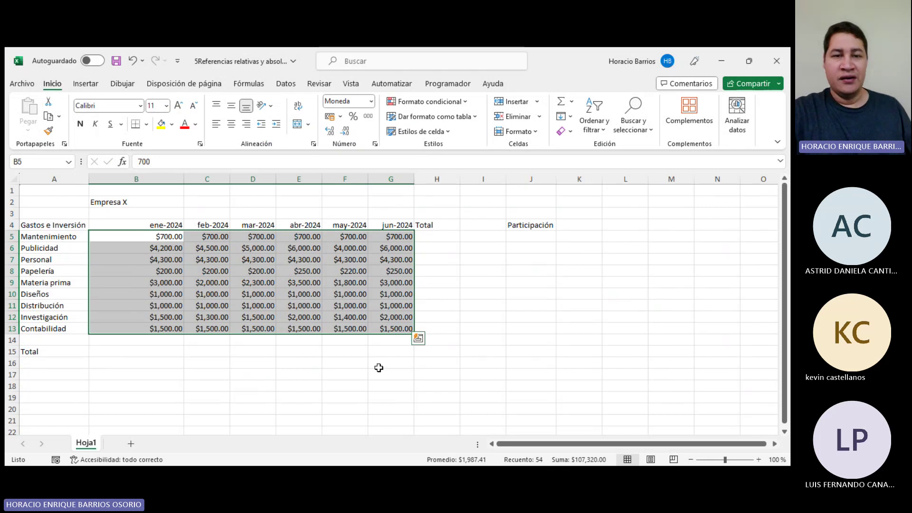
click(502, 270)
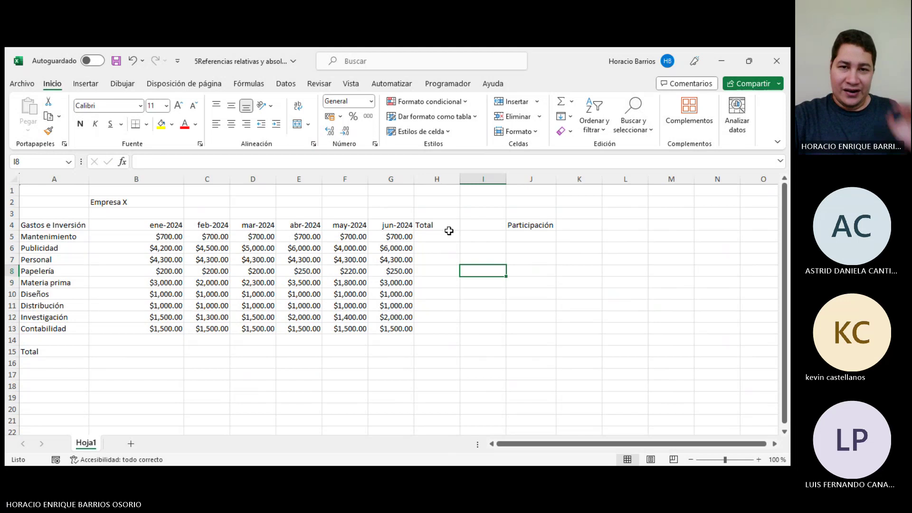
Total the Mantenimiento expenses in cell H5 with the formula =SUMA(B5:G5).
drag(448, 231, 435, 325)
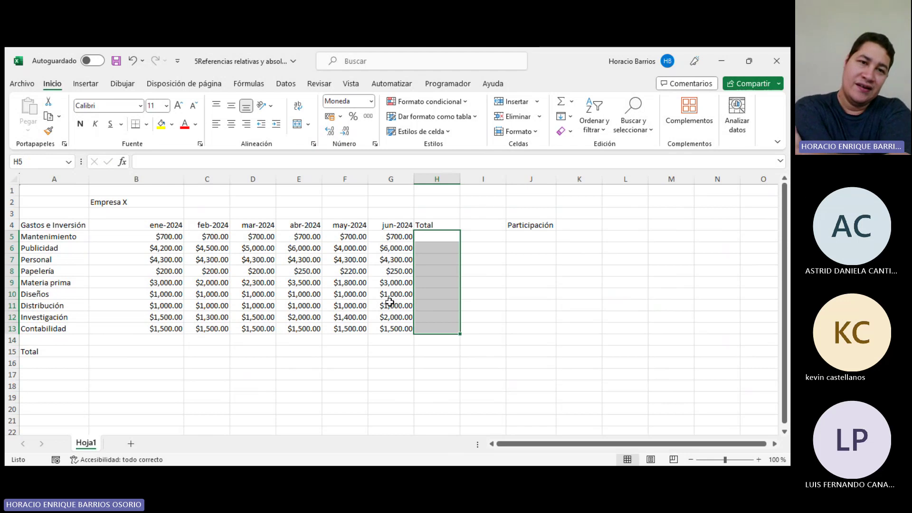
click(442, 236)
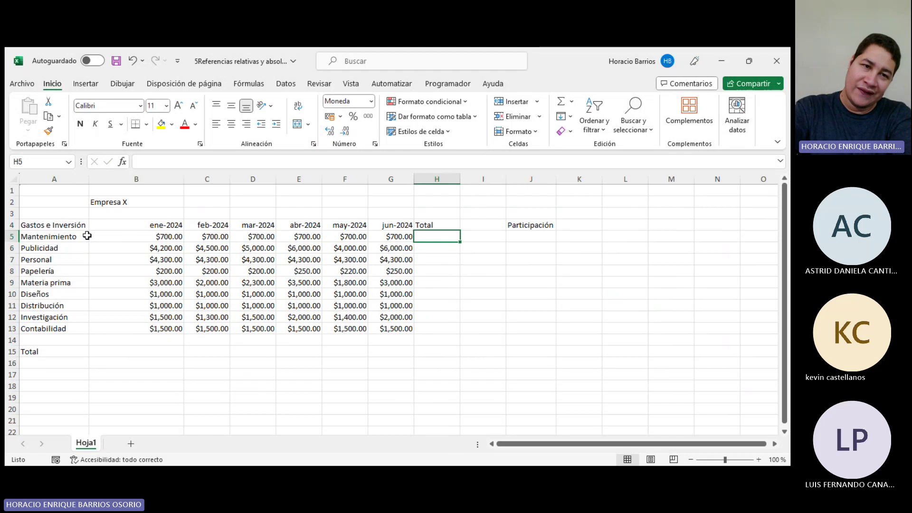
drag(86, 236, 425, 235)
click(428, 235)
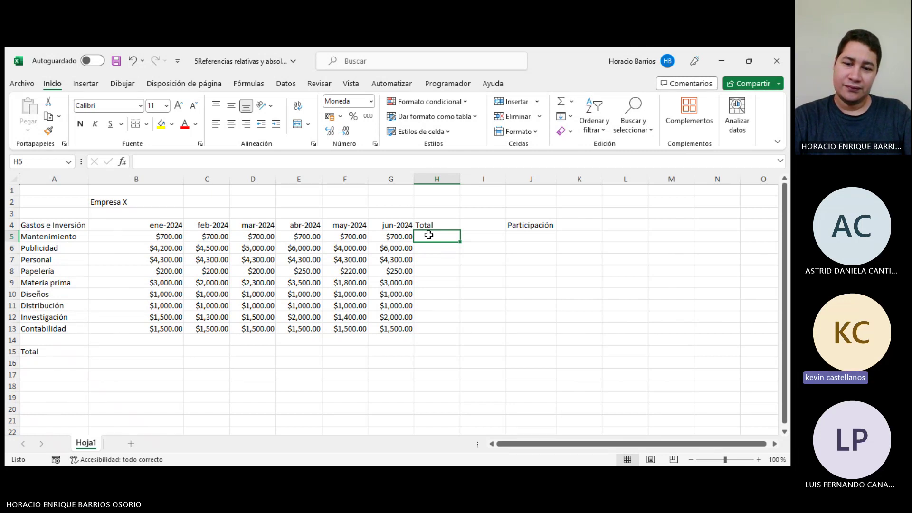
text(=s)
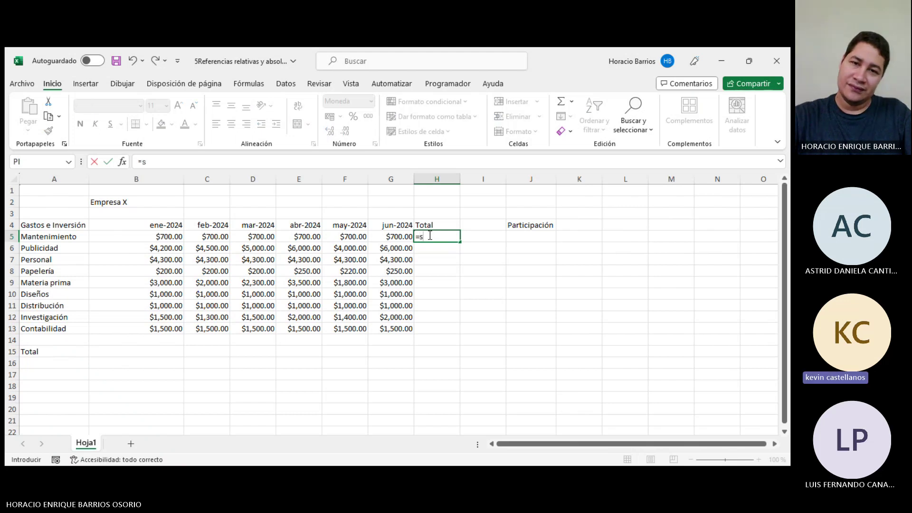
text(u)
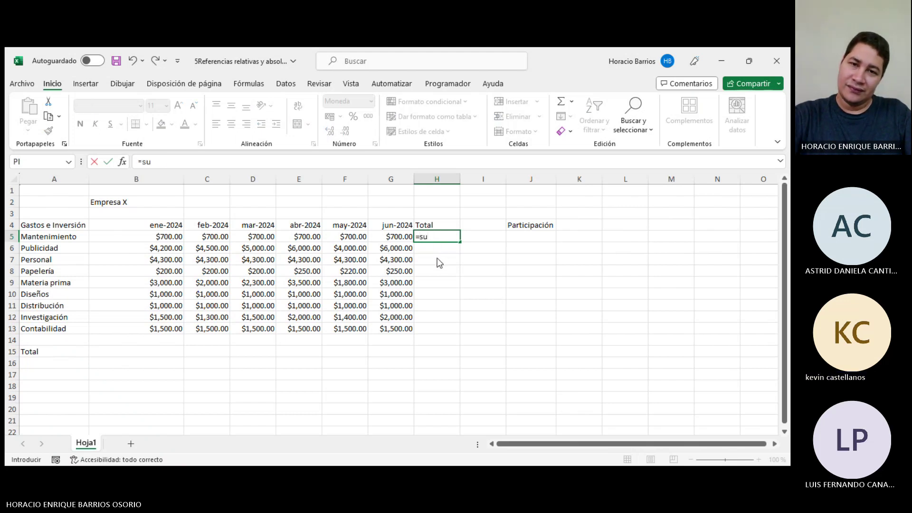
key(Tab)
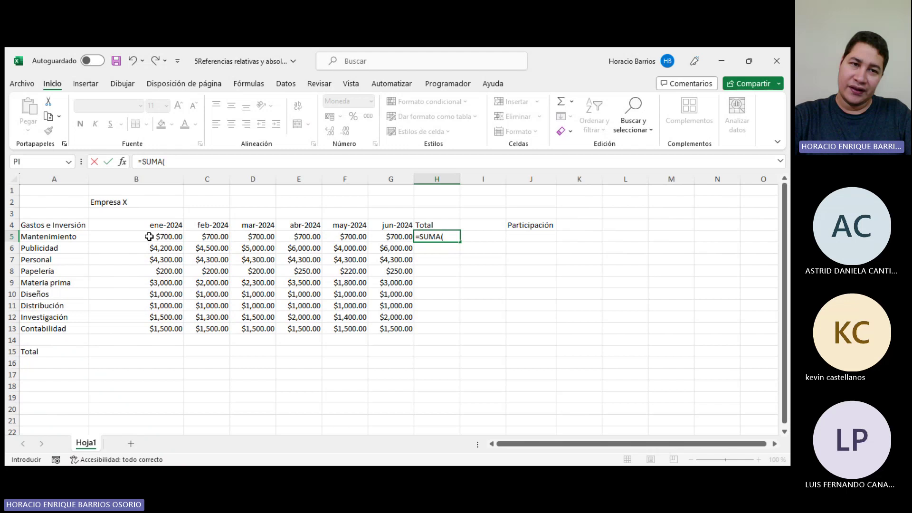
drag(150, 236, 391, 234)
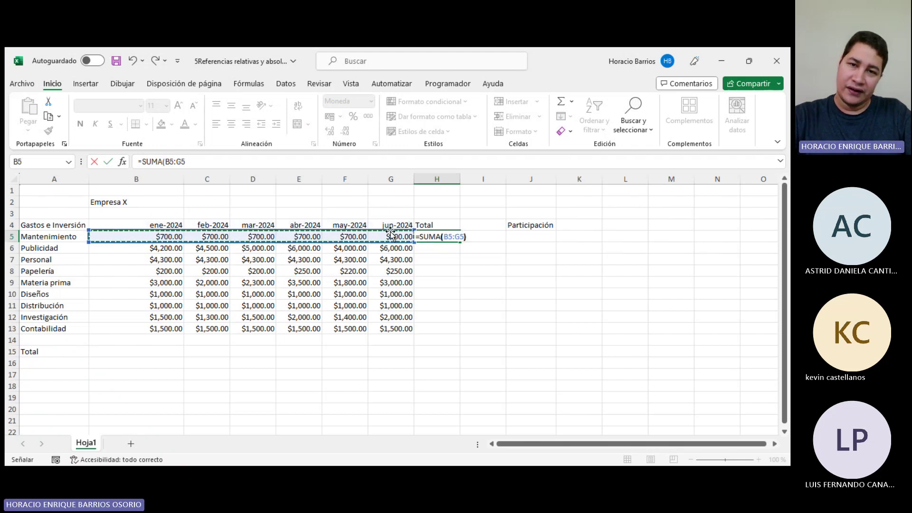
text())
key(Return)
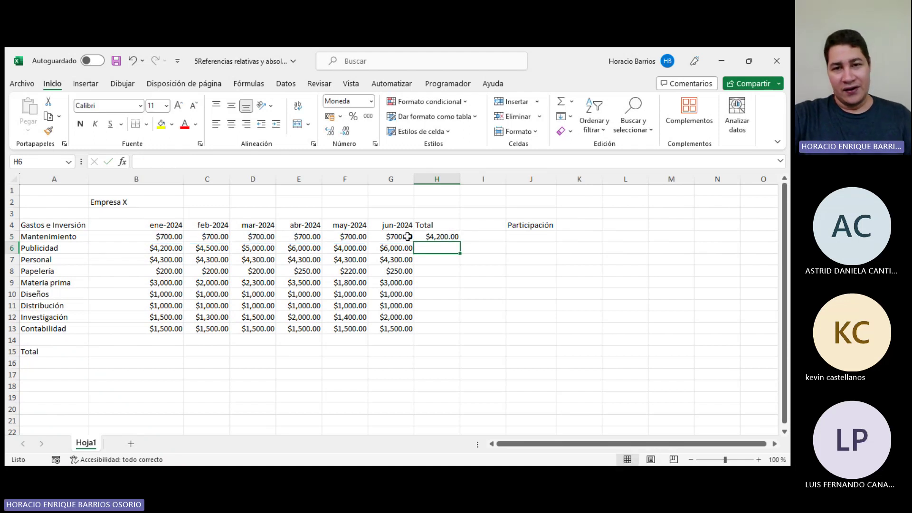
Examine the sum formula in H5 alongside the monthly amounts of the other rows and the expense categories in column A.
click(455, 236)
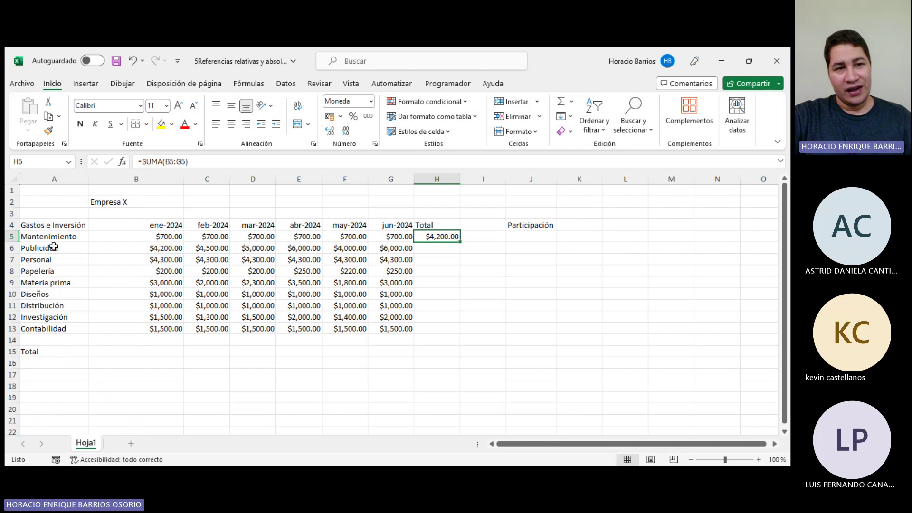
click(129, 250)
drag(129, 251, 392, 248)
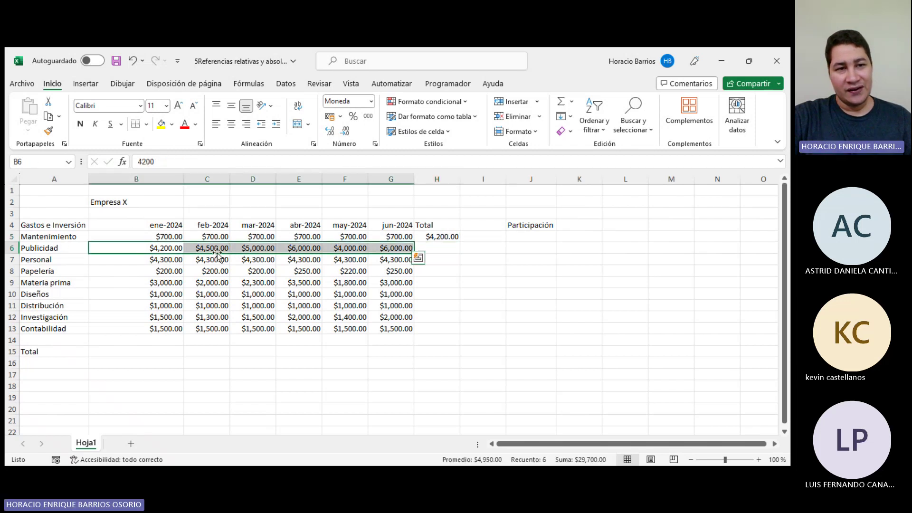
click(138, 270)
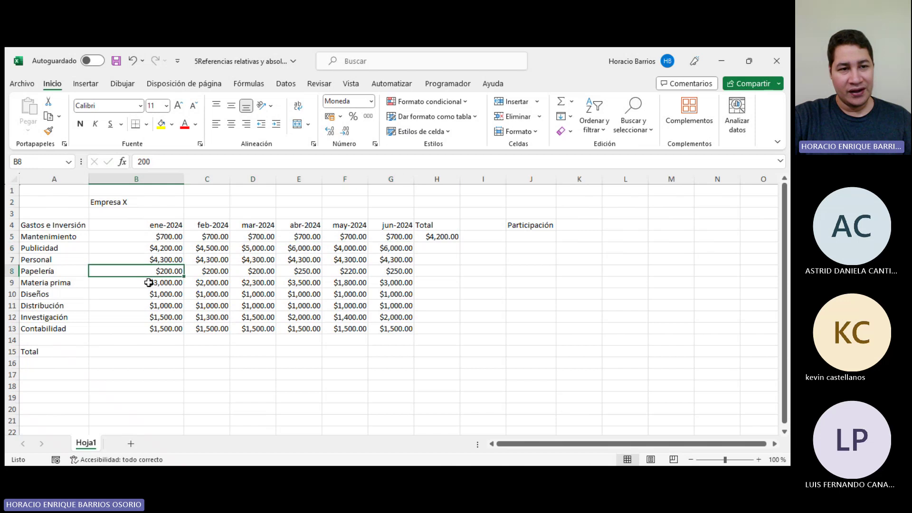
click(147, 283)
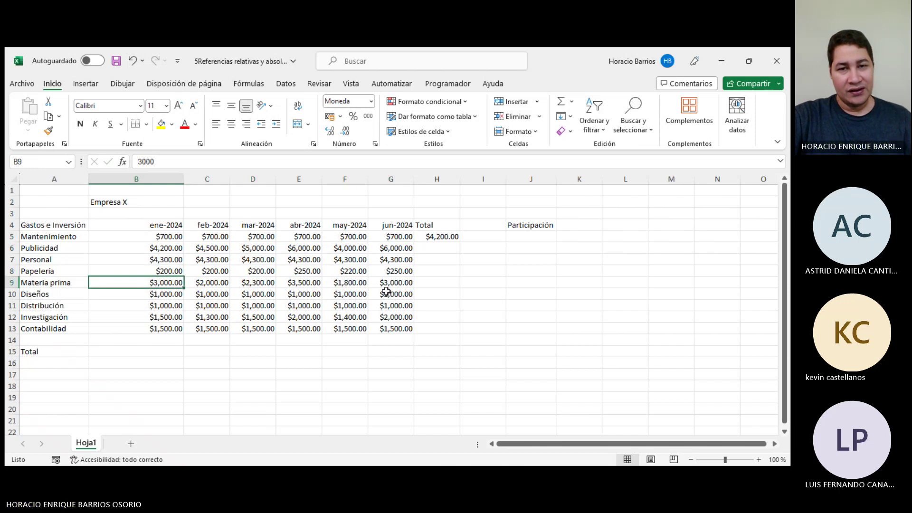
click(439, 237)
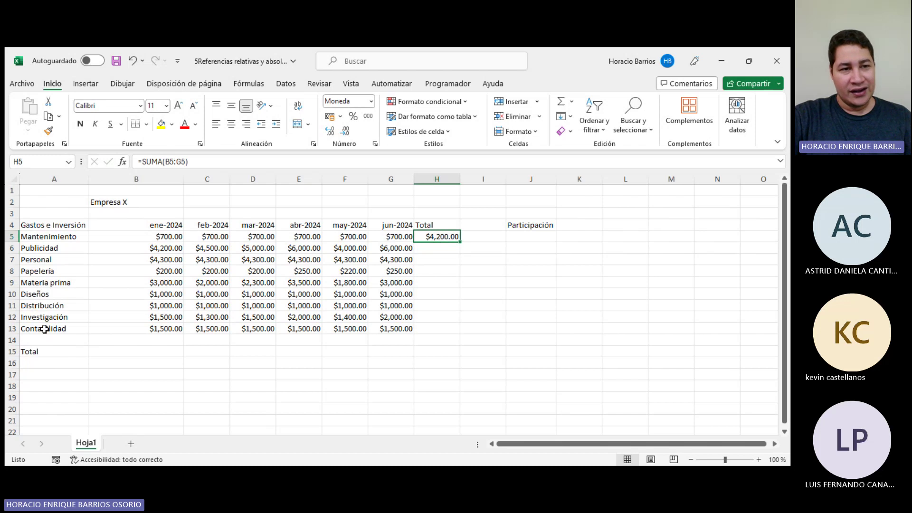
drag(49, 237, 49, 328)
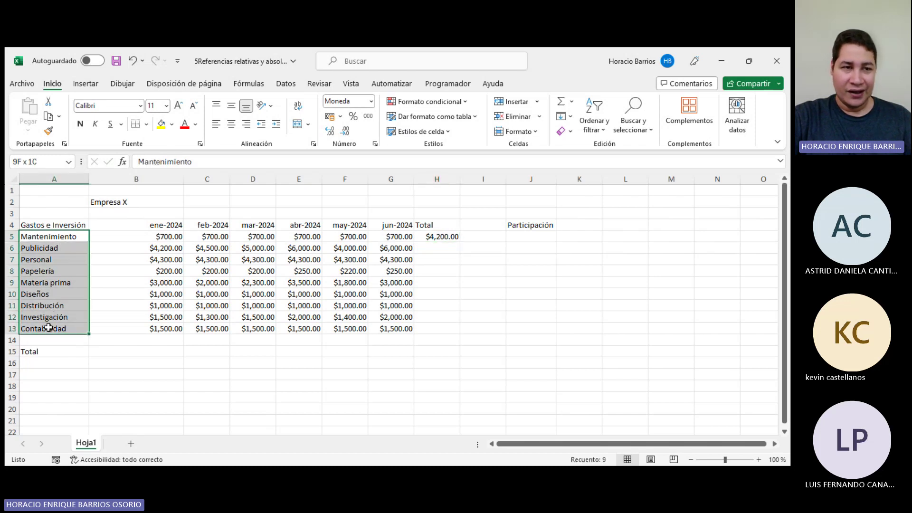
Try totaling the Publicidad expenses in cell H6 with the automatic SUMA function.
click(83, 222)
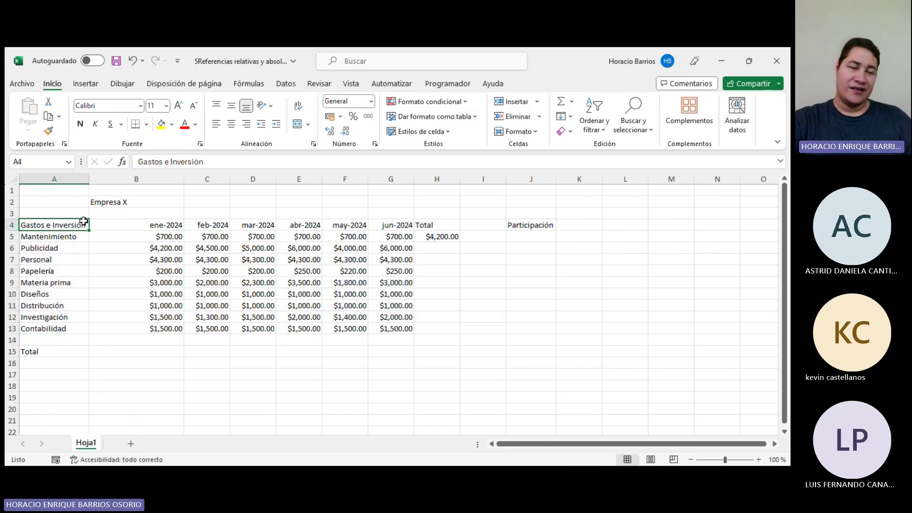
click(434, 247)
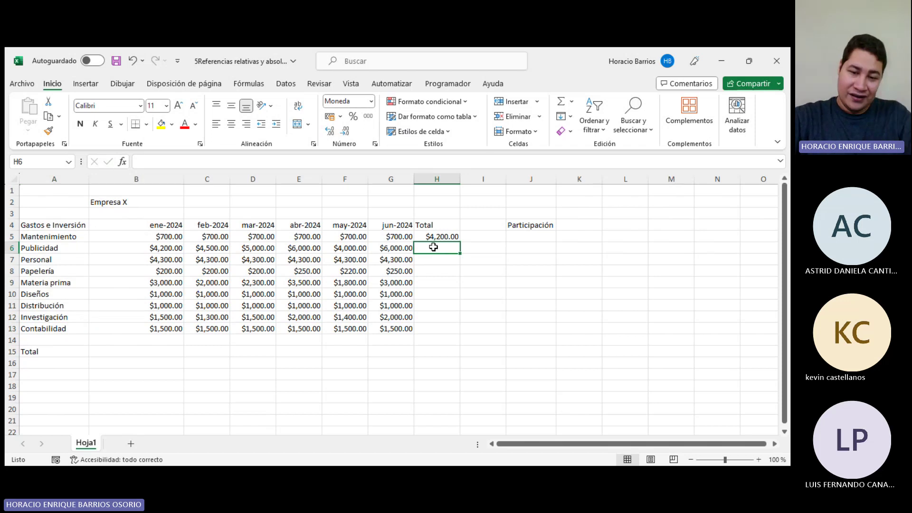
text(=)
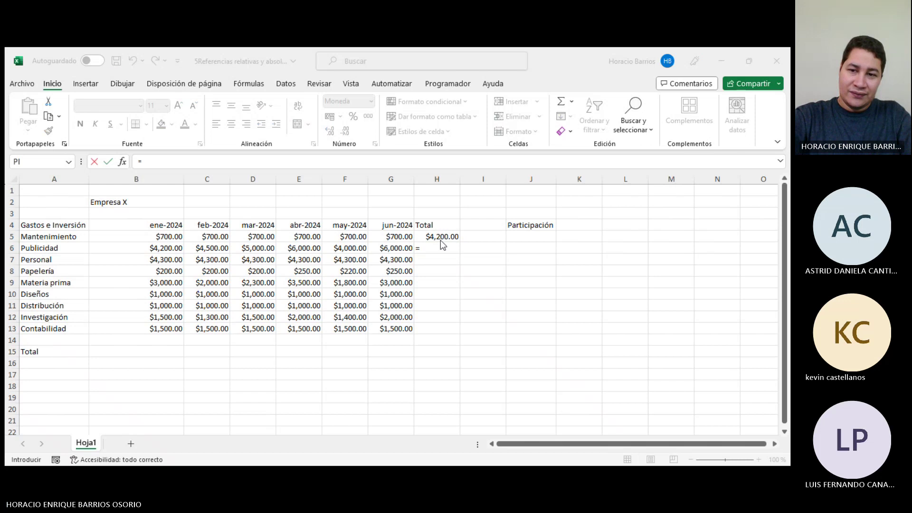
text(su)
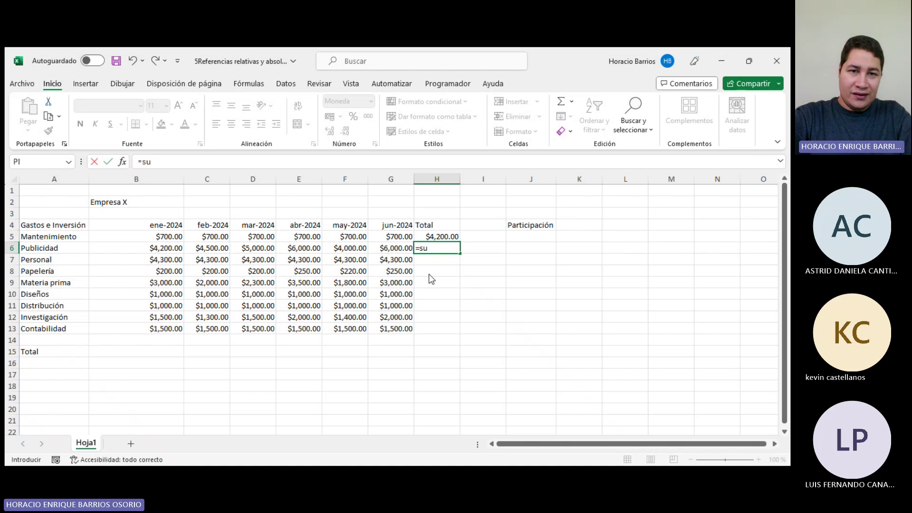
key(alt+equal)
key(Return)
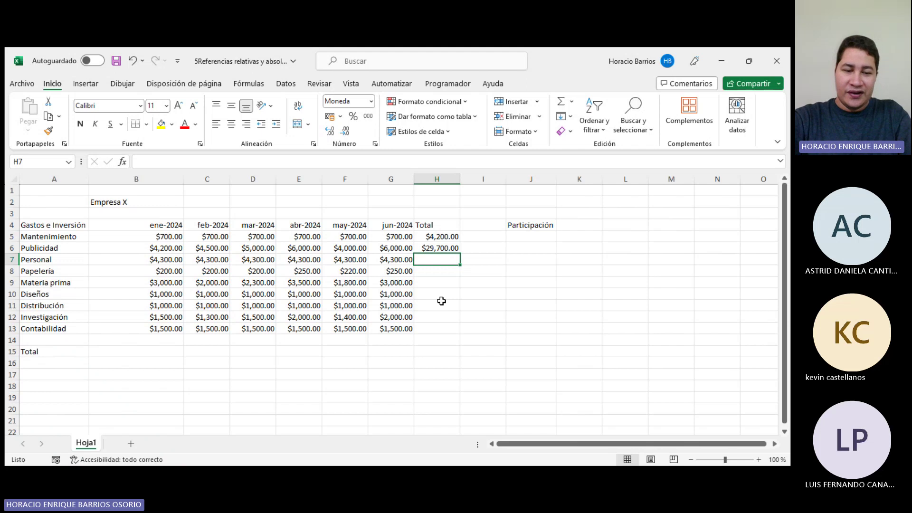
key(ctrl+z)
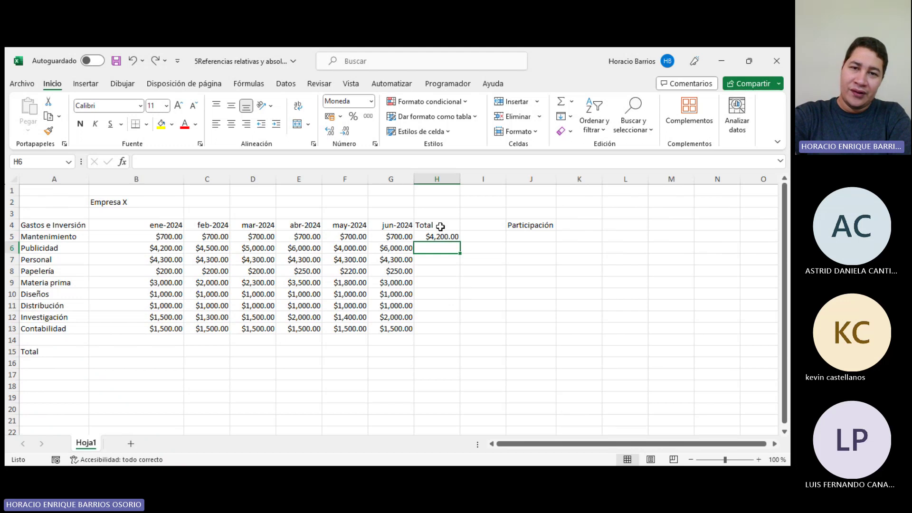
click(426, 235)
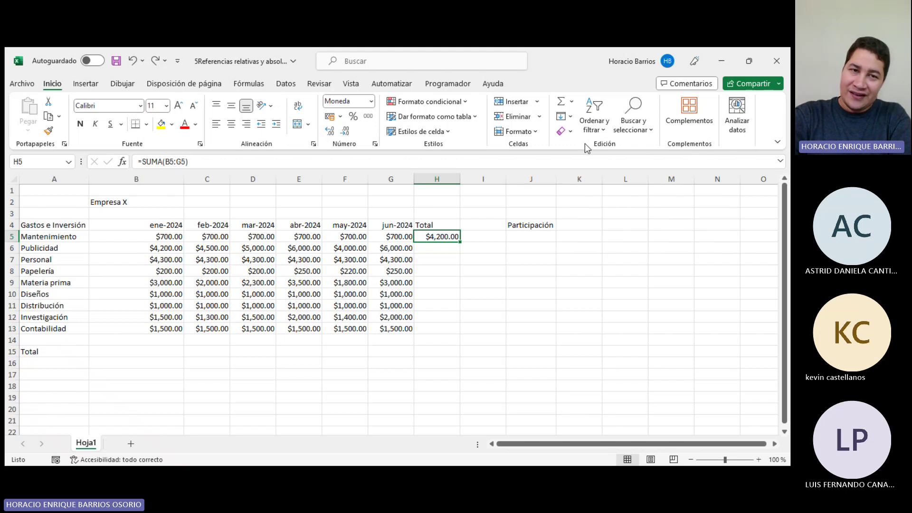
click(791, 422)
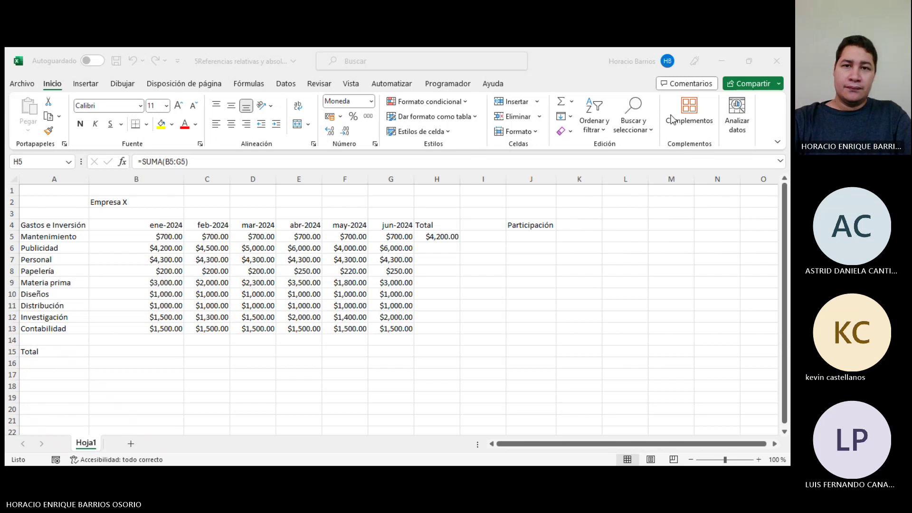
click(719, 63)
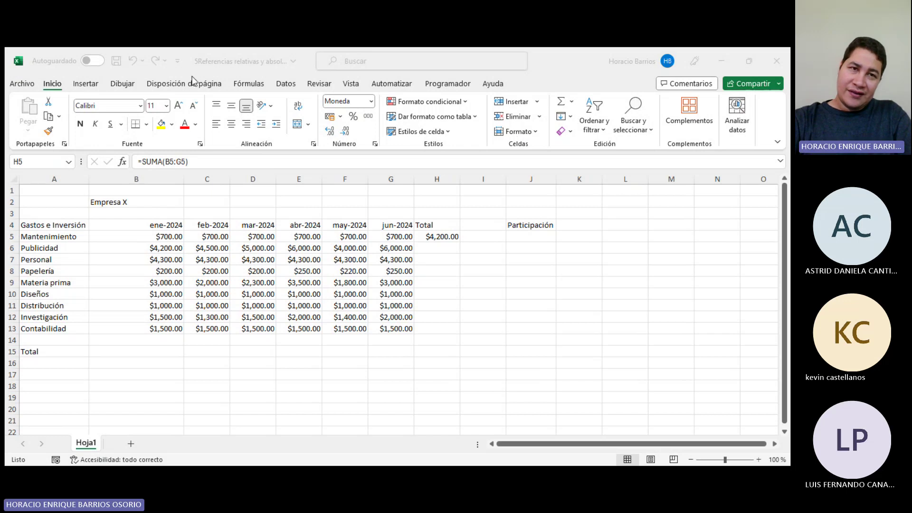
click(609, 146)
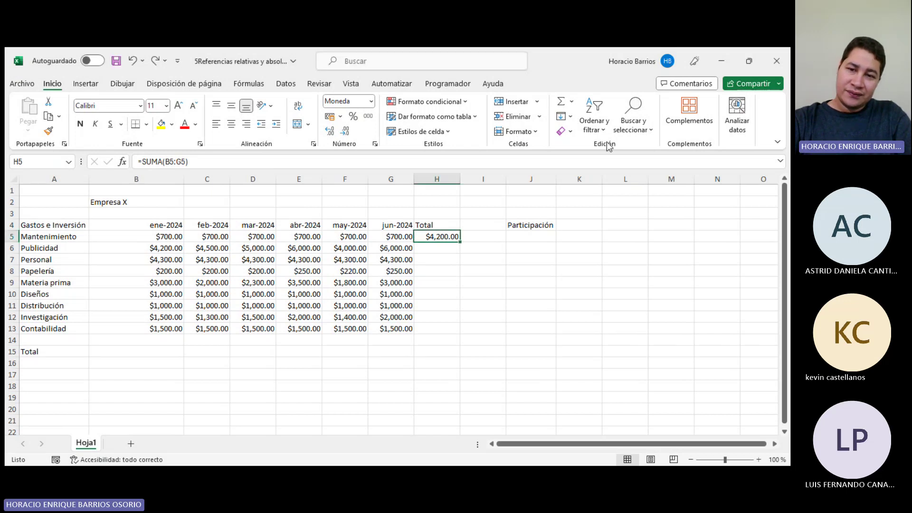
Examine the fill options for H5, including the Series dialog, and close it without applying anything.
click(564, 116)
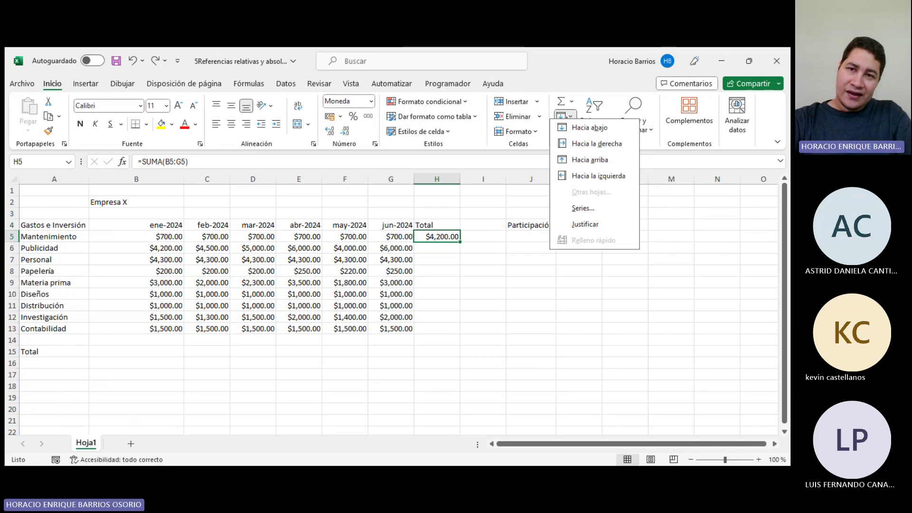
click(569, 116)
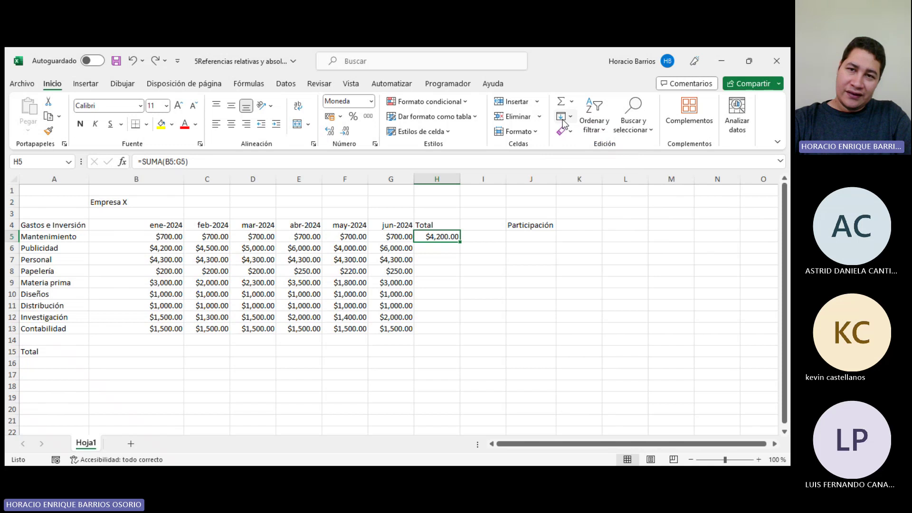
click(563, 118)
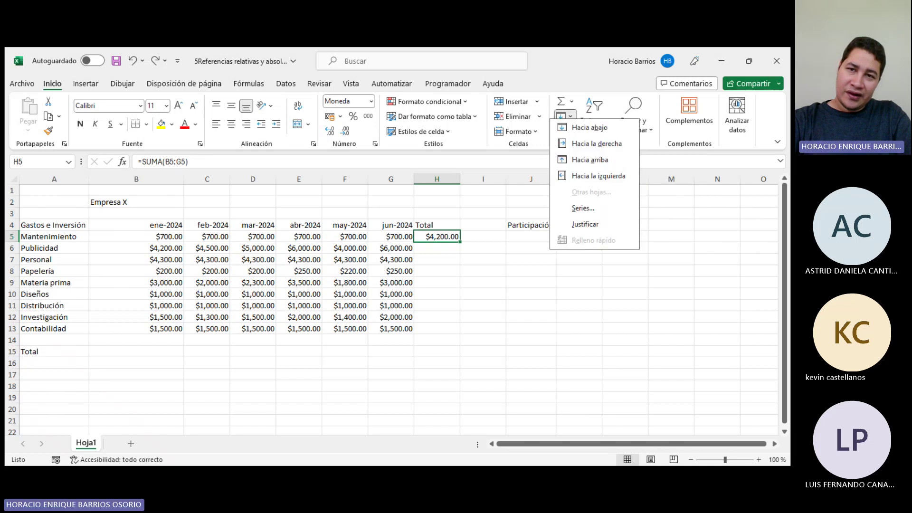
click(583, 209)
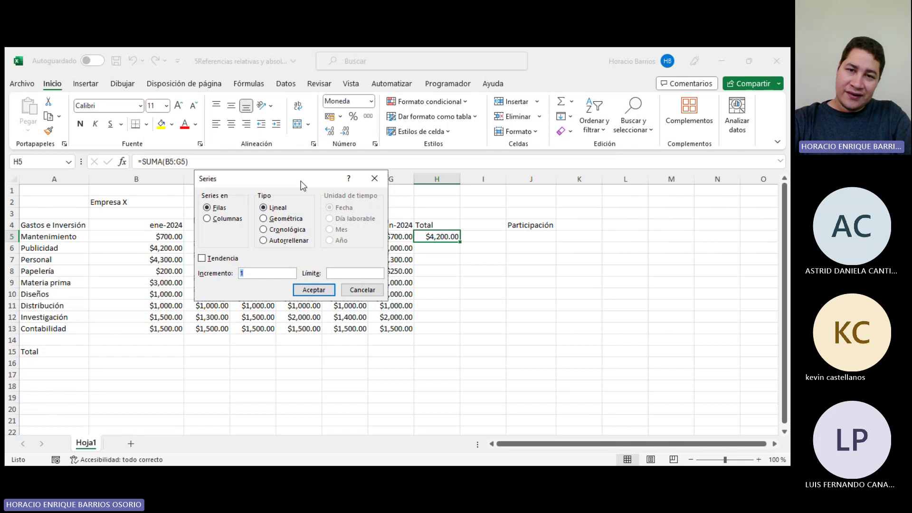
drag(300, 184, 565, 240)
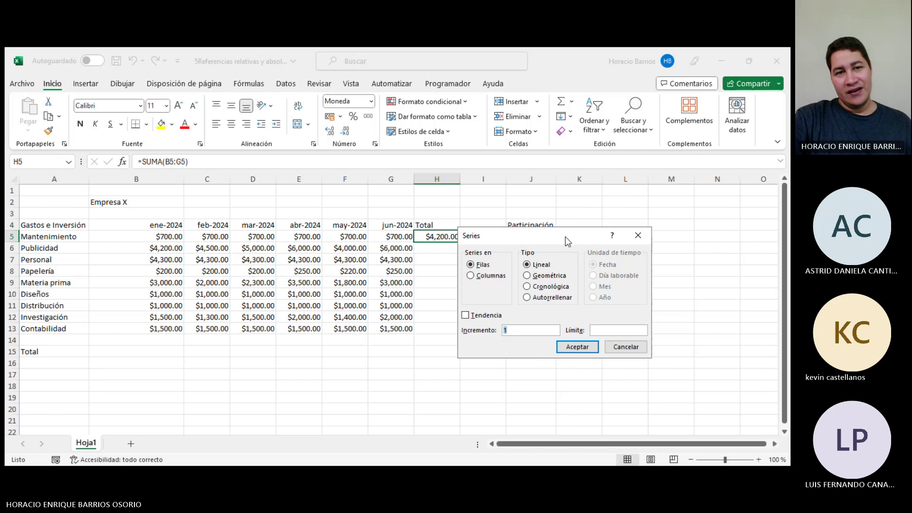
drag(565, 237, 269, 183)
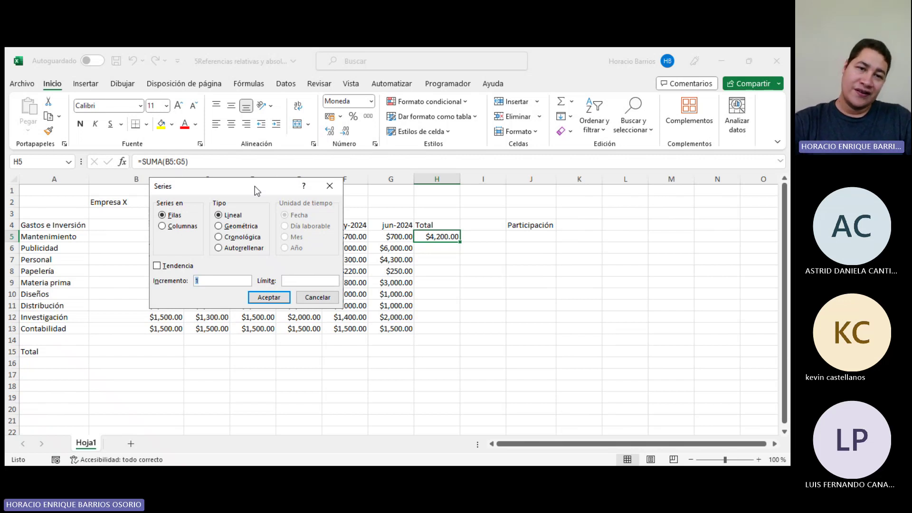
click(317, 298)
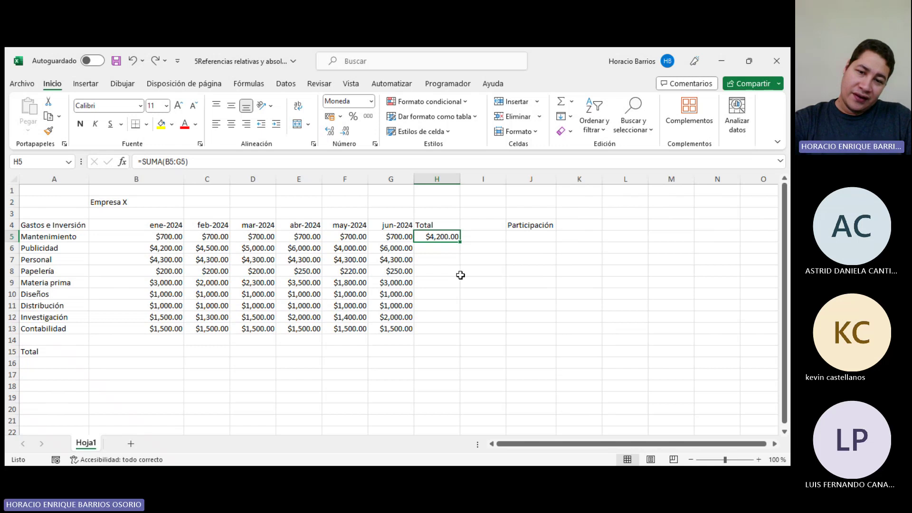
Fill the sum formula from H5 down through H13 to total every expense category.
scroll(482, 300, up, 5)
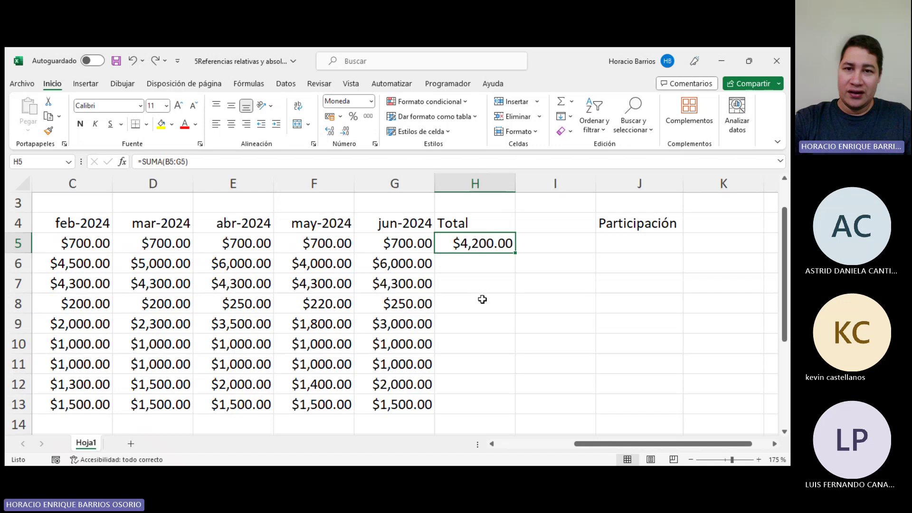
click(518, 209)
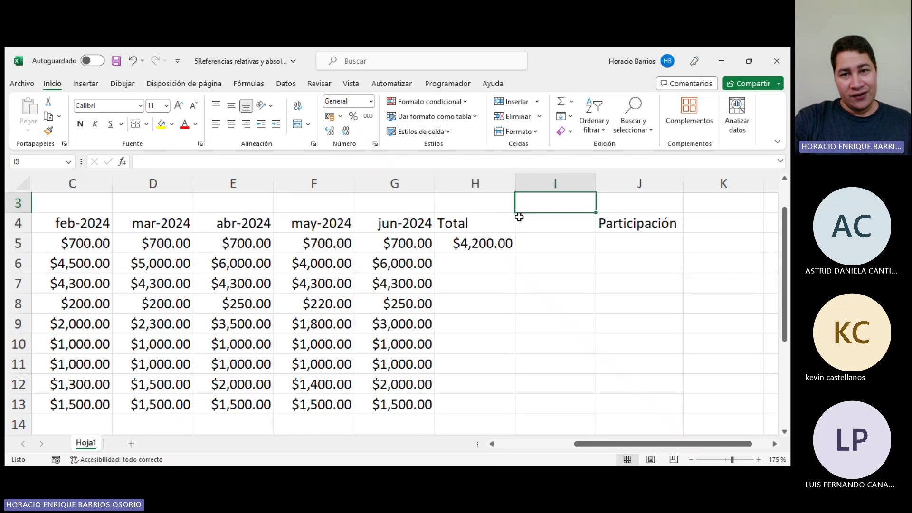
click(475, 240)
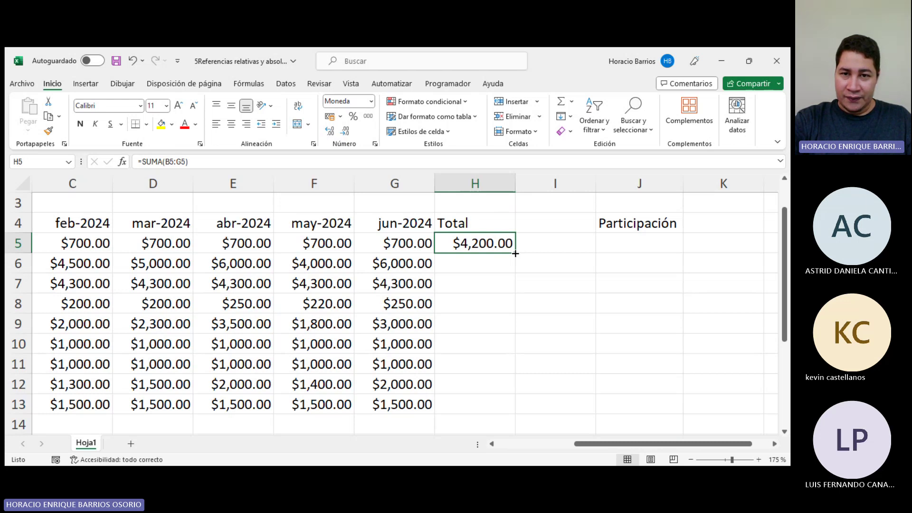
mouse_move(515, 254)
mouse_down()
mouse_move(626, 252)
mouse_move(537, 280)
mouse_move(523, 242)
mouse_move(572, 283)
mouse_move(500, 312)
mouse_move(507, 337)
mouse_move(637, 240)
mouse_move(508, 246)
mouse_move(636, 252)
mouse_move(511, 306)
mouse_move(704, 252)
mouse_move(505, 243)
mouse_move(517, 248)
mouse_up()
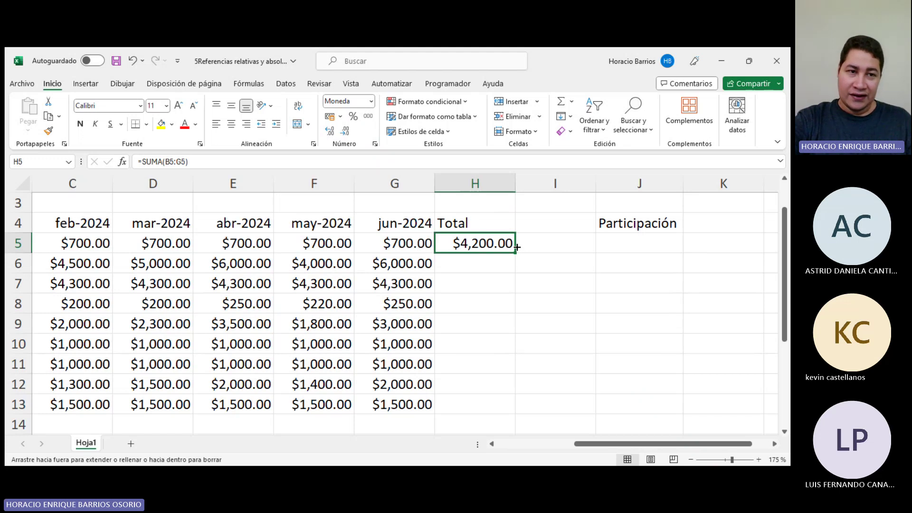
drag(517, 246, 517, 246)
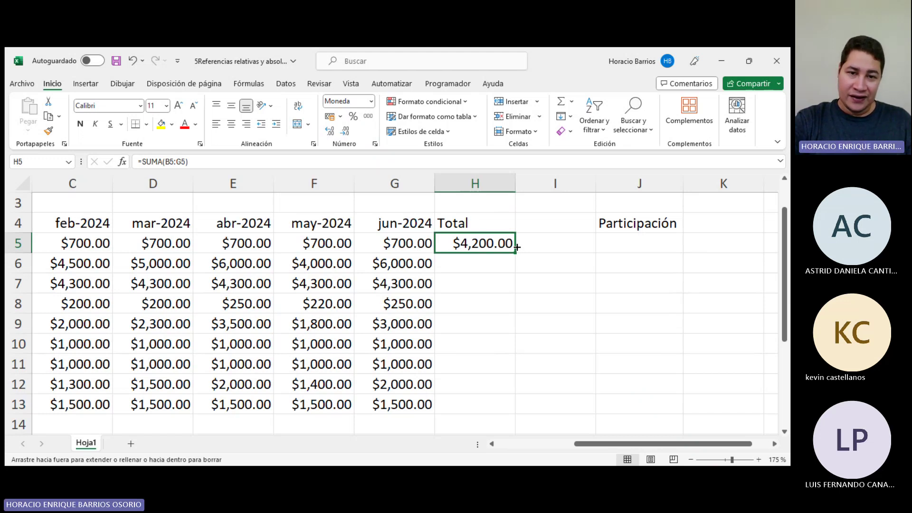
drag(517, 246, 496, 414)
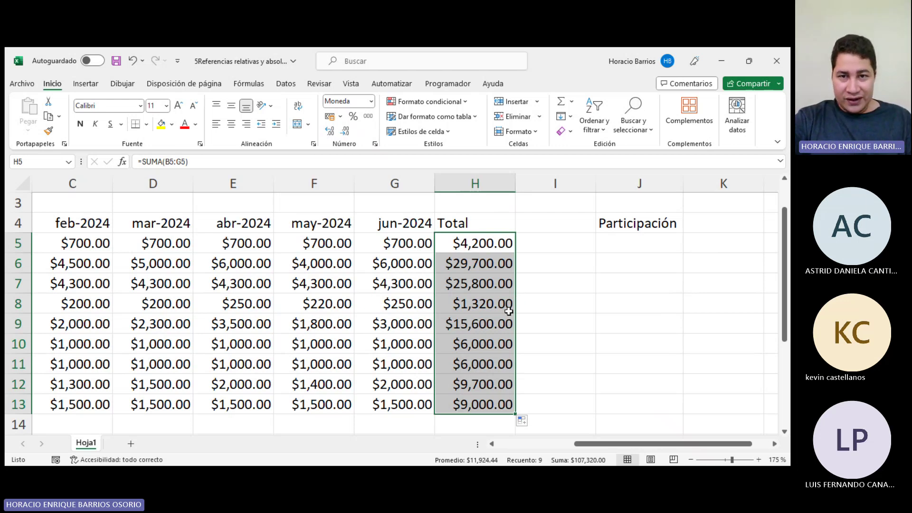
Examine the row ranges referenced by the filled Total formulas, inspecting H5 through H9 and H11 one at a time.
scroll(508, 311, down, 1)
drag(545, 444, 569, 443)
click(522, 233)
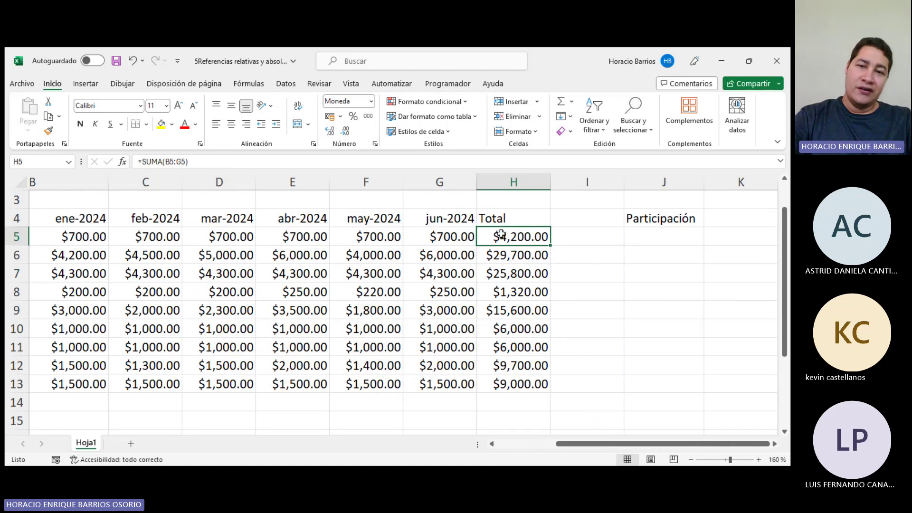
click(212, 162)
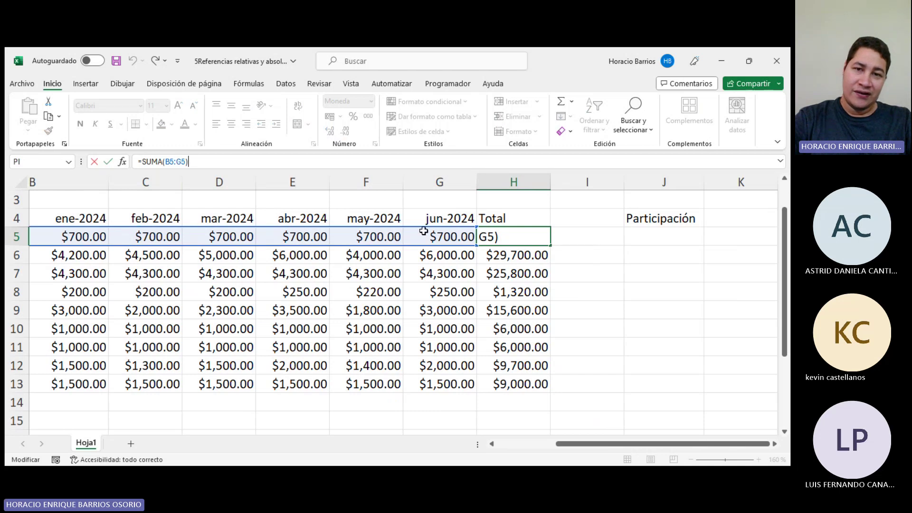
key(Return)
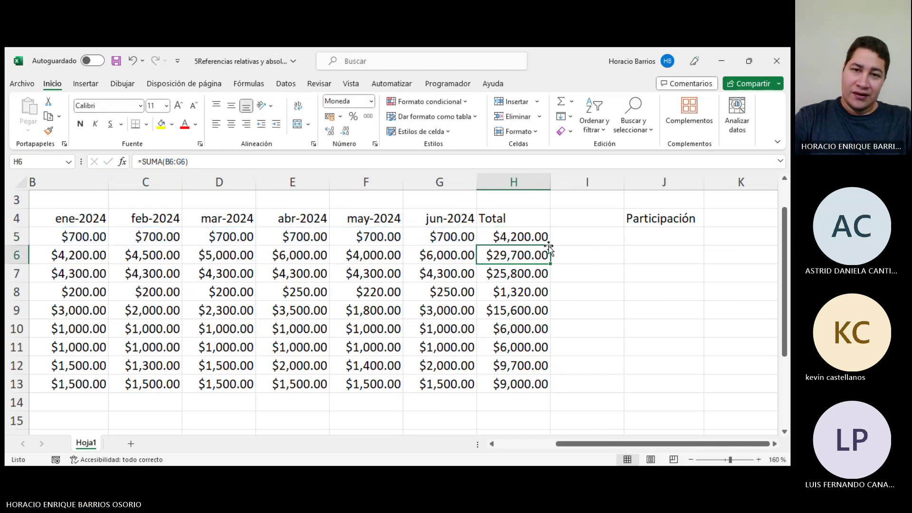
click(245, 162)
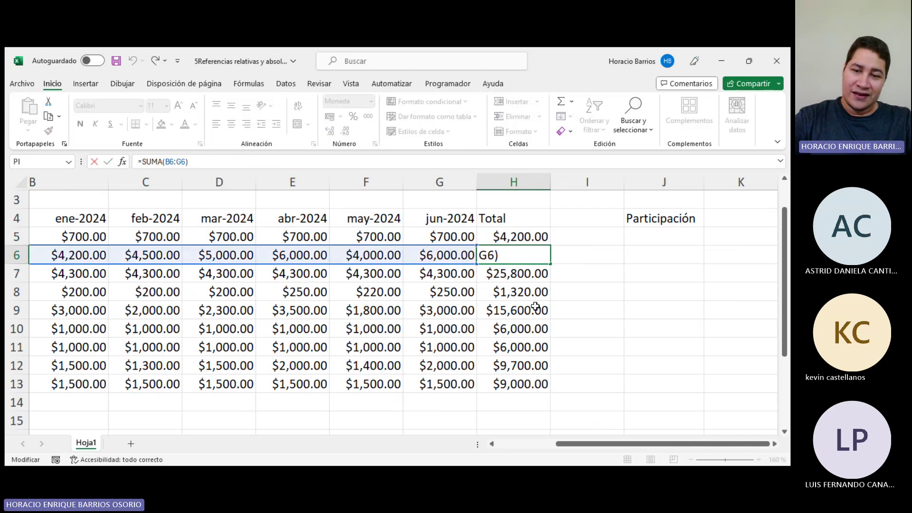
key(Return)
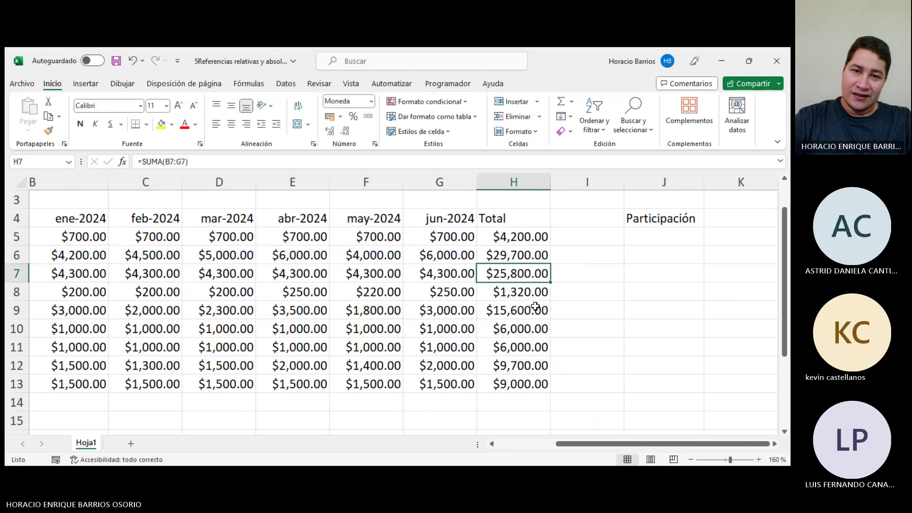
click(203, 162)
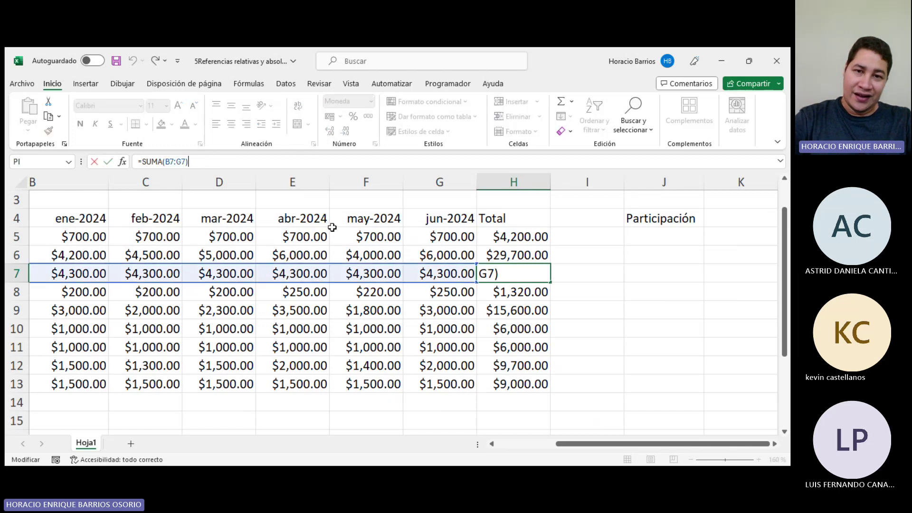
key(Return)
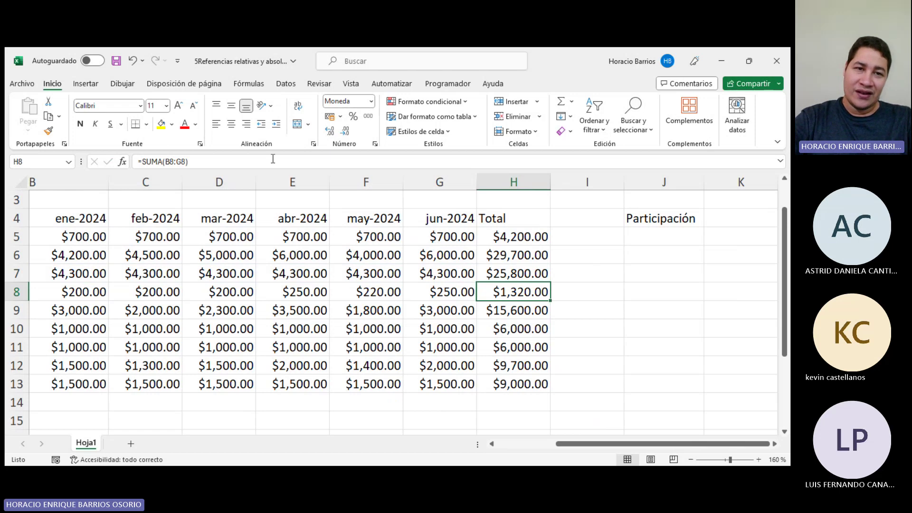
click(203, 162)
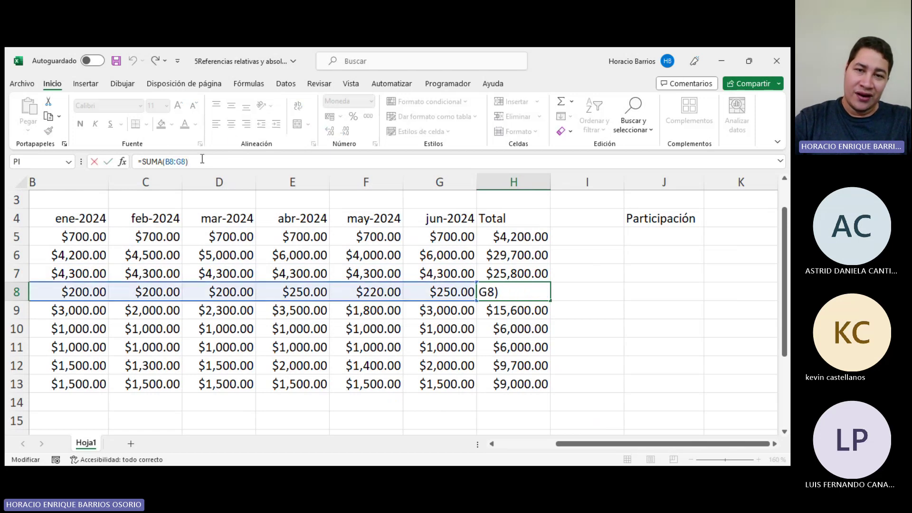
key(Return)
click(202, 160)
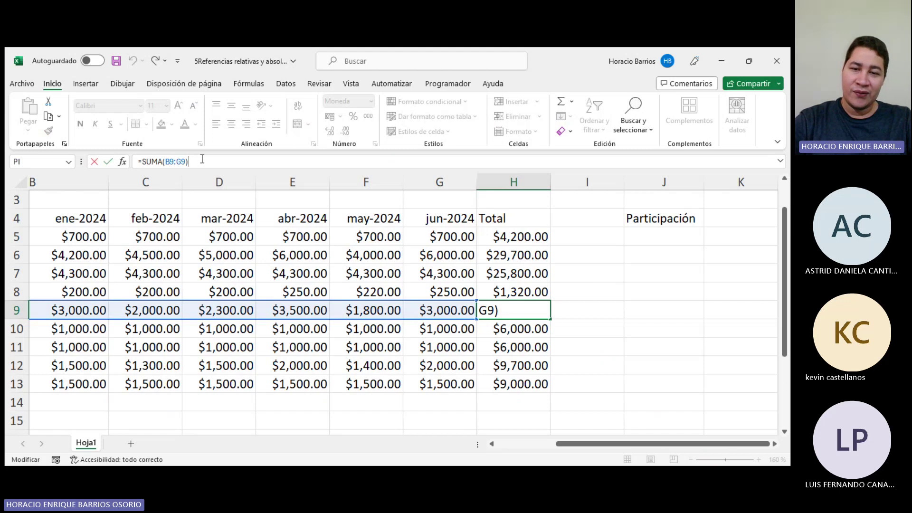
key(Return)
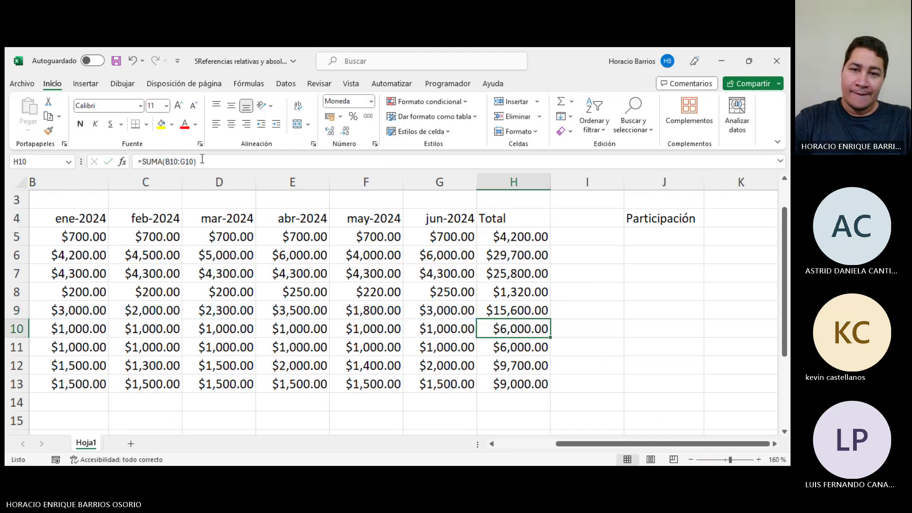
click(517, 343)
click(303, 160)
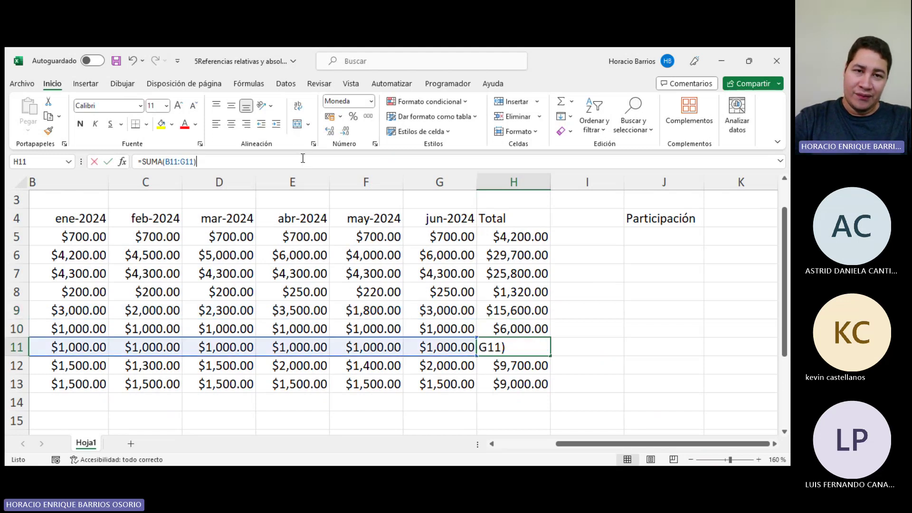
key(Return)
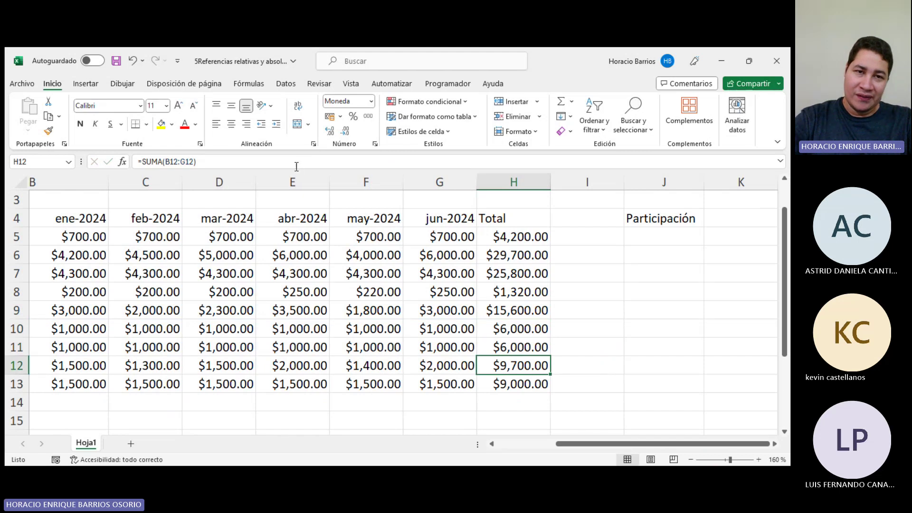
Examine the row ranges referenced by the Total formulas in H12 and H13.
click(299, 161)
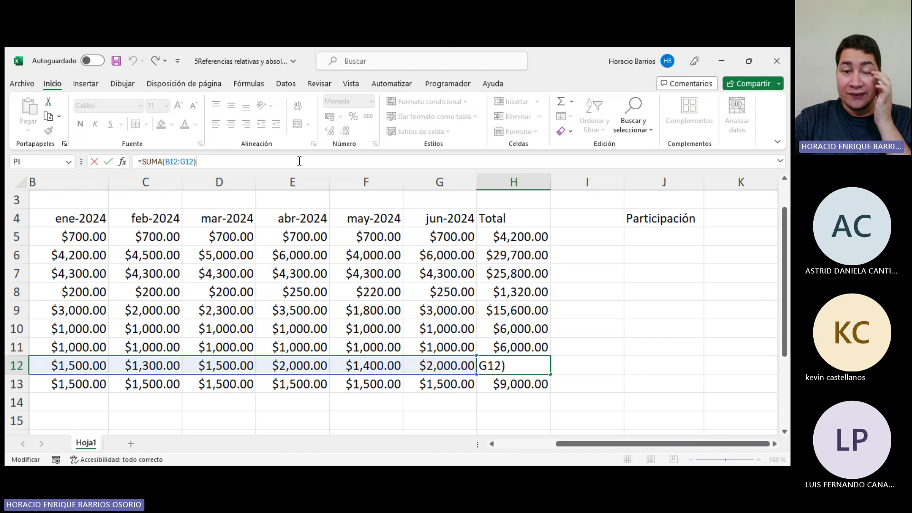
key(Return)
click(299, 161)
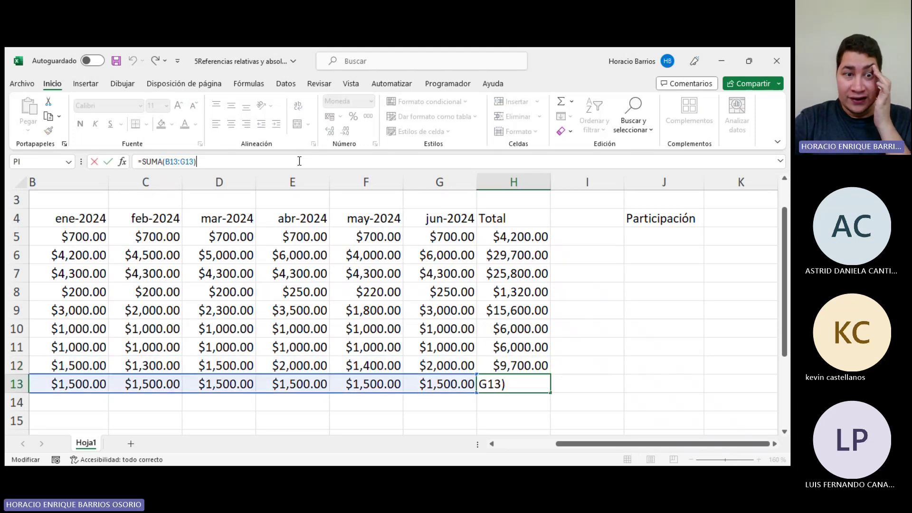
key(Return)
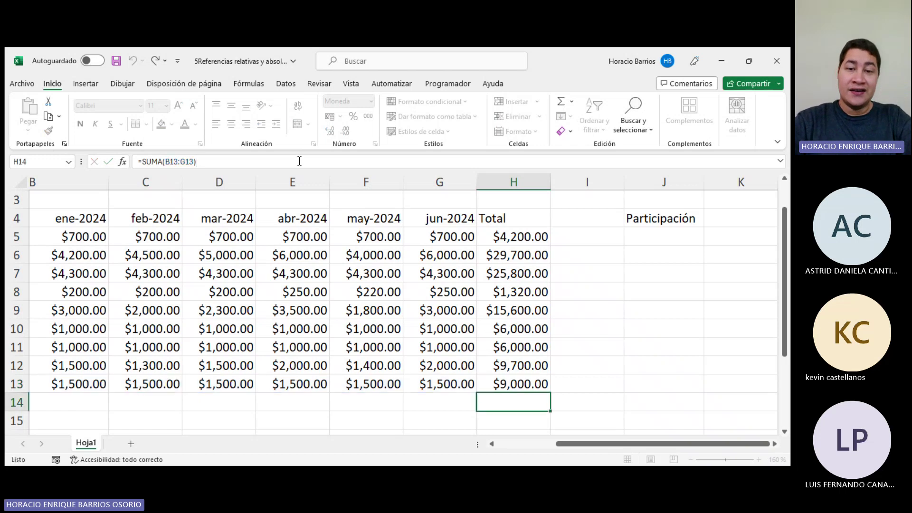
Extend the sum formula from H13 into the empty row at H14 and examine the range it references.
click(513, 381)
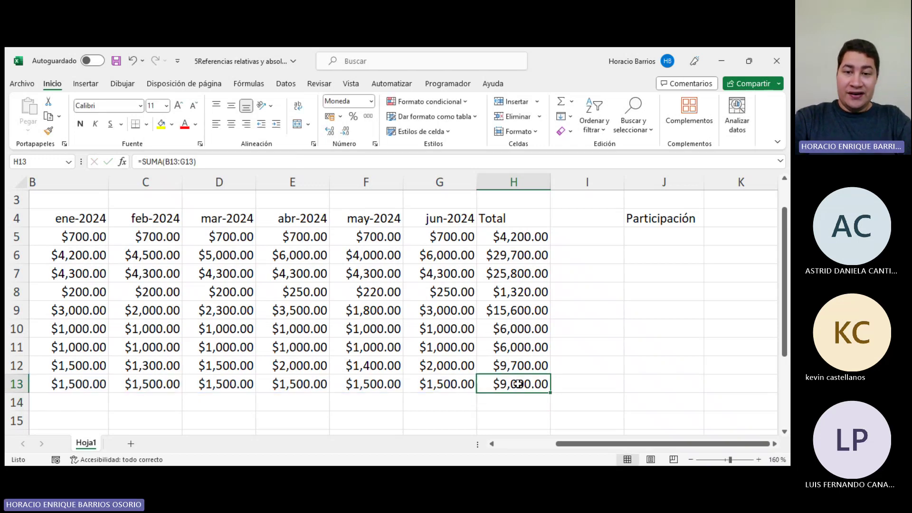
drag(550, 393, 551, 408)
click(538, 404)
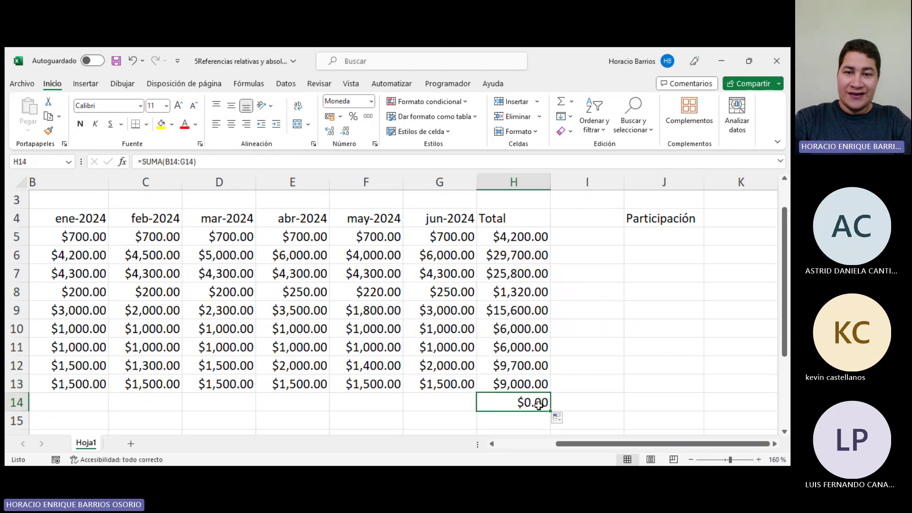
click(236, 158)
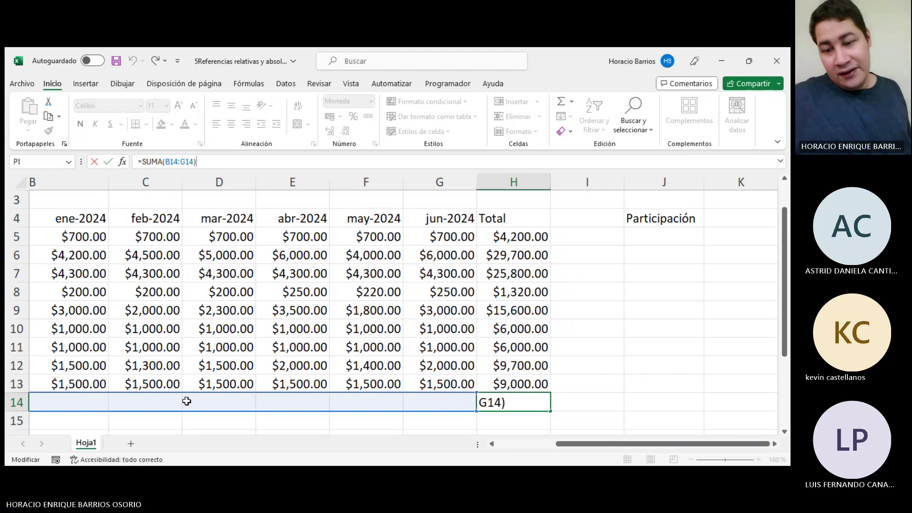
key(ctrl+Return)
key(Return)
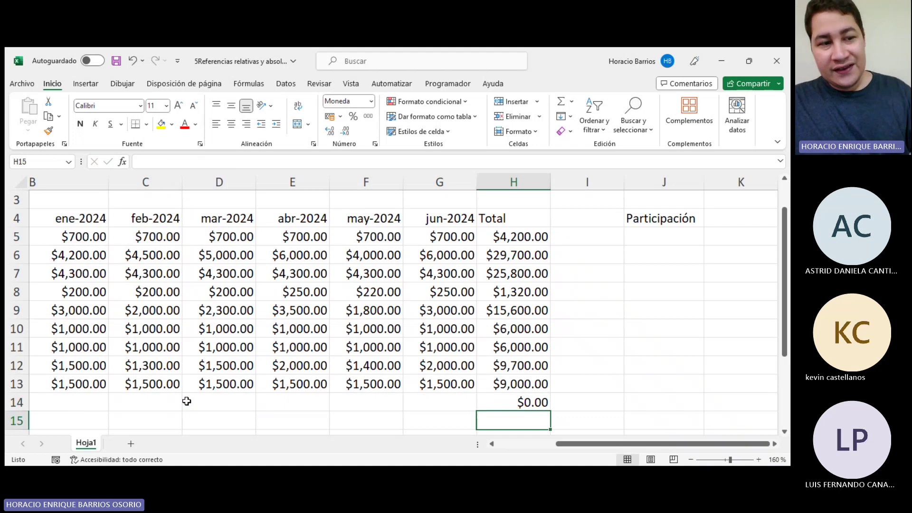
Clear the extra sum formula from cell H14.
click(517, 396)
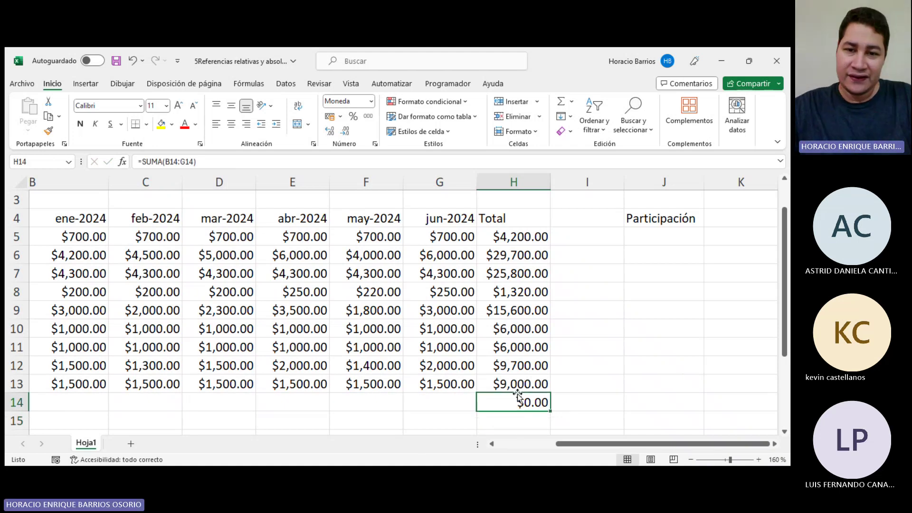
key(Delete)
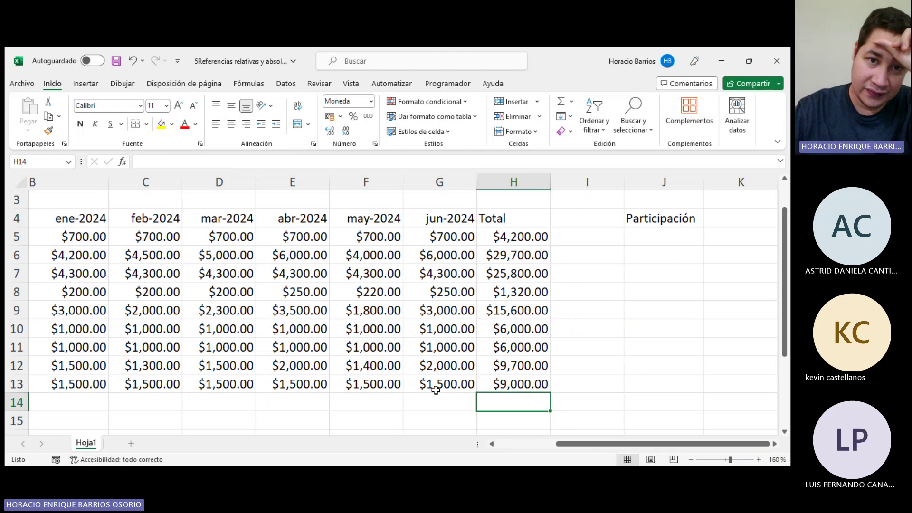
scroll(446, 340, down, 2)
scroll(450, 327, up, 2)
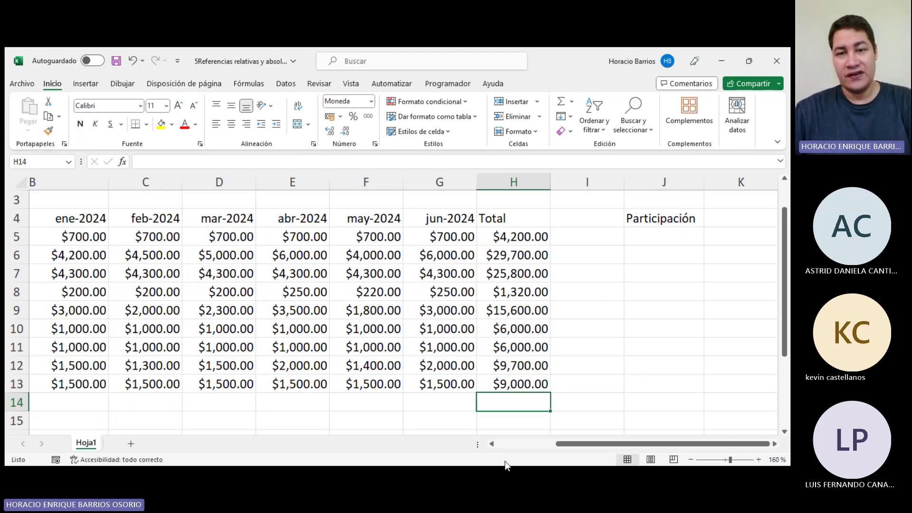
Copy the Total formula from H13 and paste it into K6, outside the table.
click(534, 238)
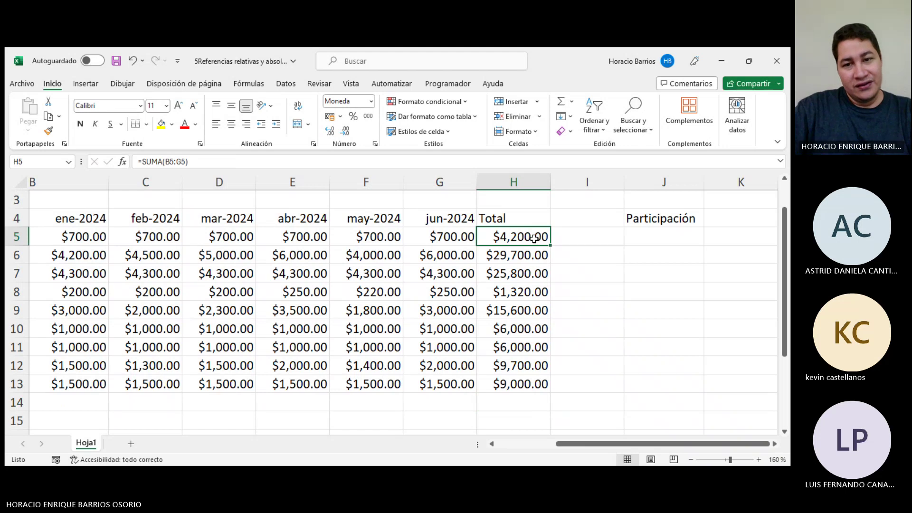
click(527, 366)
click(528, 378)
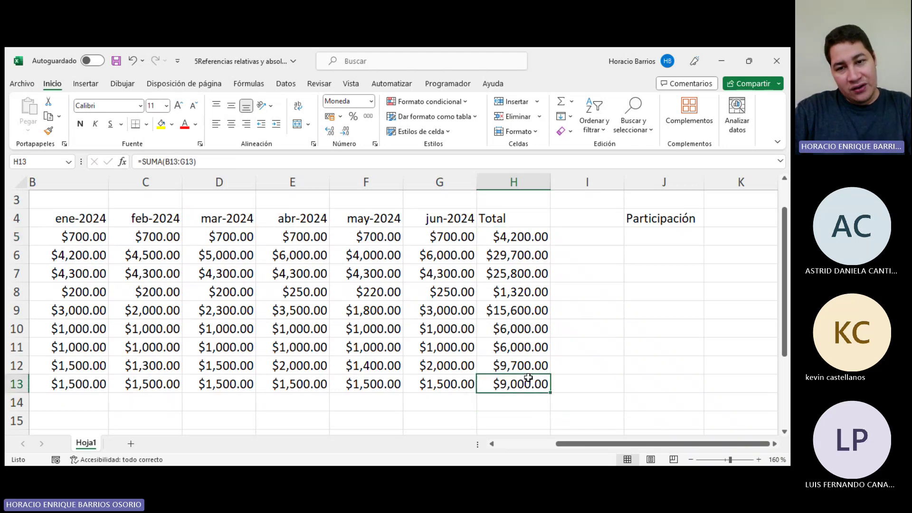
key(ctrl+c)
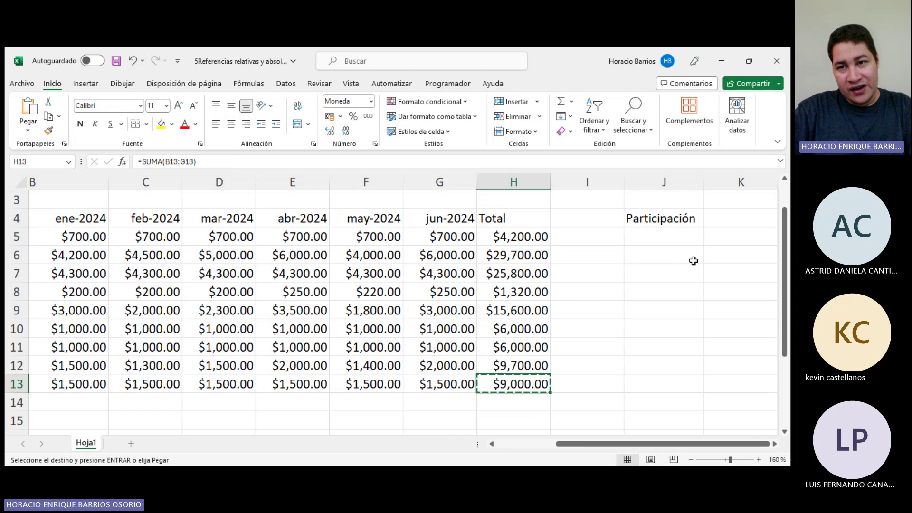
click(731, 252)
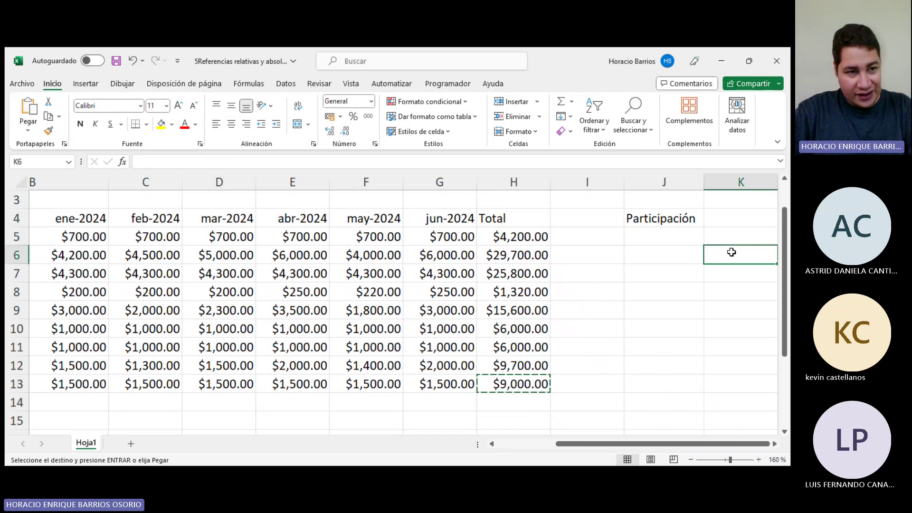
key(ctrl+v)
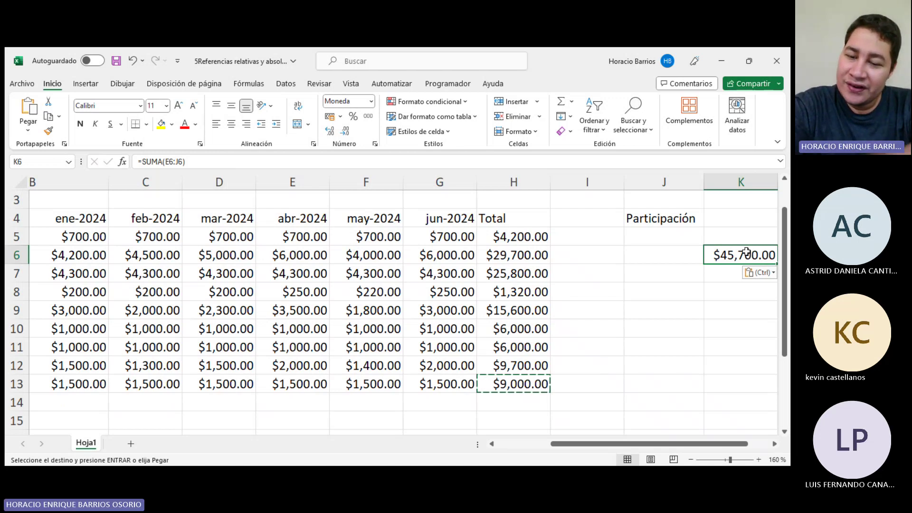
key(Escape)
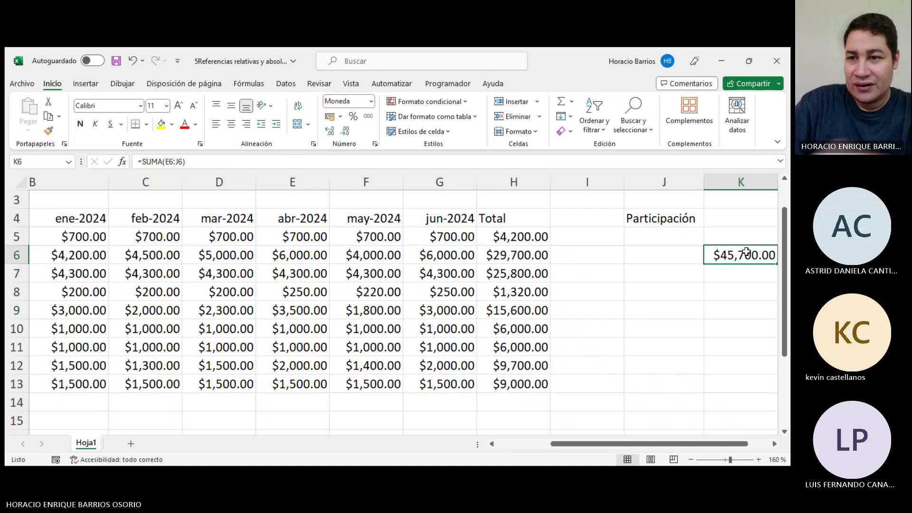
Examine the range referenced by the pasted SUMA formula in K6.
click(261, 164)
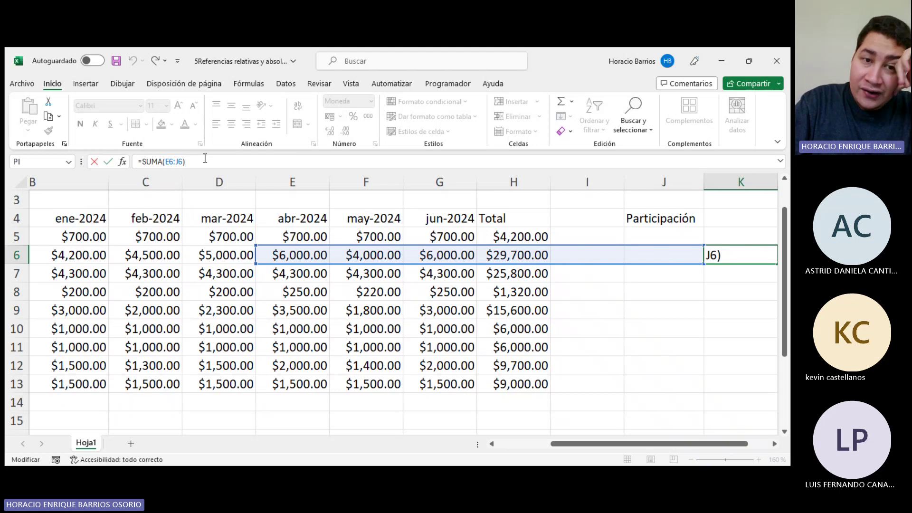
click(177, 163)
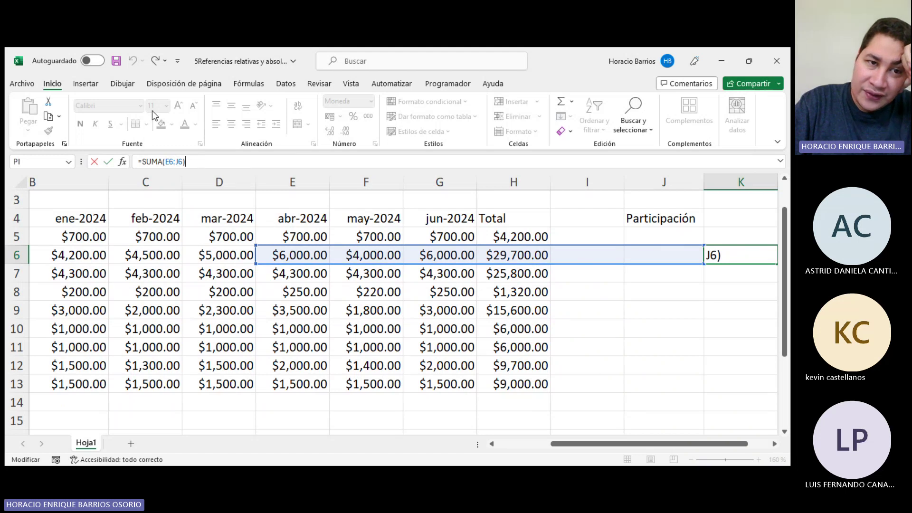
key(Return)
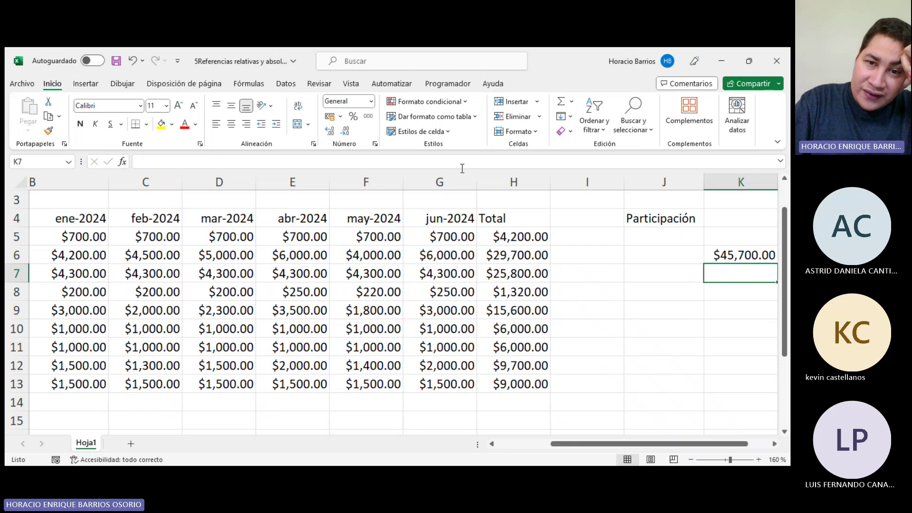
Examine the ranges referenced by the original Total formulas in H5 and H6.
click(504, 241)
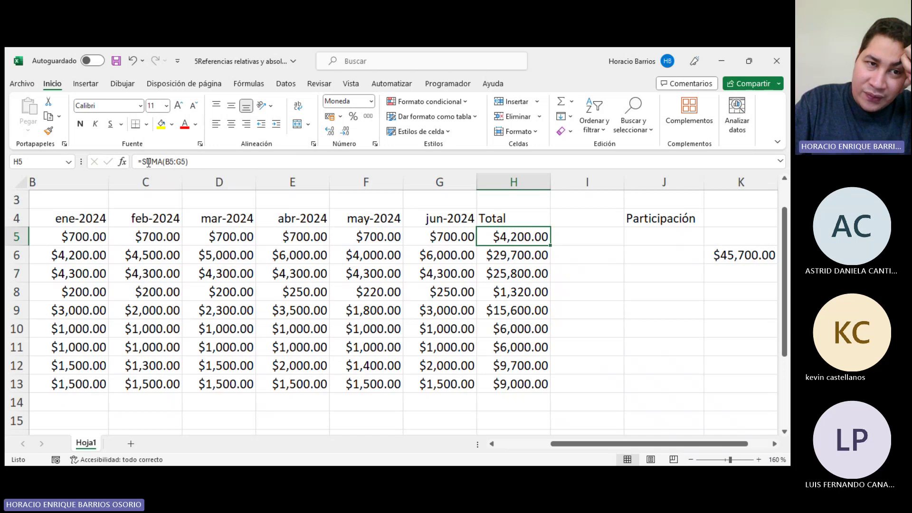
click(194, 158)
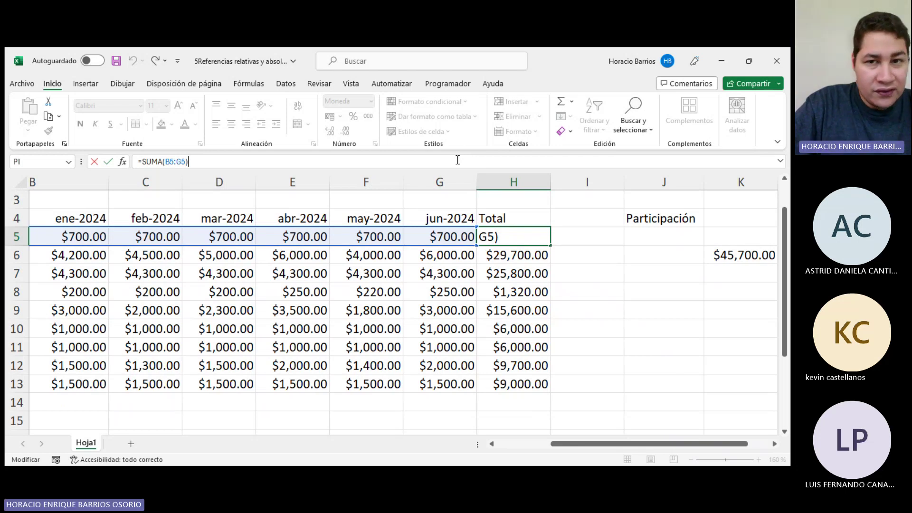
key(Return)
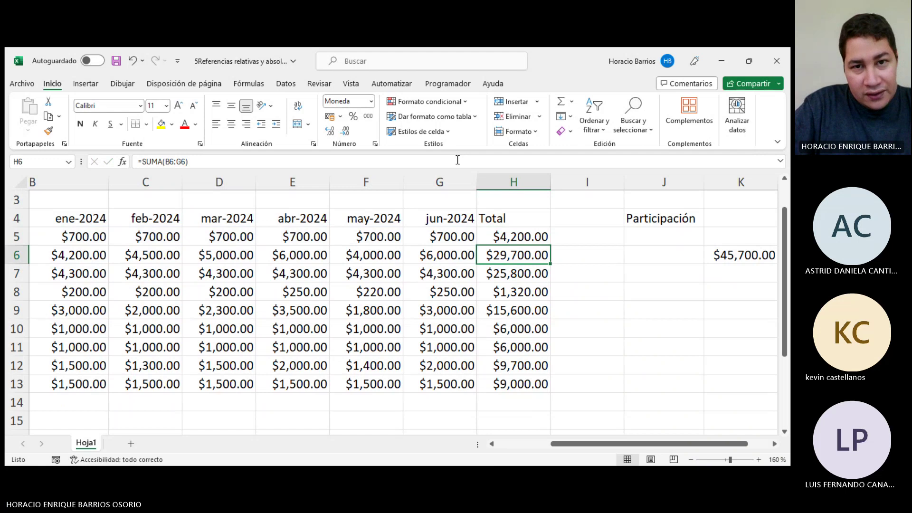
key(F2)
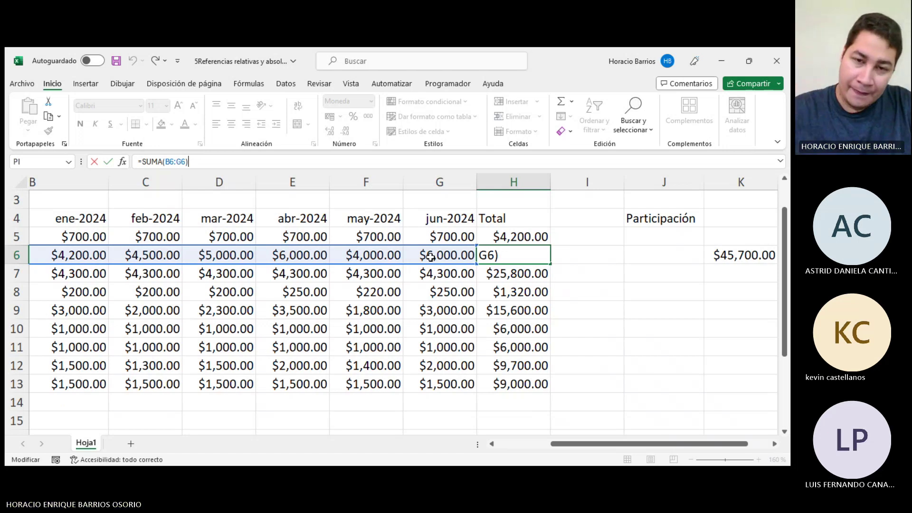
key(Return)
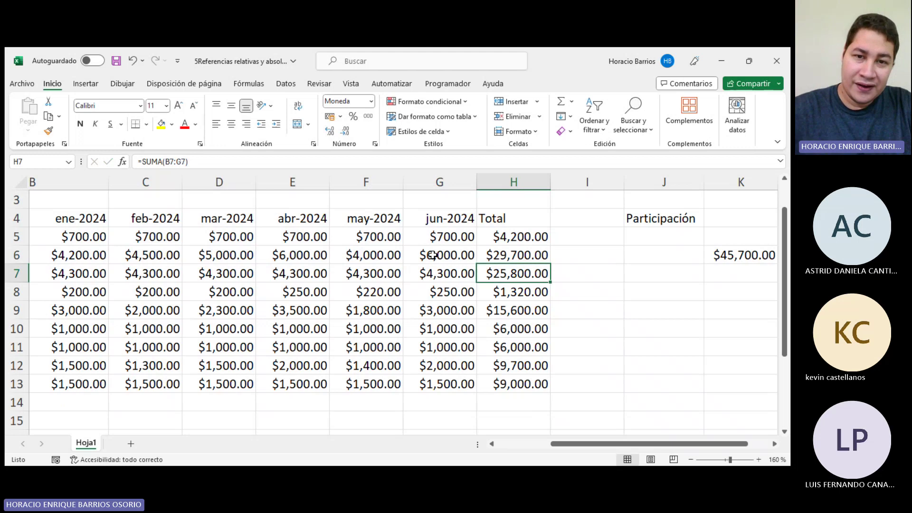
Start a SUMA formula in the empty cell H15, below the Total column.
click(504, 425)
text(=Sum)
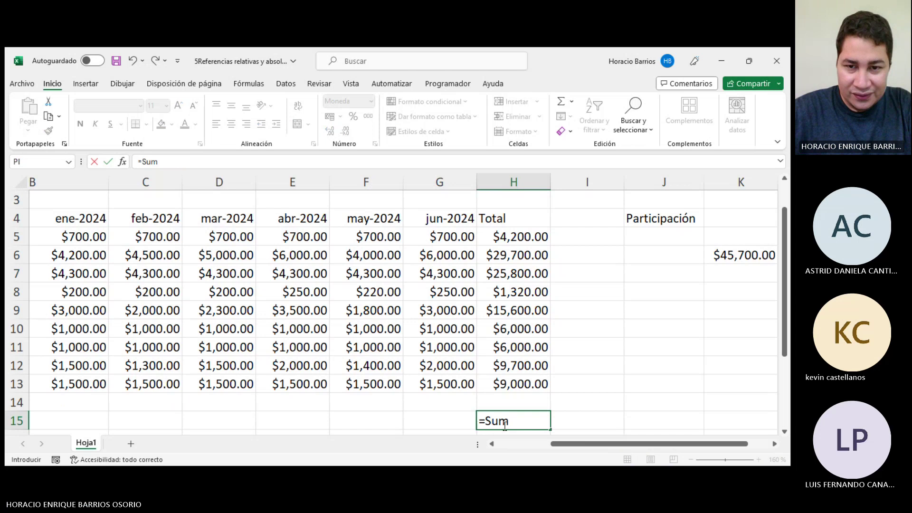
key(BackSpace)
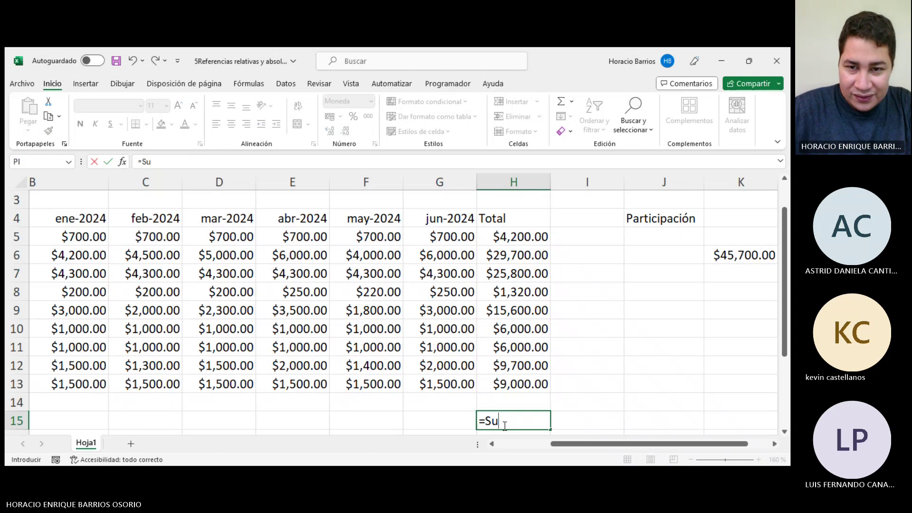
text(m)
key(Tab)
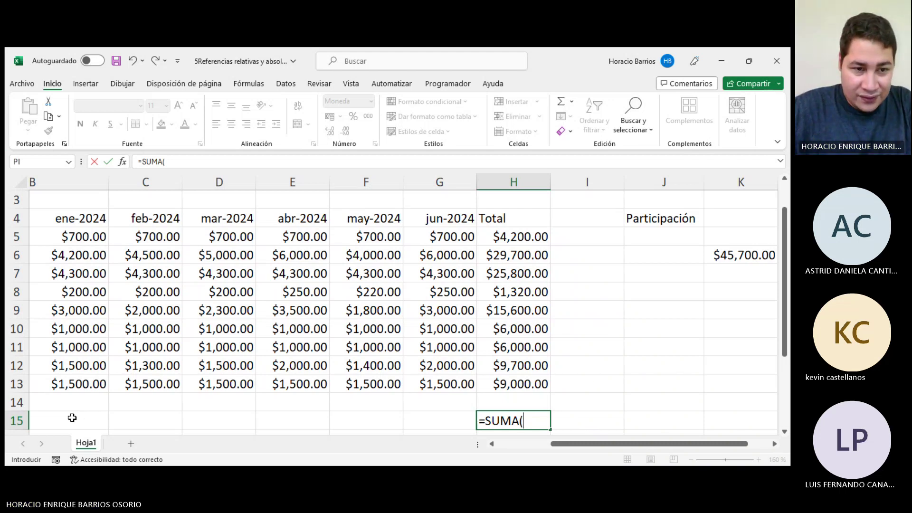
Try B15, C14 and the range B14:C15 as the first argument of the SUMA formula in H15.
click(72, 418)
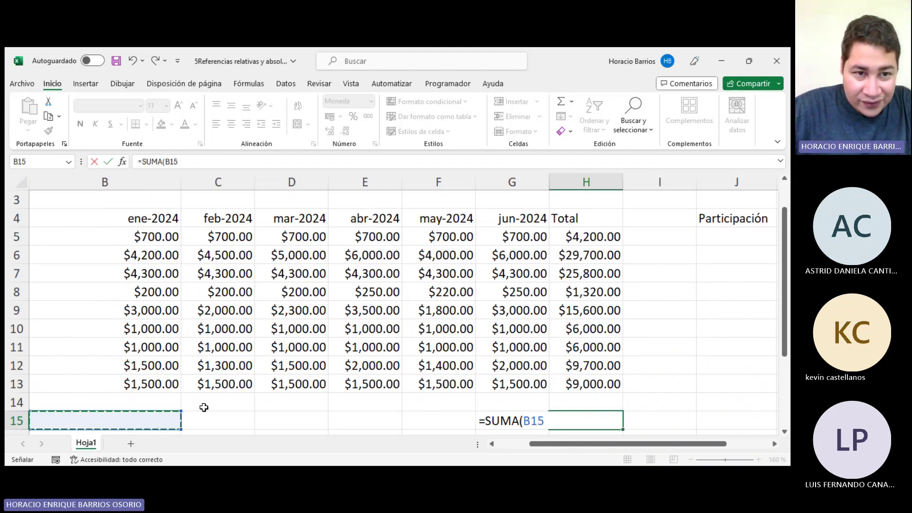
click(215, 399)
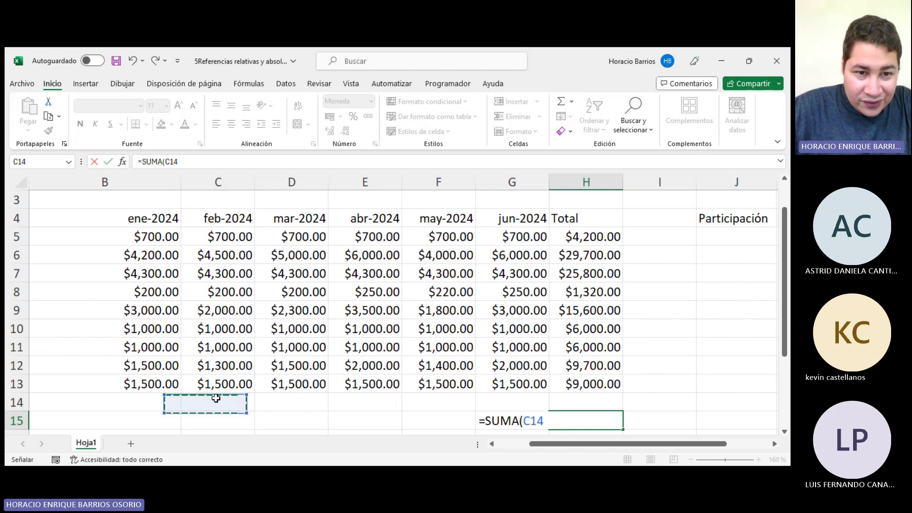
click(142, 420)
click(204, 405)
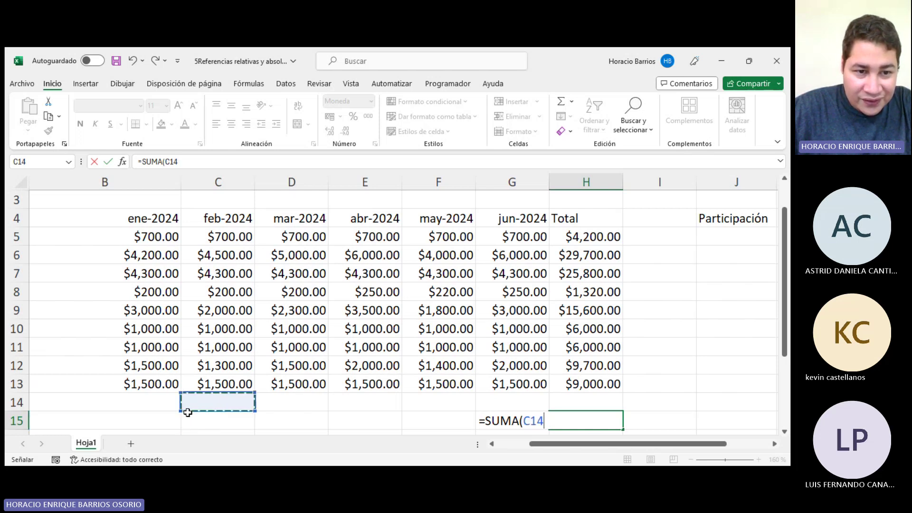
click(135, 425)
drag(174, 408, 187, 421)
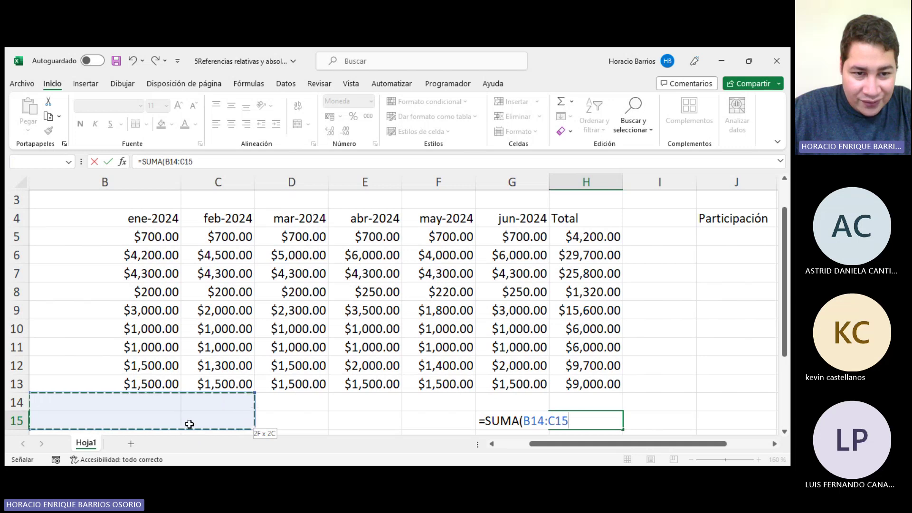
click(169, 413)
click(196, 400)
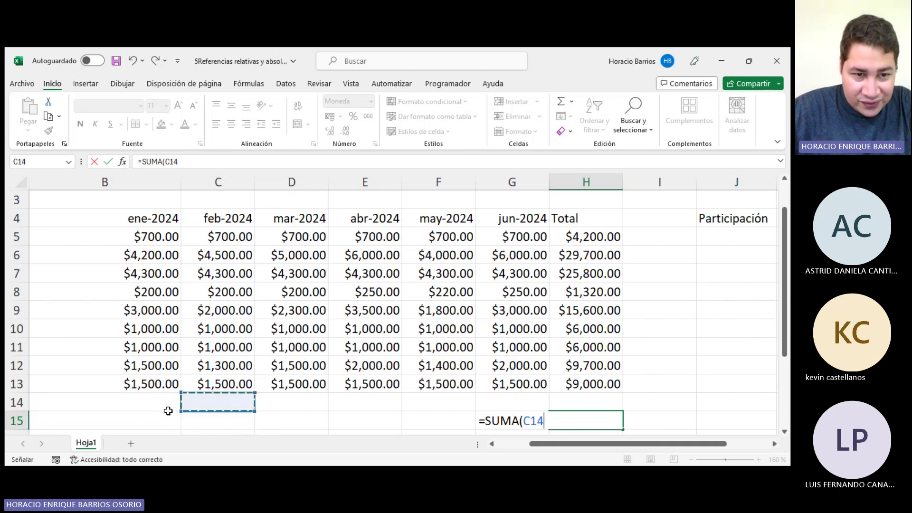
Set B15, C14 and D15 as the first three separate arguments of the SUMA formula in H15.
click(153, 413)
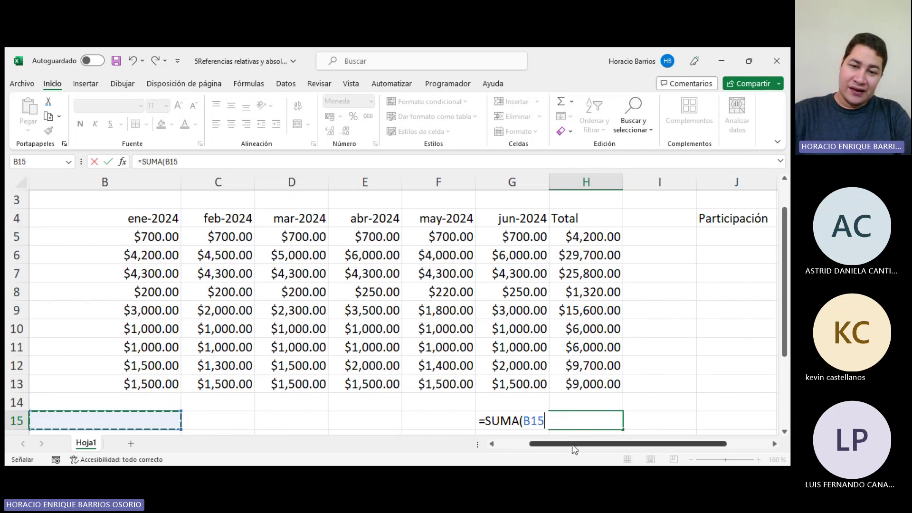
scroll(561, 451, right, 2)
scroll(565, 448, left, 2)
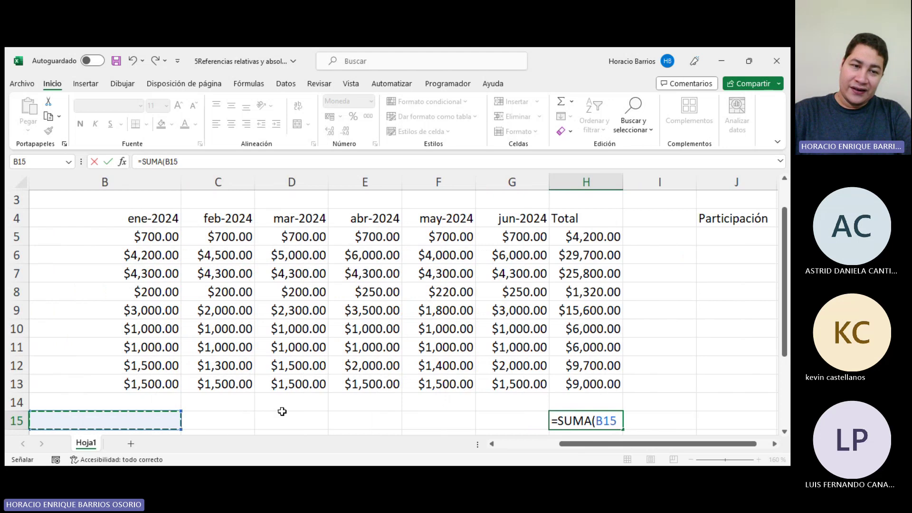
text(;)
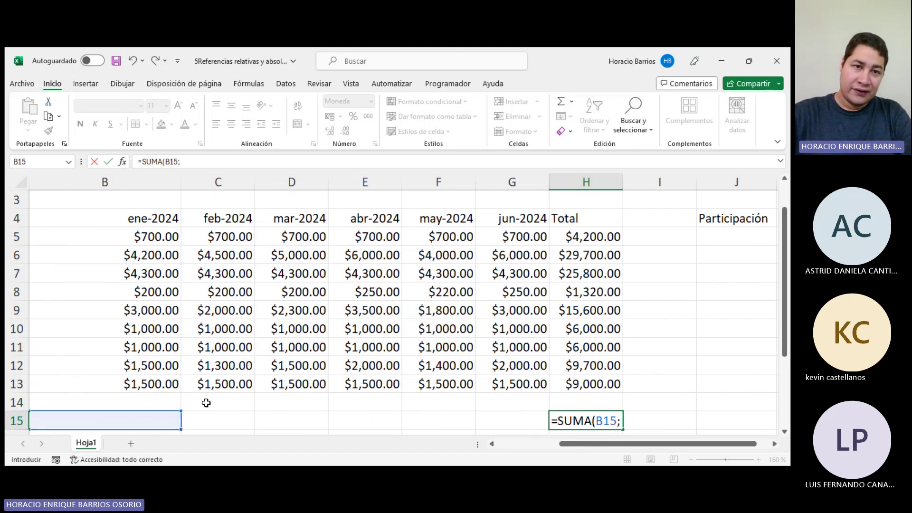
click(206, 403)
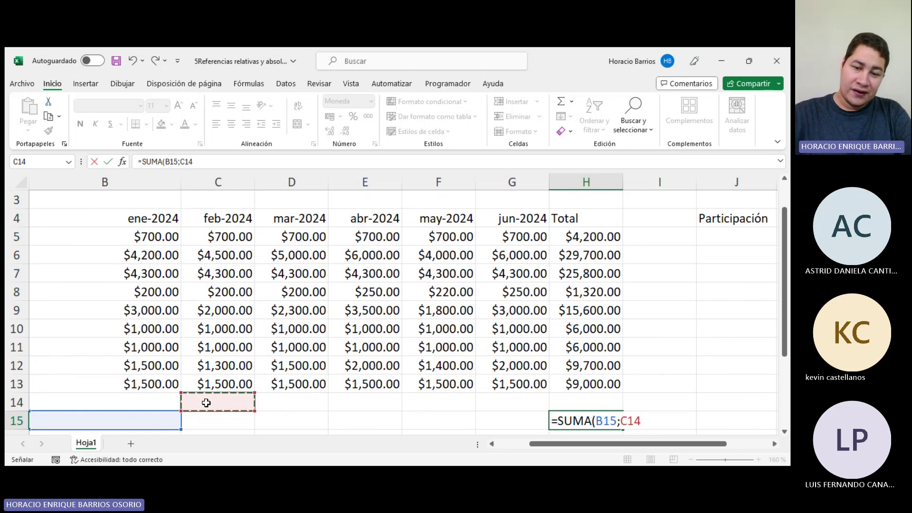
text(;)
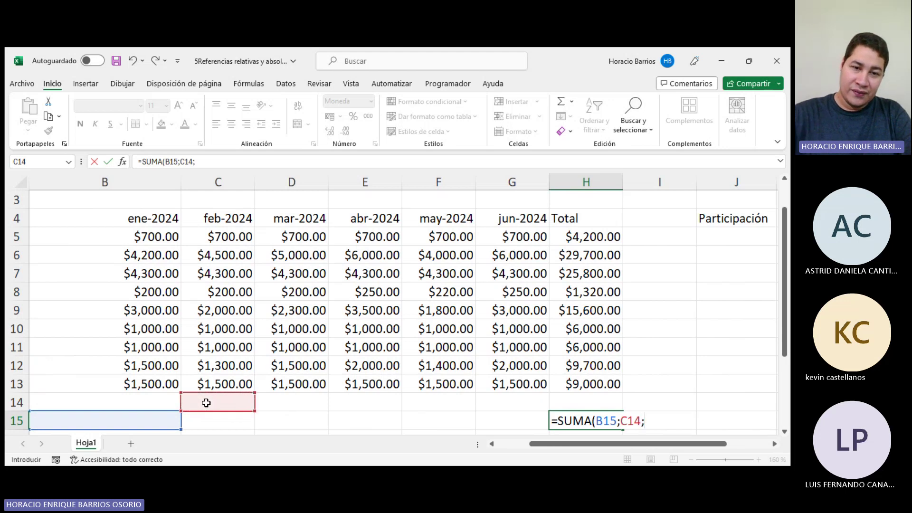
click(284, 415)
text(;)
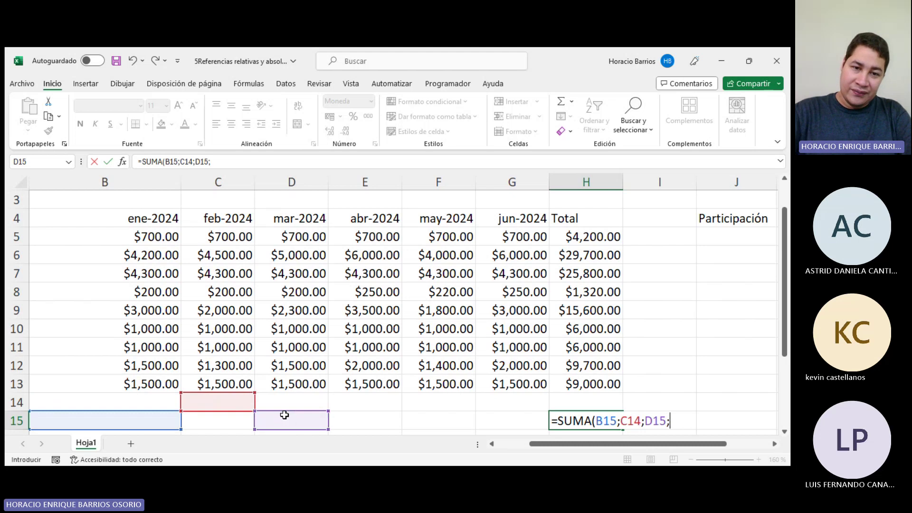
Add E14, F15 and G14 as separate arguments and complete the SUMA formula in H15.
click(346, 404)
text(;)
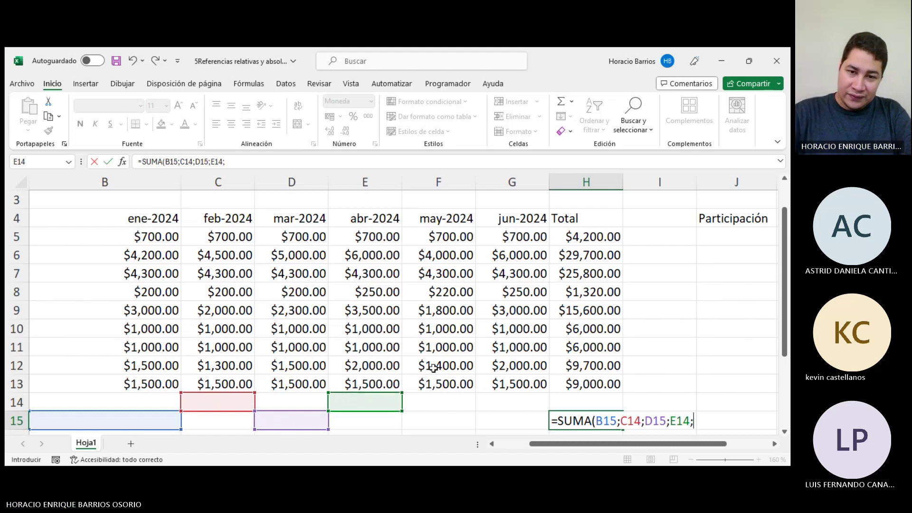
click(448, 412)
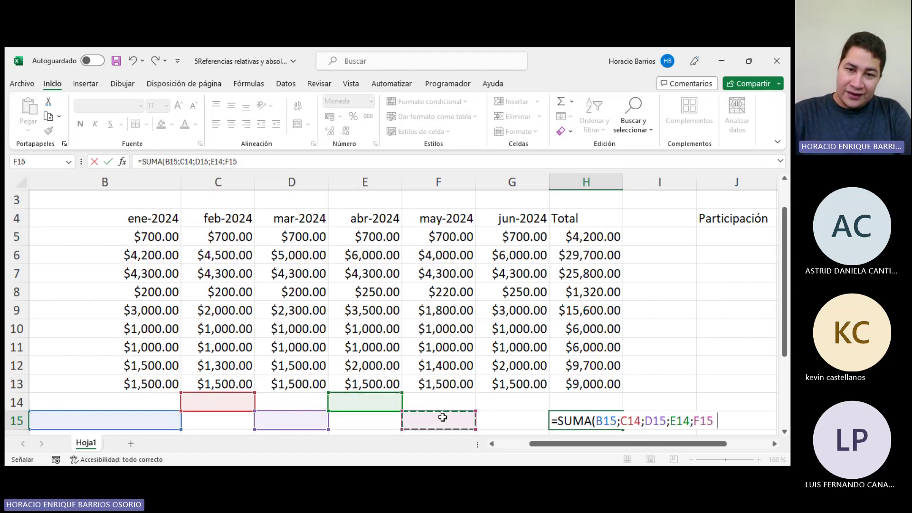
text(;)
click(499, 402)
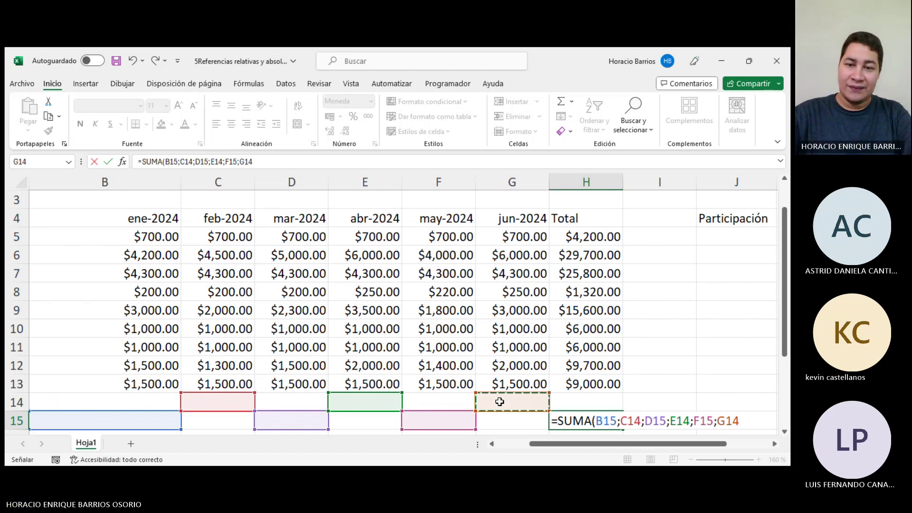
text())
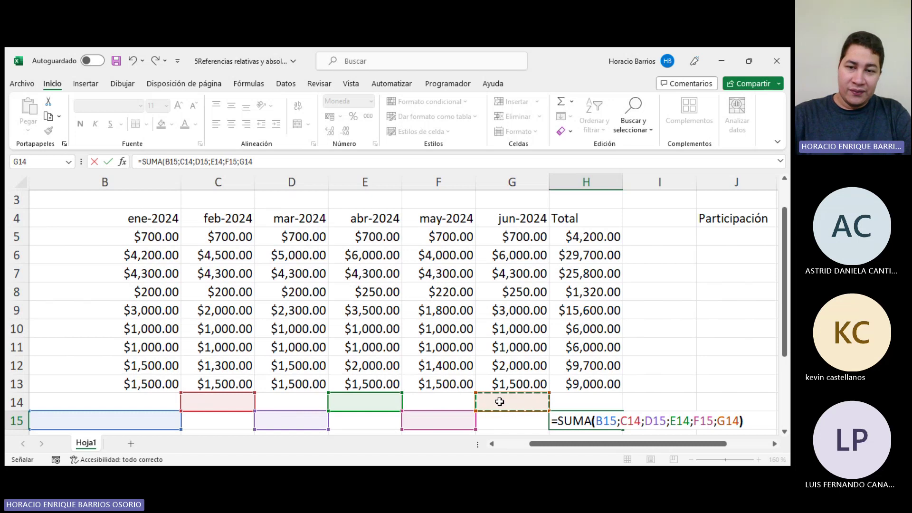
key(ctrl+Return)
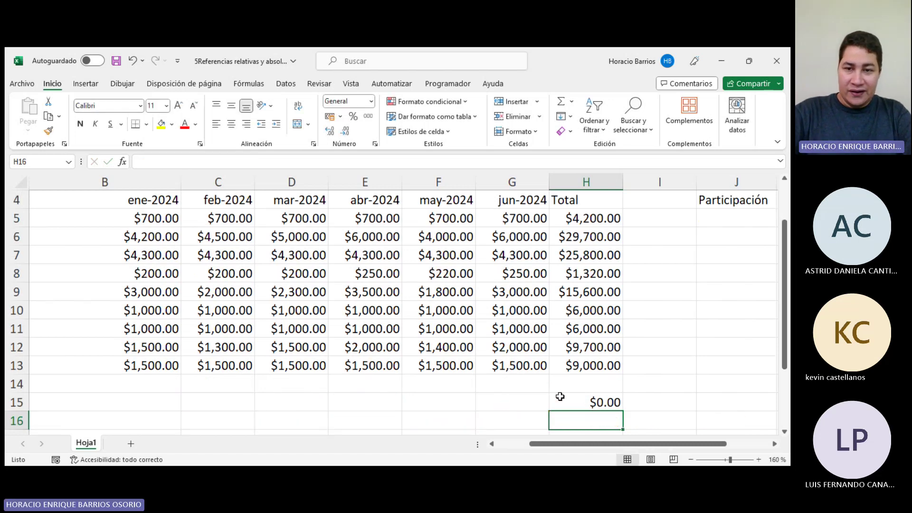
Remove all arguments and the closing parenthesis from the formula in H15, keeping only =SUMA(.
click(589, 402)
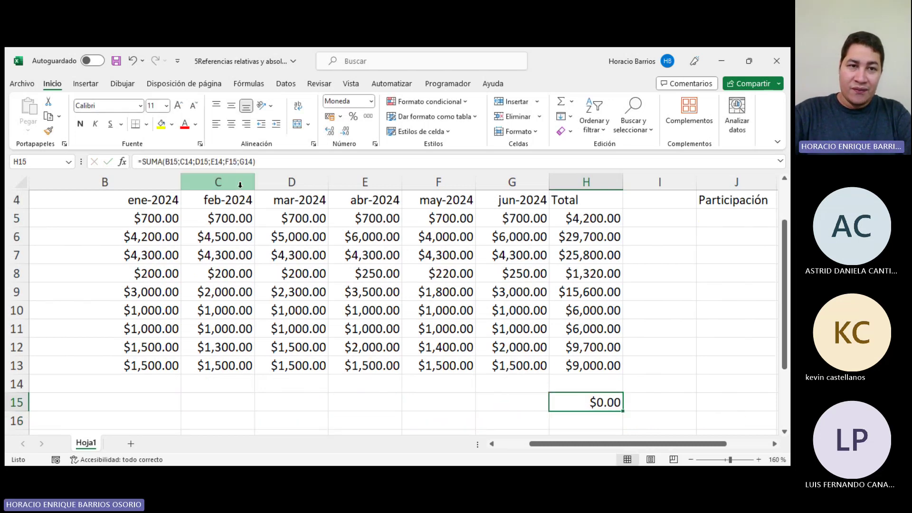
drag(180, 162, 278, 155)
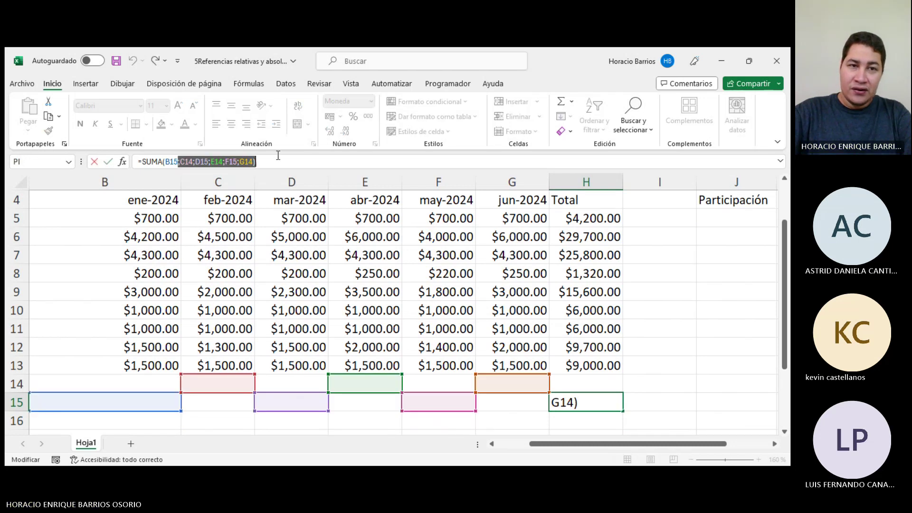
key(BackSpace)
key(BackSpace)
key(BackSpace)
key(BackSpace)
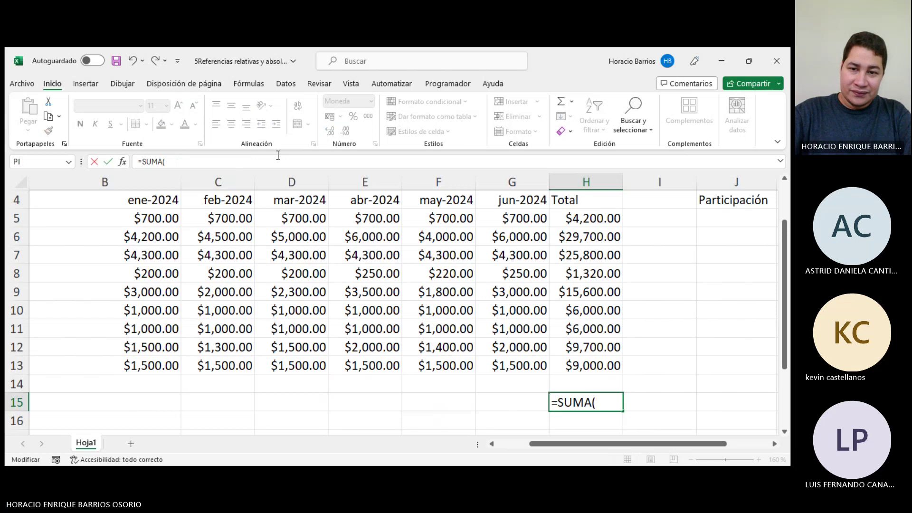
Pick the individual cells B15, C14 and D15 again as semicolon-separated arguments of SUMA in H15.
click(137, 404)
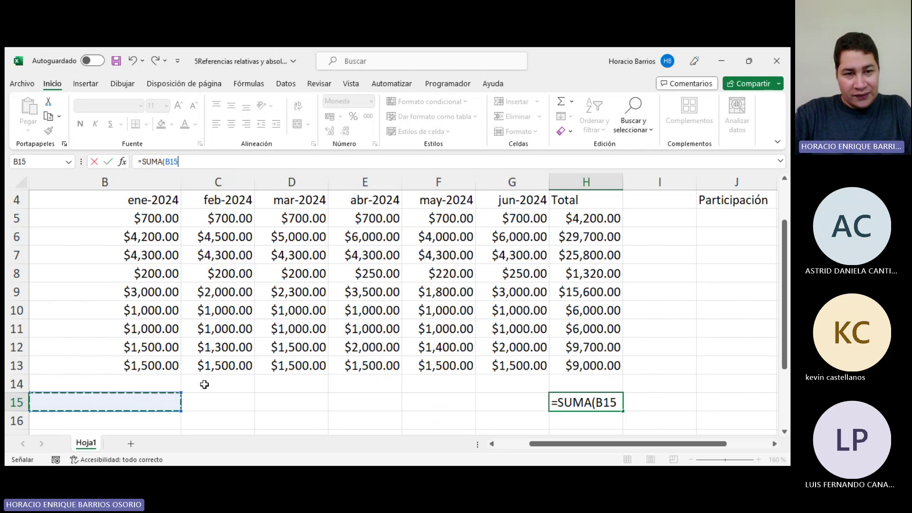
text(;)
click(204, 384)
text(;)
click(276, 401)
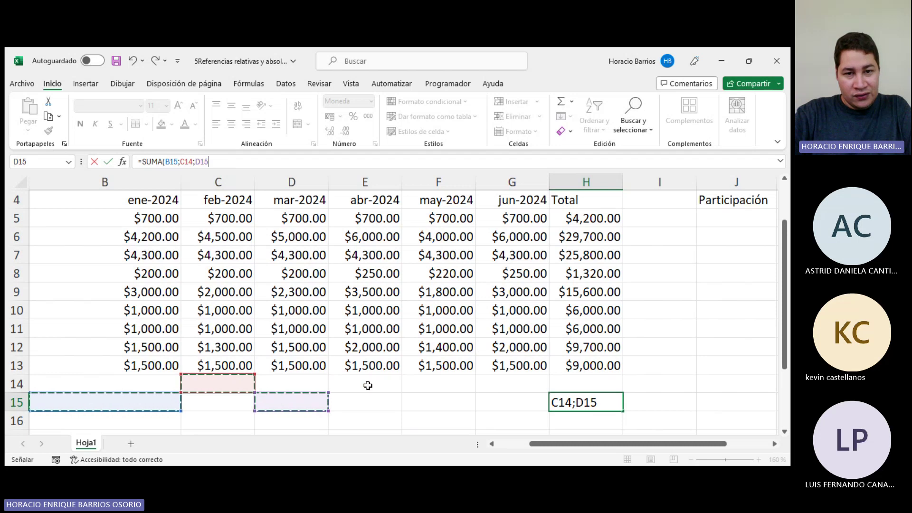
Finish the H15 formula with E14, F15 and G14 as =SUMA(B15;C14;D15;E14;F15;G14).
text(;)
click(368, 385)
text(;)
click(444, 401)
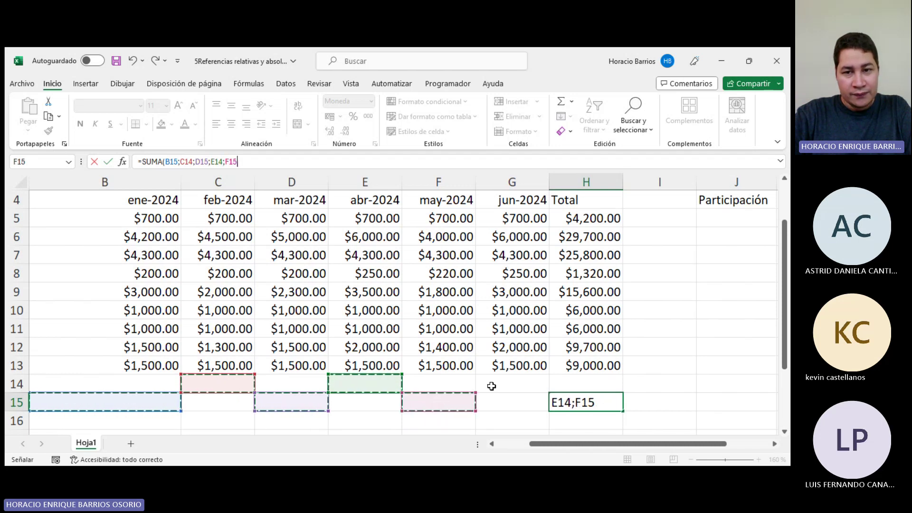
text(;)
click(492, 386)
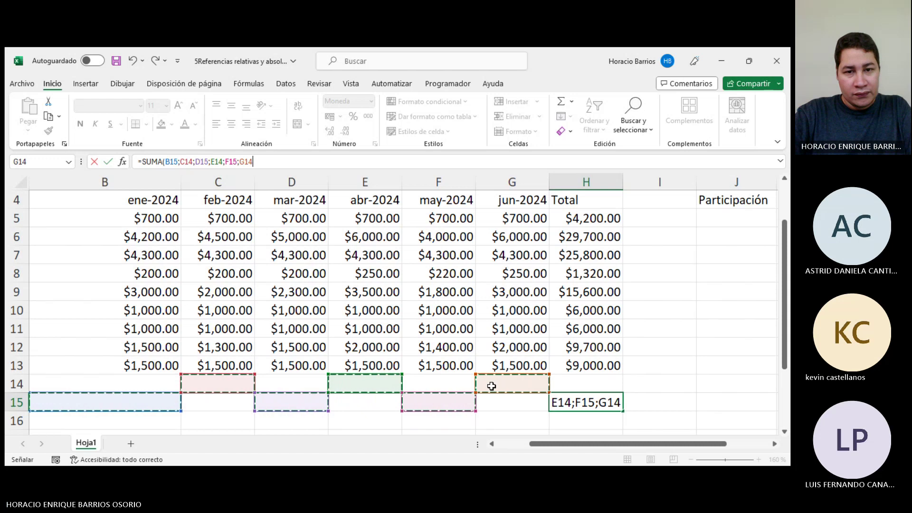
text())
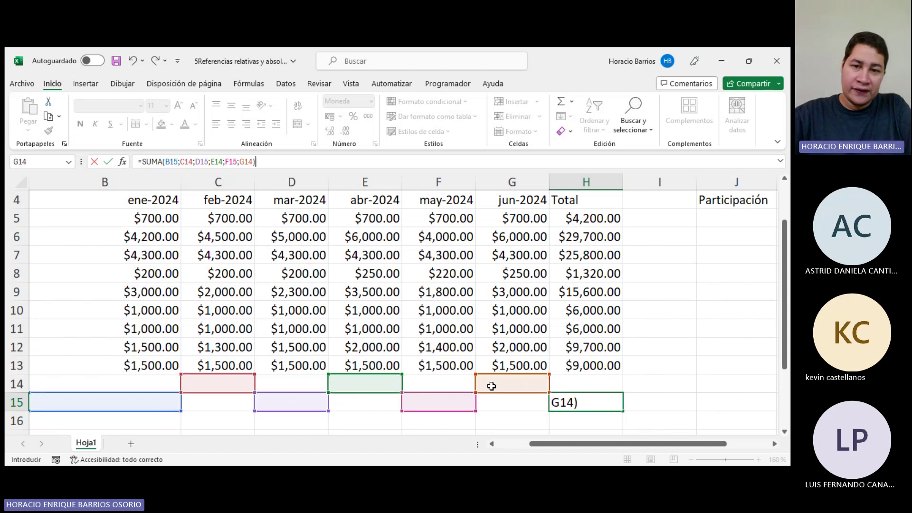
key(Return)
Examine the references of the SUMA formula in H15 and the empty cells B15 and C14 it uses.
scroll(491, 387, down, 2)
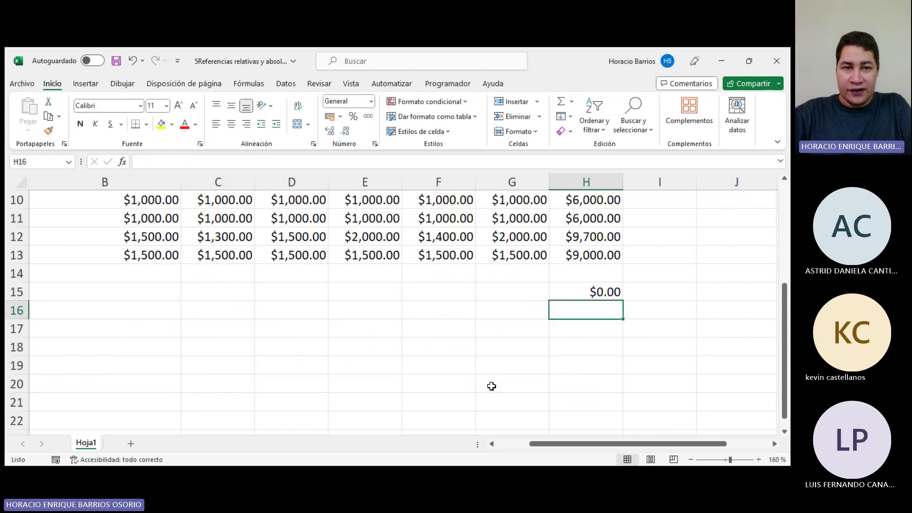
click(150, 290)
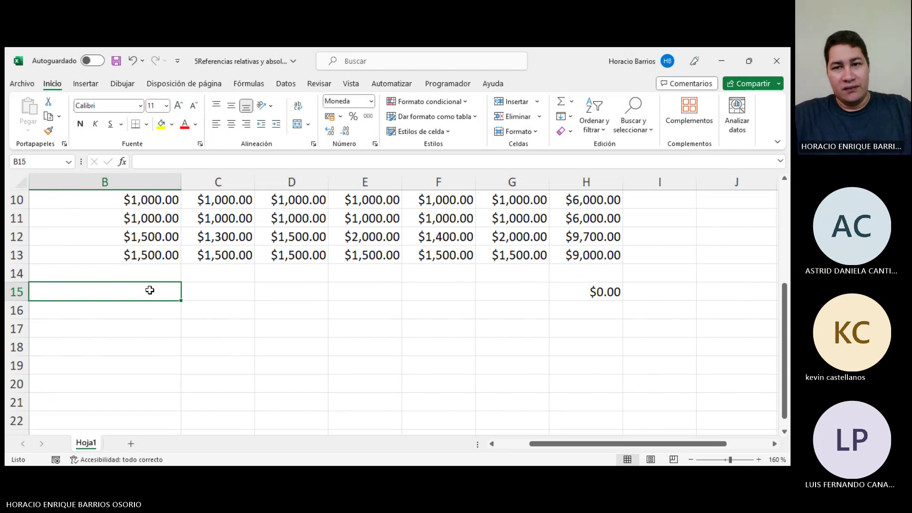
click(200, 286)
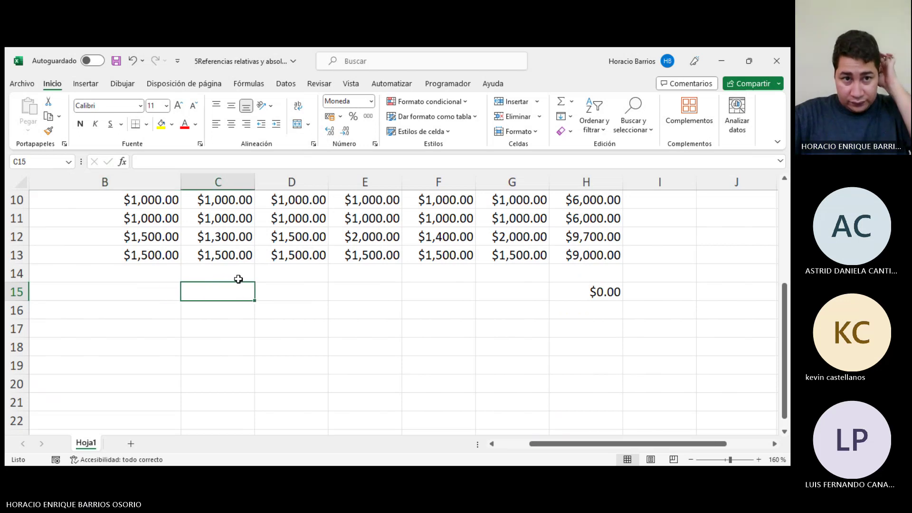
click(143, 291)
click(594, 291)
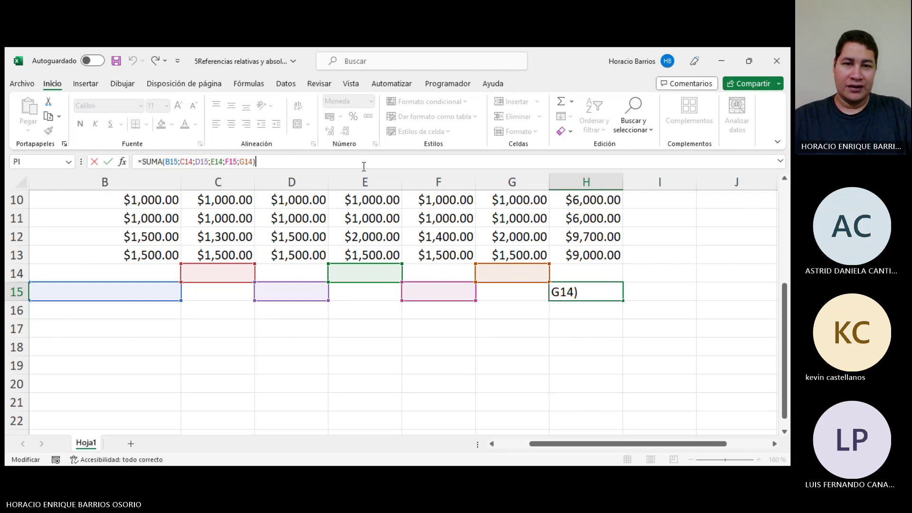
key(Return)
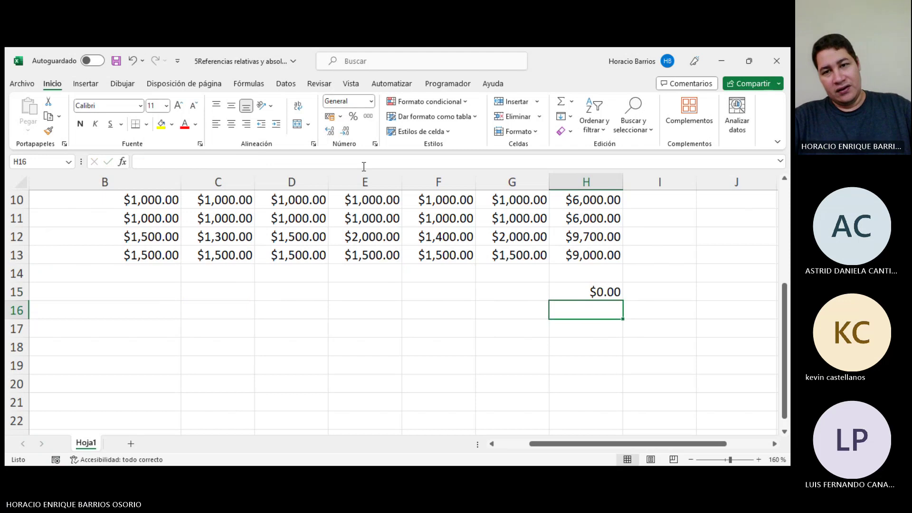
click(127, 290)
click(228, 270)
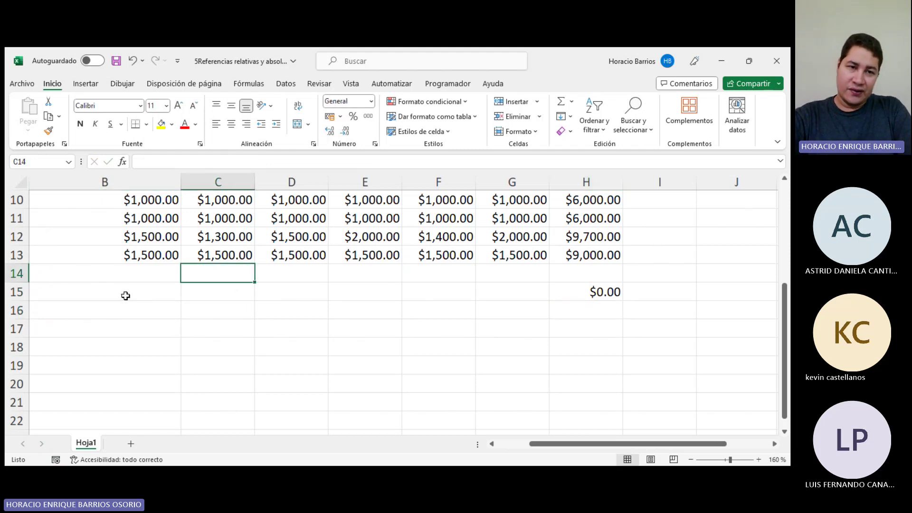
Demonstrate a non-contiguous selection of the range B16:E19 plus the separate cells G18, H20, H19, G20 and G19.
drag(119, 306, 464, 367)
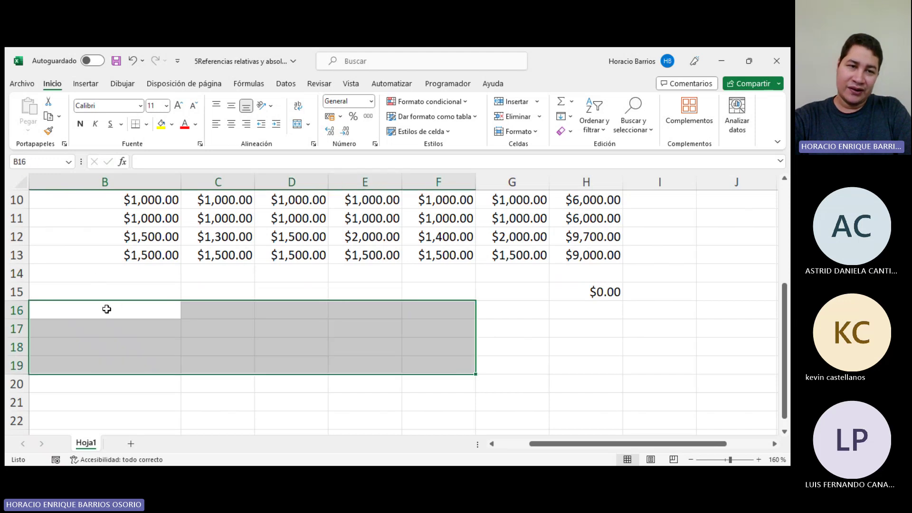
drag(112, 307, 336, 360)
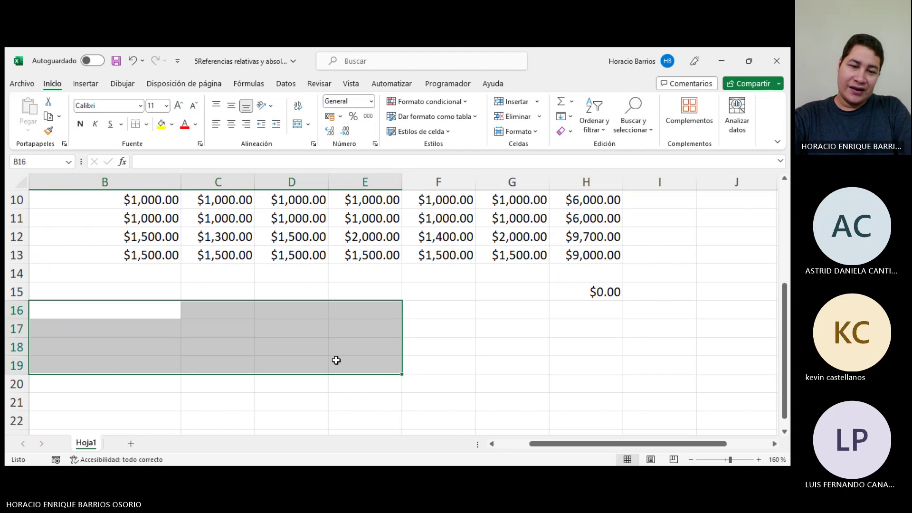
ctrl+click(500, 345)
ctrl+click(594, 378)
ctrl+click(564, 369)
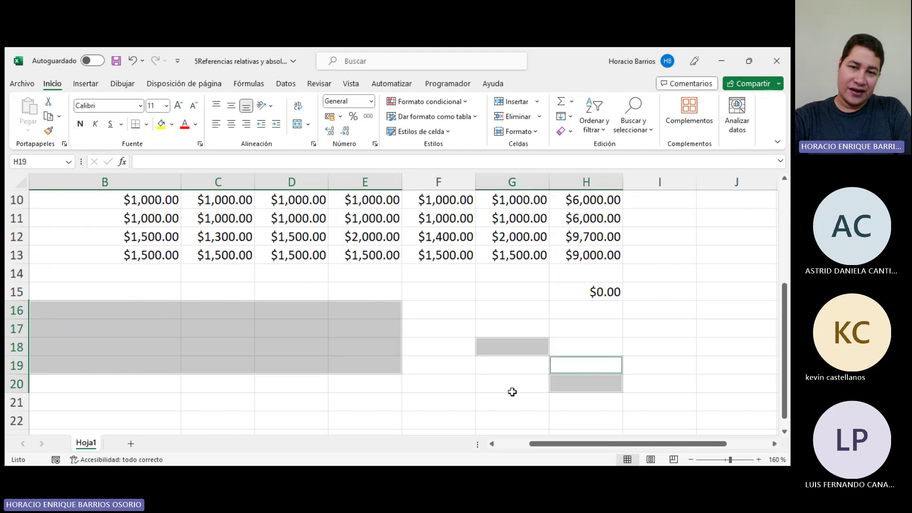
ctrl+click(511, 390)
ctrl+click(527, 369)
click(527, 370)
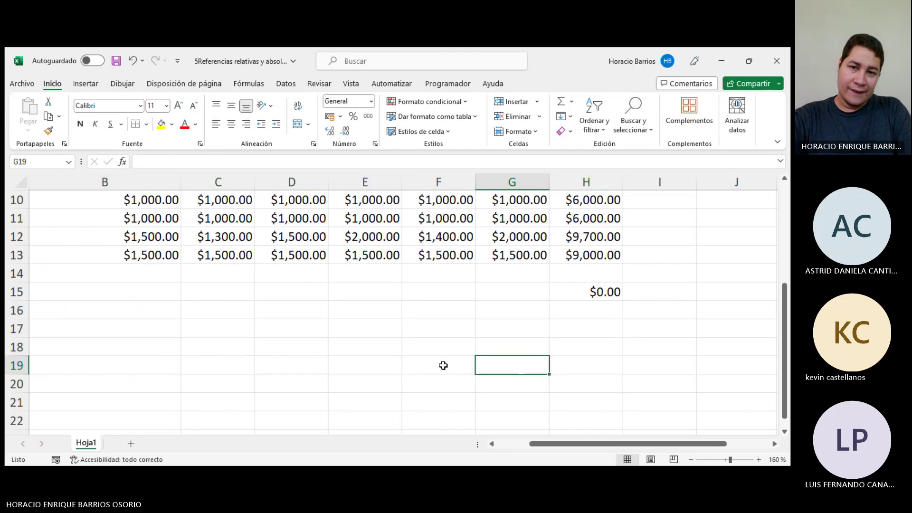
Enter 5 in B15, 6 in C14 and 6 in D15 as sample amounts for the H15 sum.
click(145, 295)
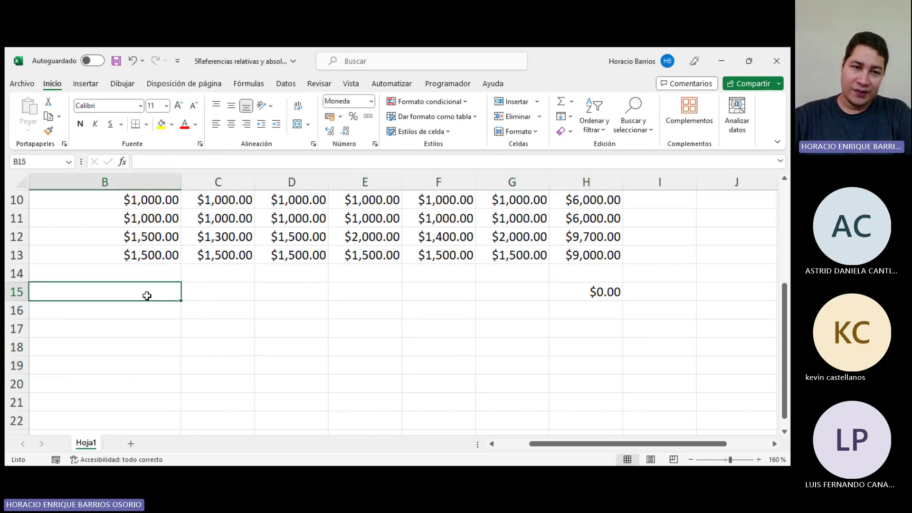
text(5)
key(Tab)
key(Up)
text(6)
key(Tab)
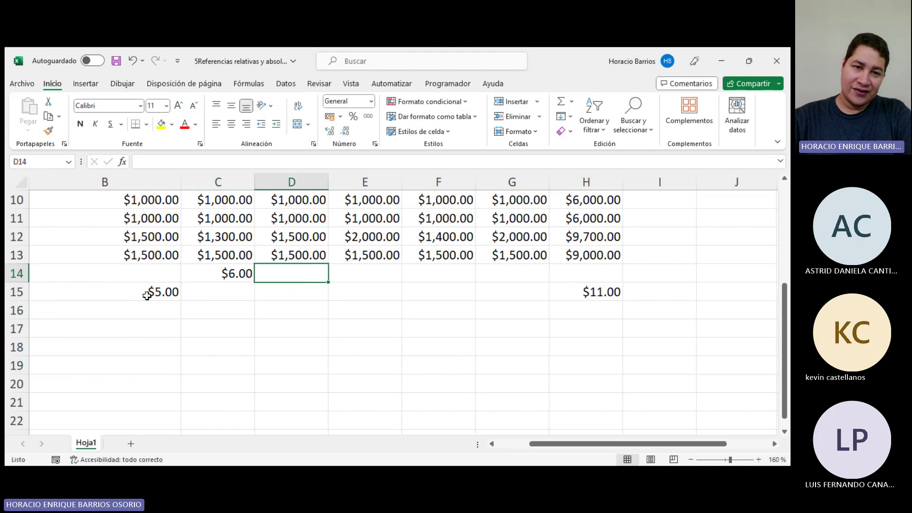
key(Down)
text(6)
key(Tab)
Enter 7 in E14, 9 in F15 and 20 in G14 as the remaining sample amounts.
text(7)
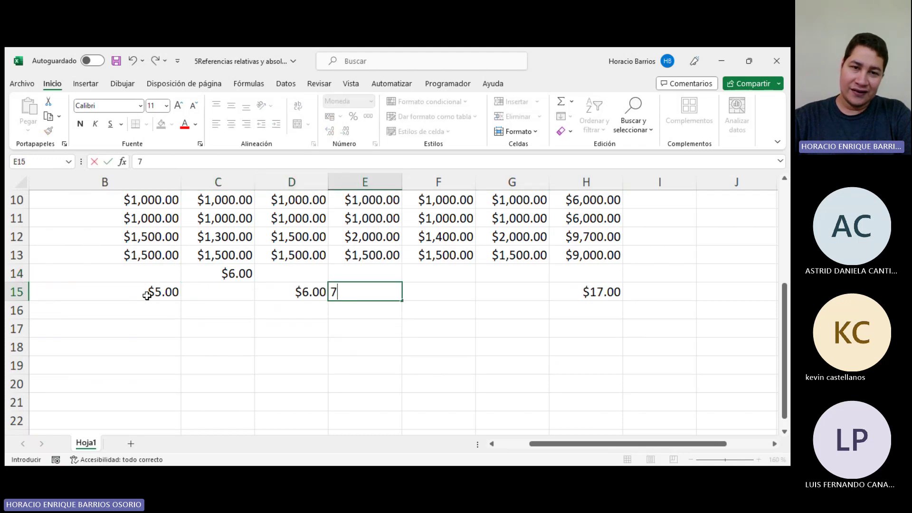
key(Escape)
key(Up)
text(7)
key(Tab)
key(Down)
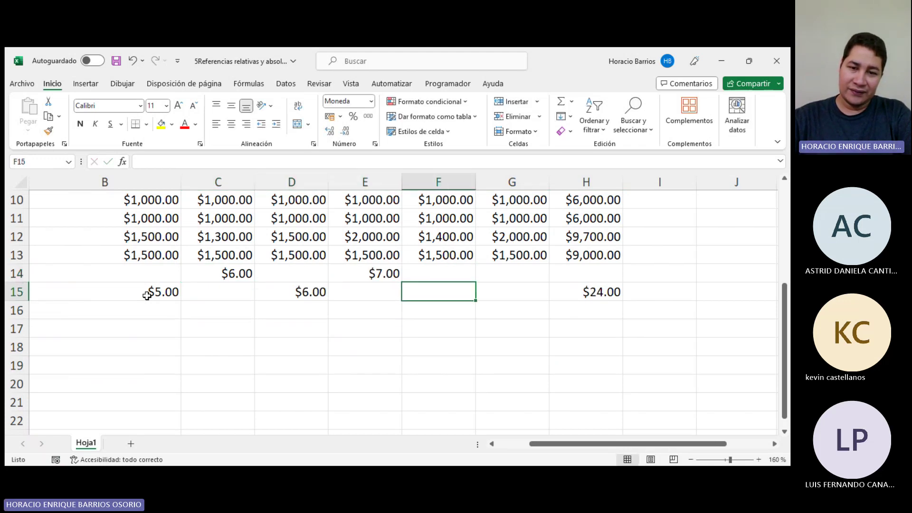
text(9)
key(Tab)
key(Up)
text(2)
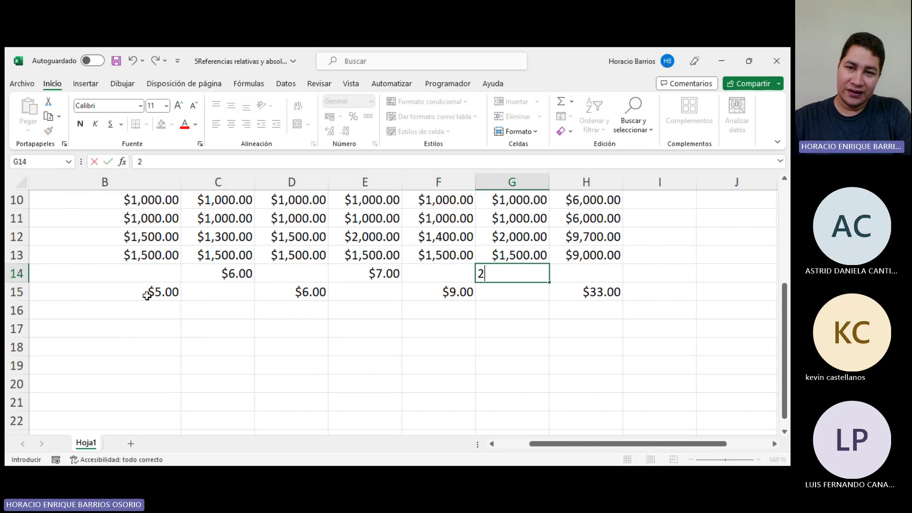
key(Return)
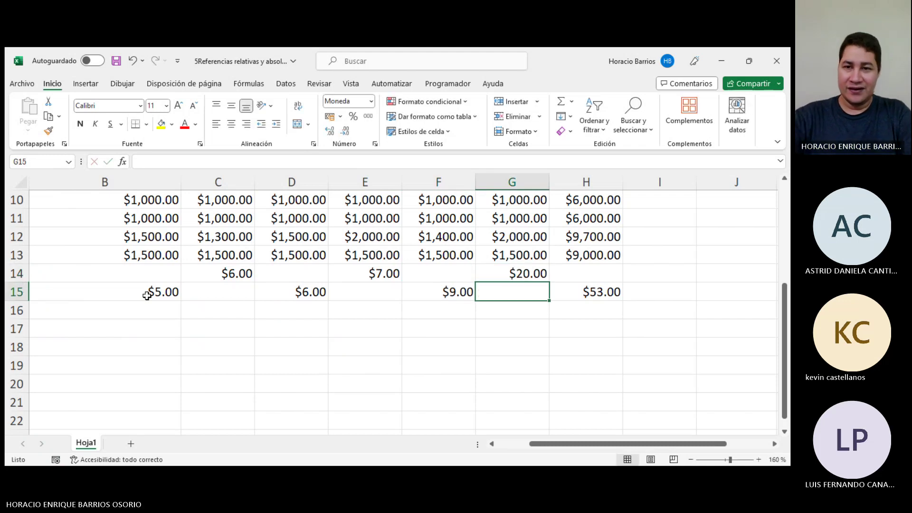
Check which cells the SUMA formula in H15 references against the entered sample amounts.
click(596, 290)
click(281, 156)
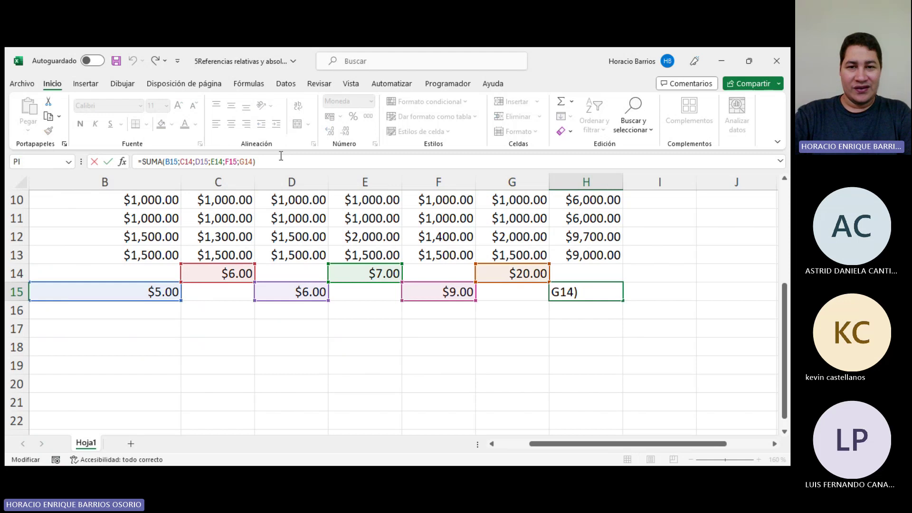
key(Escape)
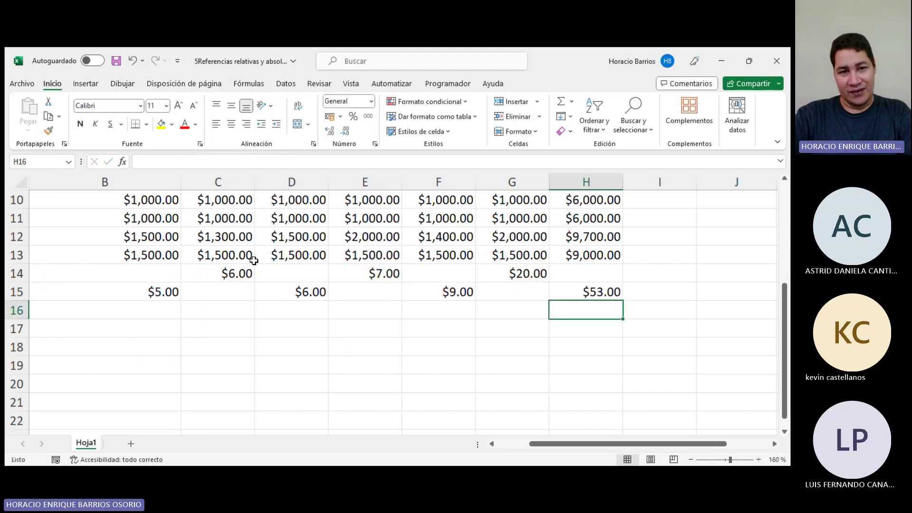
Enter 4 in B16, 7 in C15 and 8 in D16 as further sample amounts.
click(167, 303)
text(4)
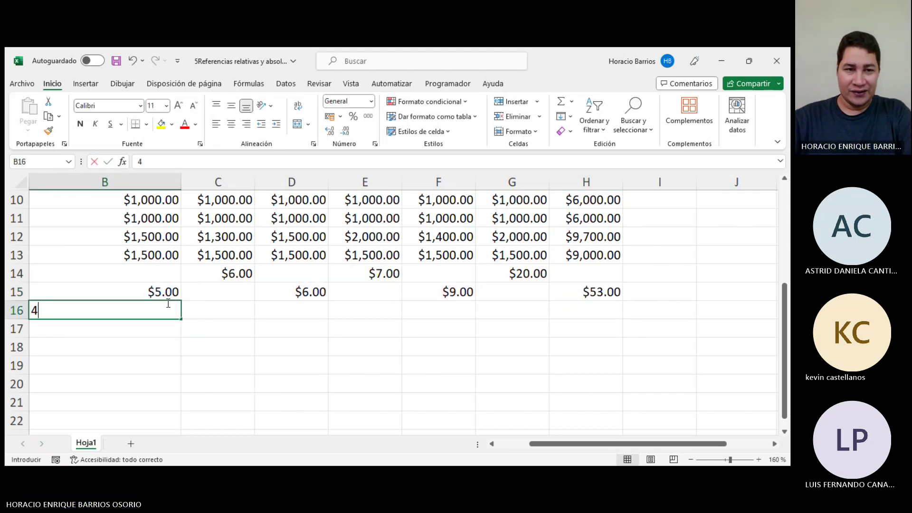
key(Tab)
key(Up)
text(7)
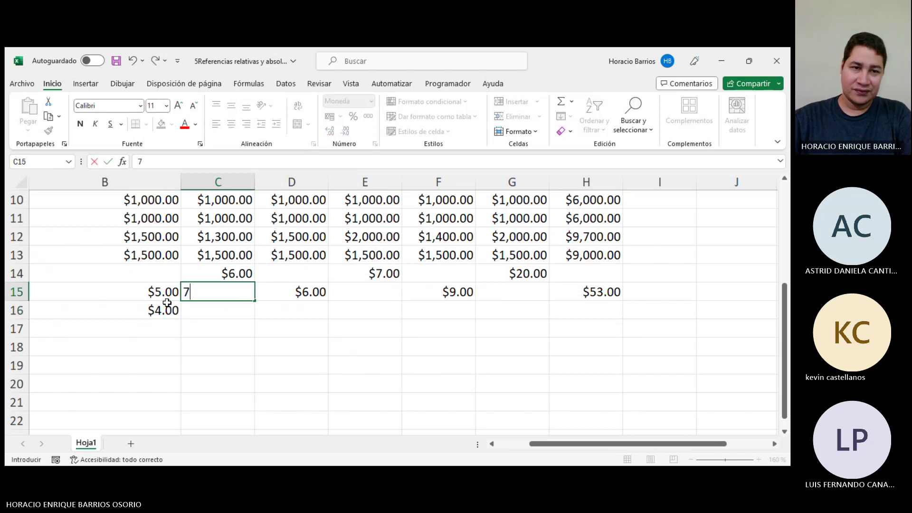
key(Tab)
key(Down)
text(8)
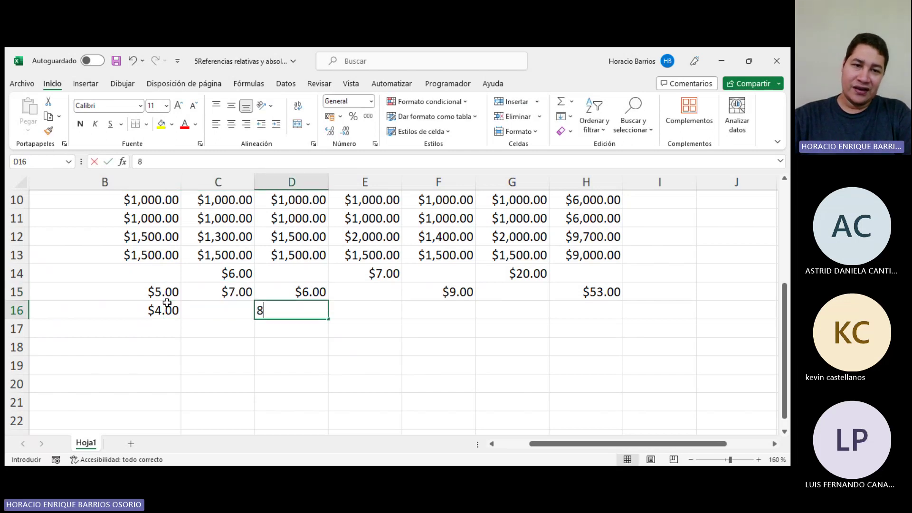
key(Tab)
Enter 4 in E15, 3 in F16 and 2 in G15 to complete the second set of scattered amounts.
key(Up)
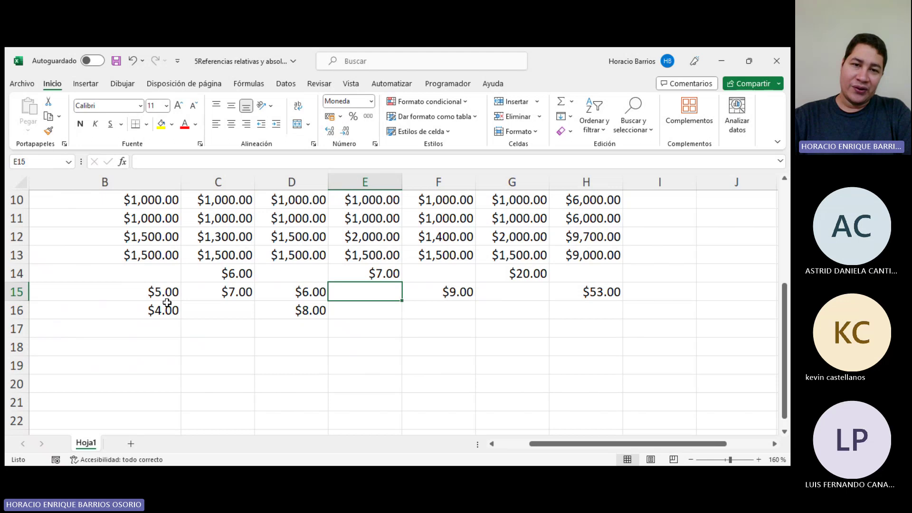
text(4)
key(Tab)
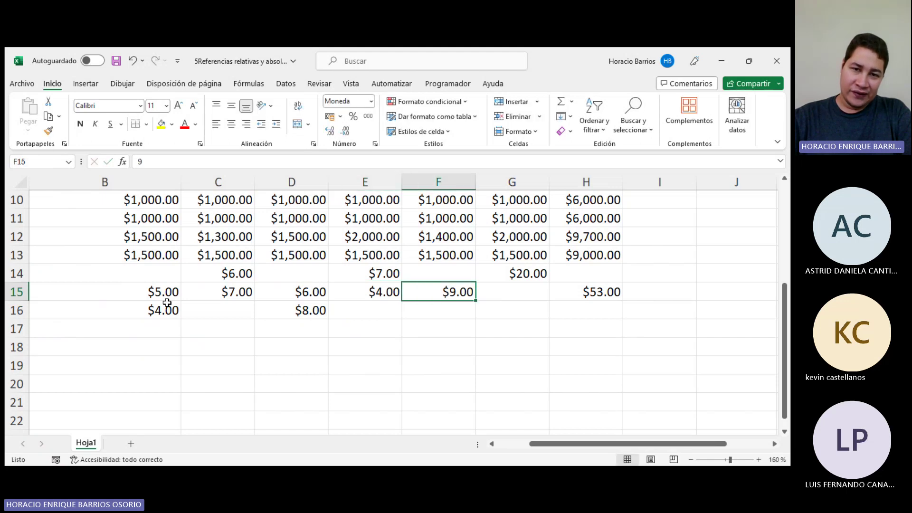
key(Down)
text(3)
key(Tab)
key(Up)
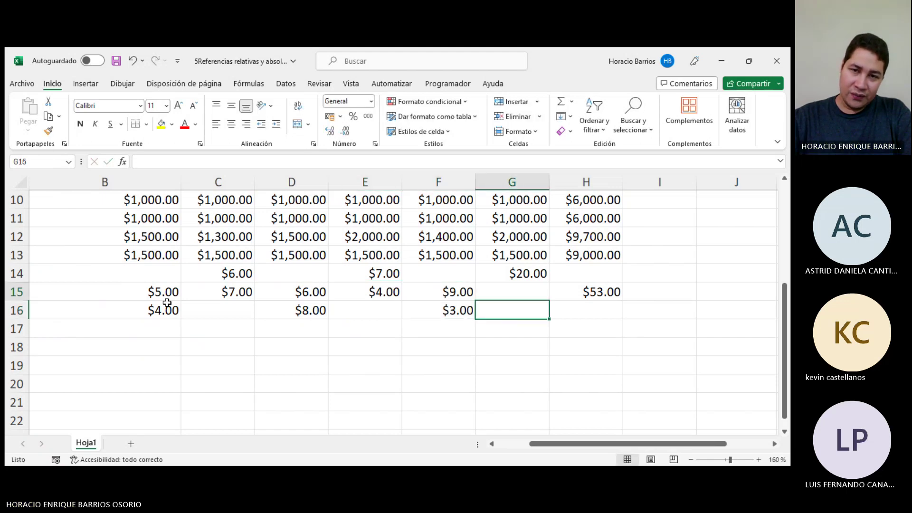
text(2)
key(Return)
key(Tab)
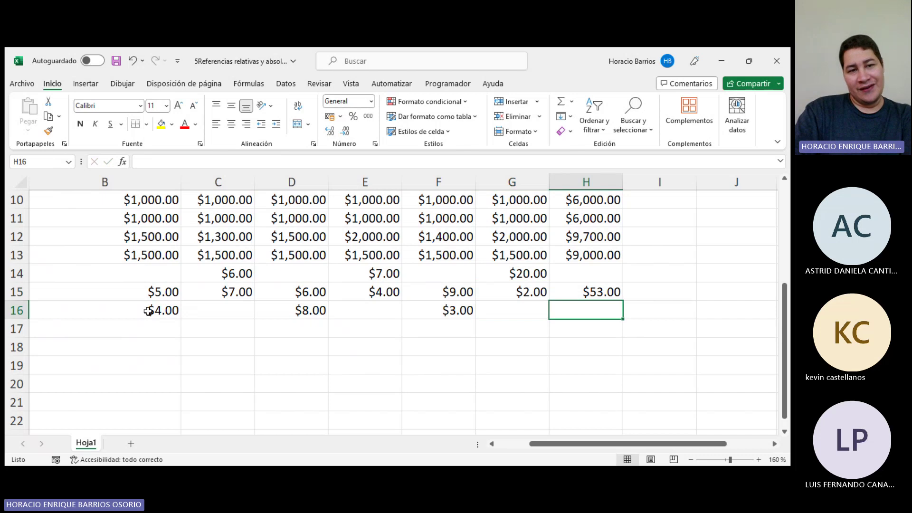
click(149, 312)
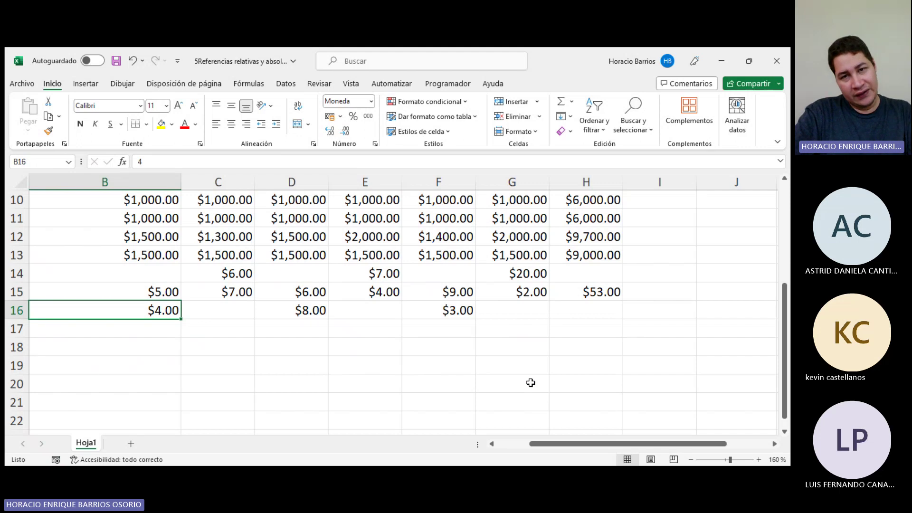
Highlight the contiguous block of monthly expenses B5:F13, and pick out the may-2024 amounts in F6 and F5.
ctrl+scroll(530, 382, down, 3)
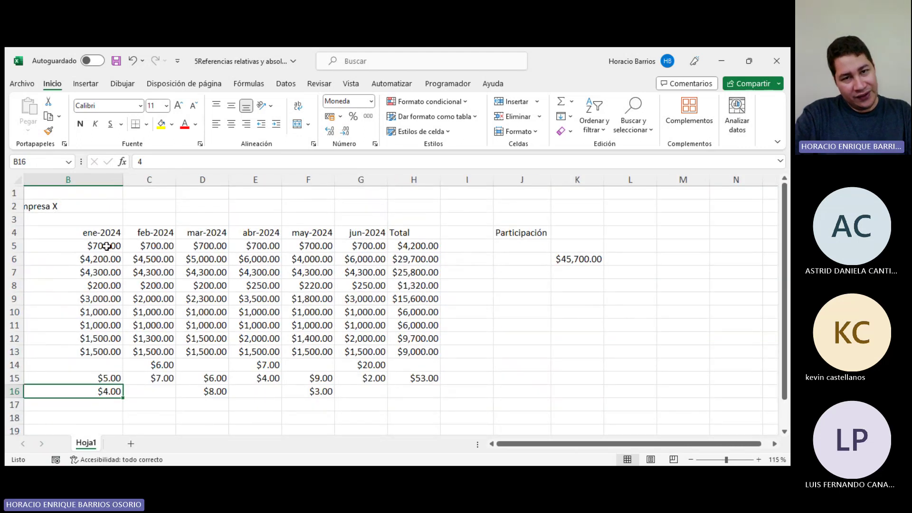
mouse_move(106, 246)
mouse_down()
mouse_move(124, 278)
mouse_move(176, 313)
mouse_move(273, 340)
mouse_move(385, 348)
mouse_up()
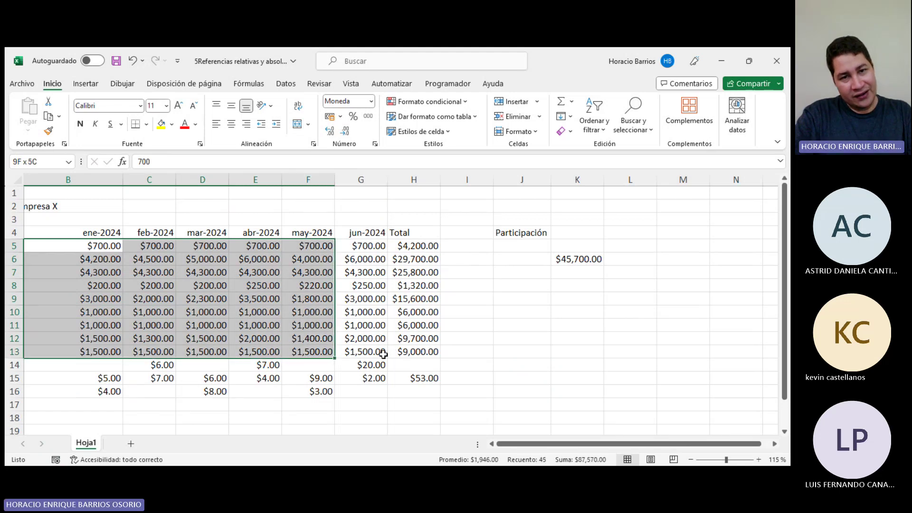
drag(376, 353, 378, 354)
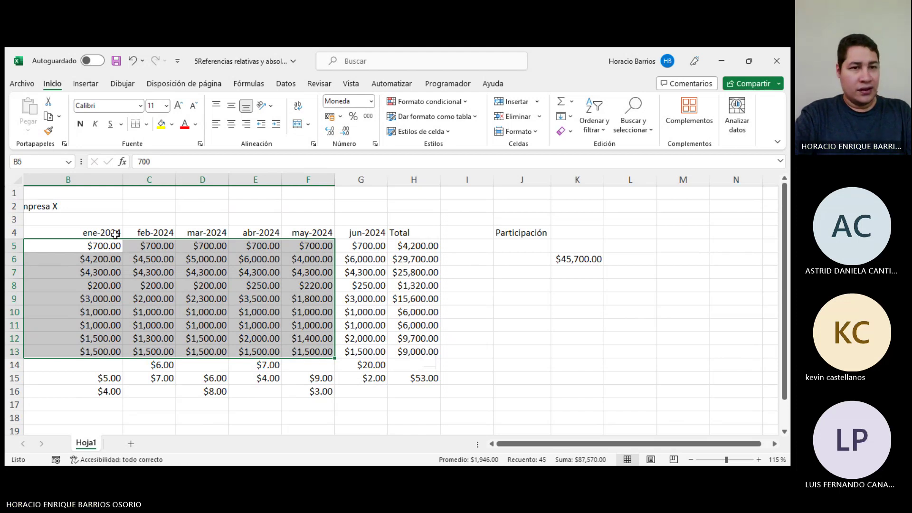
drag(108, 242, 466, 349)
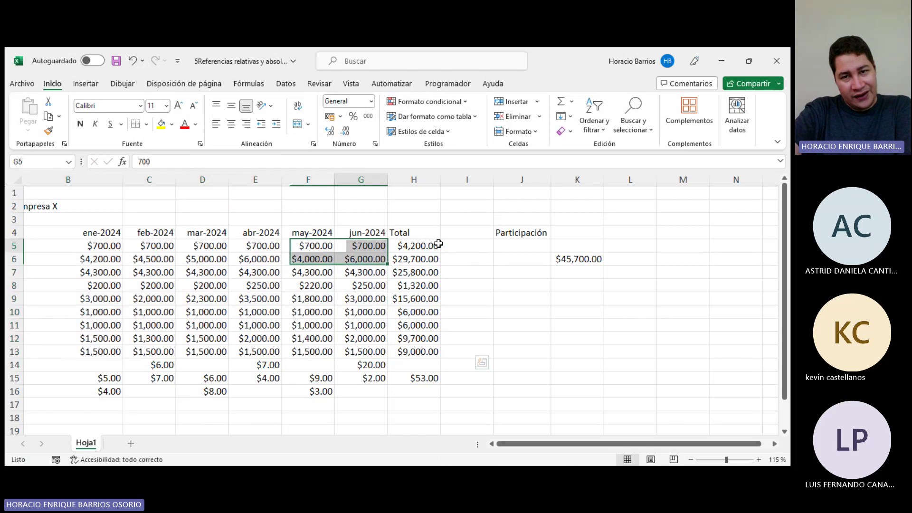
click(308, 258)
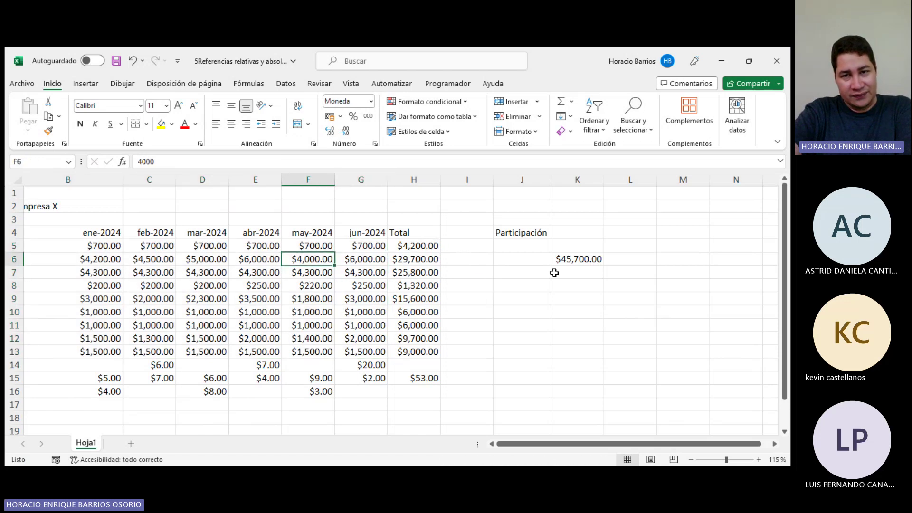
click(483, 276)
click(308, 246)
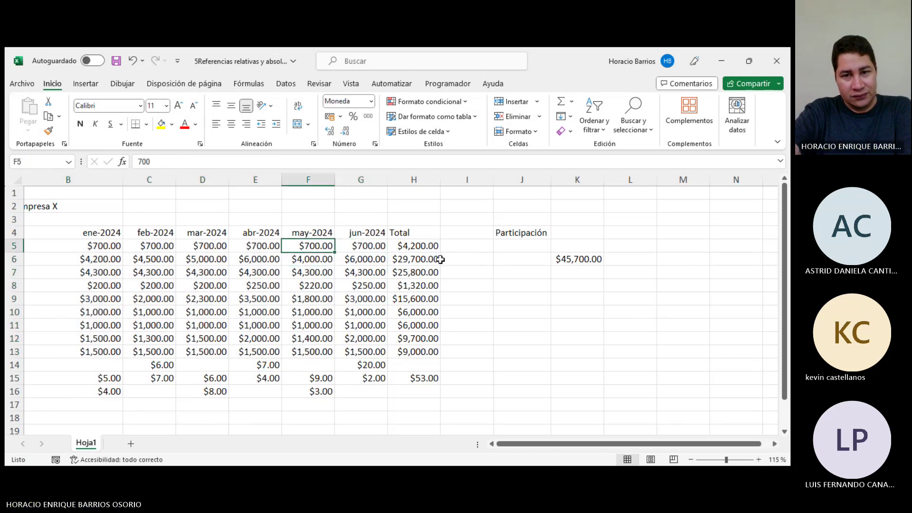
Examine the SUMA formula in H5 and the contiguous range B5:G5 that it references in the Mantenimiento row.
scroll(486, 353, down, 4)
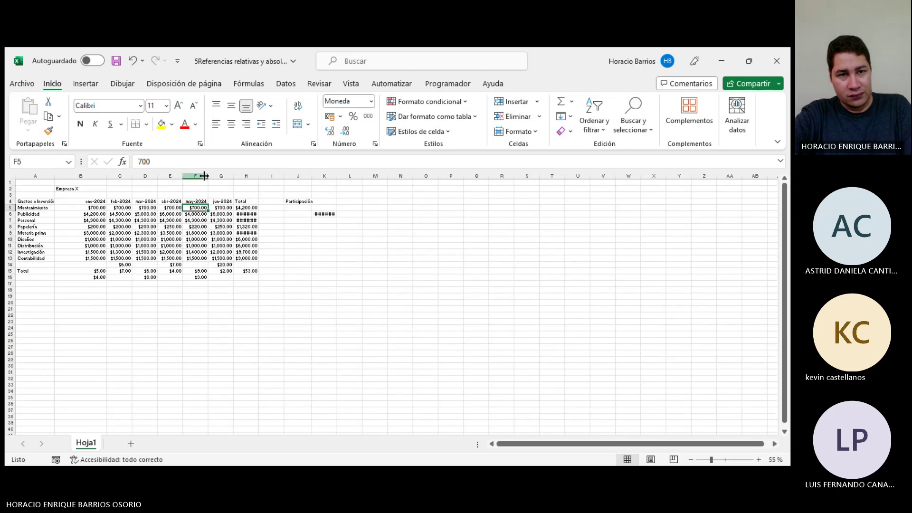
click(249, 208)
scroll(254, 214, up, 4)
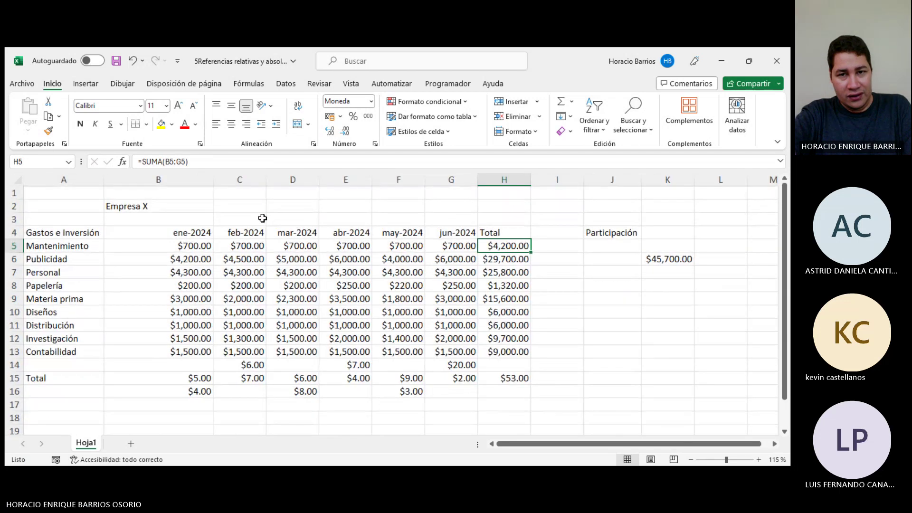
click(516, 258)
click(513, 247)
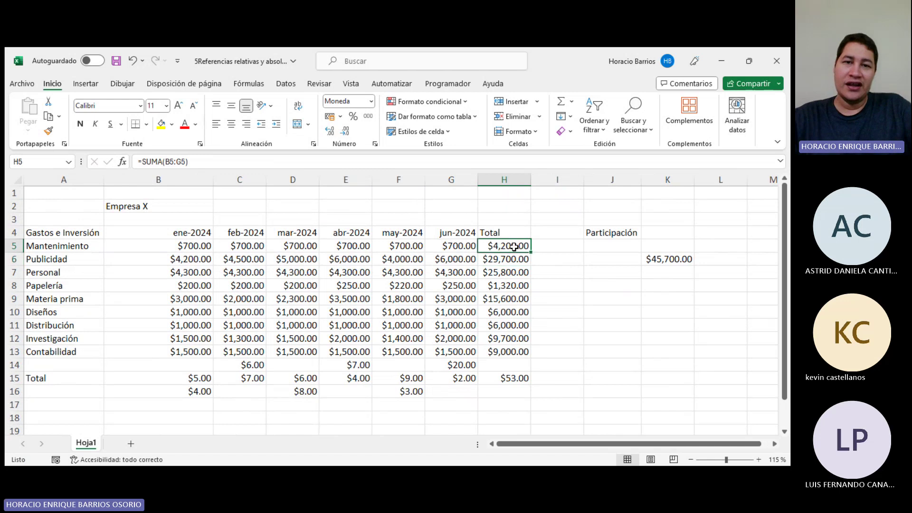
click(172, 160)
key(Return)
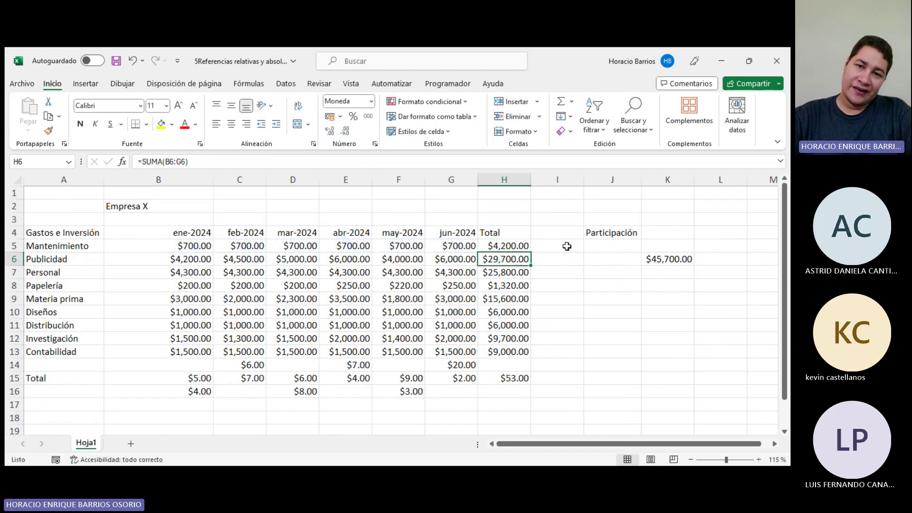
click(528, 247)
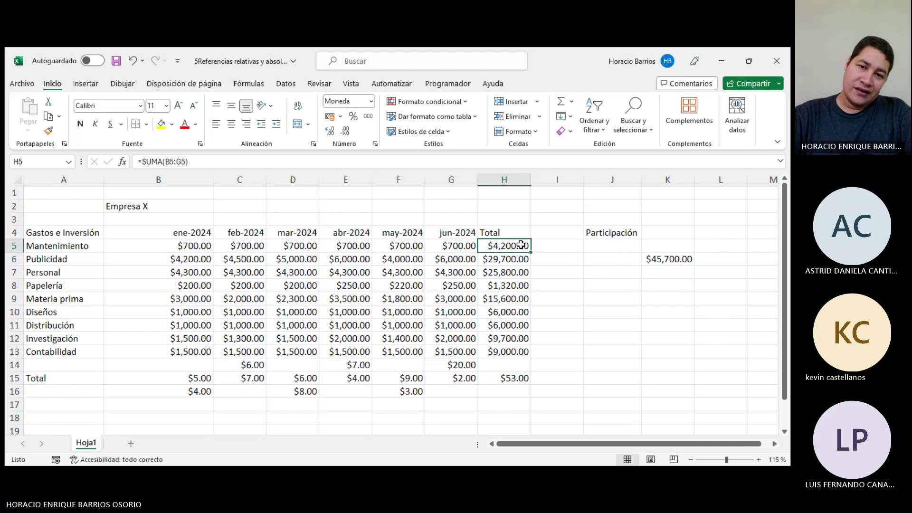
click(179, 162)
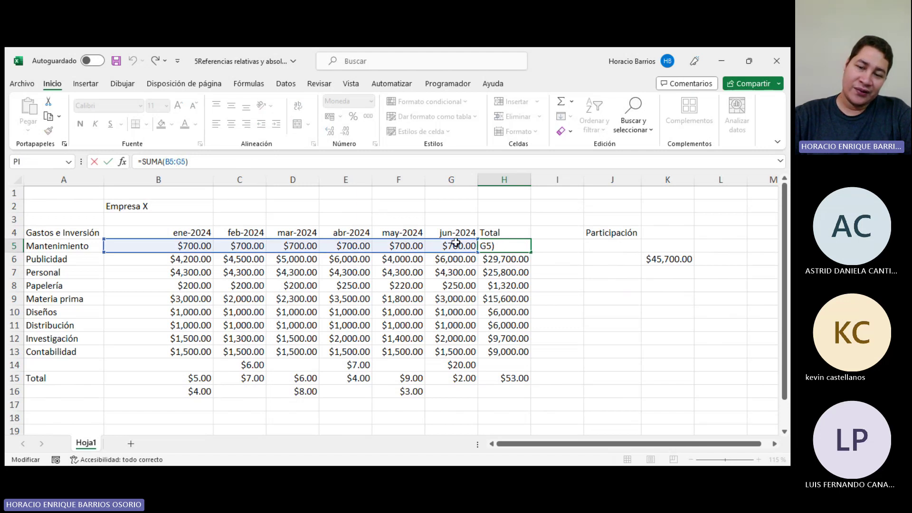
key(Return)
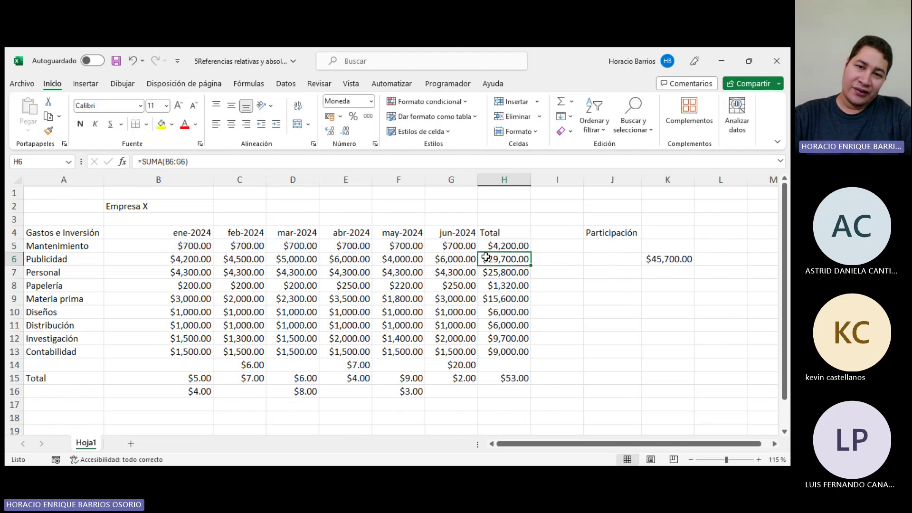
click(510, 243)
click(259, 164)
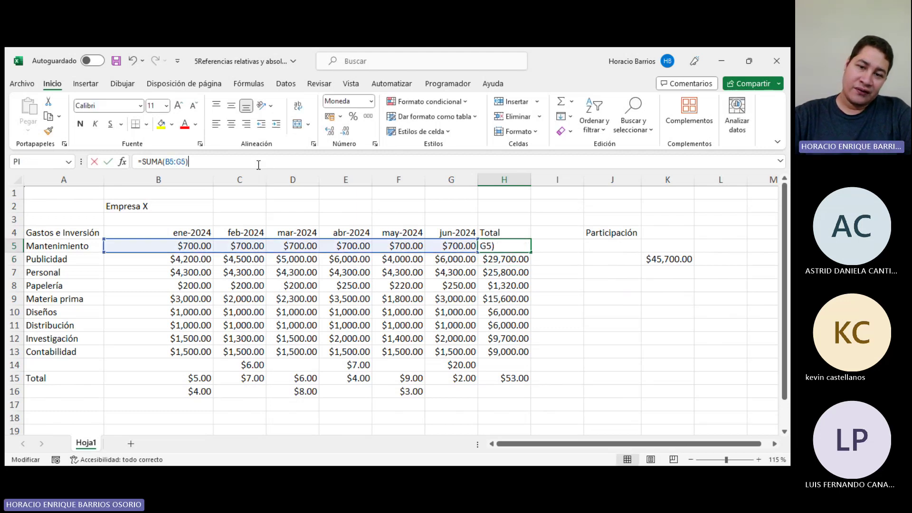
key(Return)
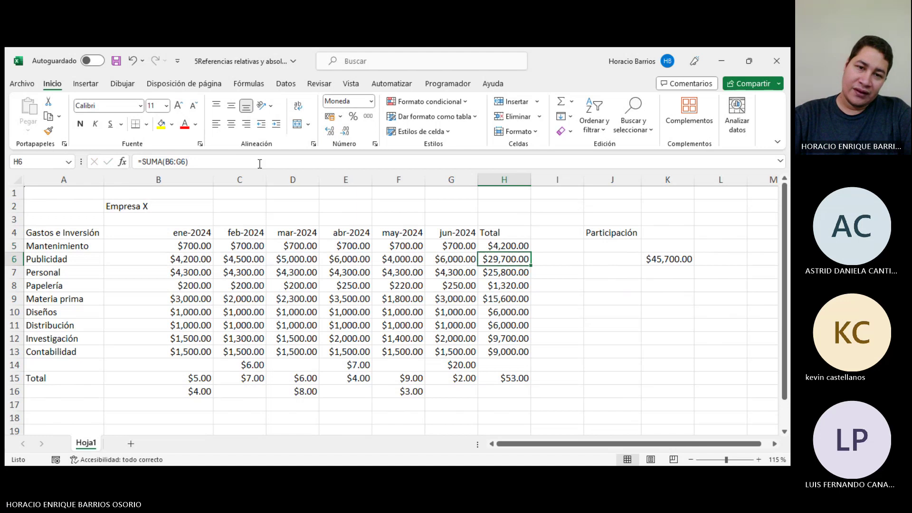
Compare the row totals in H5:H13 with the scattered amounts in B14:G16 and the individual cell references of H15.
drag(511, 246, 535, 362)
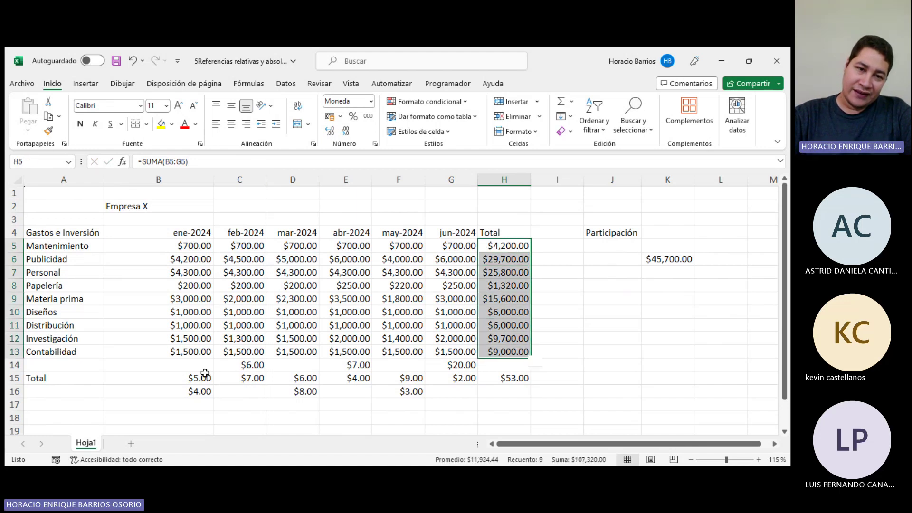
drag(209, 364, 456, 390)
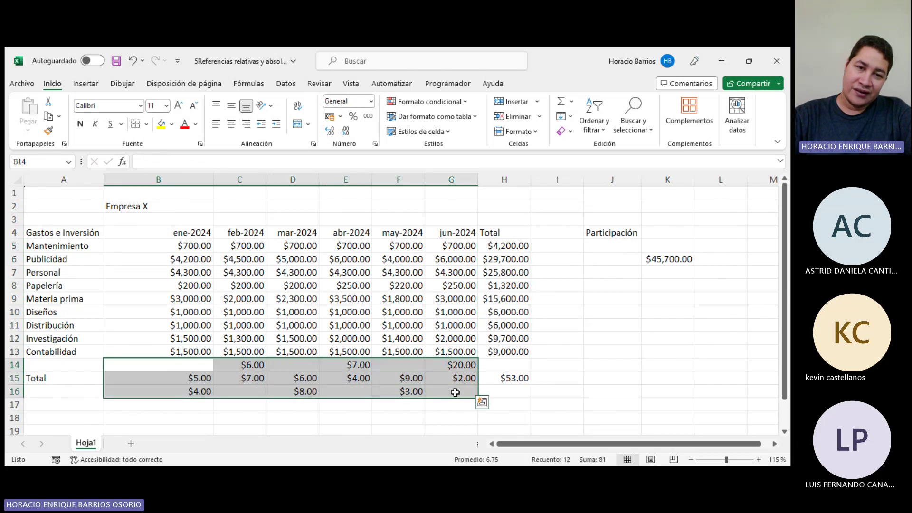
click(517, 379)
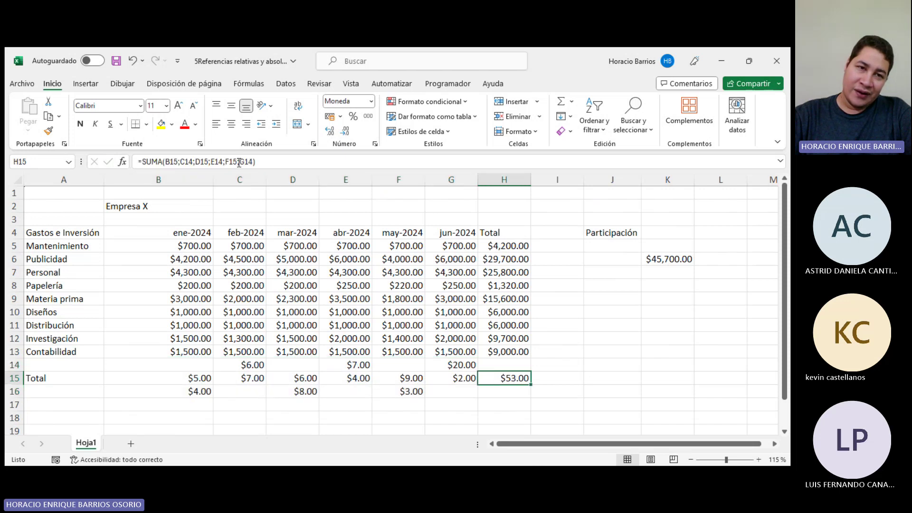
click(205, 162)
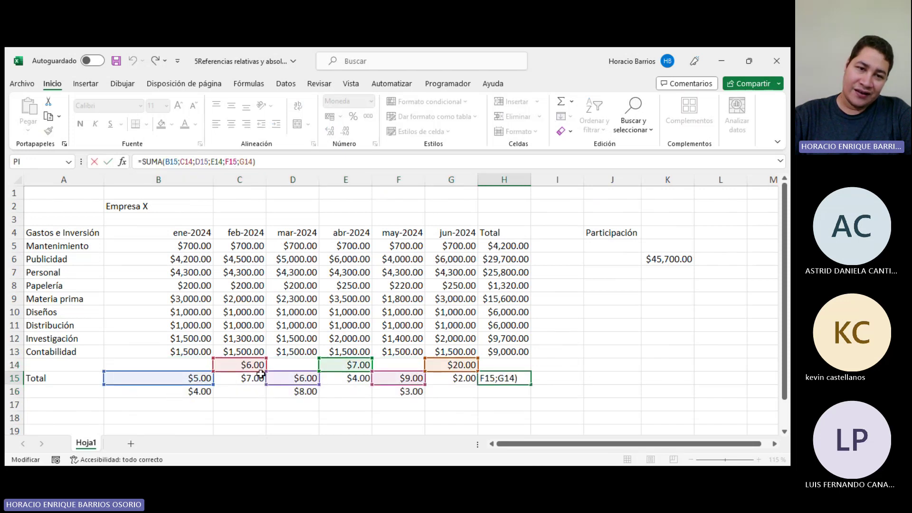
key(Return)
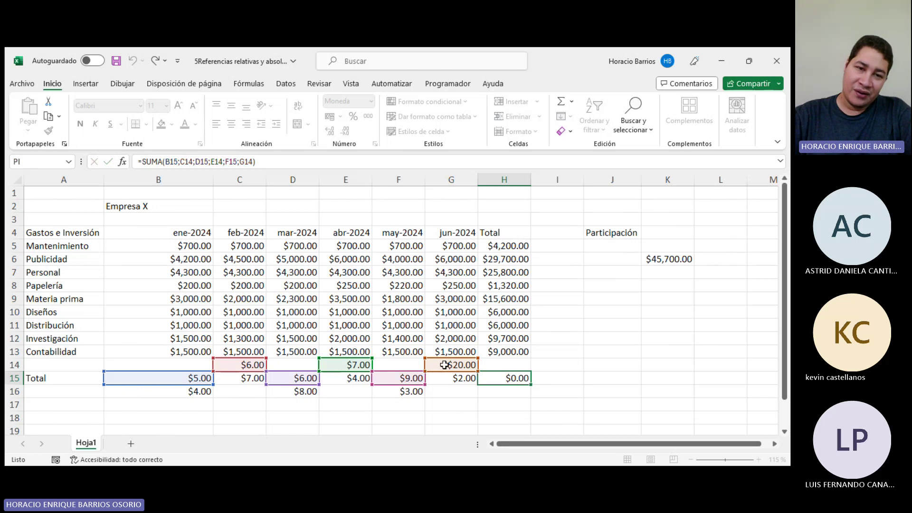
drag(202, 362, 467, 391)
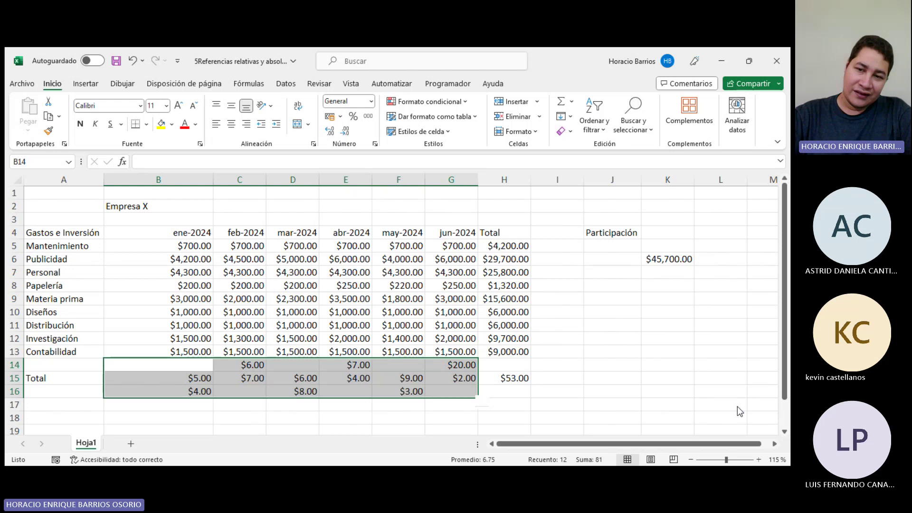
Highlight the ene-2024 amounts in B5:B13 and the feb-2024 amounts in C5:C13 as separate column ranges.
click(755, 423)
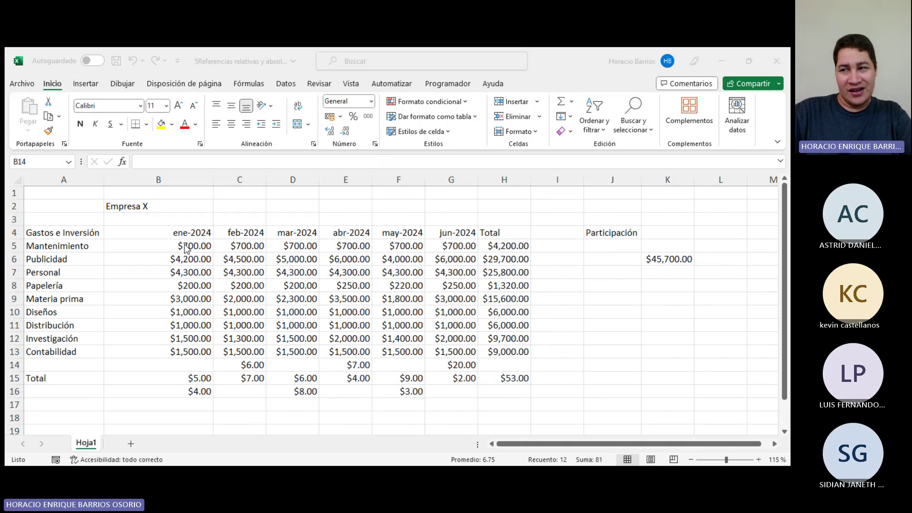
click(206, 272)
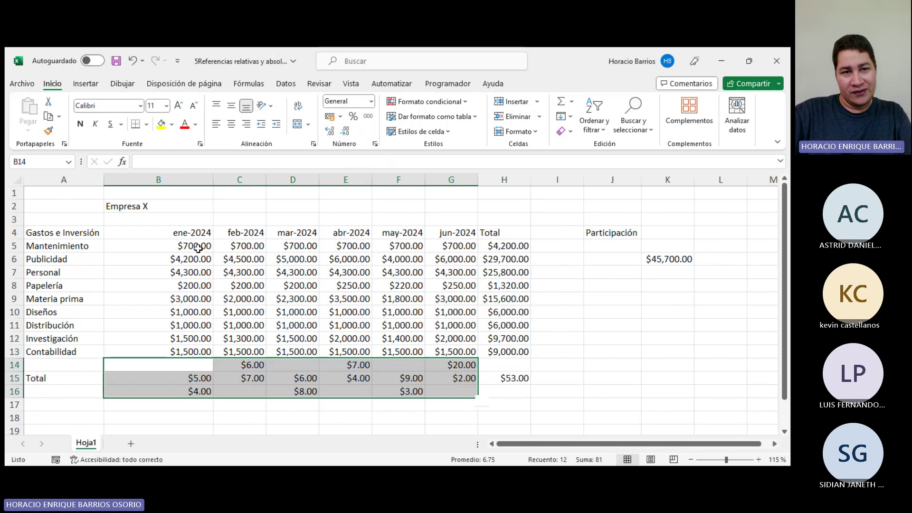
drag(198, 248, 192, 342)
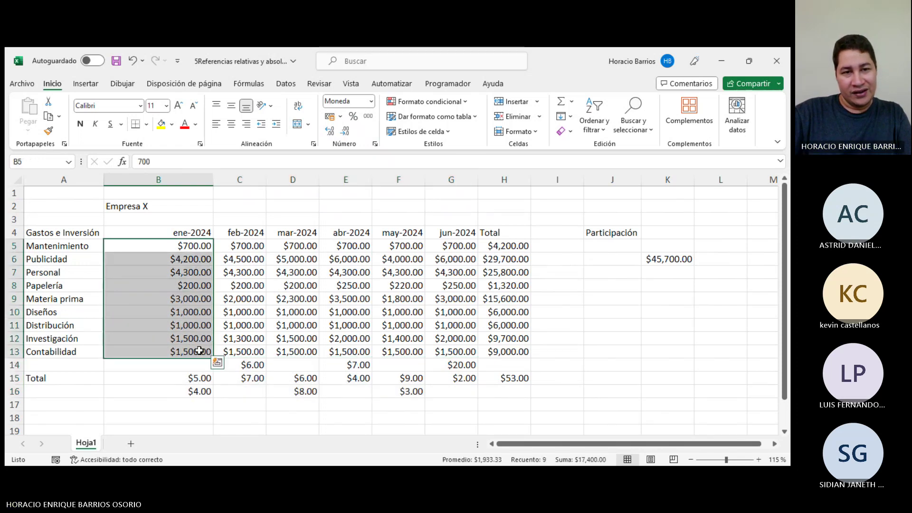
drag(259, 246, 254, 339)
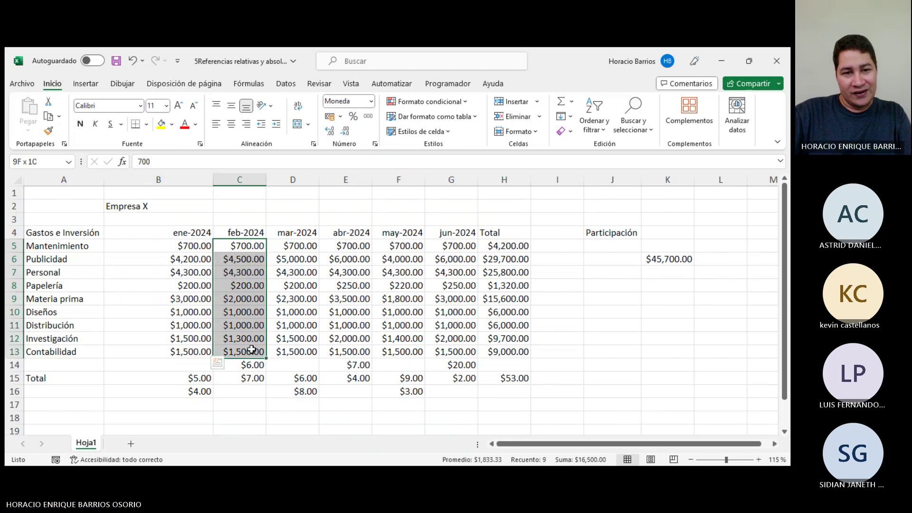
Contrast the contiguous feb-2024 range C5:C13 with the individual amounts in C14 and C15.
click(247, 363)
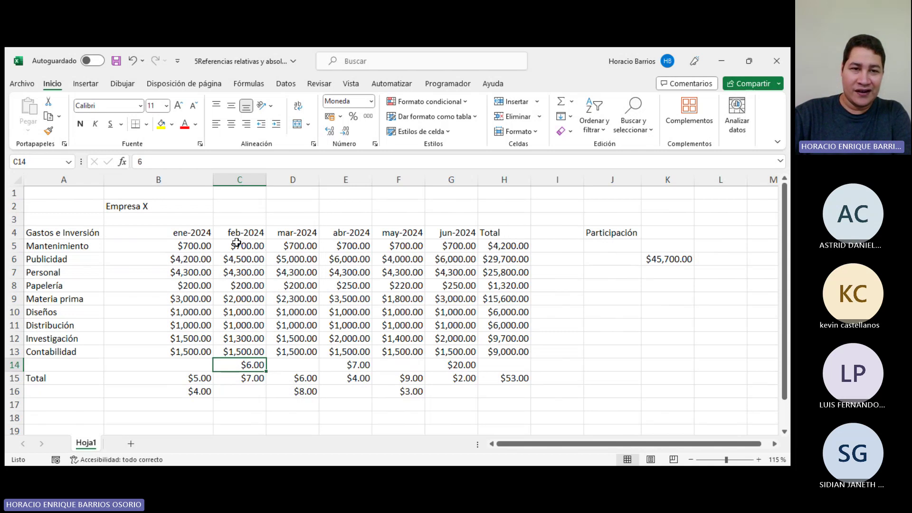
drag(237, 243, 237, 352)
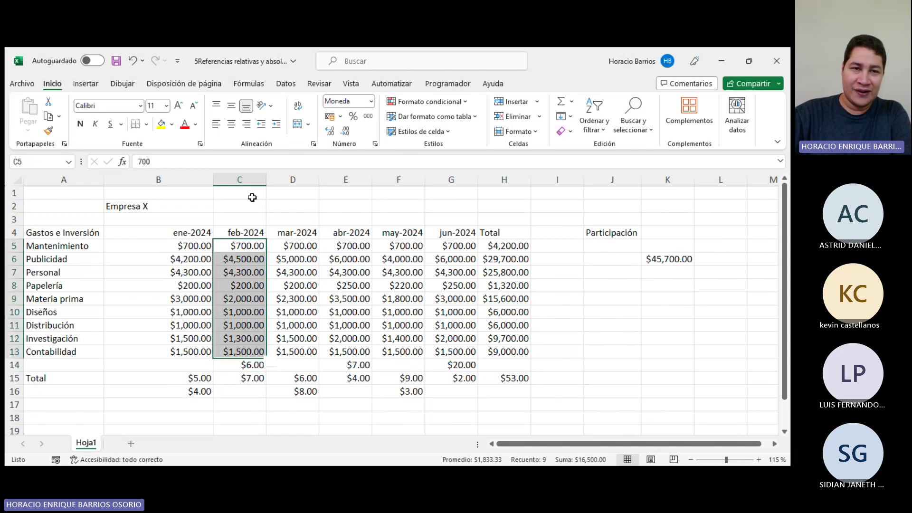
click(243, 363)
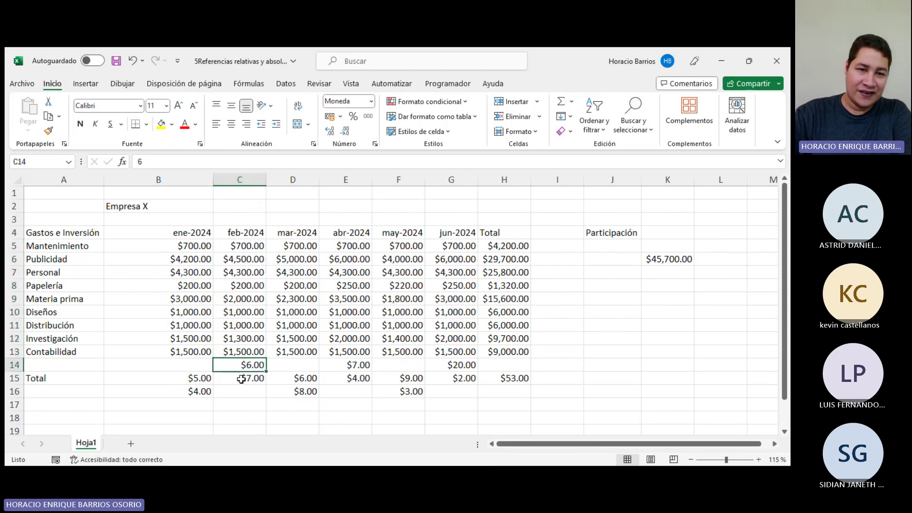
click(241, 378)
click(243, 366)
click(242, 378)
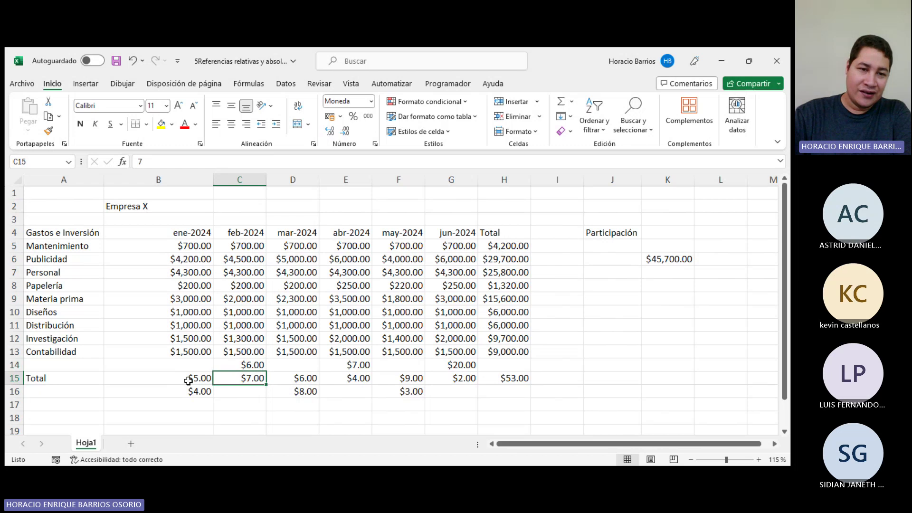
Highlight the stacked amounts in B15:B16 and D15:D16 below the expense table.
drag(189, 380, 195, 391)
click(296, 378)
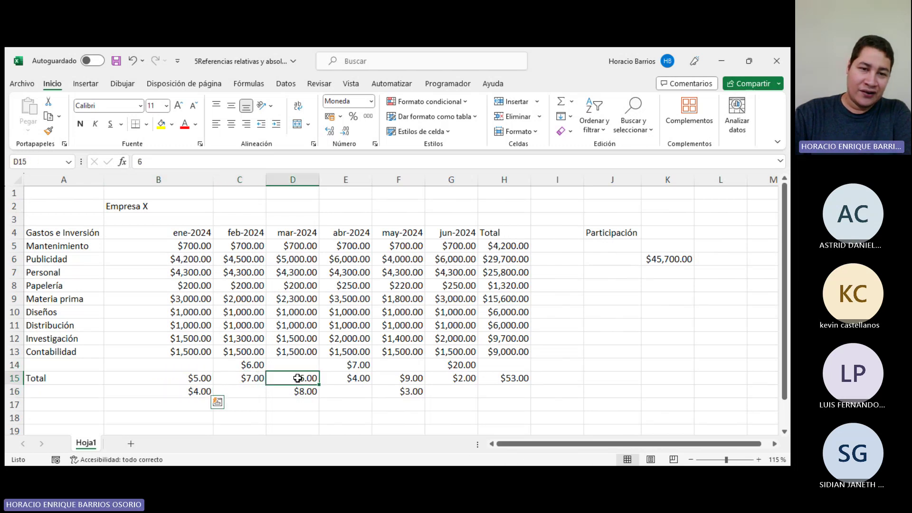
drag(297, 378, 299, 391)
click(292, 380)
click(193, 380)
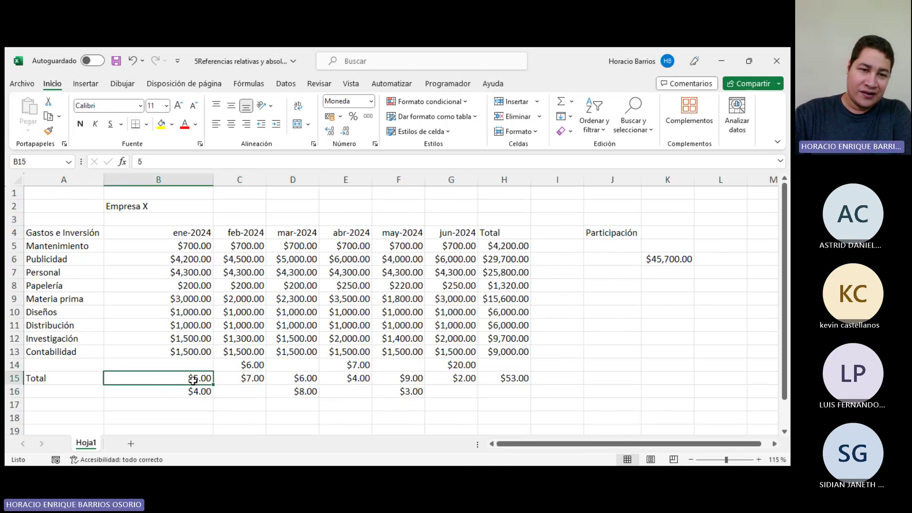
drag(193, 380, 195, 391)
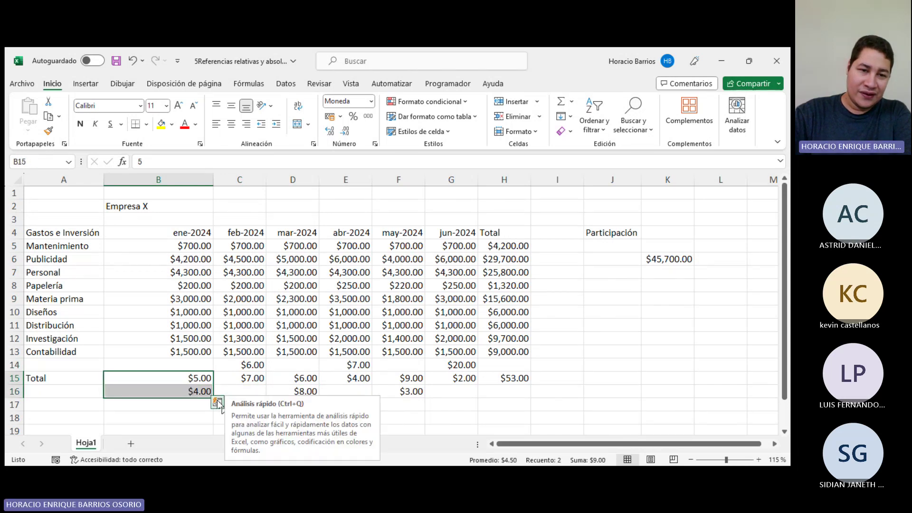
click(218, 403)
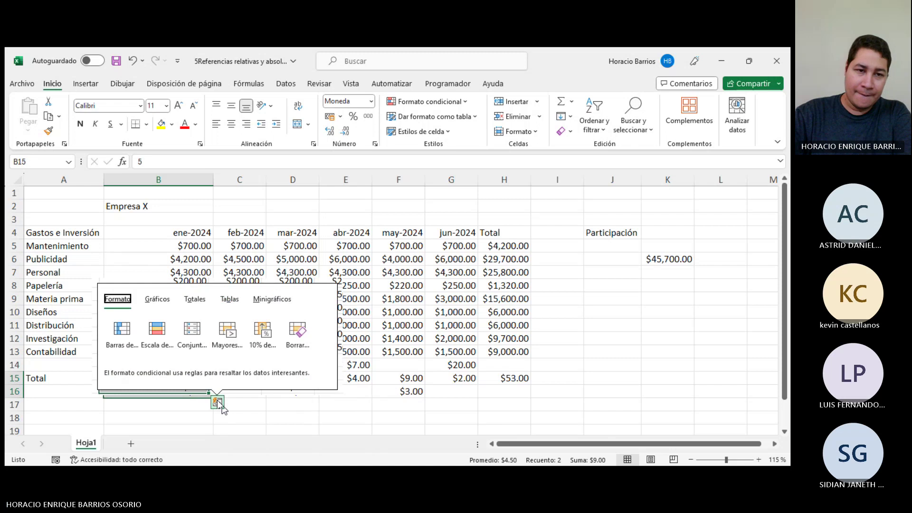
click(292, 417)
Pick out C15 and C14 individually, and highlight the short column blocks D14:D16, E14:E16 and F14:F16.
click(259, 379)
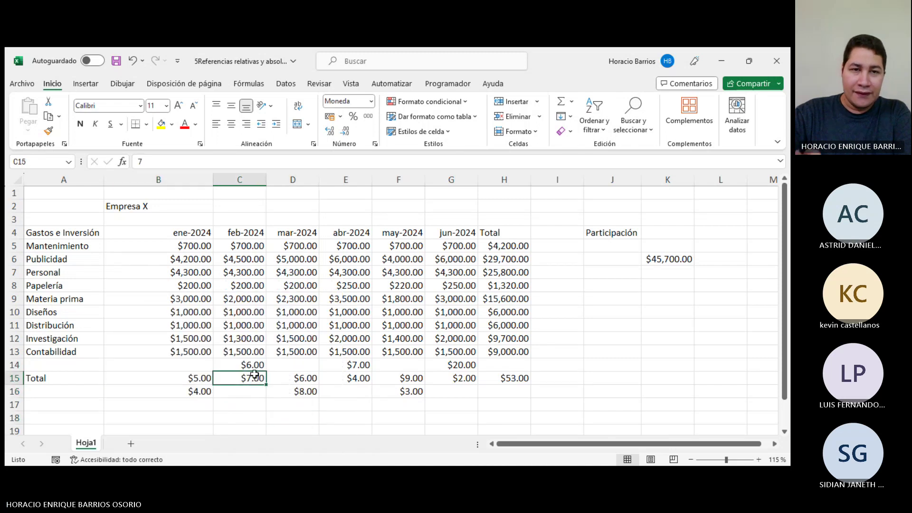
click(247, 363)
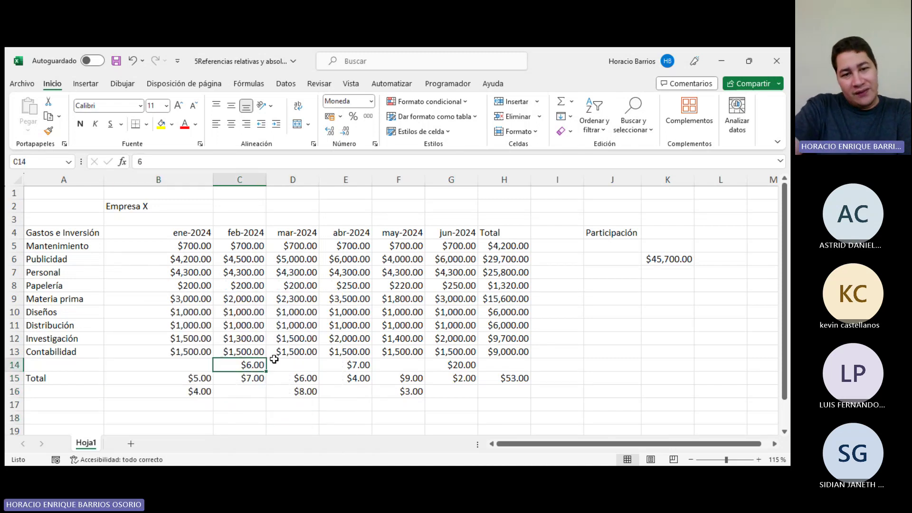
drag(286, 360, 301, 392)
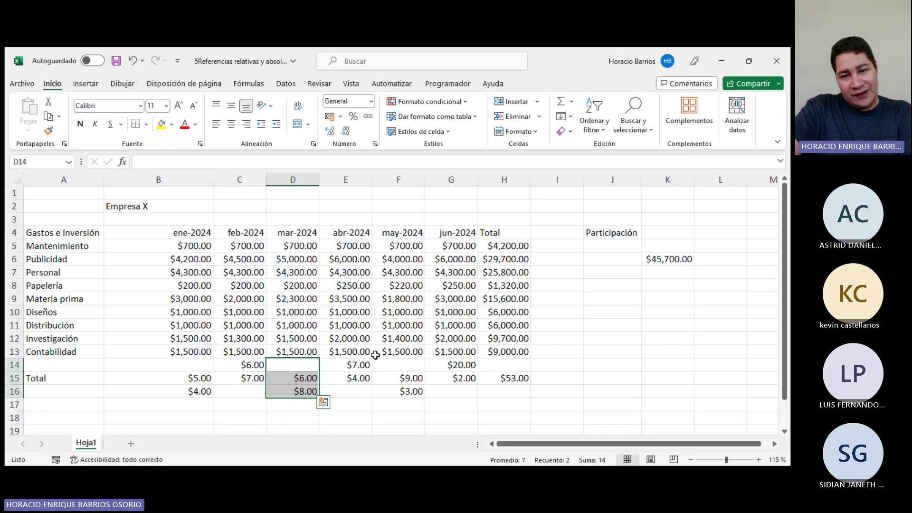
drag(360, 364, 366, 394)
drag(412, 363, 418, 394)
Highlight the monthly expenses block B5:G13 and enlarge the sheet view to 175 %.
drag(196, 247, 451, 351)
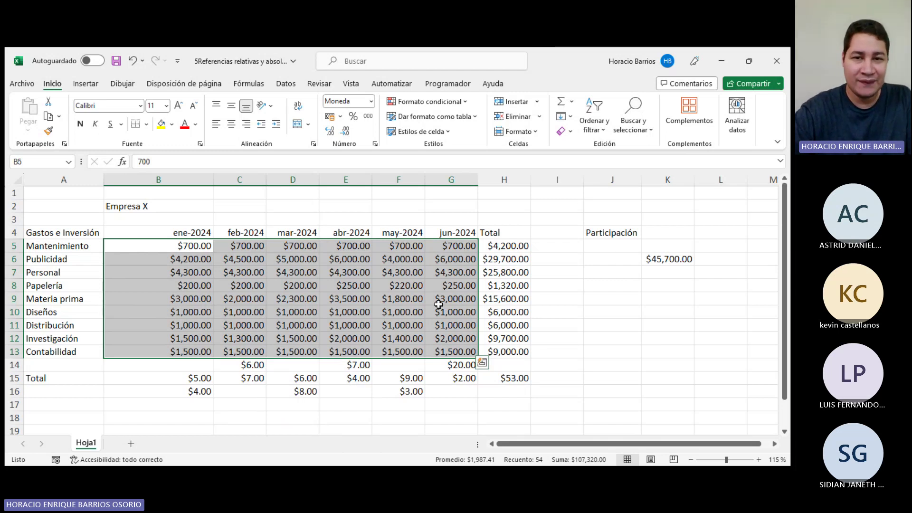
scroll(438, 304, up, 4)
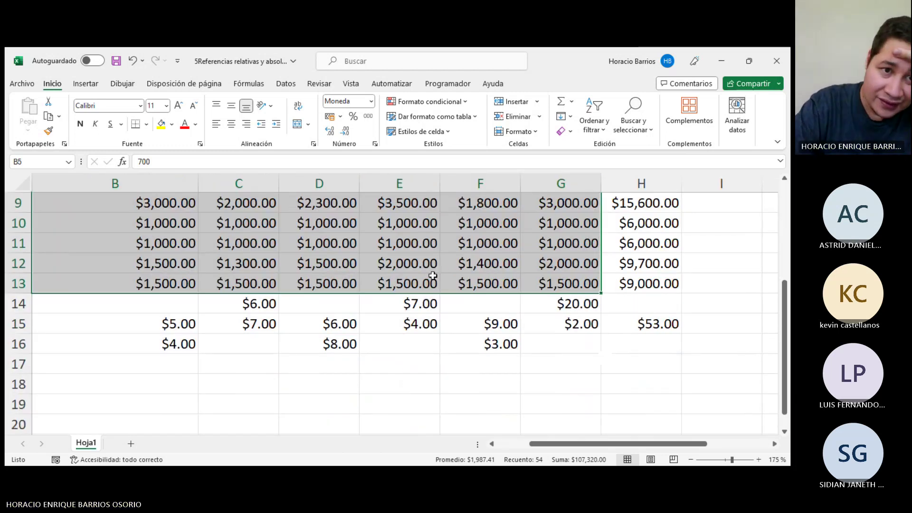
scroll(433, 275, down, 1)
drag(536, 447, 489, 449)
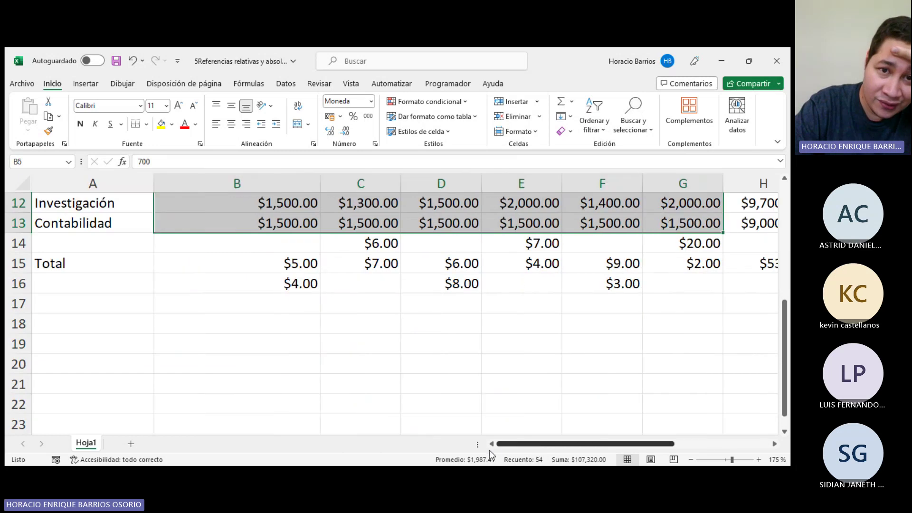
scroll(397, 356, up, 2)
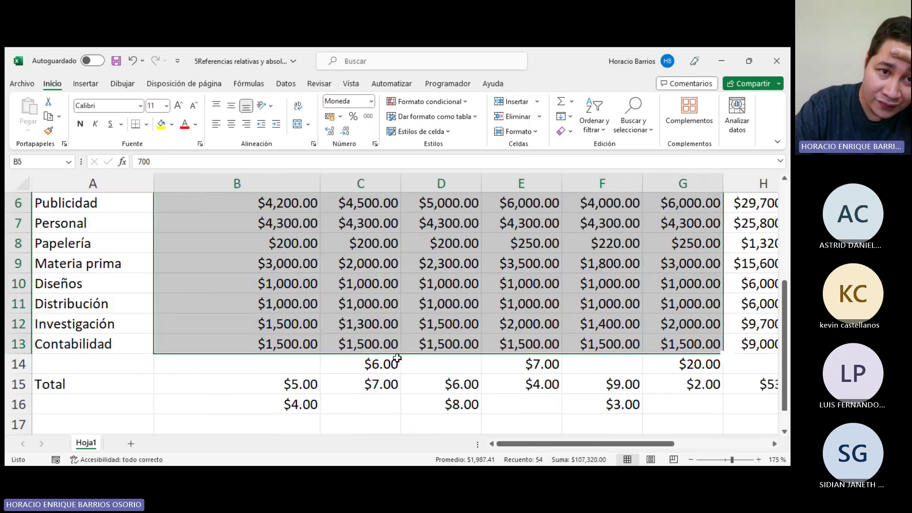
click(61, 358)
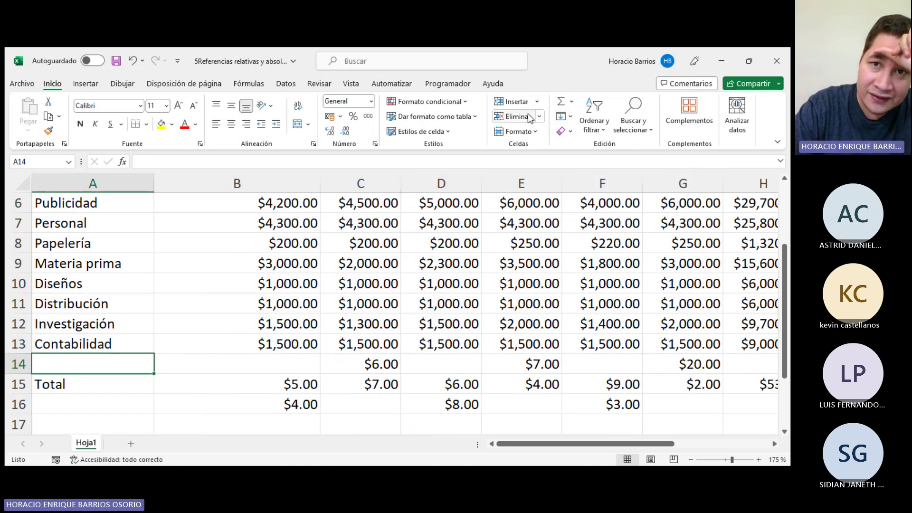
click(536, 102)
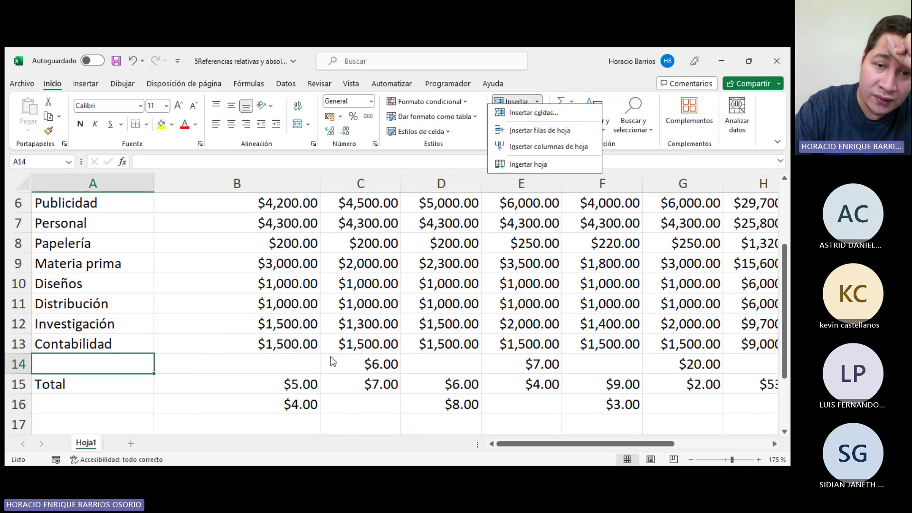
click(413, 364)
Highlight the contiguous block B8:H13 and check the SUMA formula in H11.
drag(311, 344, 729, 238)
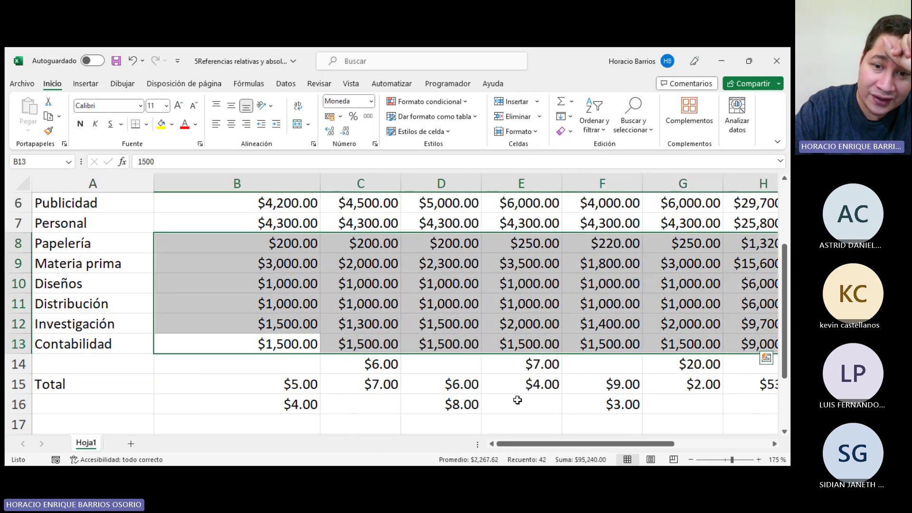
drag(497, 444, 558, 443)
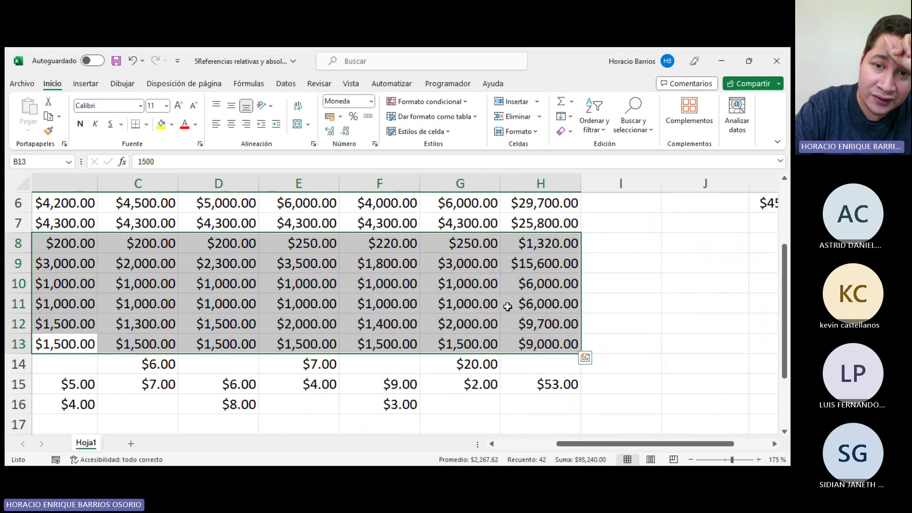
click(507, 306)
scroll(506, 305, down, 1)
drag(573, 445, 561, 445)
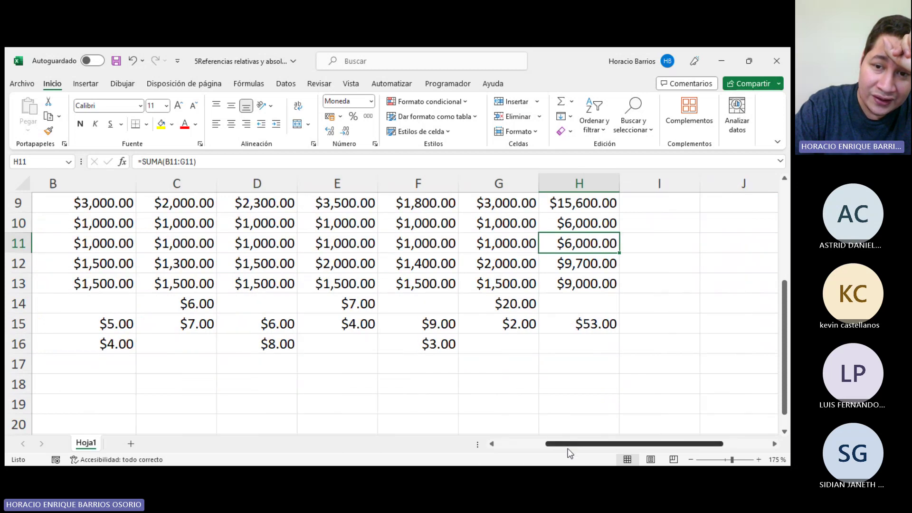
Review the individual cell references of the SUMA formula in H15 and copy the formula down to H16.
click(553, 324)
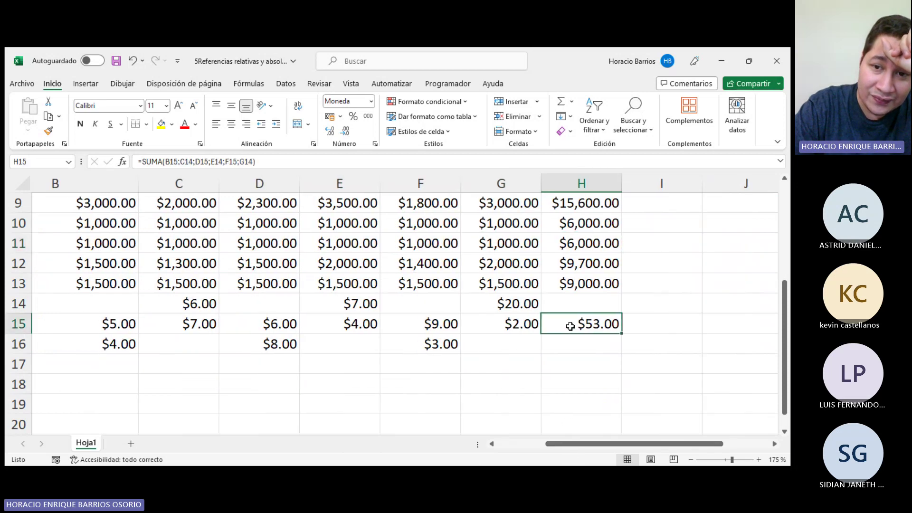
click(328, 160)
key(Return)
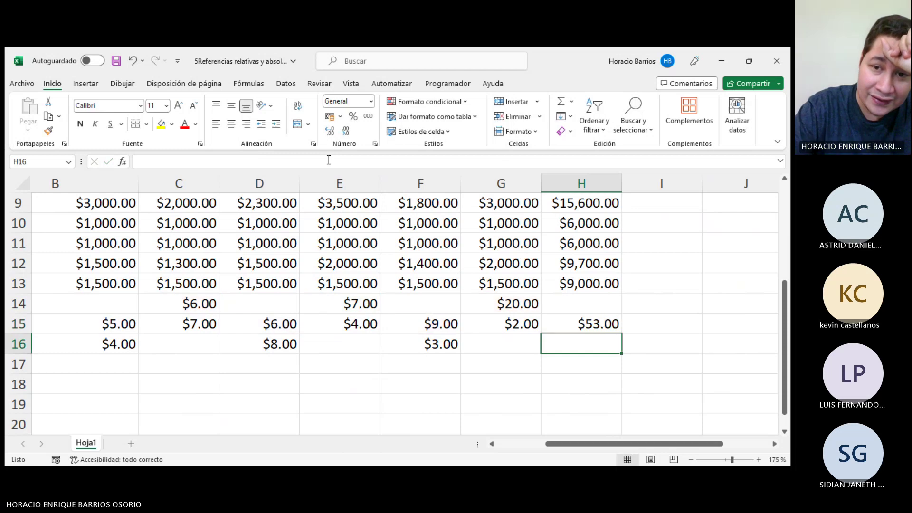
drag(571, 444, 585, 444)
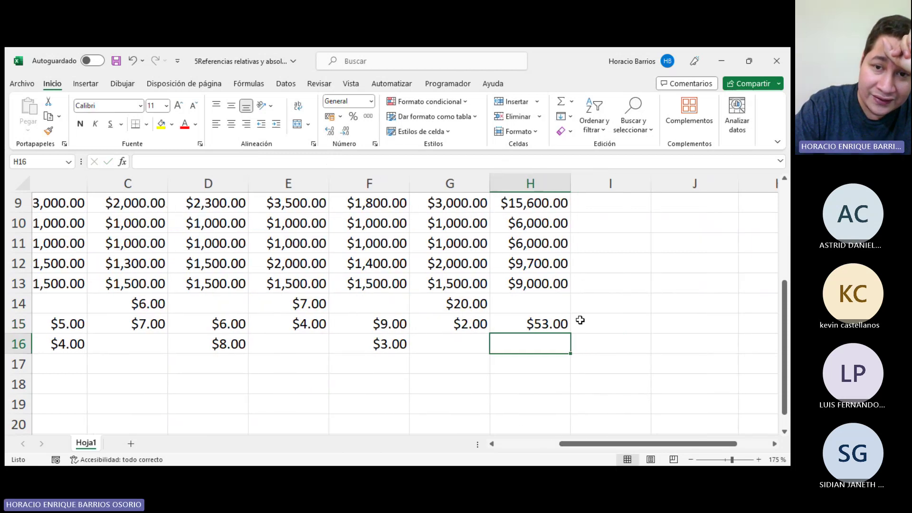
click(551, 318)
drag(567, 331, 572, 349)
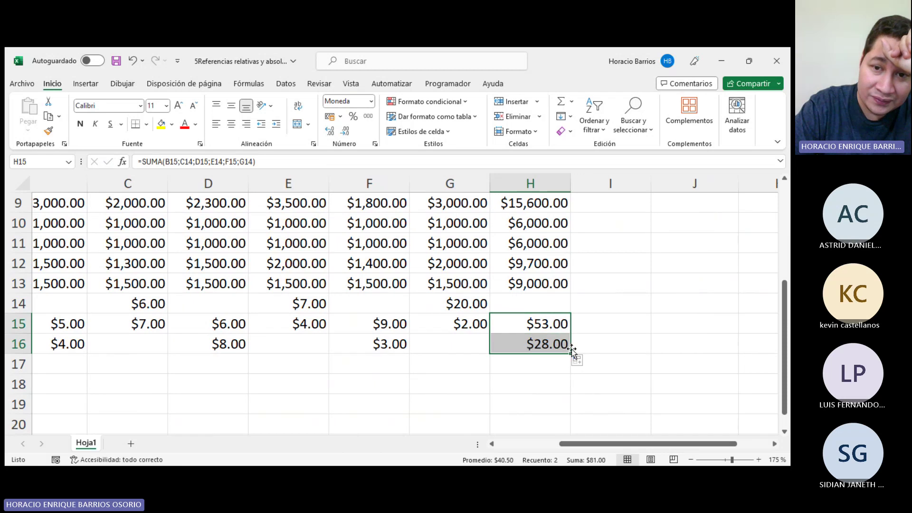
Examine the cells referenced by the copied SUMA formula in H16 against those of the original in H15.
click(547, 344)
click(218, 161)
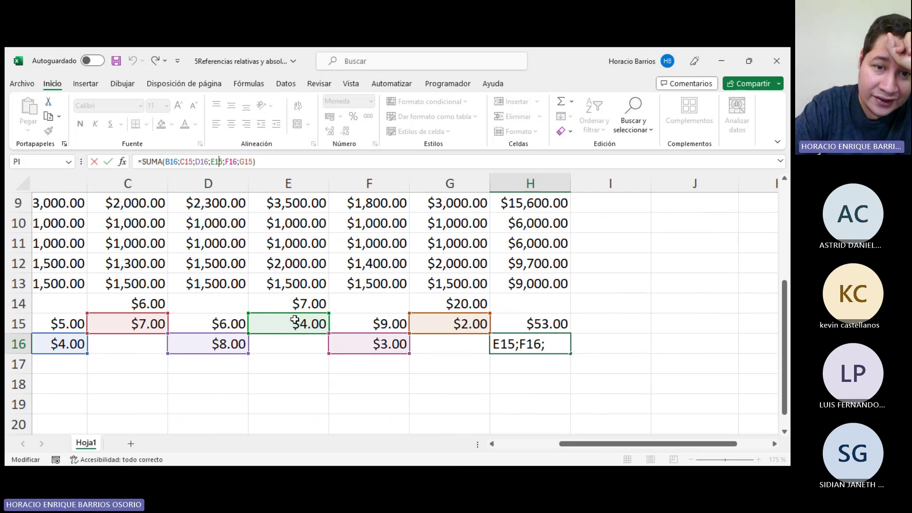
key(Return)
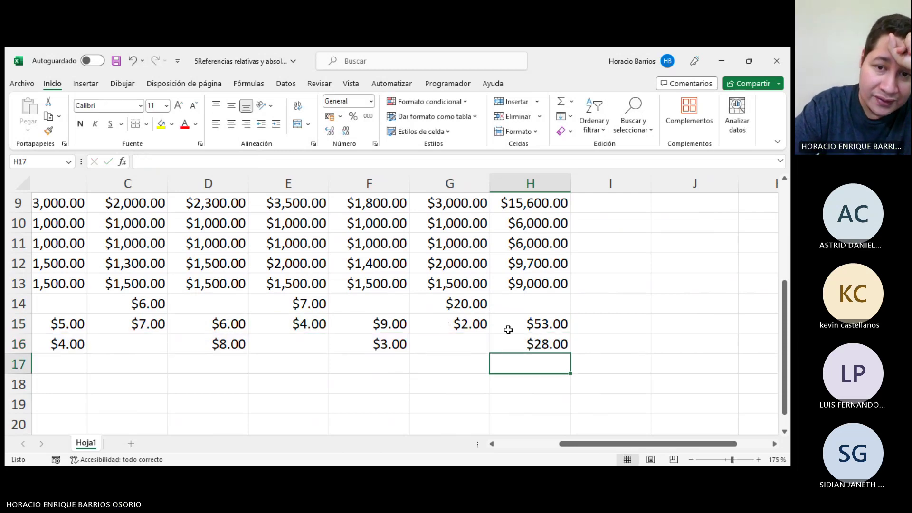
click(536, 328)
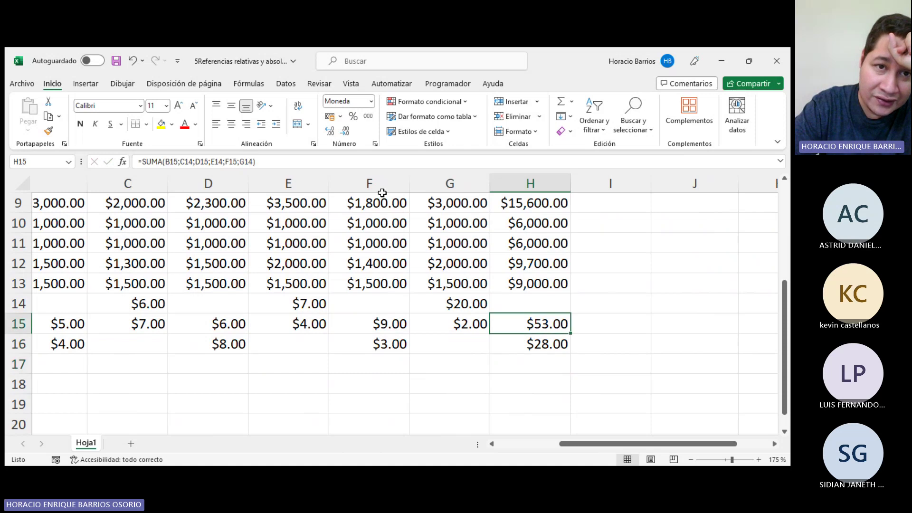
click(312, 161)
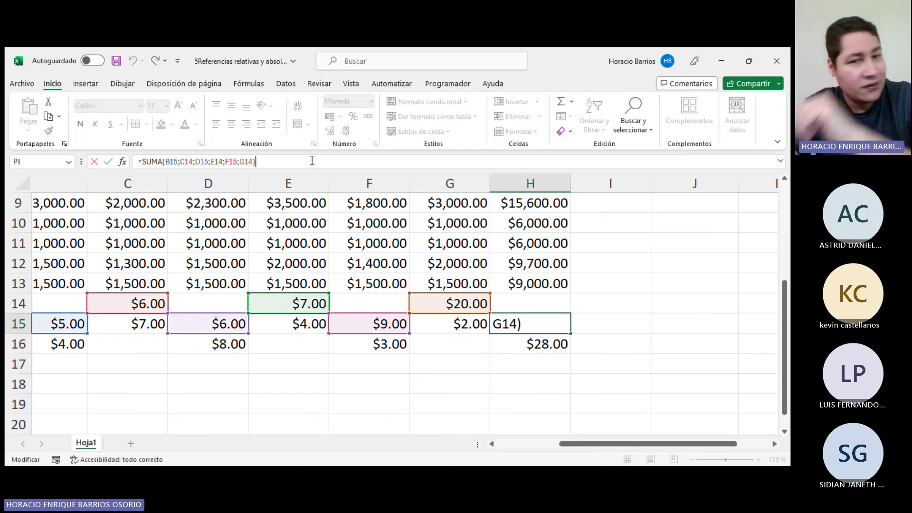
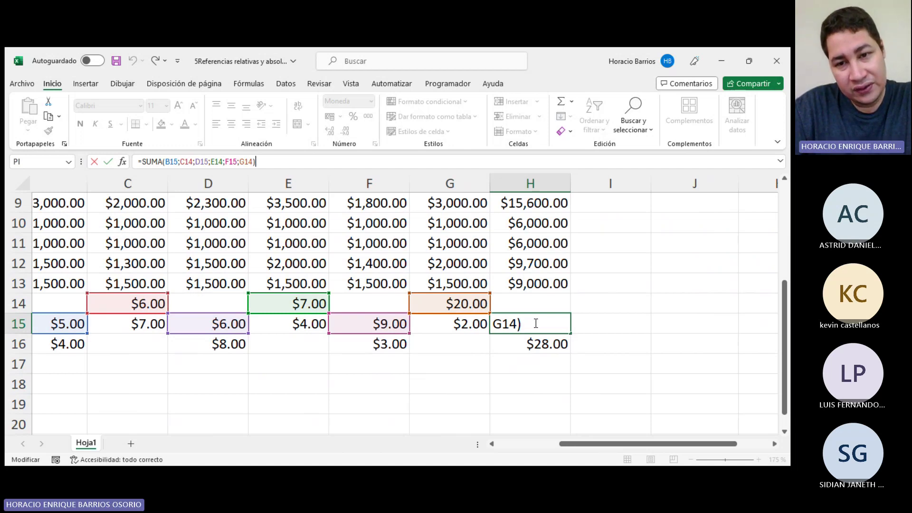
key(Return)
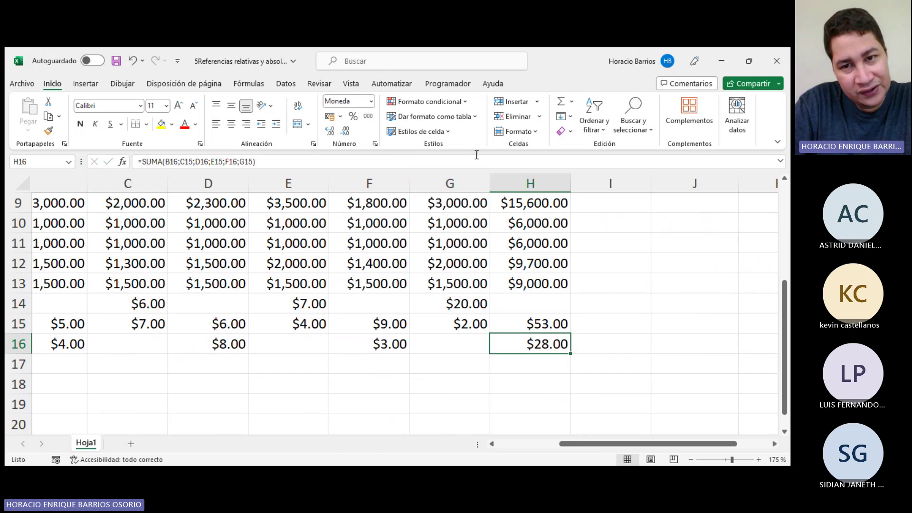
key(F2)
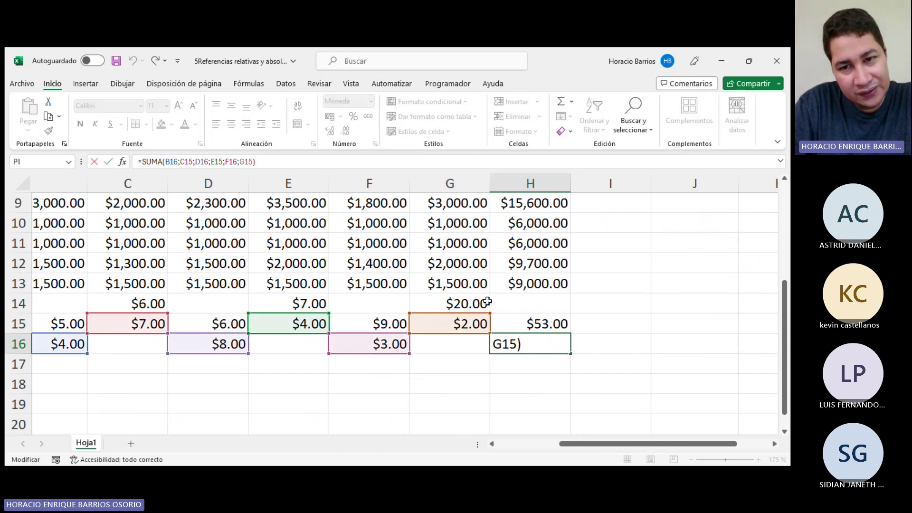
Alternate between the SUMA formulas in H15 and H16 to check how their relative references shift.
click(535, 322)
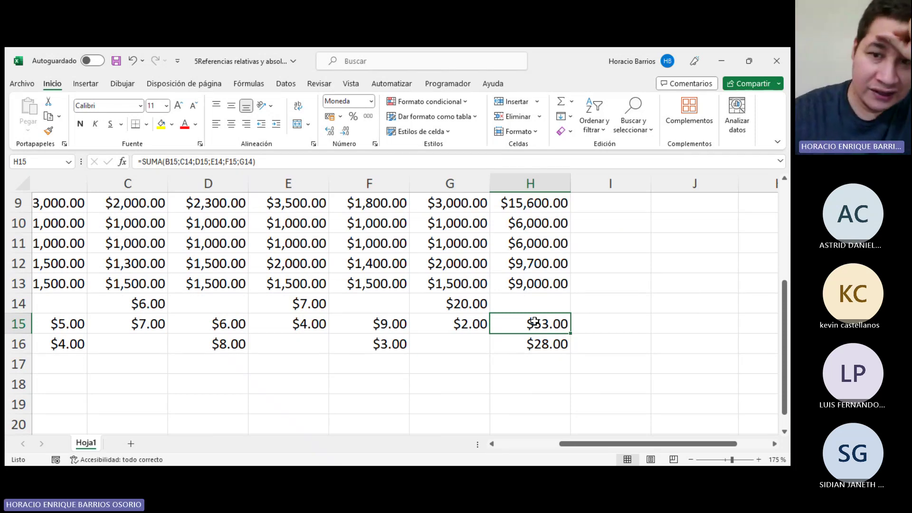
click(328, 163)
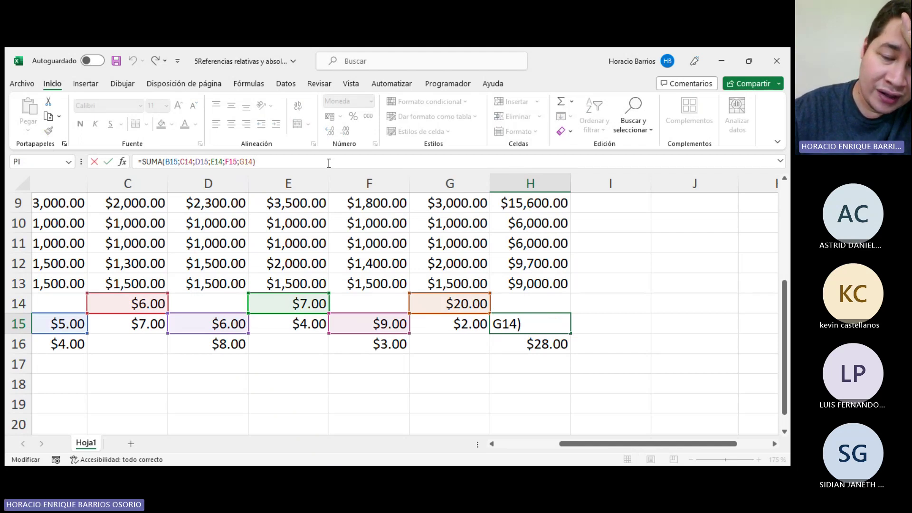
key(Return)
click(355, 167)
key(Return)
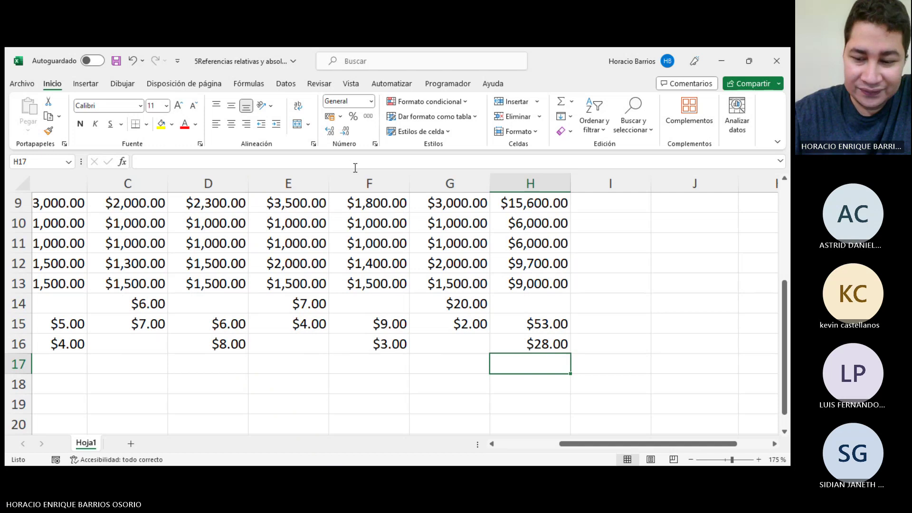
key(Up)
key(Up)
click(355, 168)
key(Return)
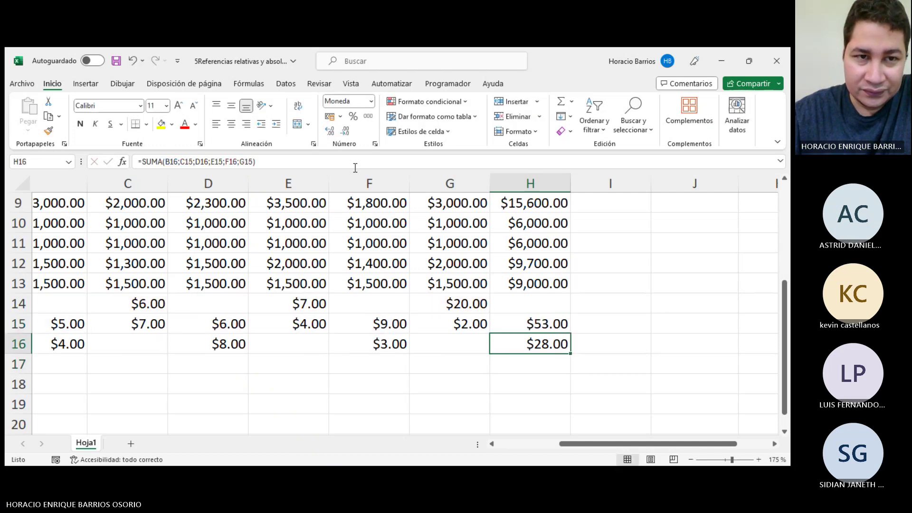
click(355, 167)
key(Return)
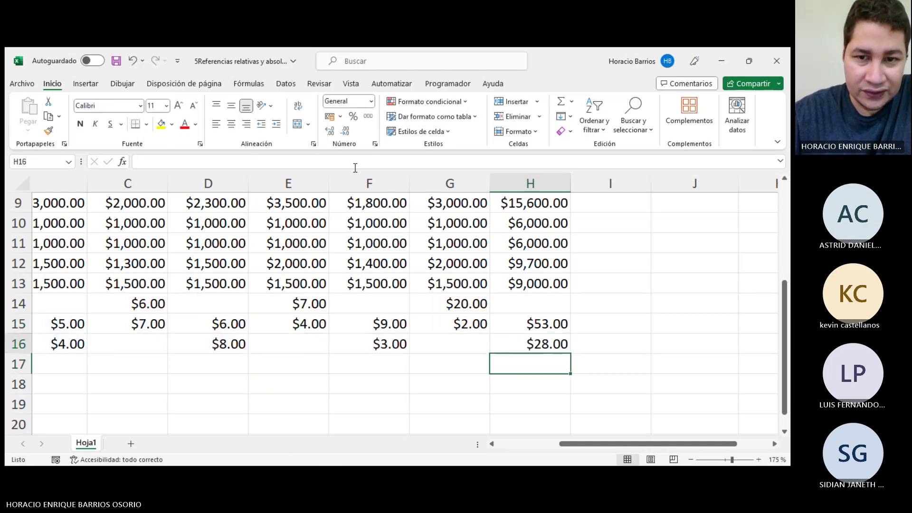
key(Up)
key(Up)
key(Down)
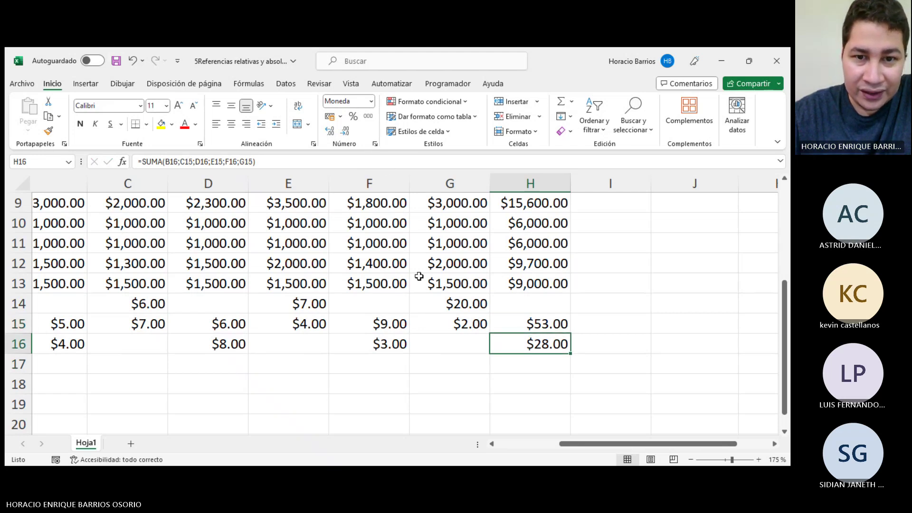
key(Up)
Inspect the SUMA formula in K6 beside the Participación column.
scroll(554, 285, up, 2)
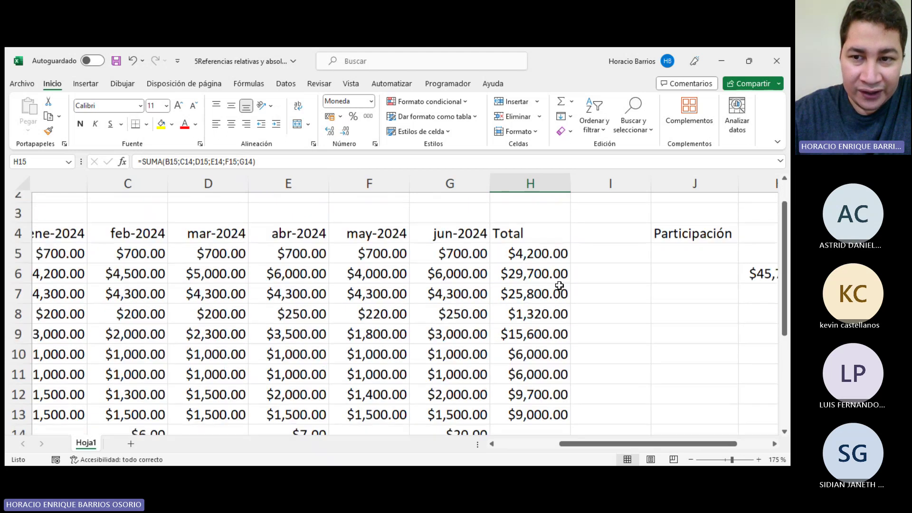
scroll(551, 332, down, 1)
scroll(626, 310, up, 2)
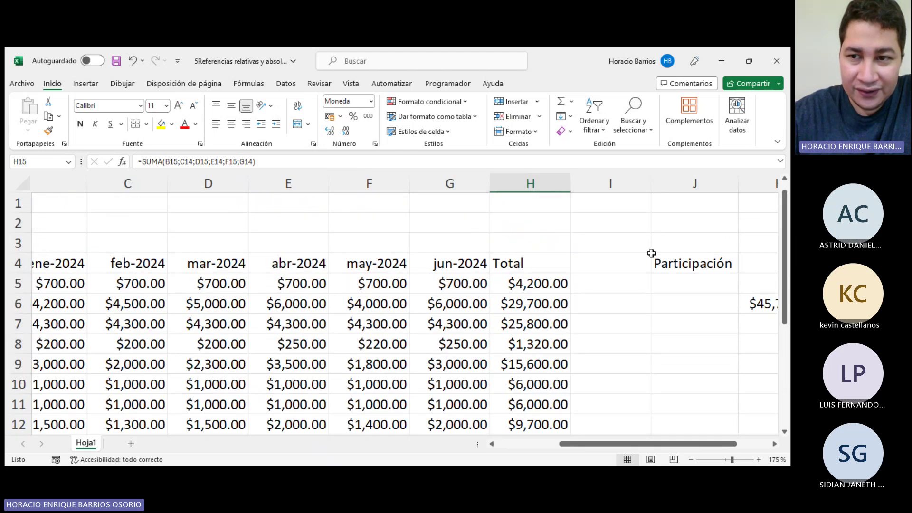
click(758, 305)
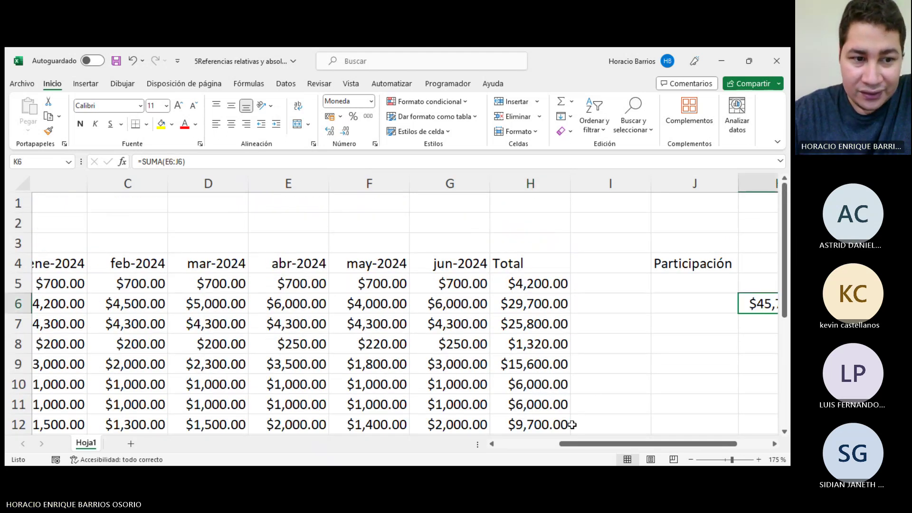
Examine which cells the sum formula in K6 refers to.
drag(570, 444, 594, 443)
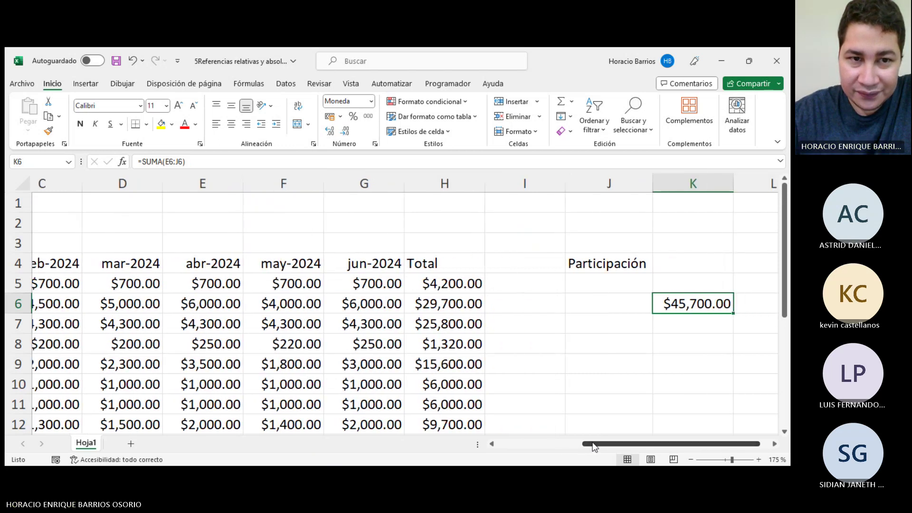
click(196, 157)
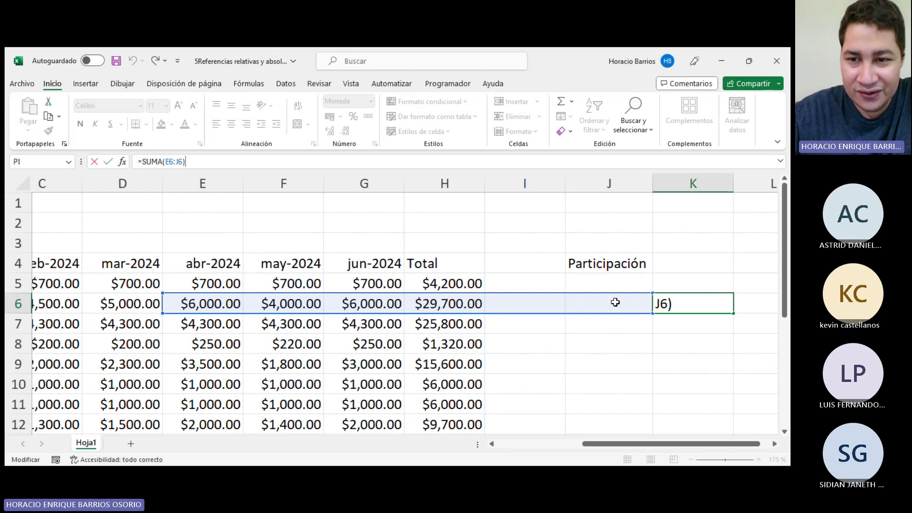
key(Return)
click(667, 304)
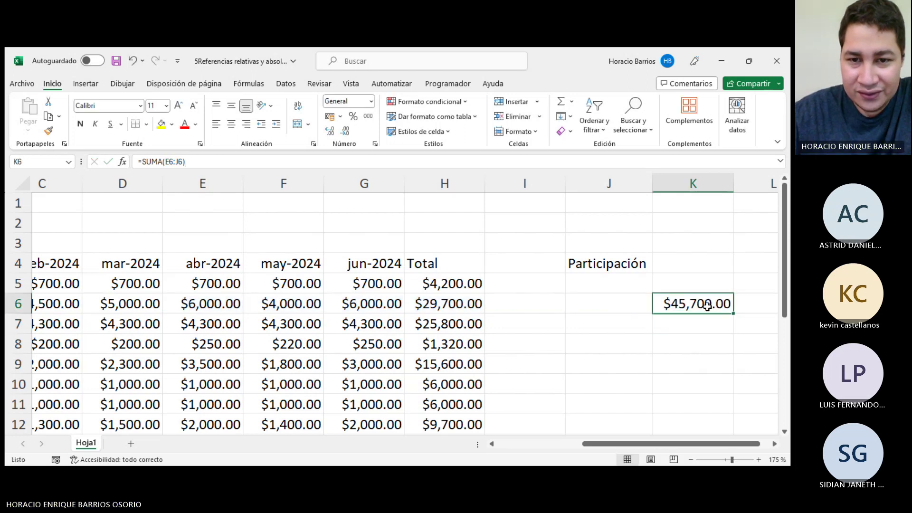
click(269, 155)
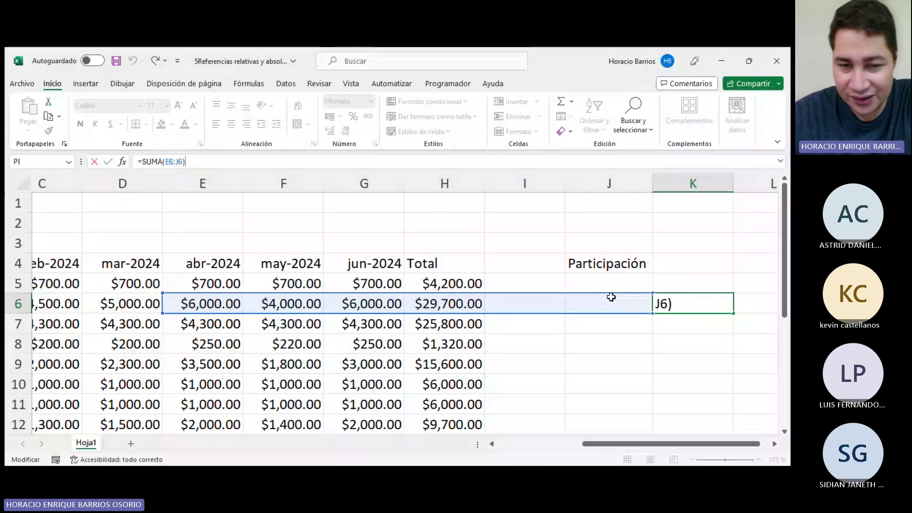
key(Return)
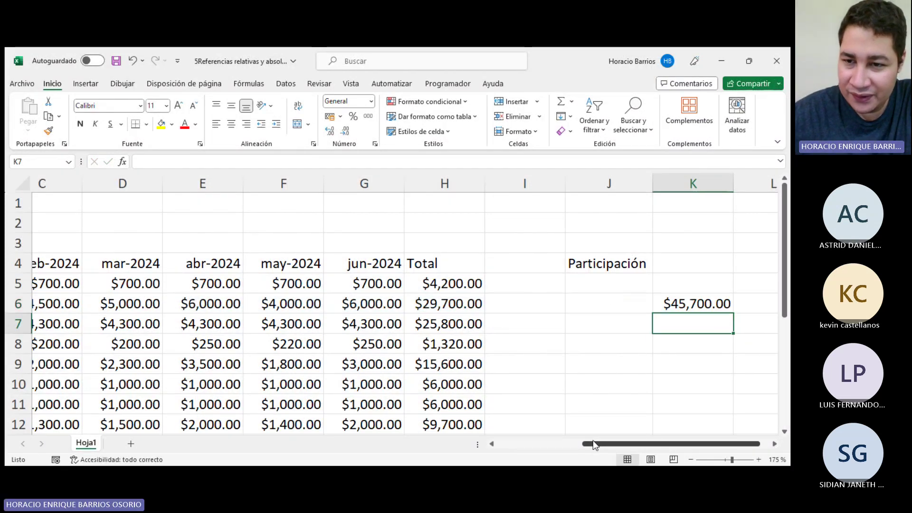
key(Right)
key(Right)
key(Right)
key(Right)
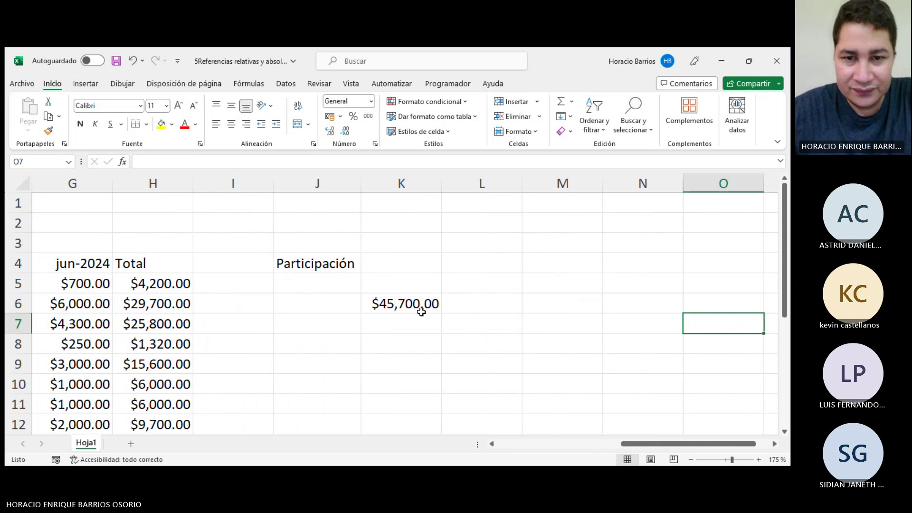
Copy the sum formula from K6 to K2 and check the range the pasted formula references.
click(418, 305)
scroll(418, 302, down, 3)
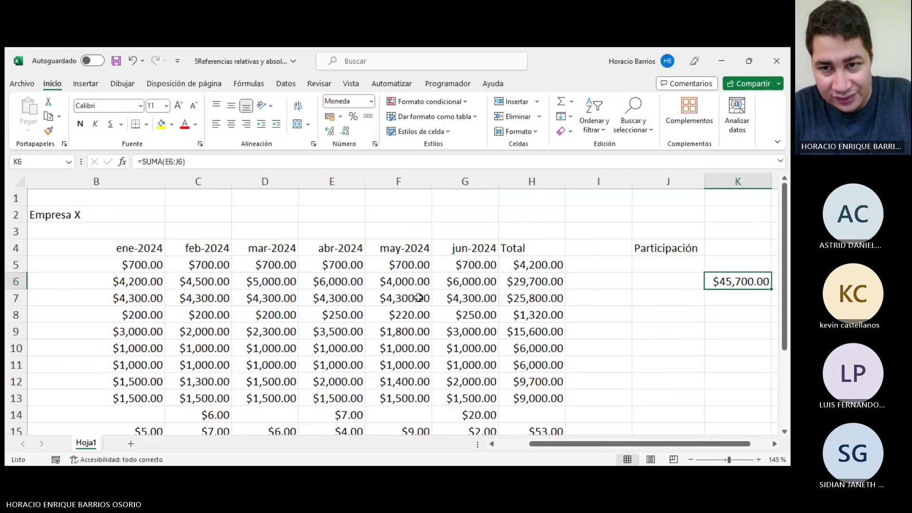
scroll(446, 286, down, 1)
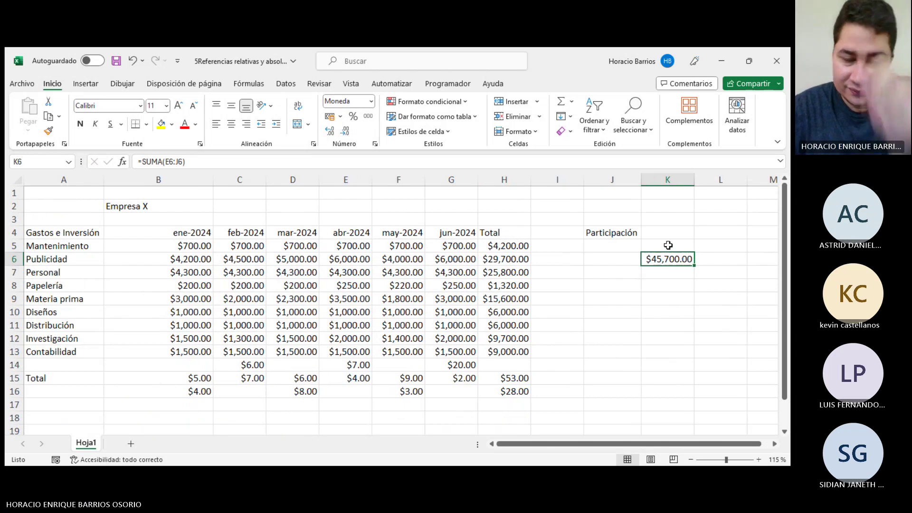
key(ctrl+c)
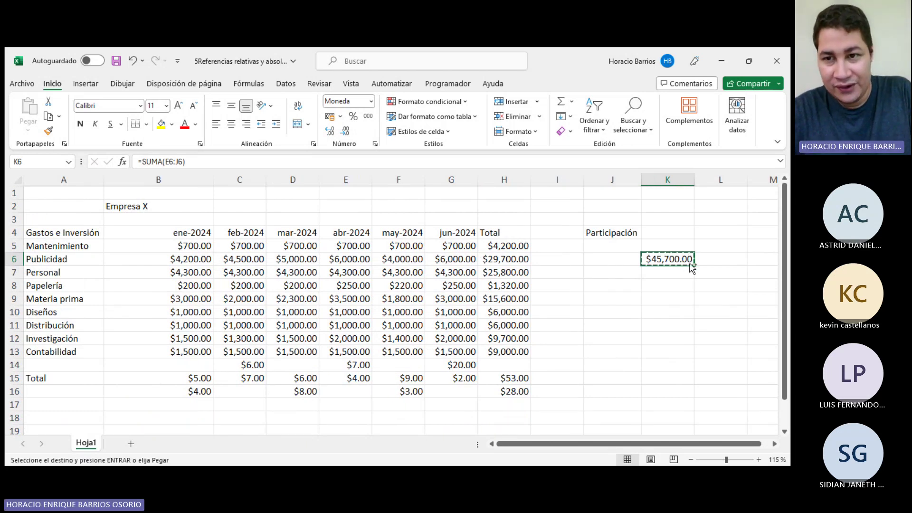
click(673, 207)
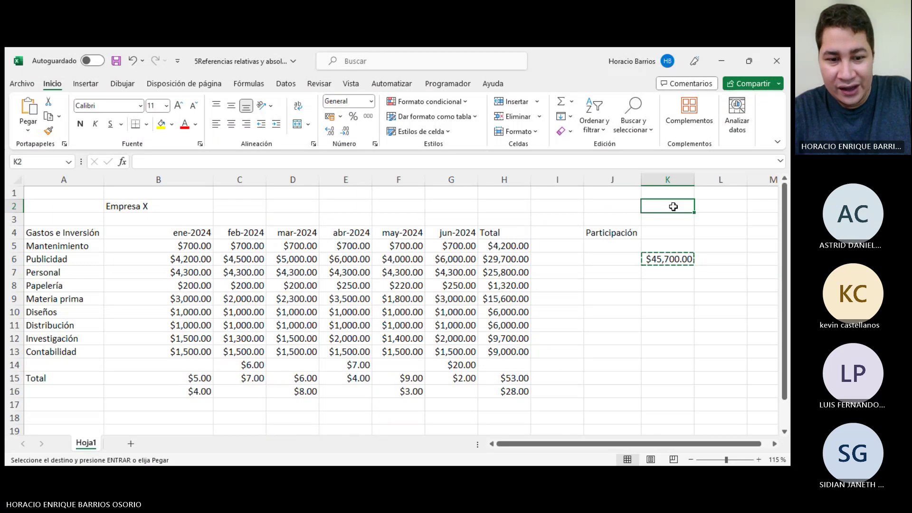
key(ctrl+v)
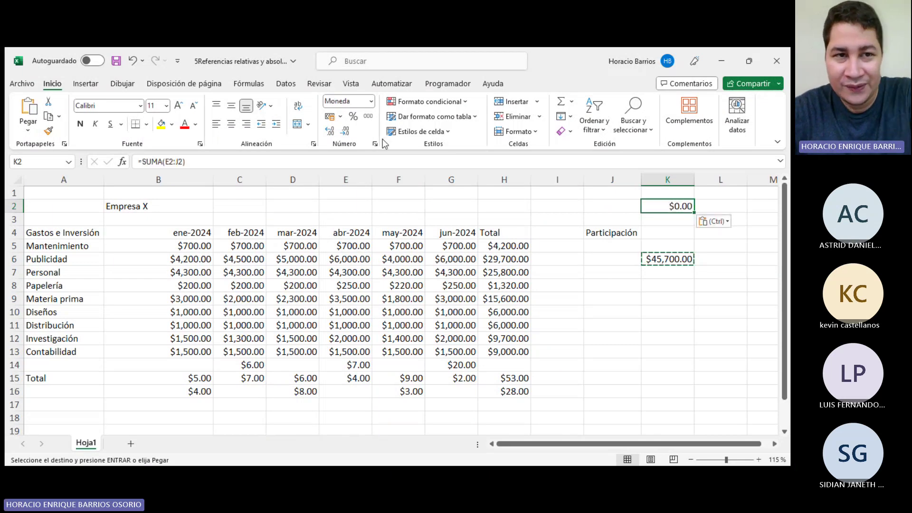
key(F2)
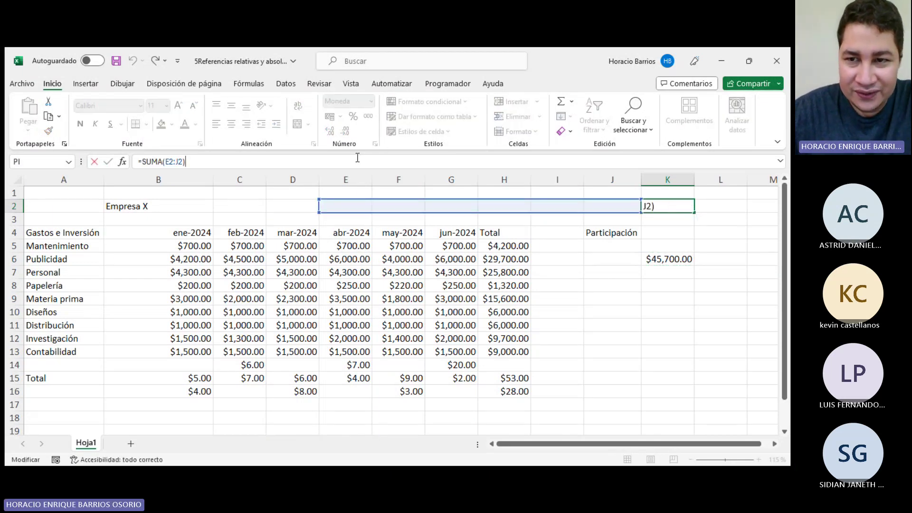
key(Return)
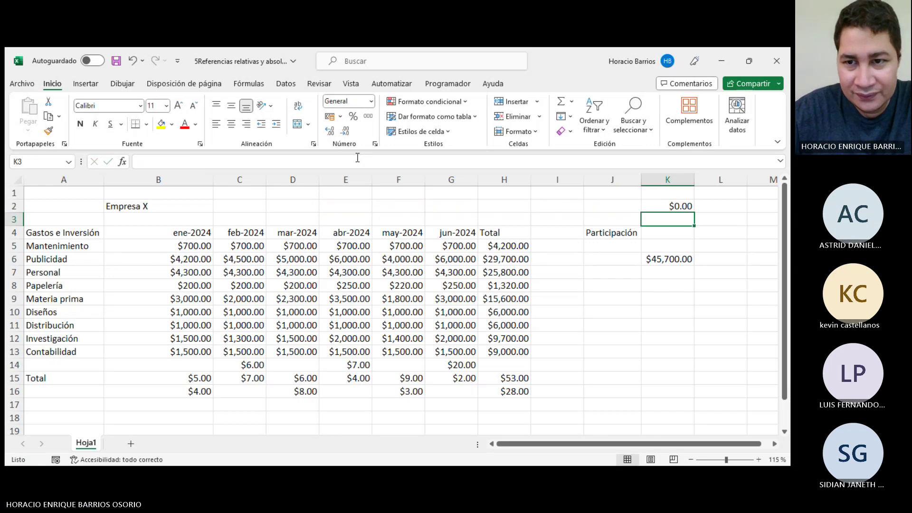
Copy the sum formula from K2 to K4 beside the Participación heading and check its referenced range.
click(614, 222)
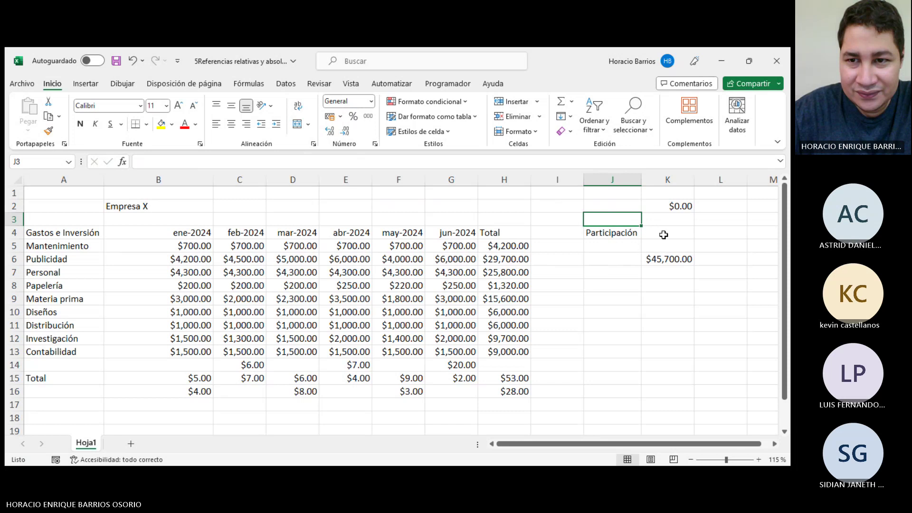
click(629, 242)
click(658, 234)
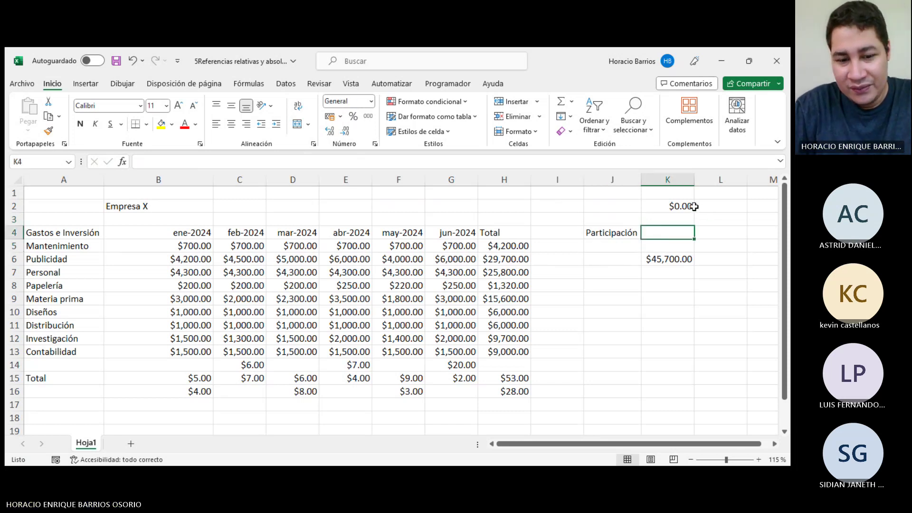
click(691, 206)
key(ctrl+c)
click(669, 234)
key(ctrl+v)
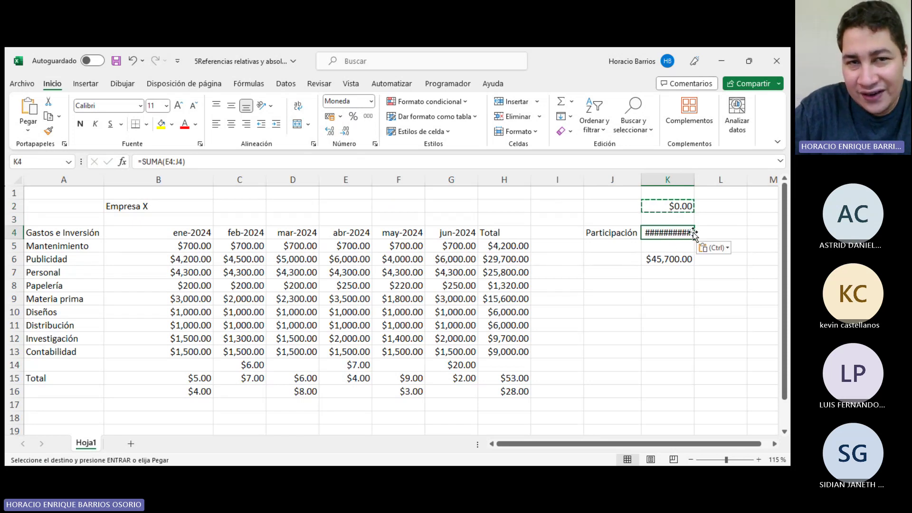
click(395, 164)
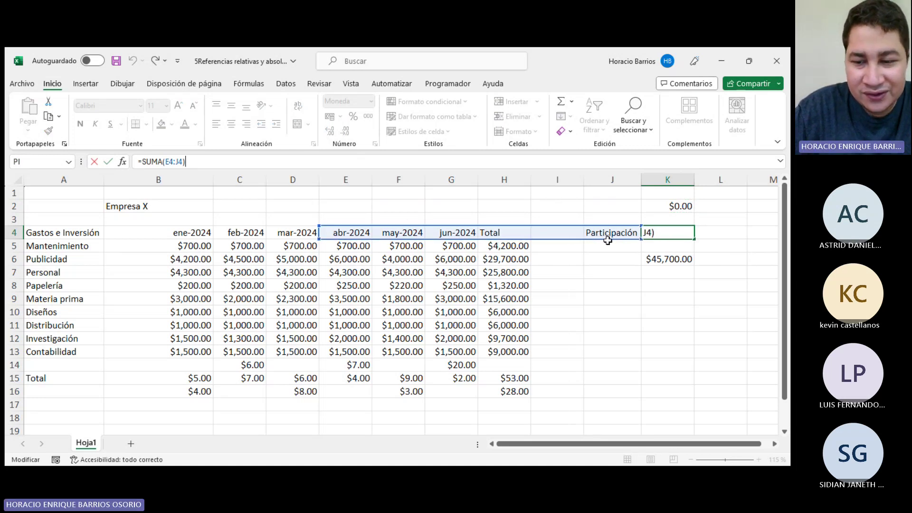
key(Return)
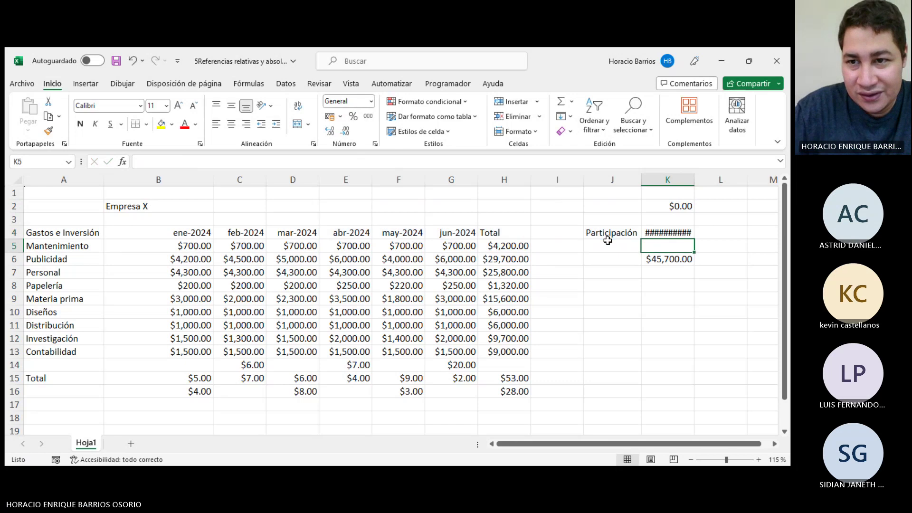
Widen column K so that the full amount in K4 fits.
click(680, 233)
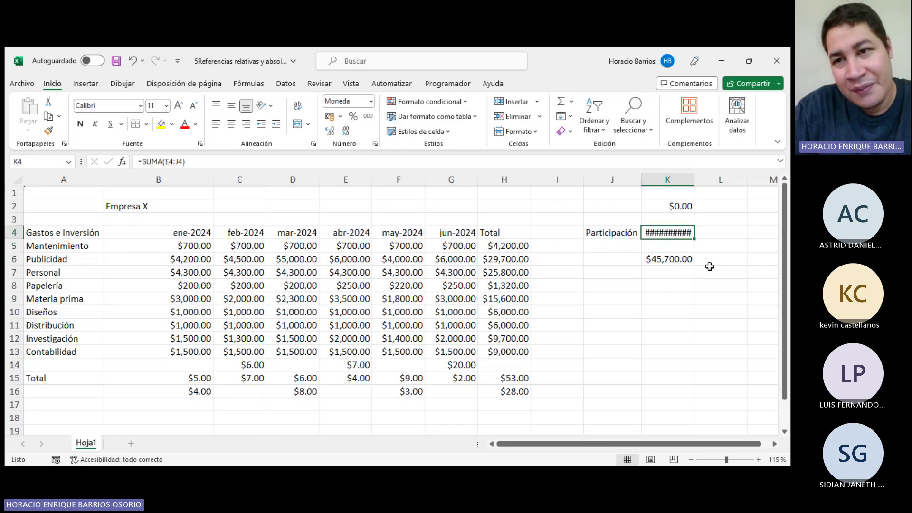
ctrl+scroll(726, 261, up, 1)
drag(560, 443, 609, 443)
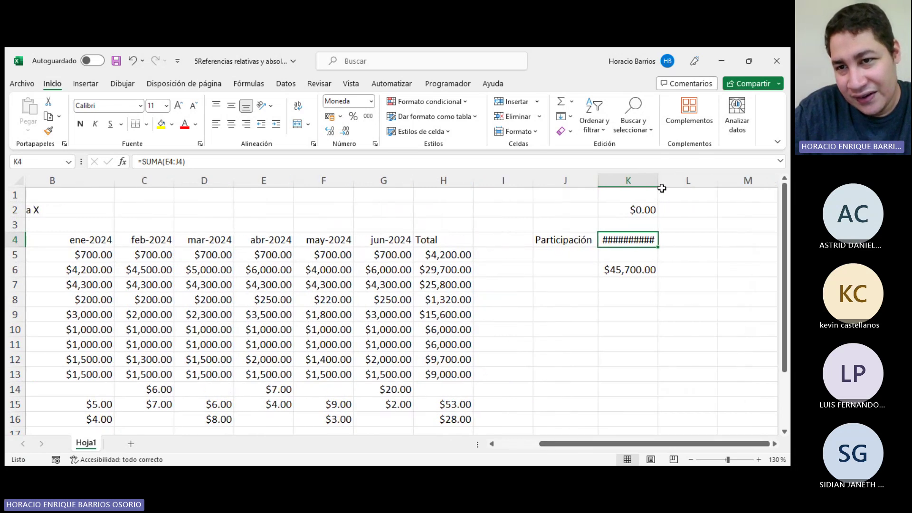
mouse_move(657, 180)
mouse_down()
mouse_move(679, 186)
mouse_move(658, 186)
mouse_up()
drag(656, 188, 692, 191)
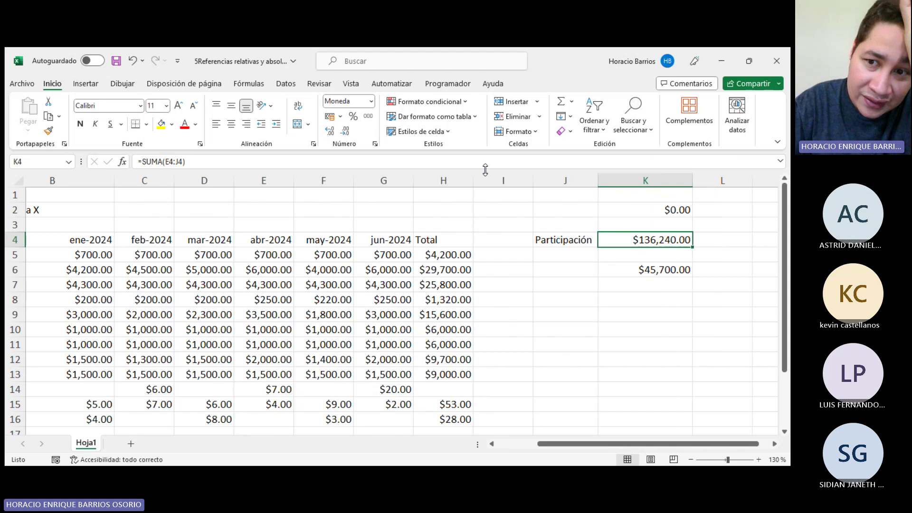
Examine the range referenced by the formula in K4 and the date values stored in the abr-2024 to jun-2024 headings.
click(241, 162)
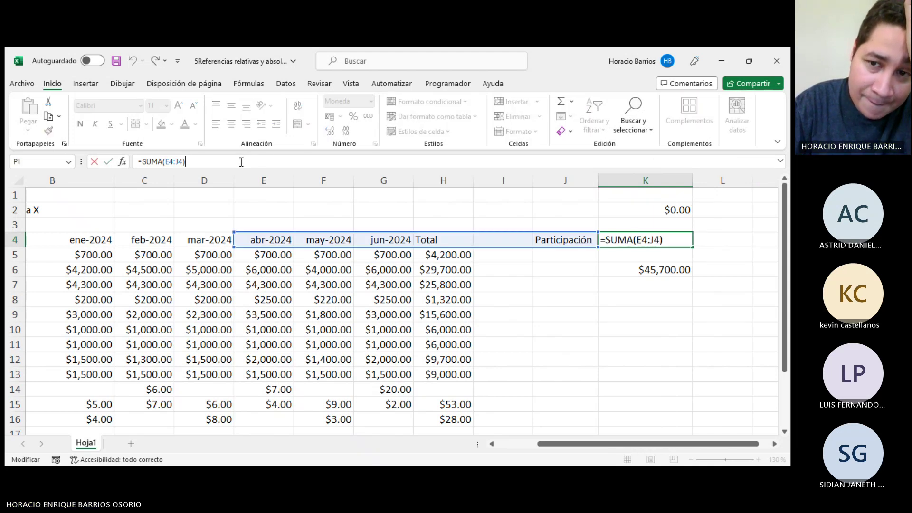
key(Return)
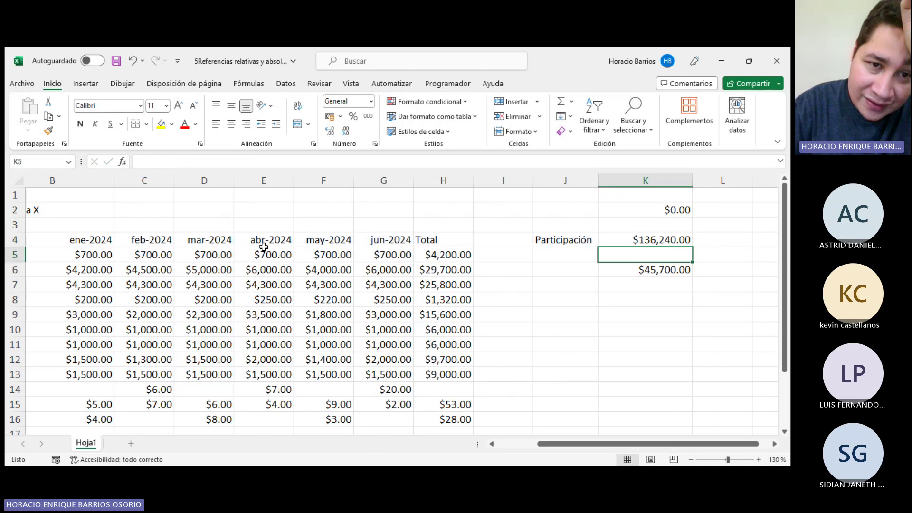
drag(265, 240, 401, 238)
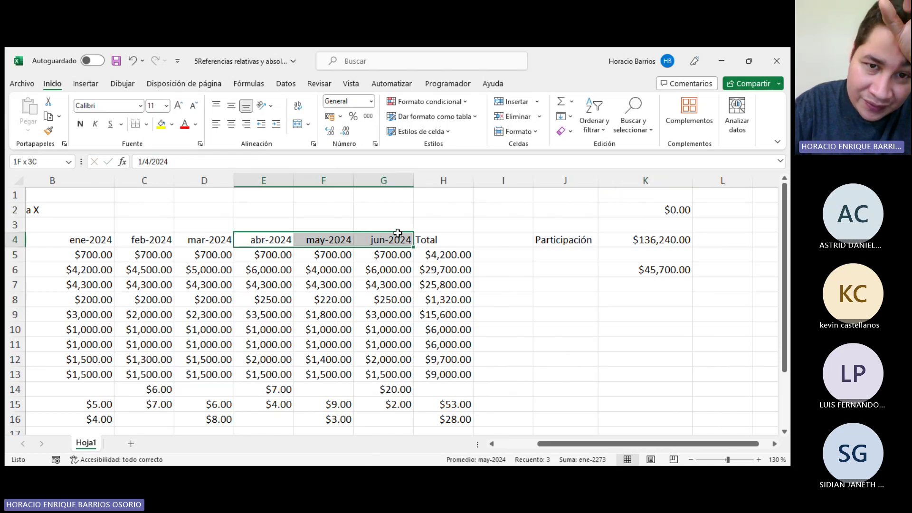
click(246, 238)
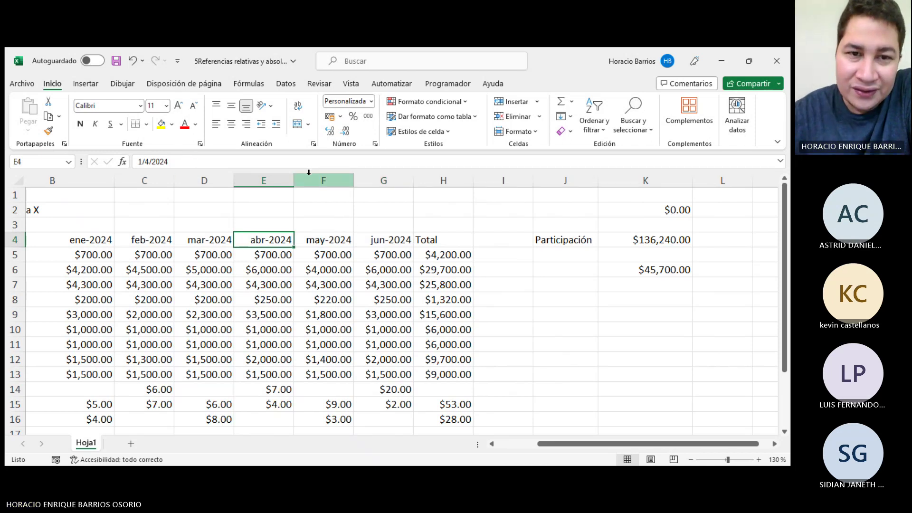
key(Right)
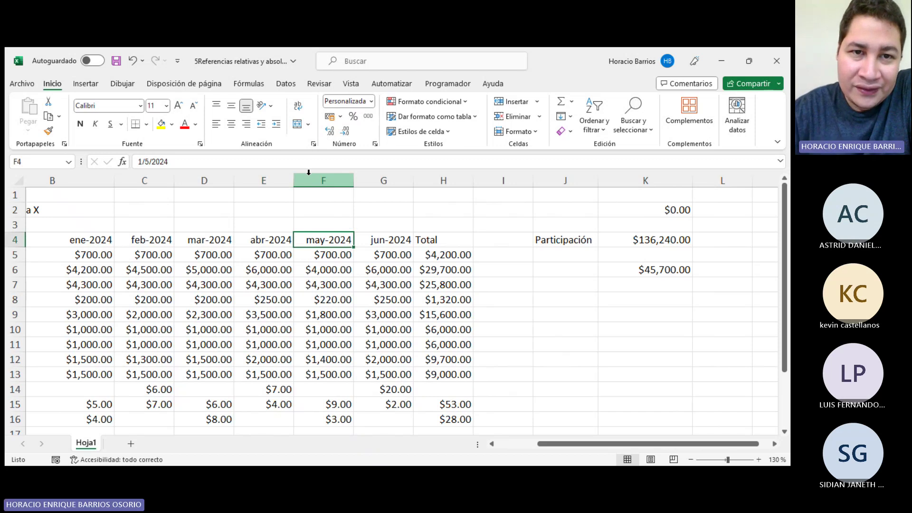
click(644, 238)
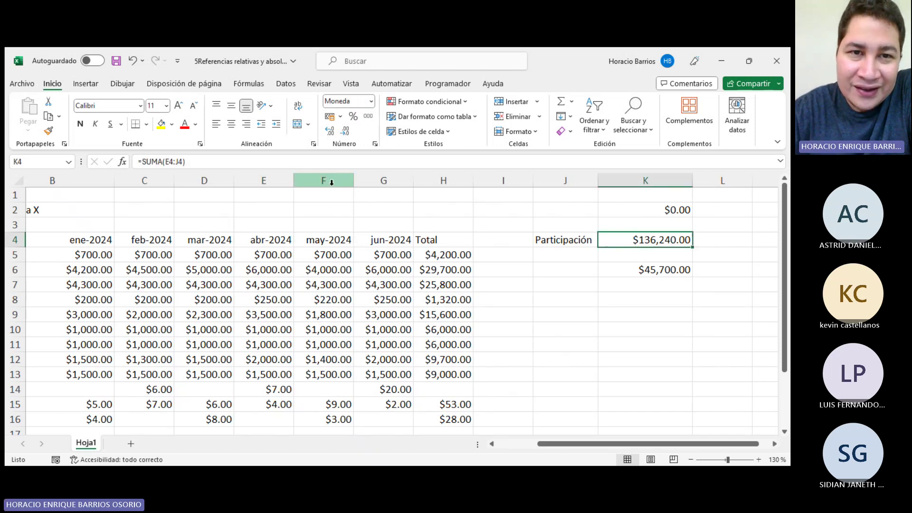
click(306, 165)
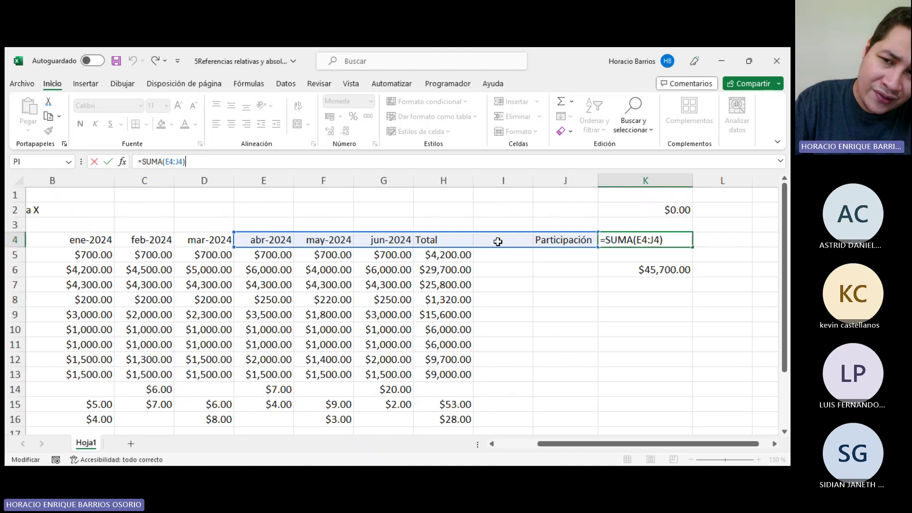
key(Return)
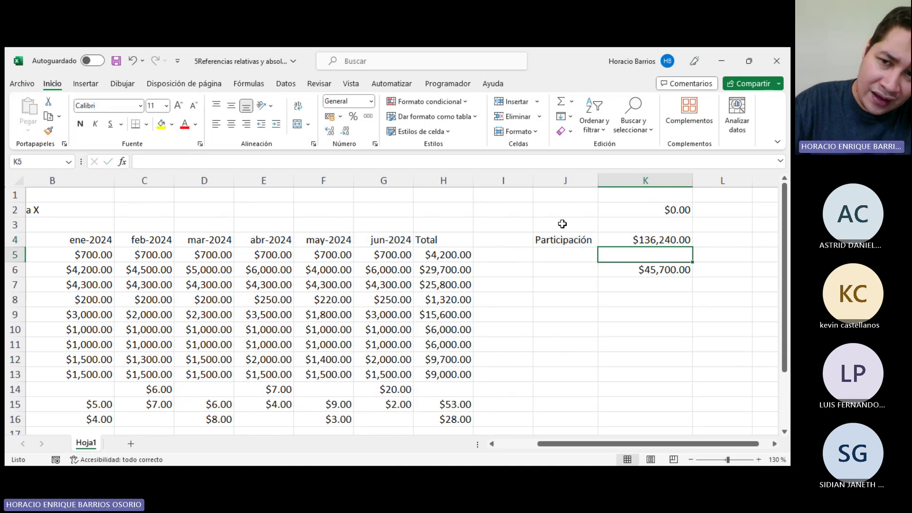
Delete the sum formula from K4, undo the deletion and recheck the formula's cell references.
click(641, 242)
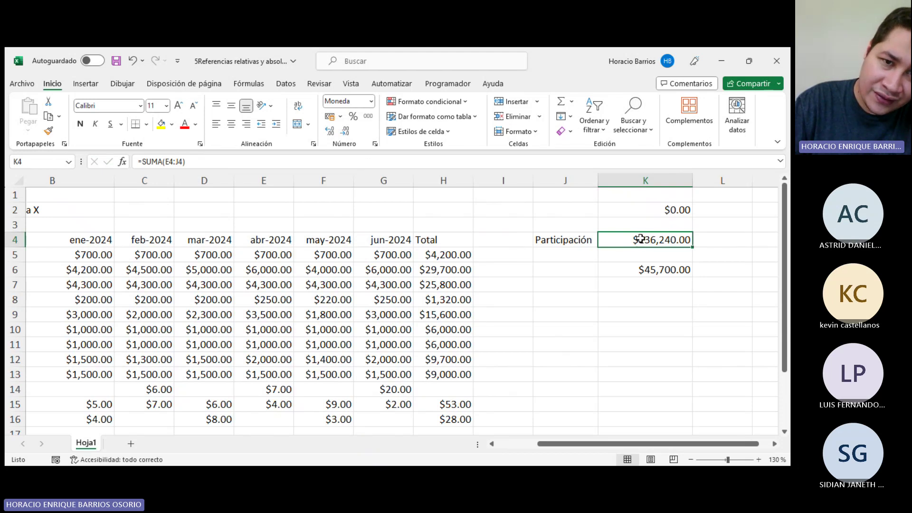
key(F2)
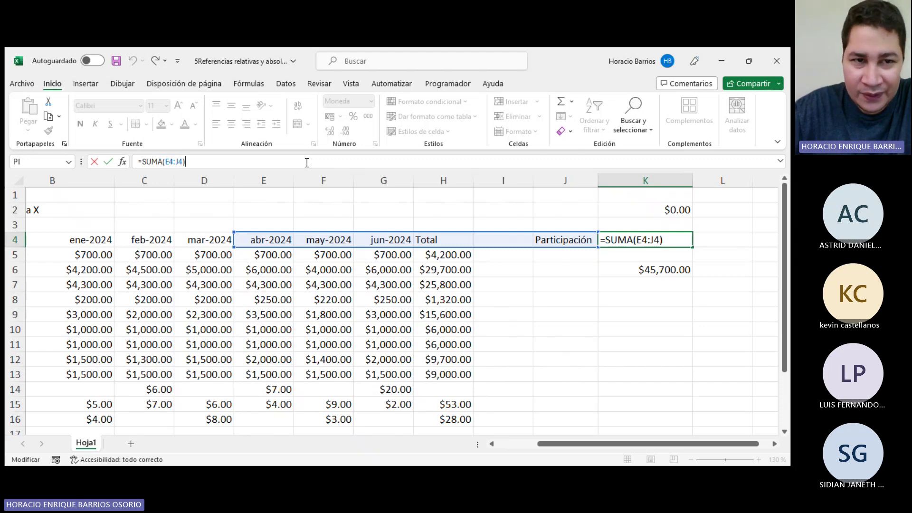
key(BackSpace)
key(BackSpace)
key(BackSpace)
key(BackSpace)
key(BackSpace)
key(BackSpace)
key(BackSpace)
key(BackSpace)
key(BackSpace)
key(BackSpace)
key(BackSpace)
key(BackSpace)
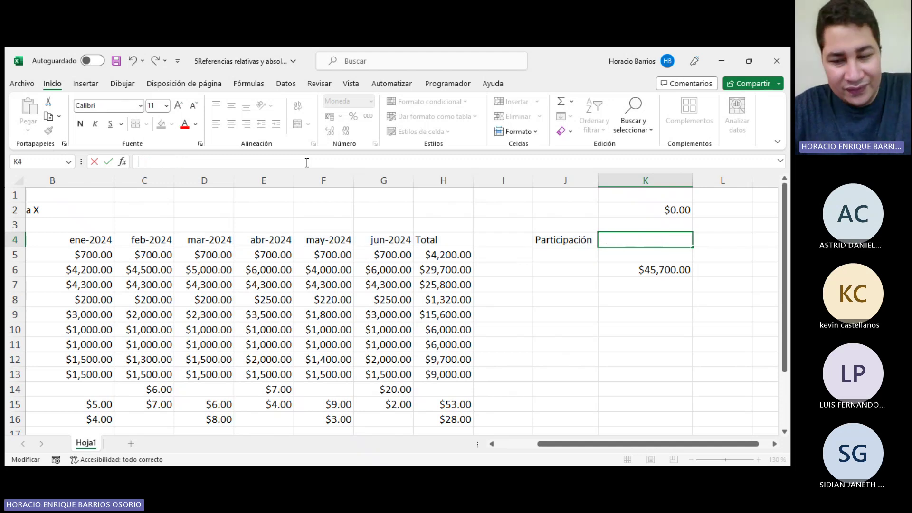
key(Return)
key(ctrl+z)
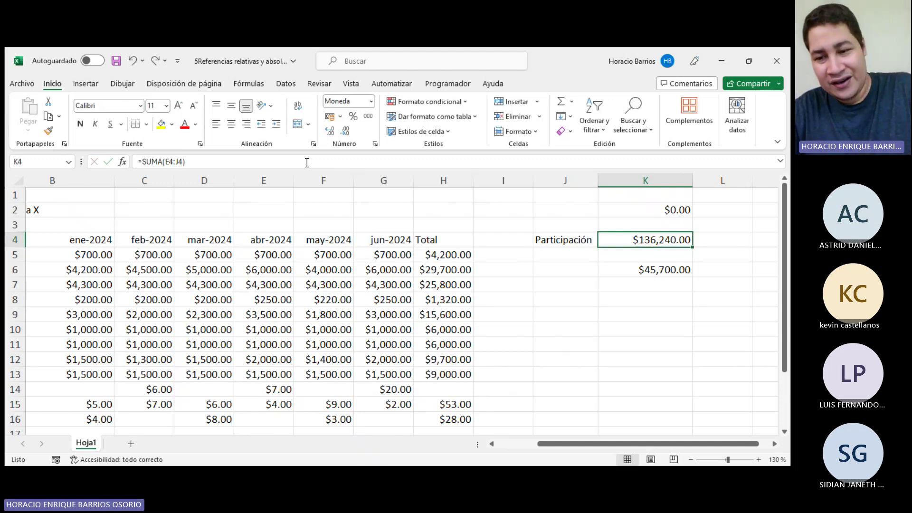
click(307, 162)
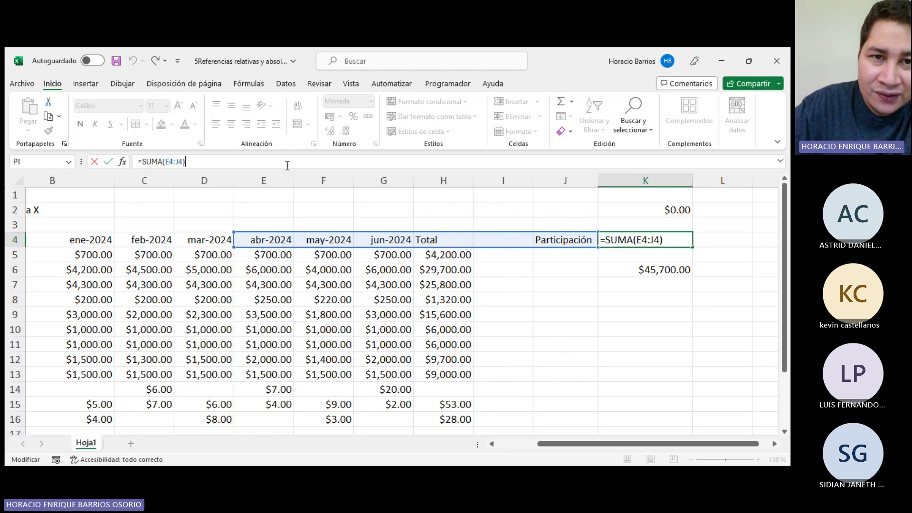
key(Return)
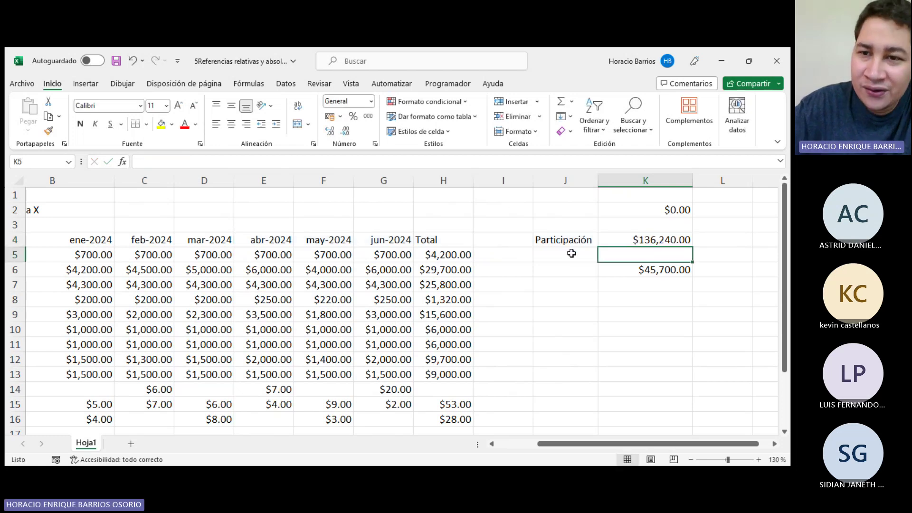
Clear the example sum formulas from cells K2 to K6 beside the Participación heading.
click(653, 240)
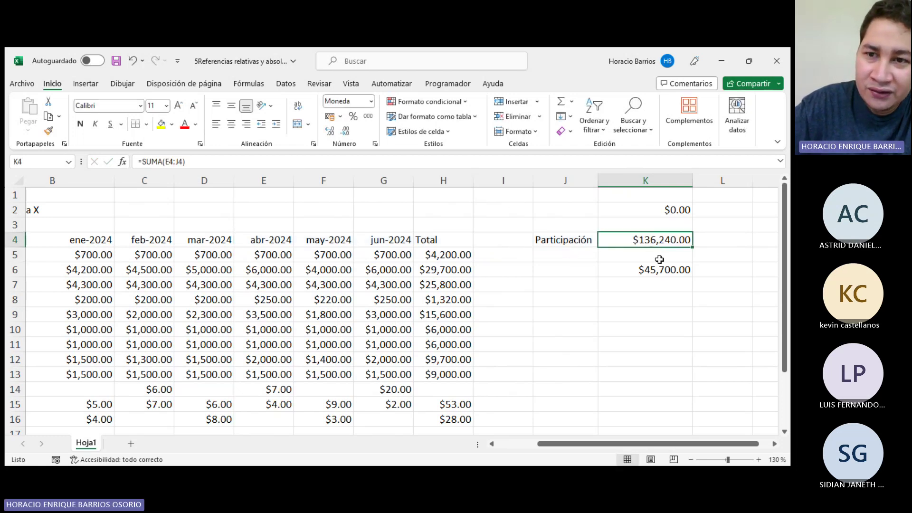
drag(646, 269, 652, 206)
key(Delete)
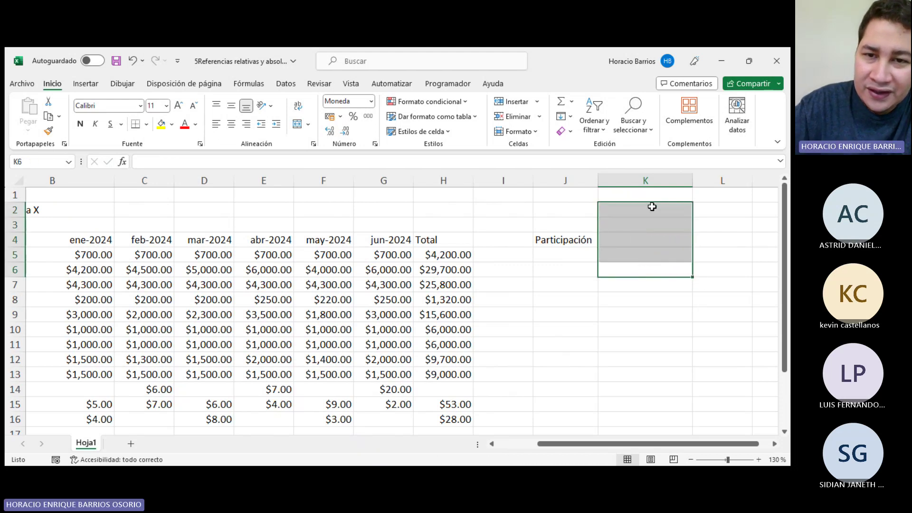
scroll(563, 283, down, 3)
click(476, 270)
scroll(523, 278, up, 3)
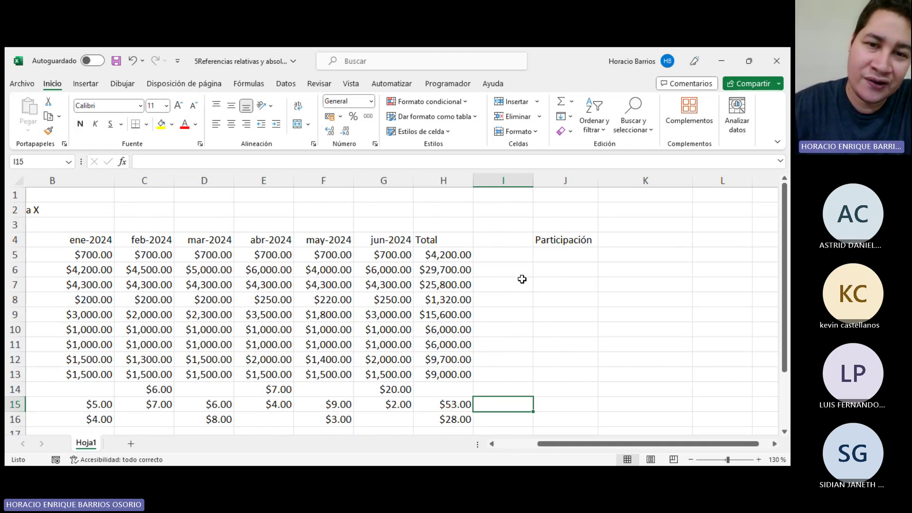
Examine the individual cells referenced by the SUMA formula in H16.
scroll(522, 279, down, 2)
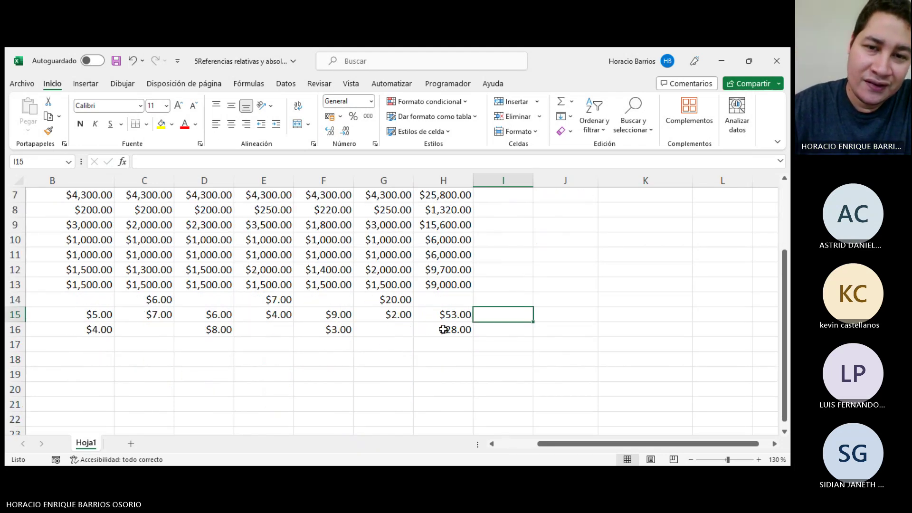
click(443, 329)
click(241, 162)
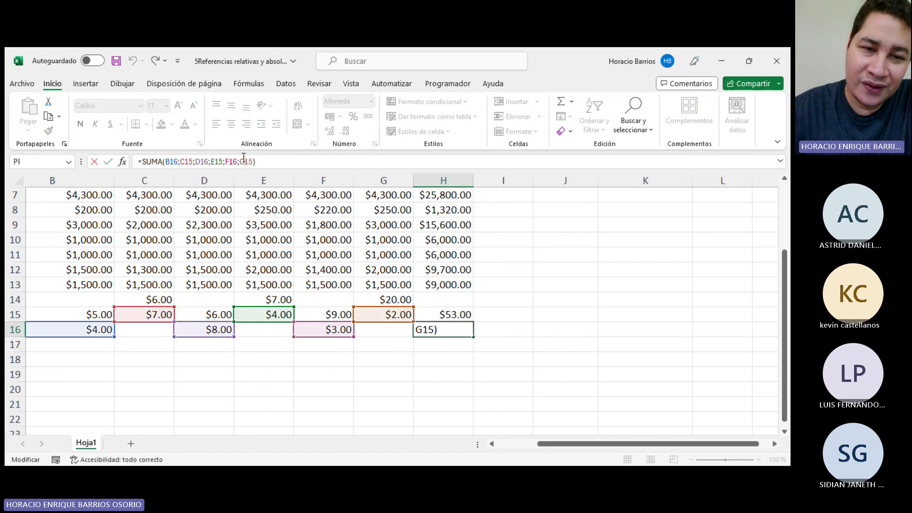
key(Return)
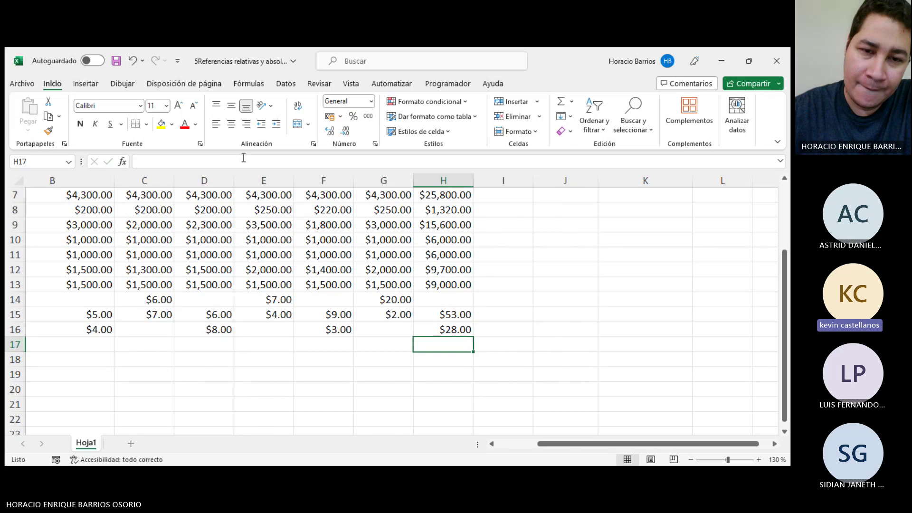
key(Up)
key(Up)
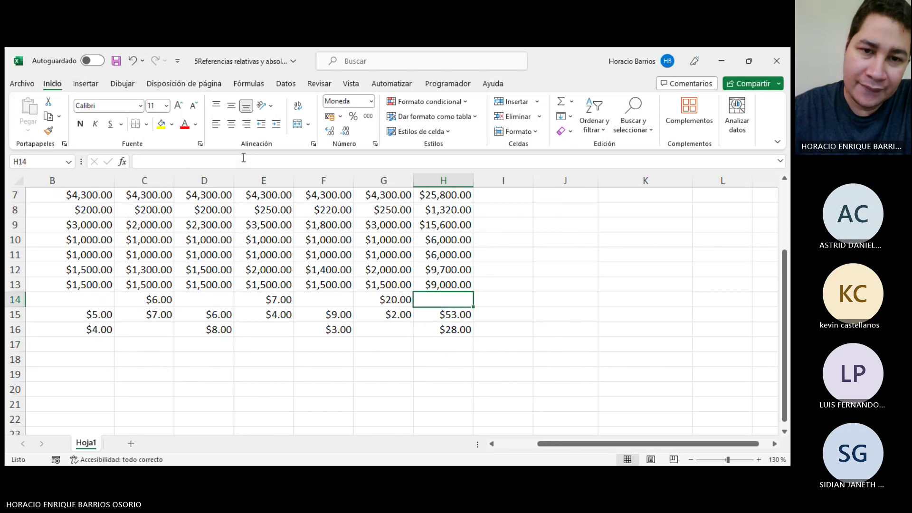
click(217, 162)
key(Return)
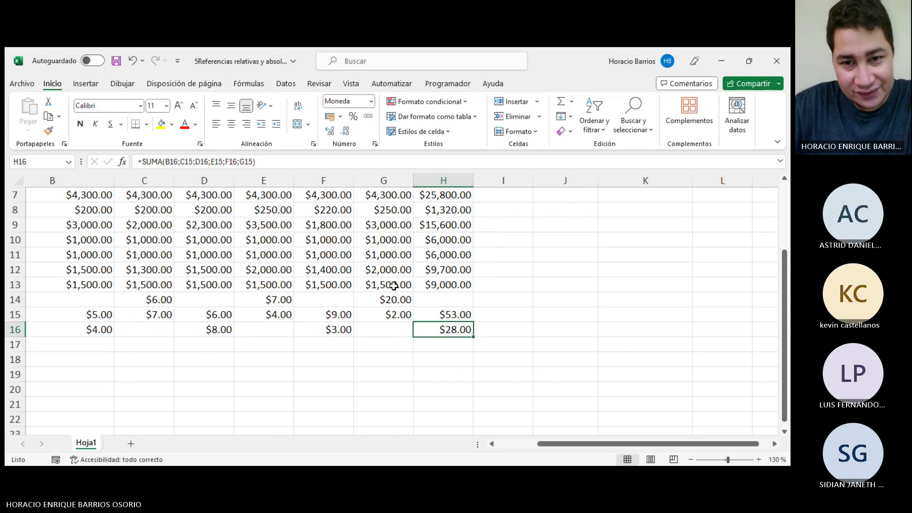
Clear the practice values and formulas from B14 to H16 below the expense table.
drag(439, 329, 99, 302)
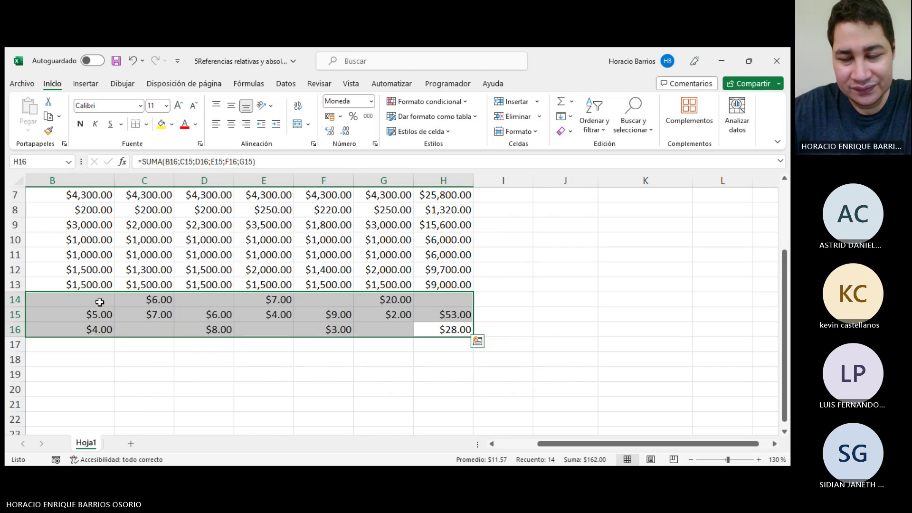
key(Delete)
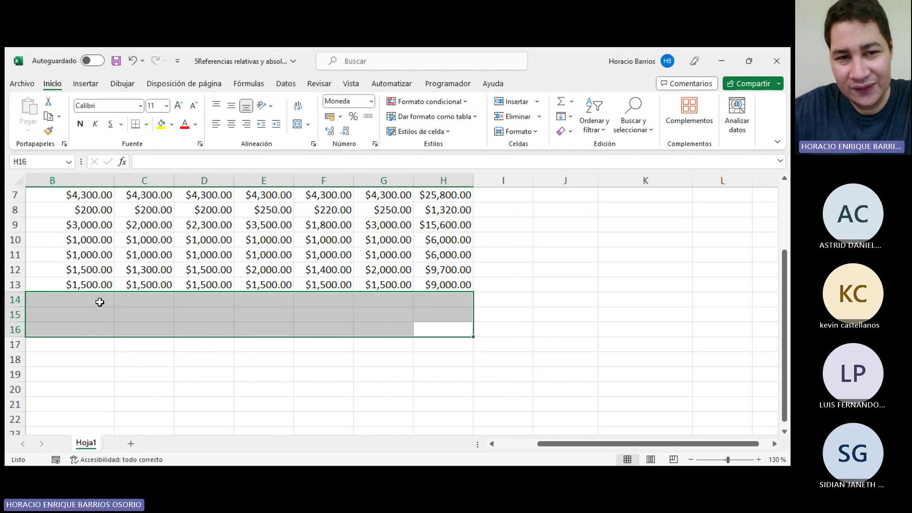
click(365, 326)
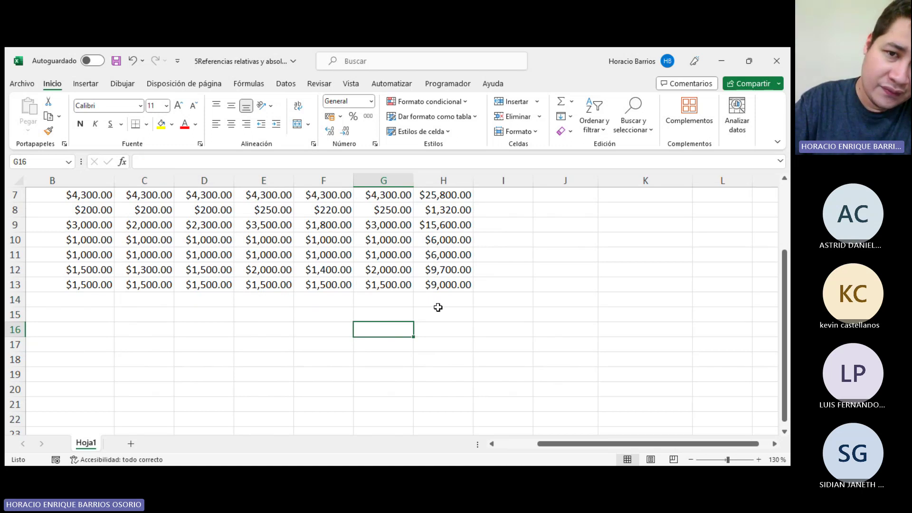
Check row by row which range each SUMA formula in the Total column references, from H5 down to H13.
scroll(438, 308, up, 2)
mouse_move(556, 443)
mouse_down()
mouse_move(513, 446)
mouse_move(549, 445)
mouse_up()
click(594, 254)
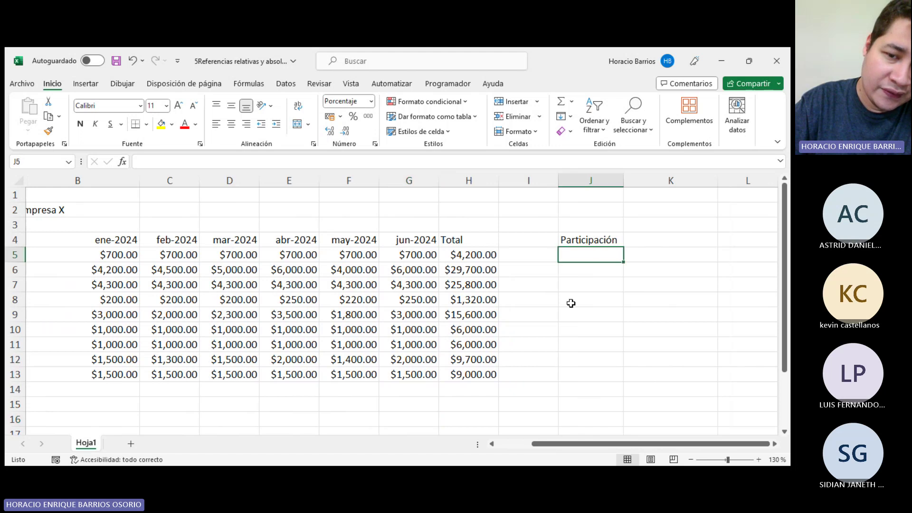
click(478, 256)
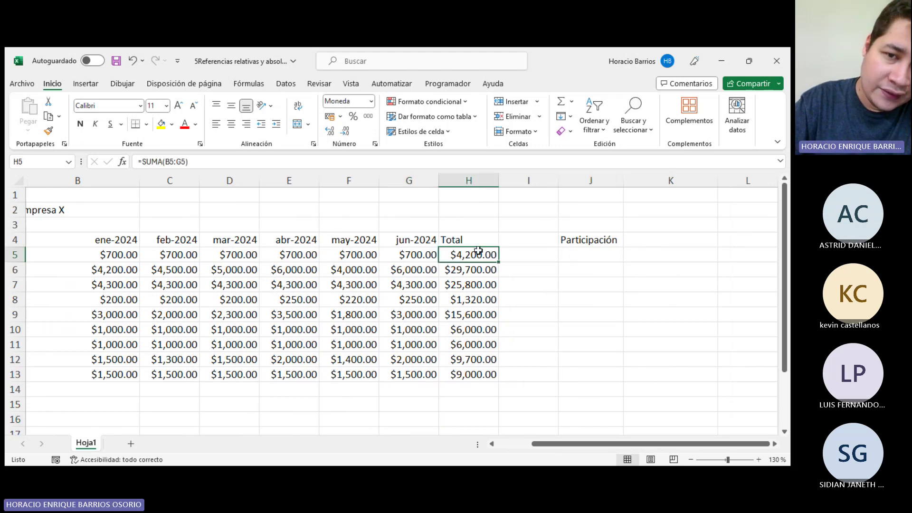
click(478, 239)
click(474, 253)
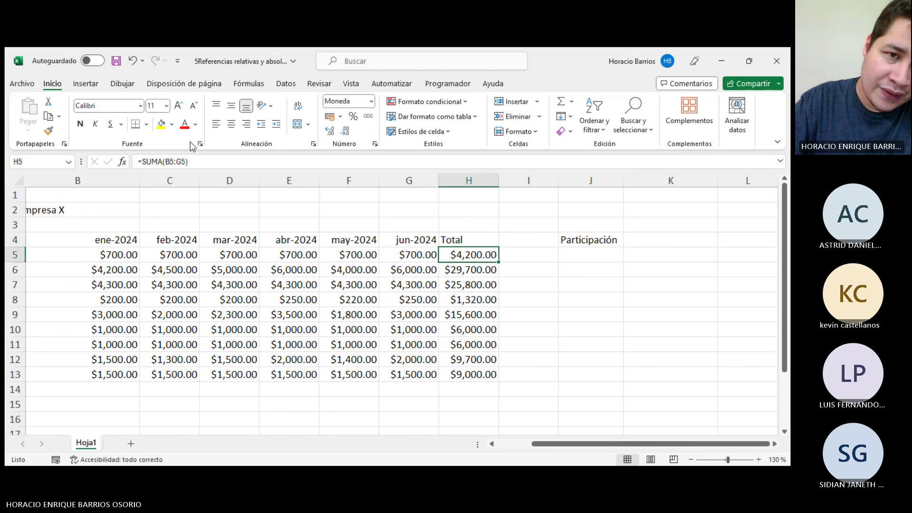
click(192, 159)
key(Return)
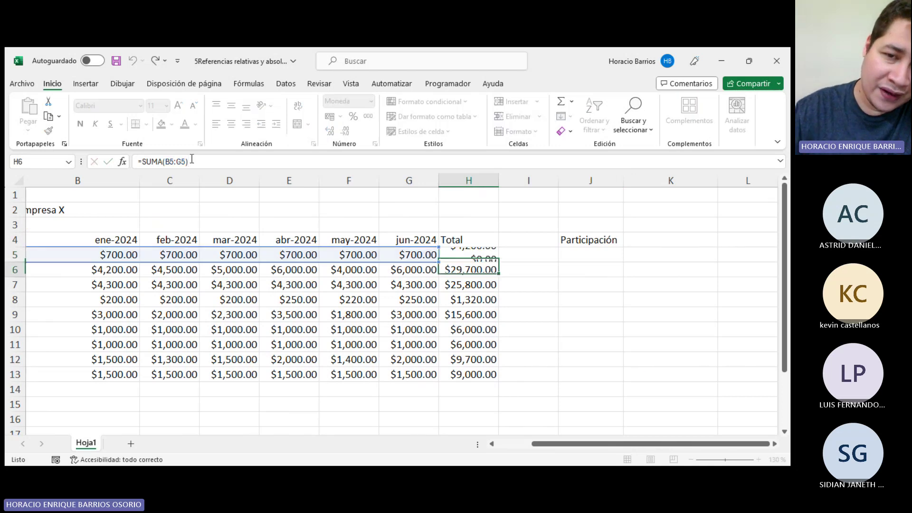
click(192, 158)
key(Return)
click(191, 158)
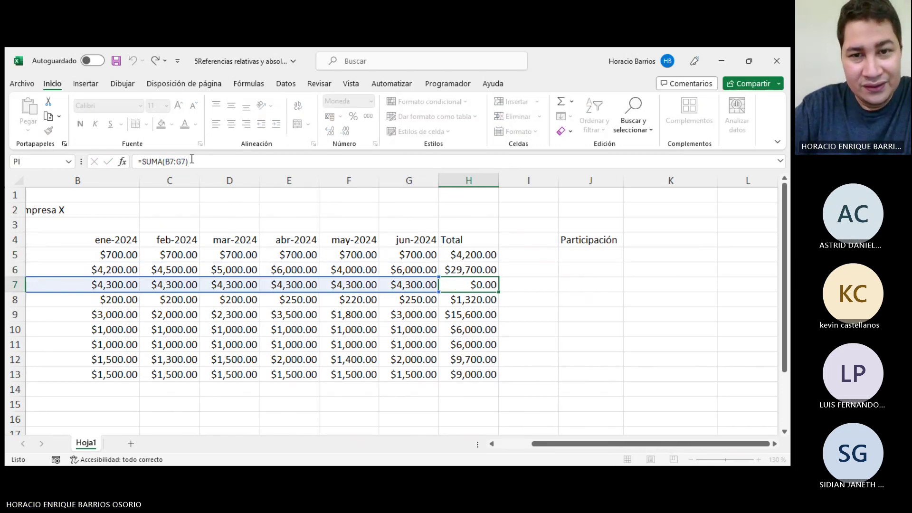
key(Return)
click(191, 158)
key(Return)
click(192, 159)
key(Return)
click(192, 158)
key(Return)
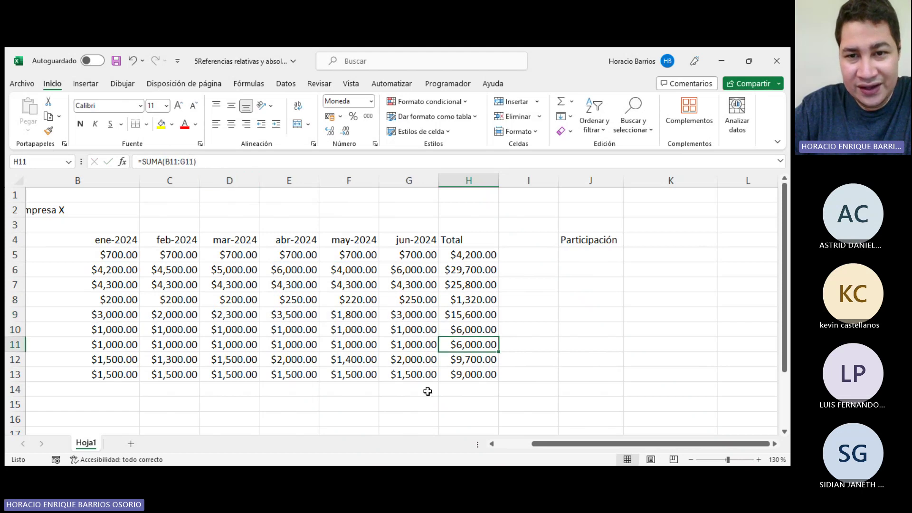
click(468, 359)
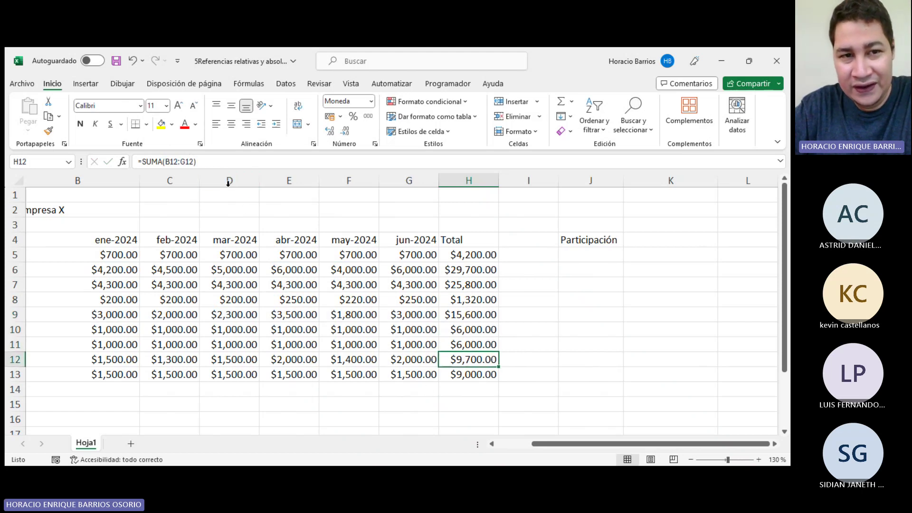
click(237, 166)
key(Return)
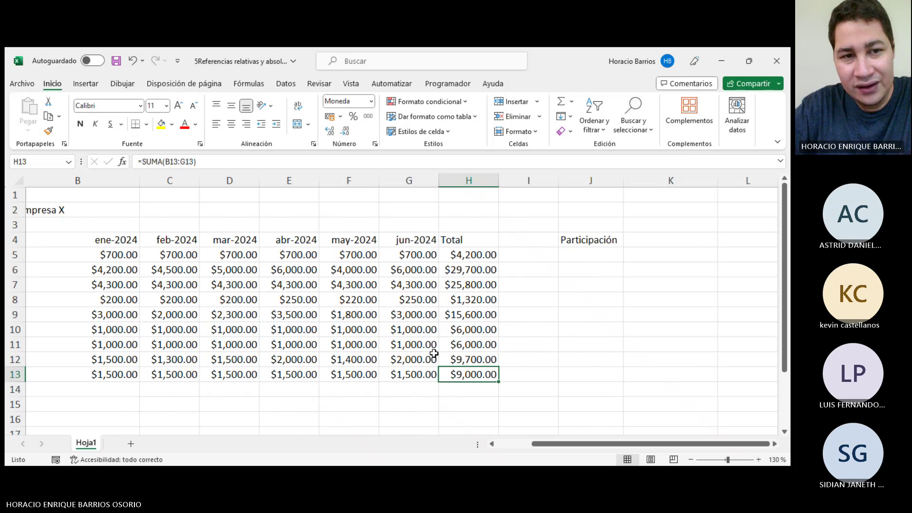
Review the Participación column against the expense categories in column A and their totals in H5 to H13.
click(587, 254)
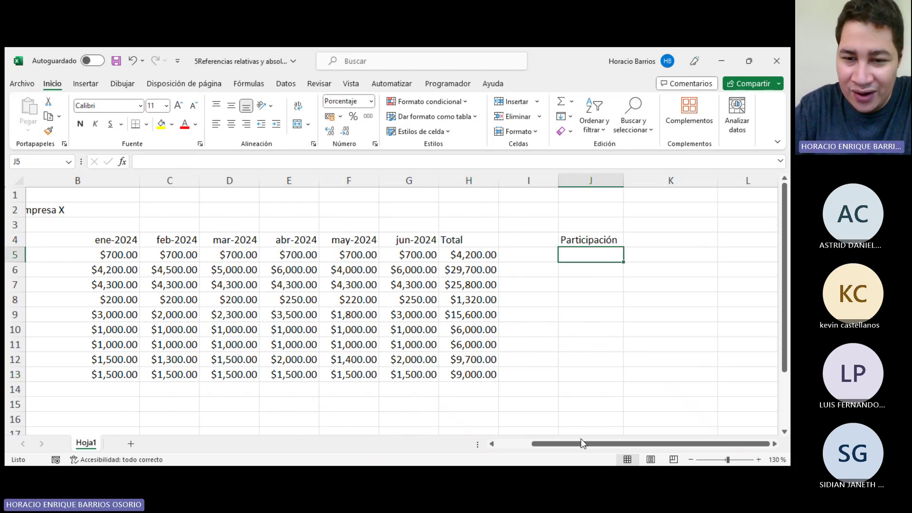
drag(584, 444, 517, 442)
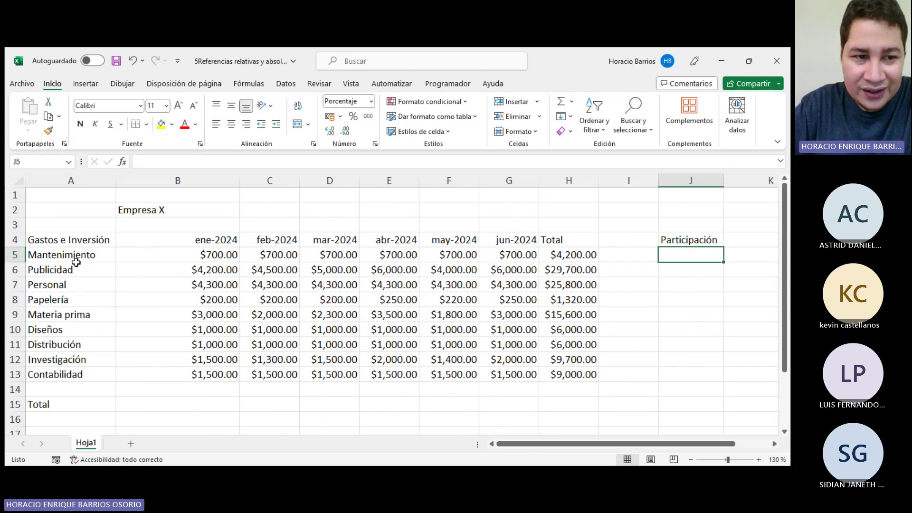
drag(548, 445, 592, 444)
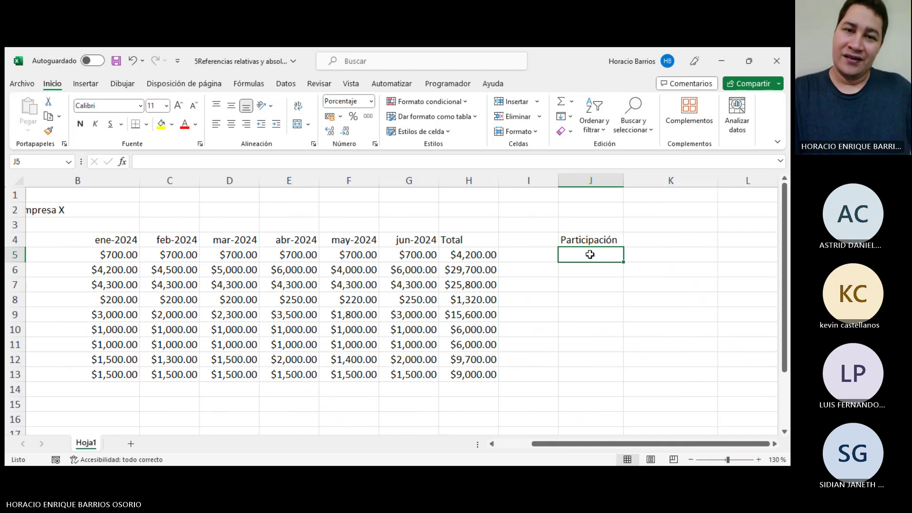
click(469, 255)
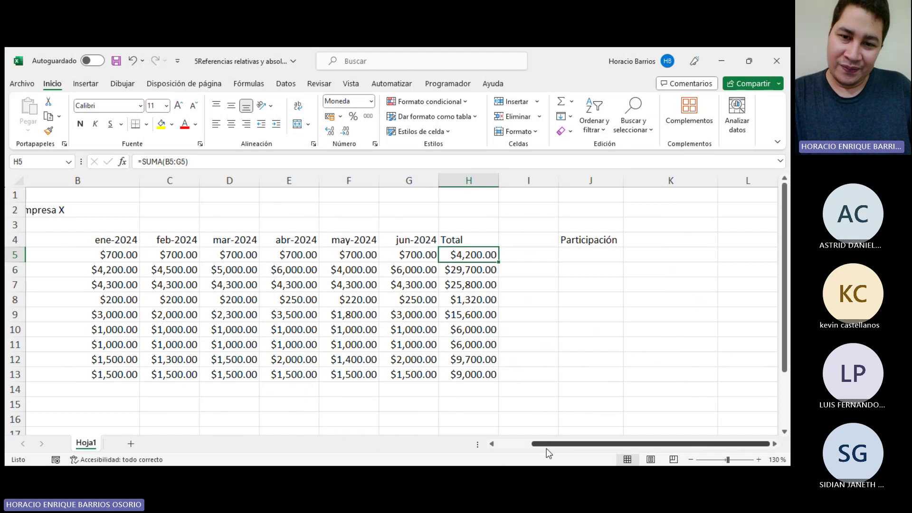
drag(546, 449, 505, 448)
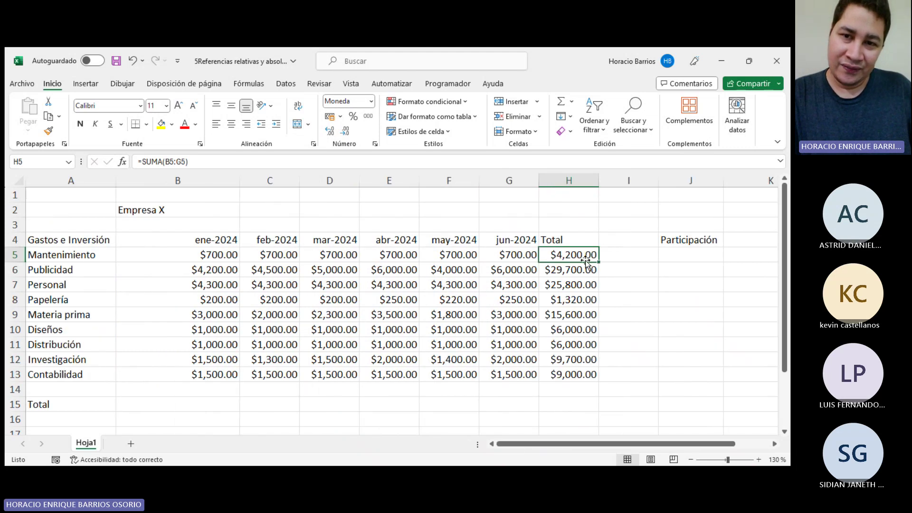
drag(585, 255, 580, 373)
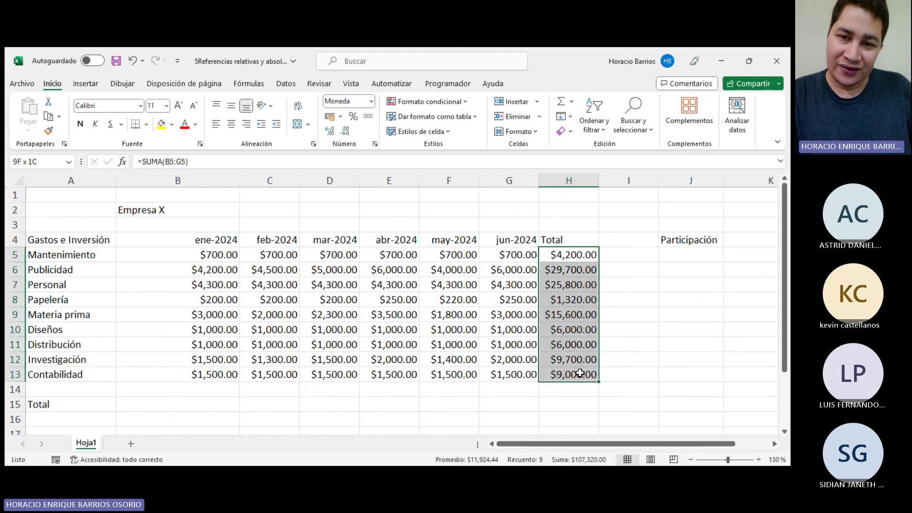
Enter =SUMA(H5:H13) in H15 of the Total row and widen column H to fit the full amount.
scroll(580, 371, down, 3)
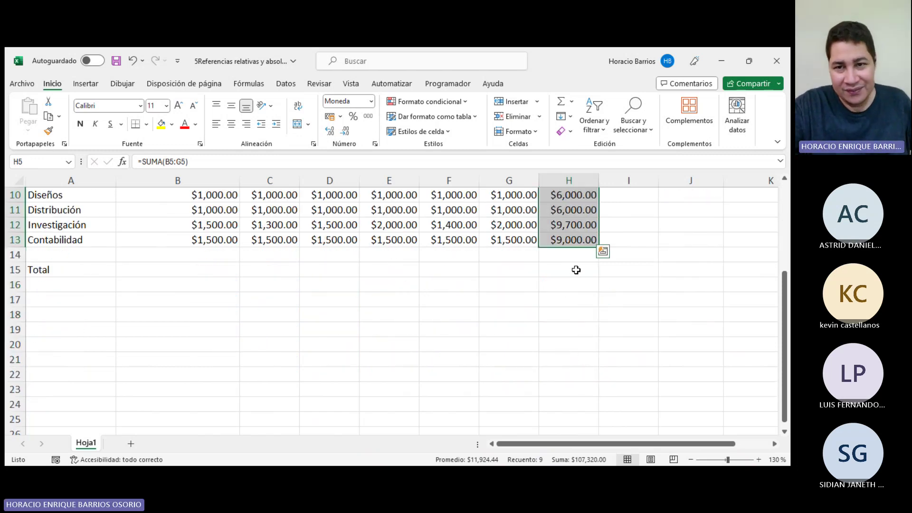
click(575, 266)
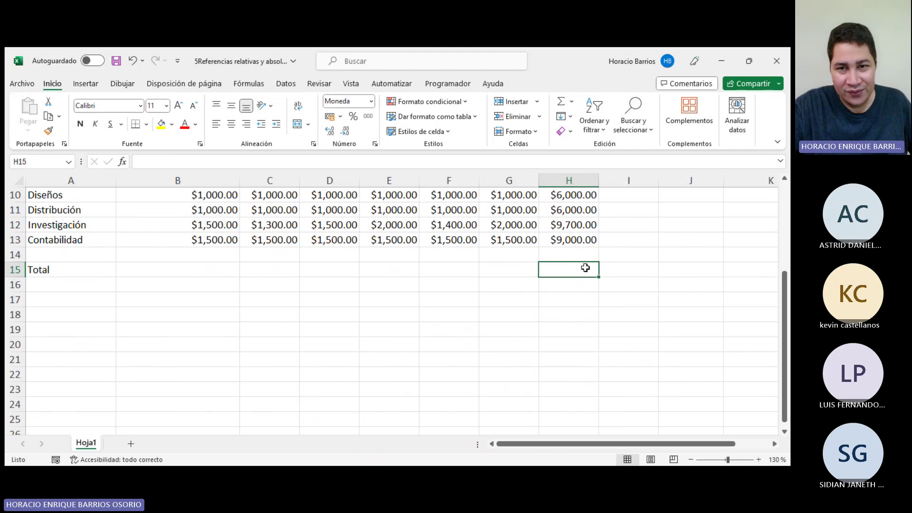
text(=su)
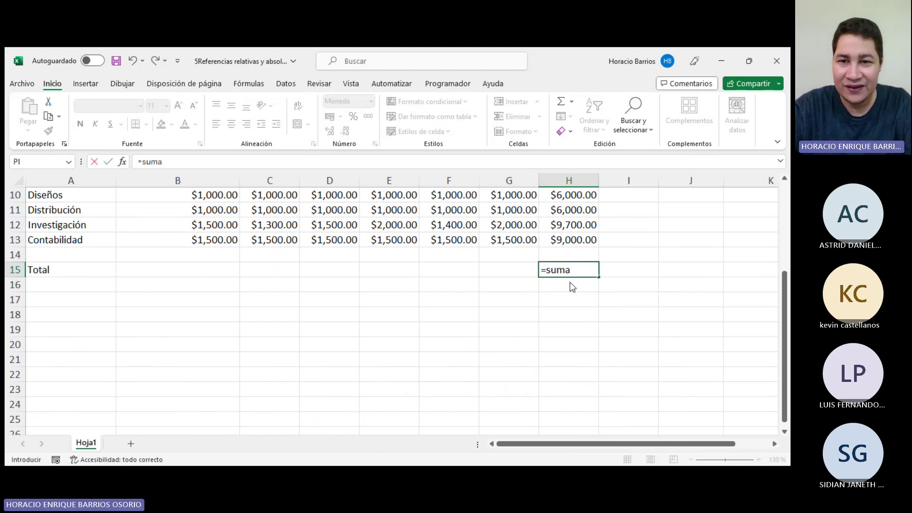
text(ma)
key(Tab)
scroll(617, 284, up, 3)
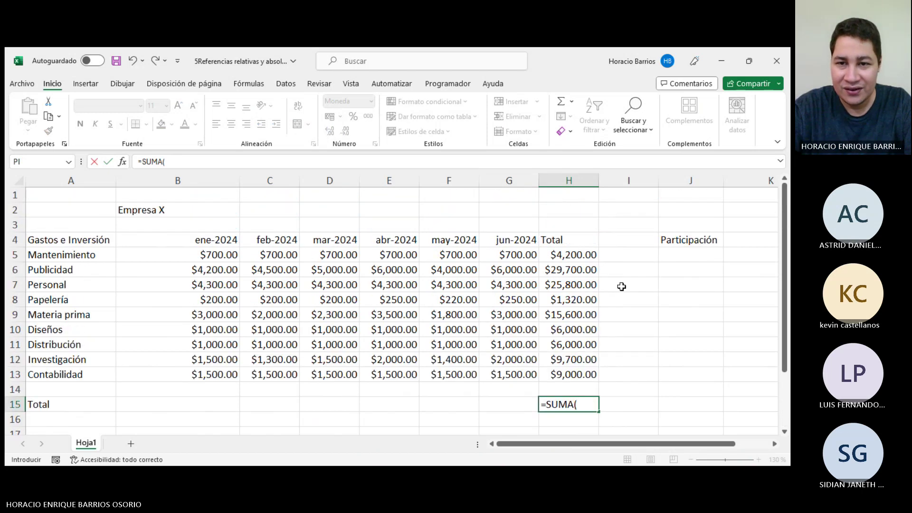
drag(555, 255, 565, 370)
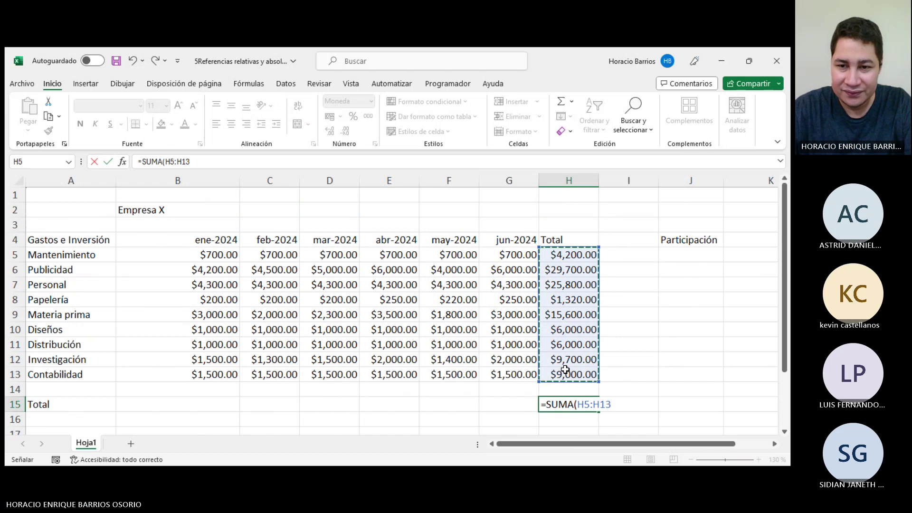
text())
key(Return)
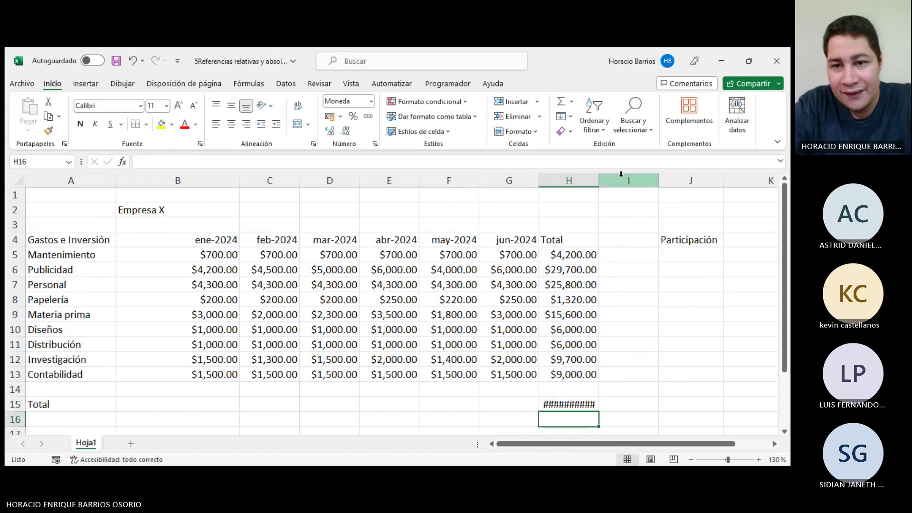
click(570, 405)
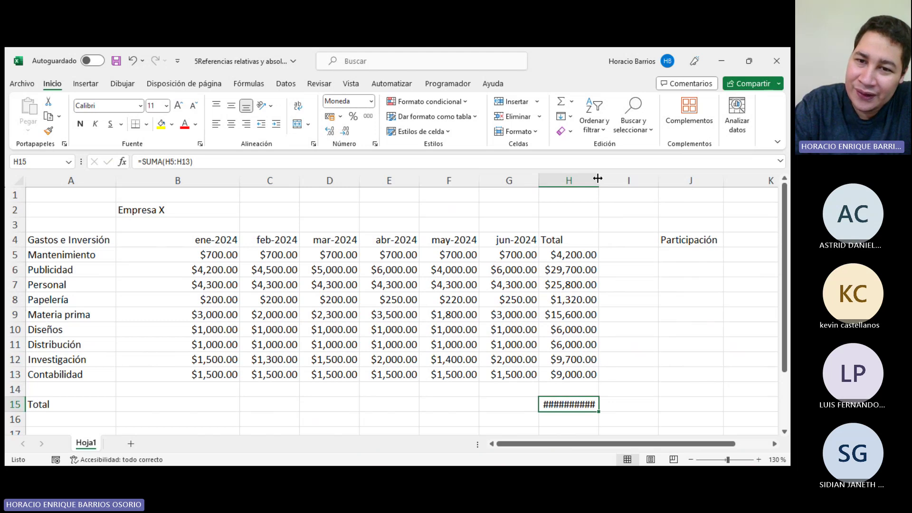
drag(598, 178, 610, 178)
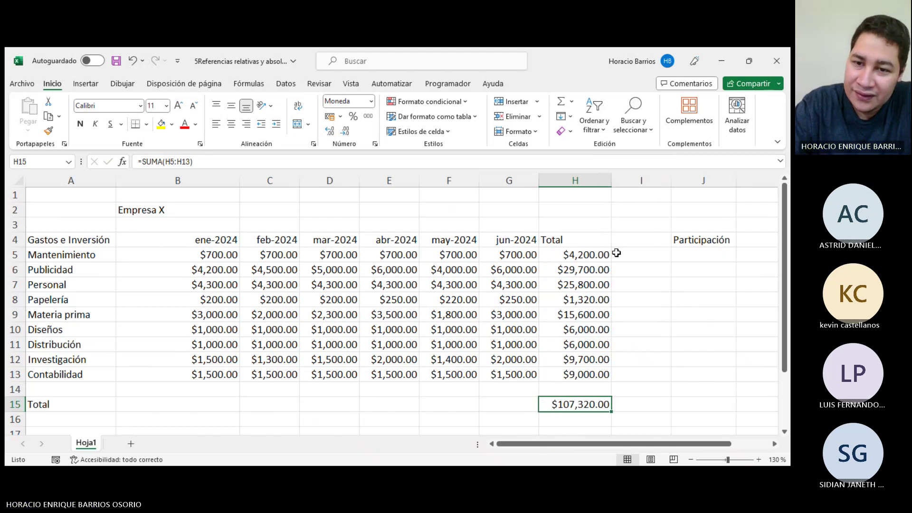
Examine the empty Total row cells beneath the monthly columns, selecting them and then C15.
scroll(616, 253, down, 2)
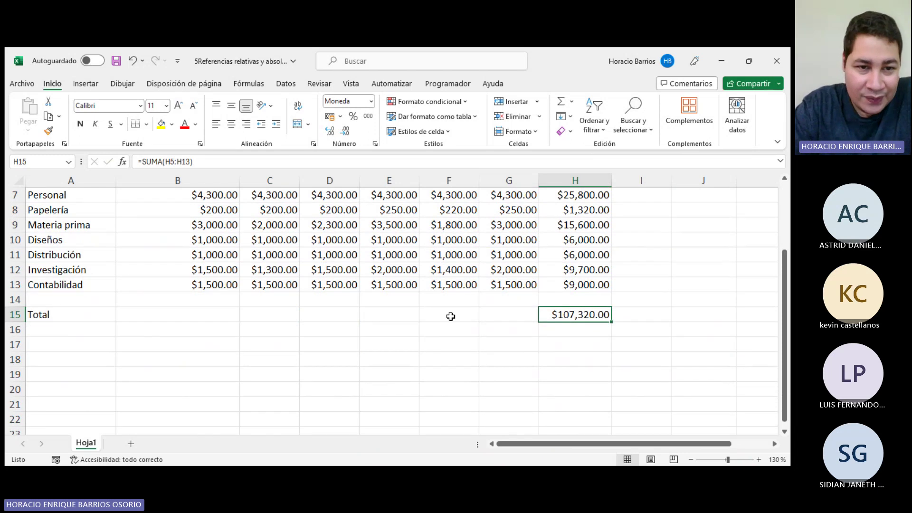
drag(204, 311, 482, 320)
click(266, 309)
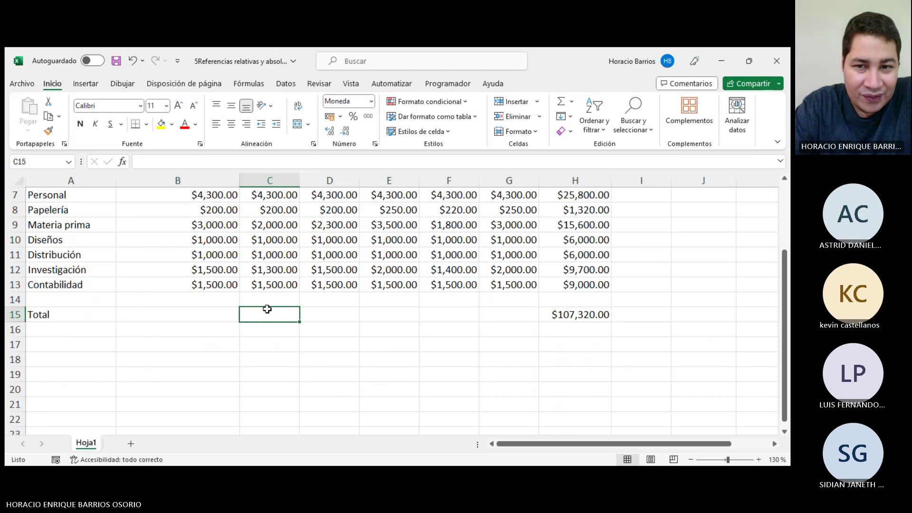
Copy the SUMA formula from H15 leftward across the Total row to B15.
click(602, 309)
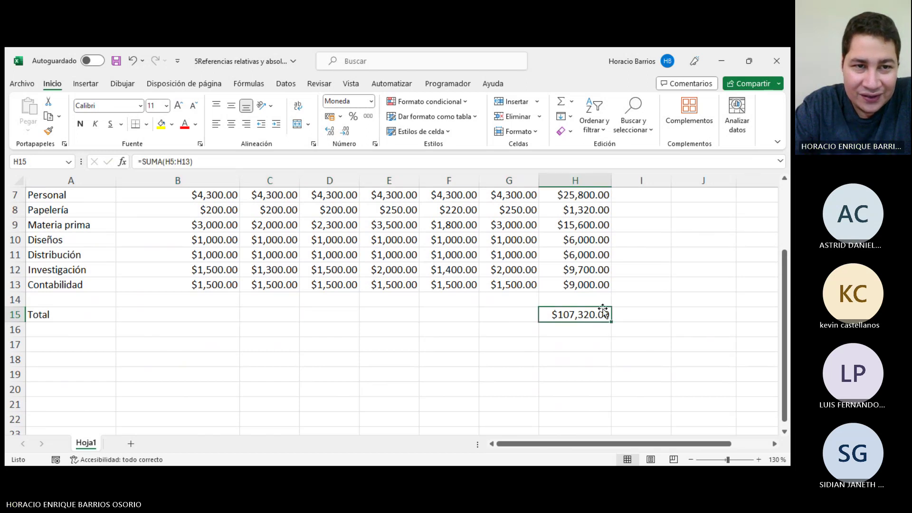
scroll(608, 304, up, 1)
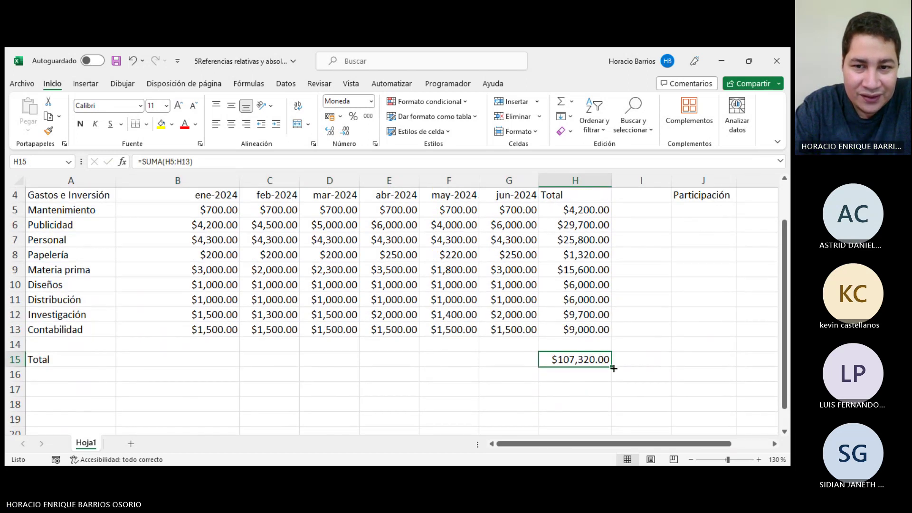
drag(611, 367, 135, 359)
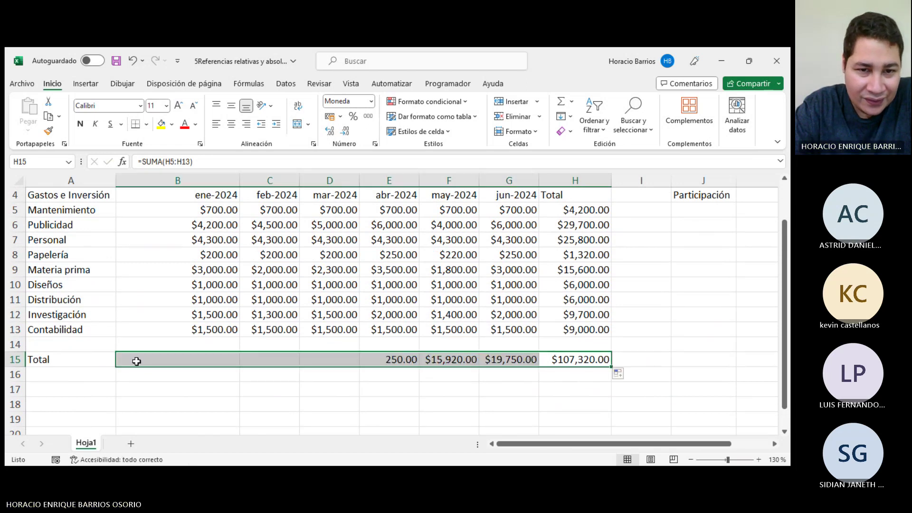
Trace the range that the June total's SUMA formula in G15 references.
click(514, 360)
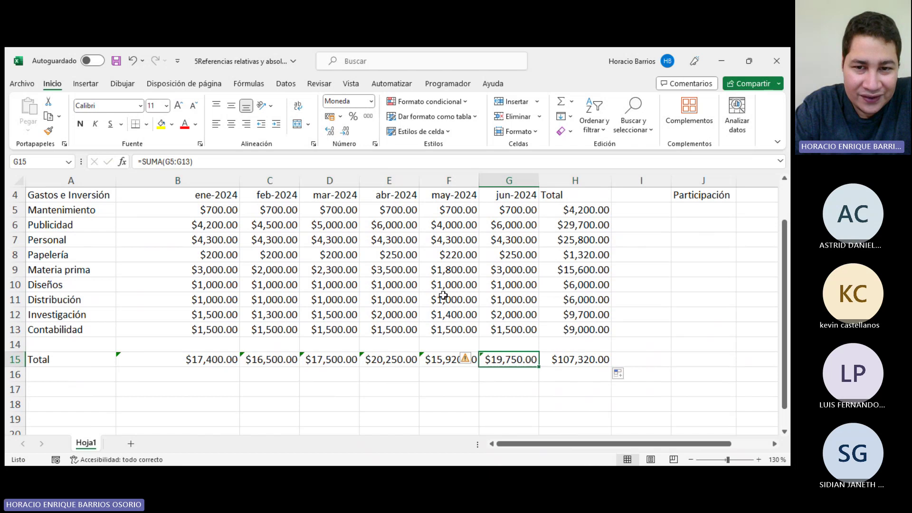
click(391, 161)
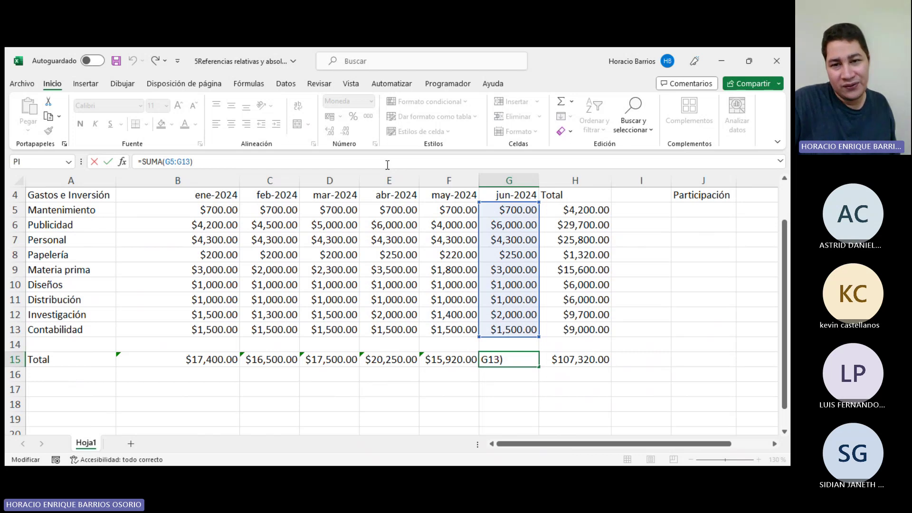
key(Return)
key(Up)
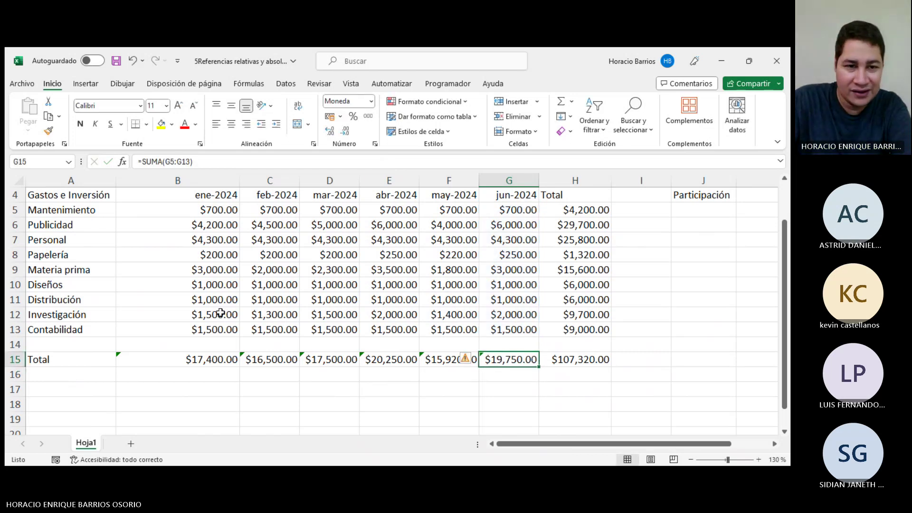
Check cell by cell how the SUMA range shifts by column along the Total row, from B15 to H15.
click(206, 364)
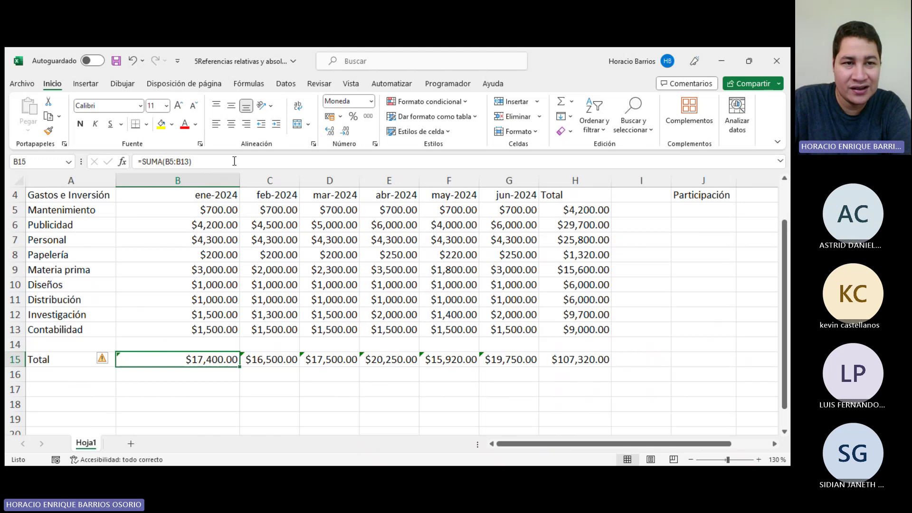
key(Right)
key(Right)
key(Right)
key(Right)
key(Right)
key(Right)
key(Right)
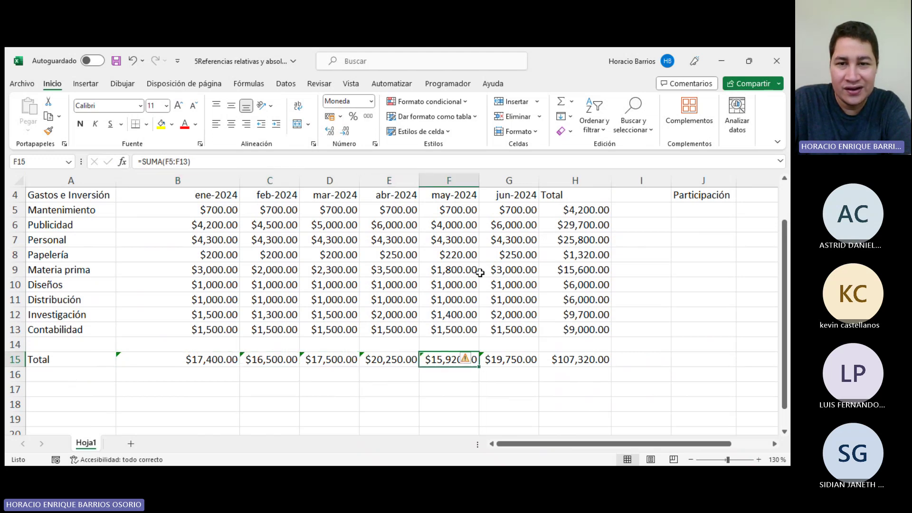
text(<)
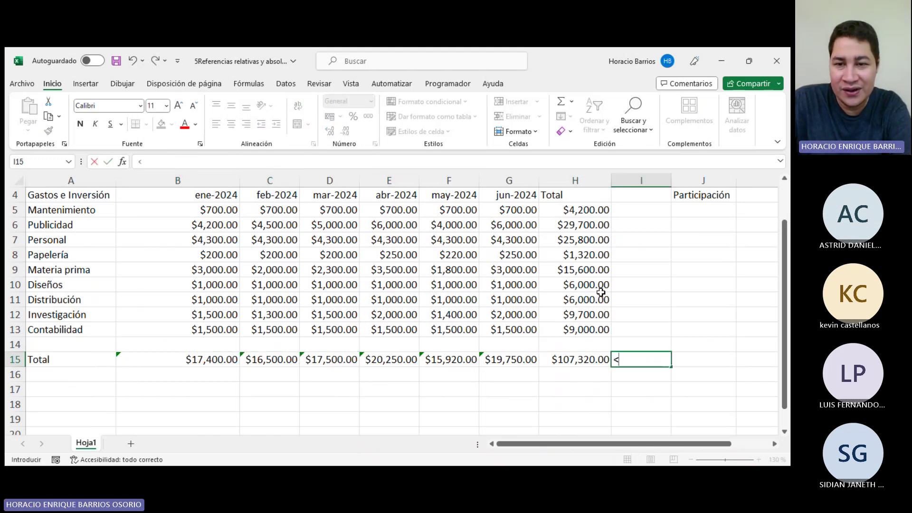
key(Escape)
key(Left)
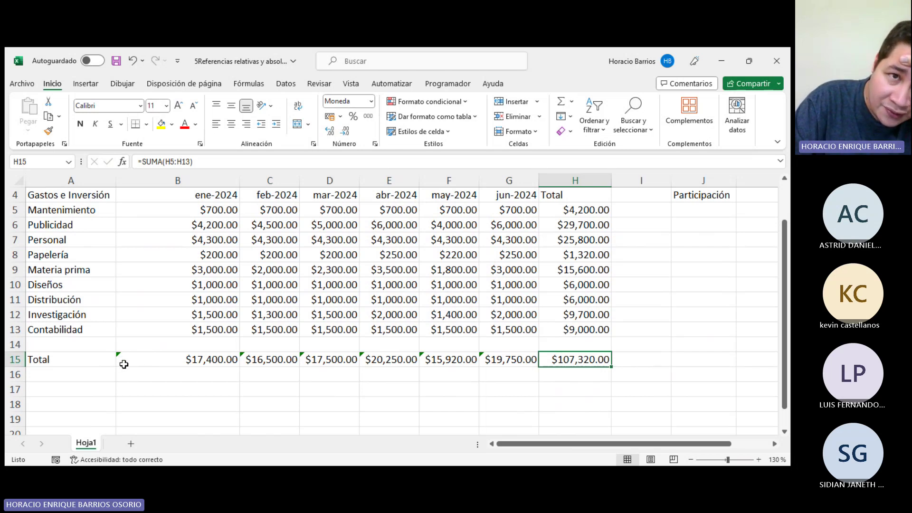
Recheck the monthly SUMA formulas in the Total row, starting again from B15.
click(135, 358)
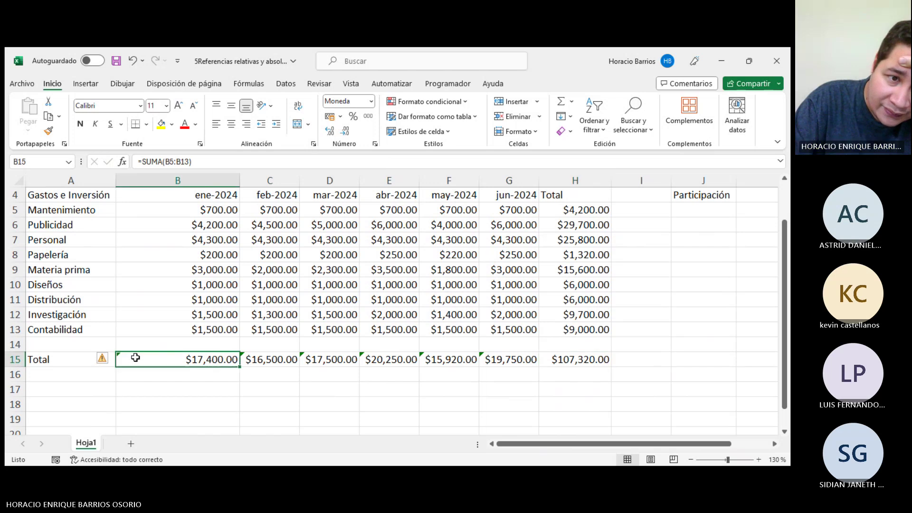
key(Right)
key(Right)
key(Right)
key(Right)
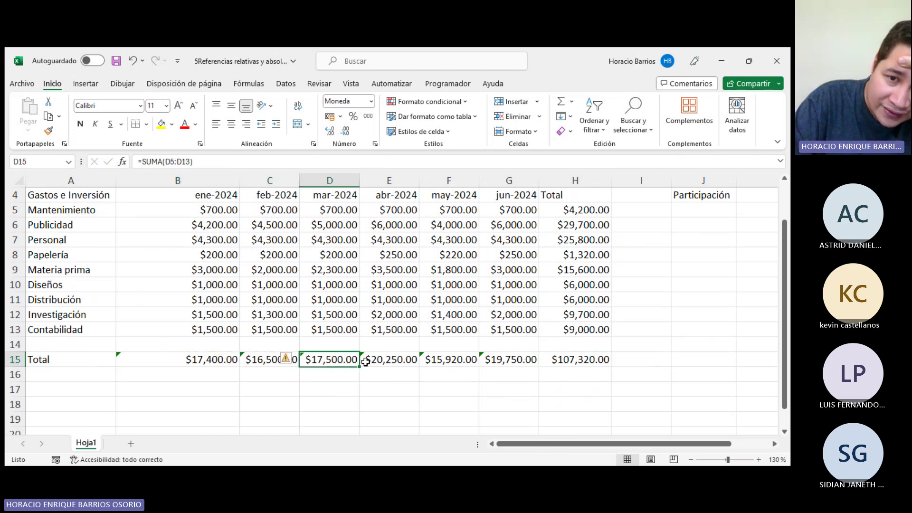
click(528, 359)
click(113, 357)
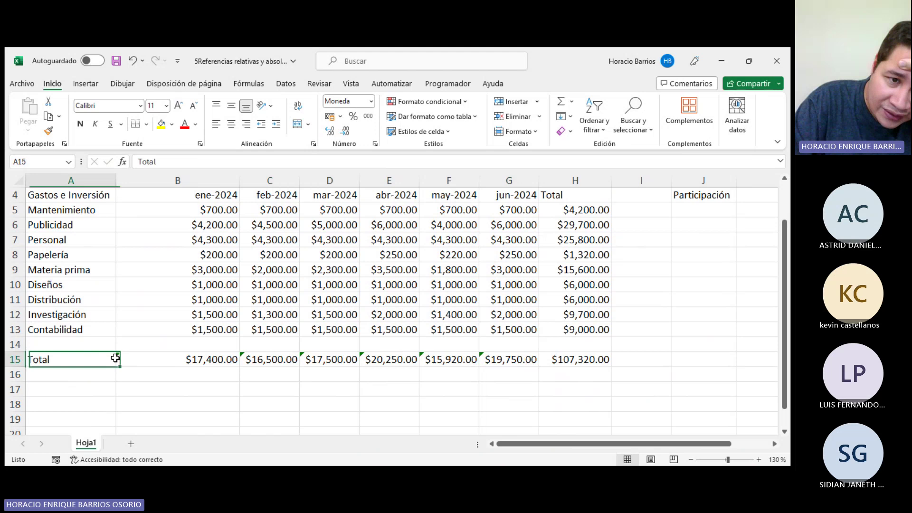
Read the formula error notice on B15 and ignore the error for that cell.
click(143, 359)
mouse_move(104, 361)
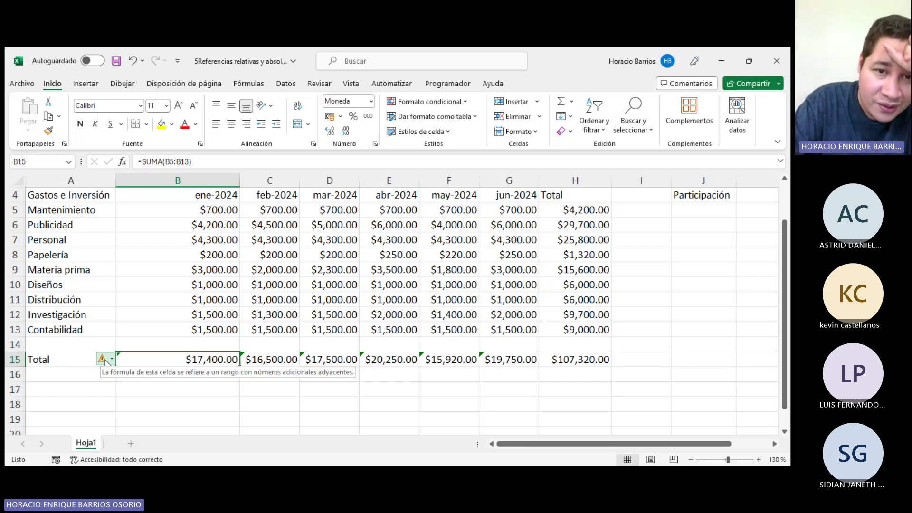
click(104, 359)
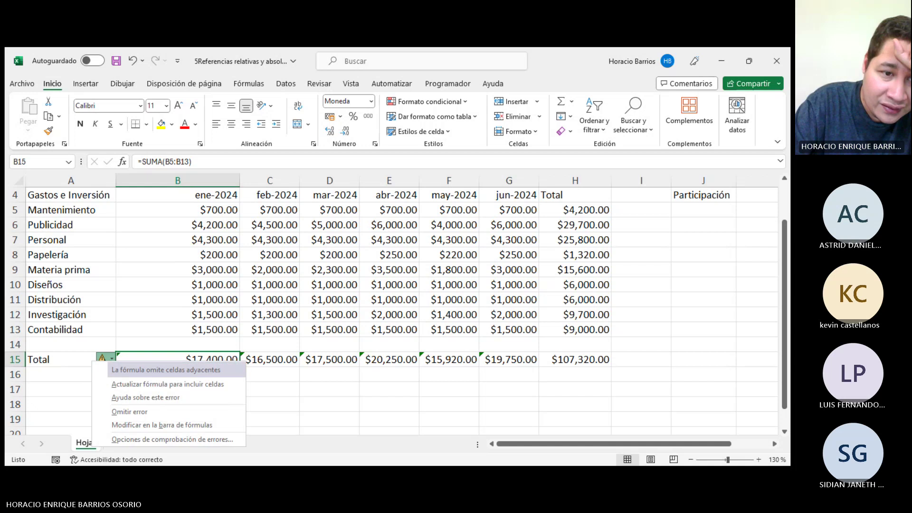
click(156, 417)
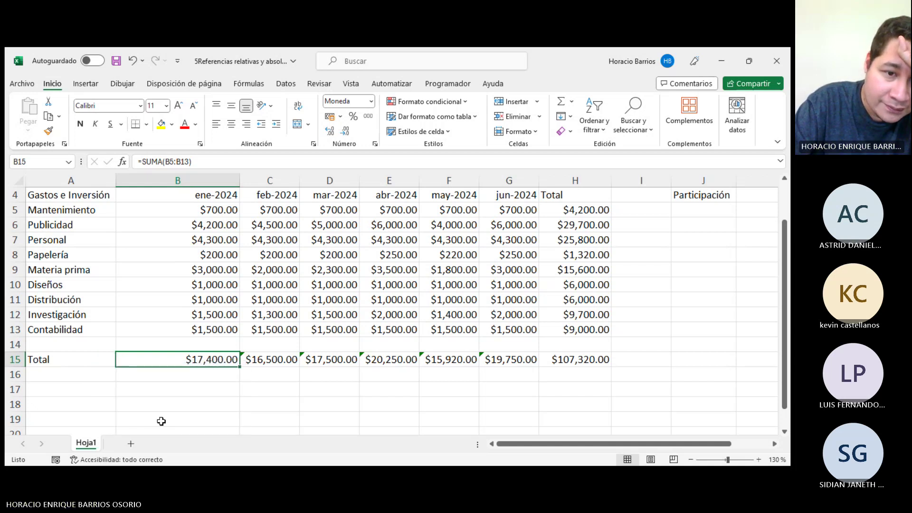
Ignore the omitted adjacent cells error for the monthly totals in C15:G15.
click(250, 361)
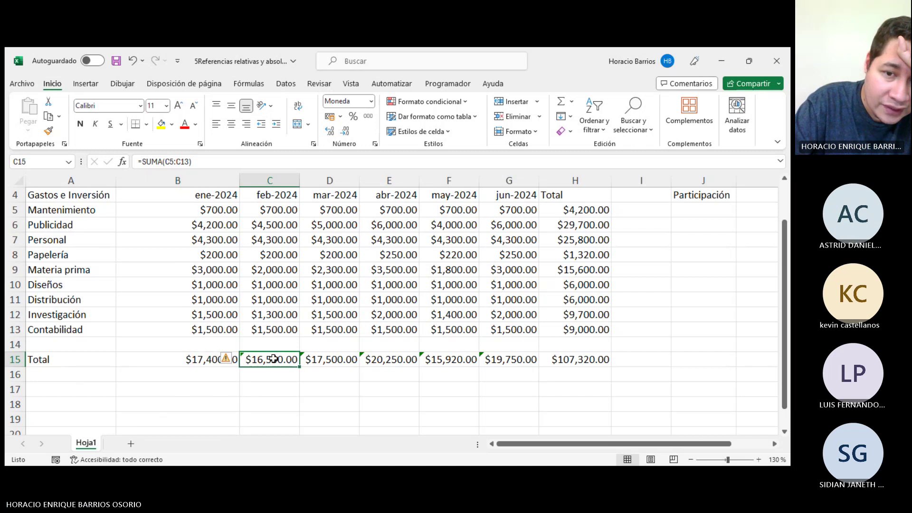
drag(274, 359, 501, 359)
click(233, 359)
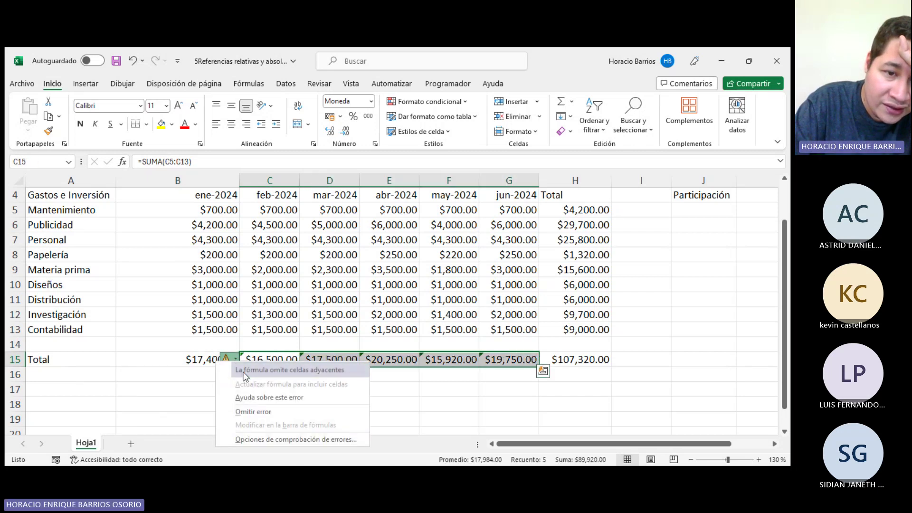
click(248, 411)
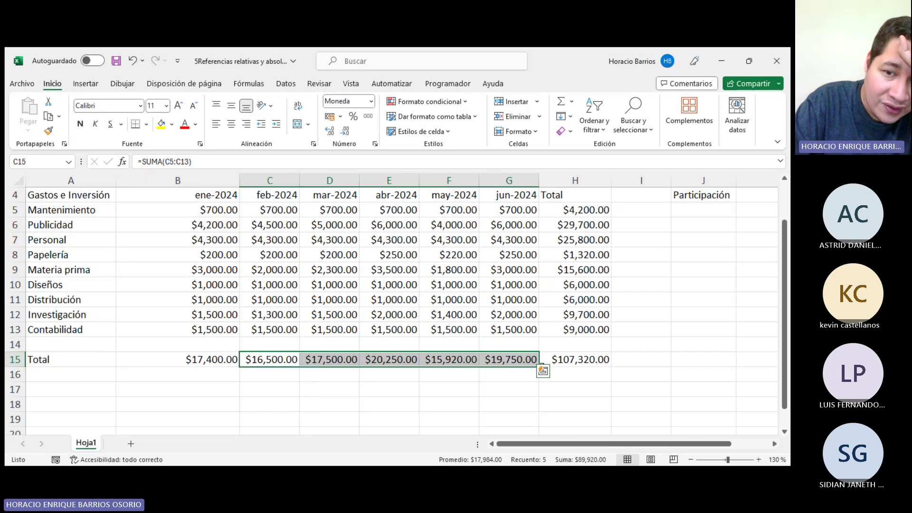
click(588, 359)
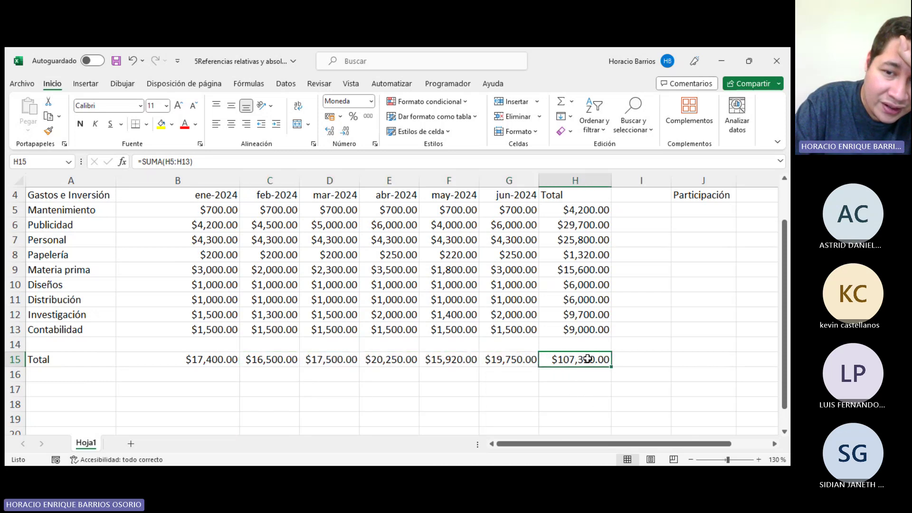
mouse_move(612, 367)
mouse_down()
mouse_move(119, 359)
mouse_move(609, 361)
mouse_up()
key(Down)
key(Down)
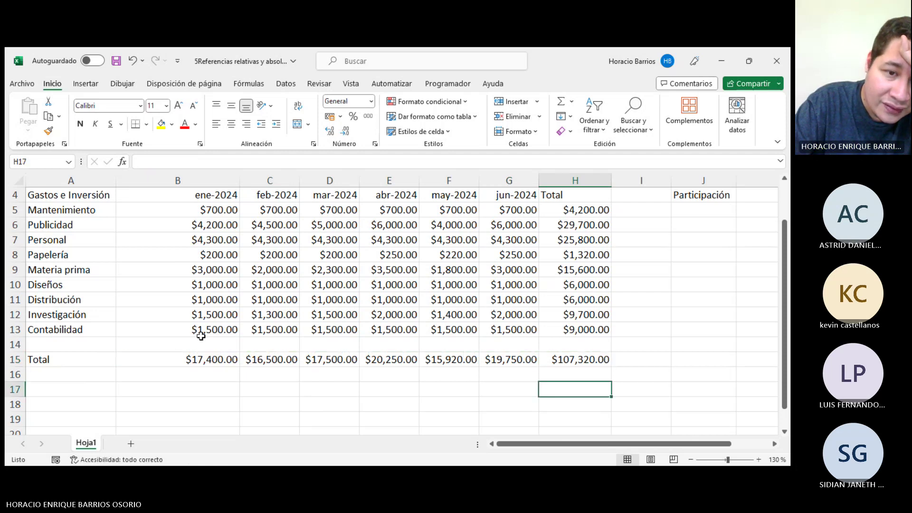
Delete the totals in C15:H15 and refill them by copying B15's SUMA formula across to H15.
drag(271, 363, 580, 360)
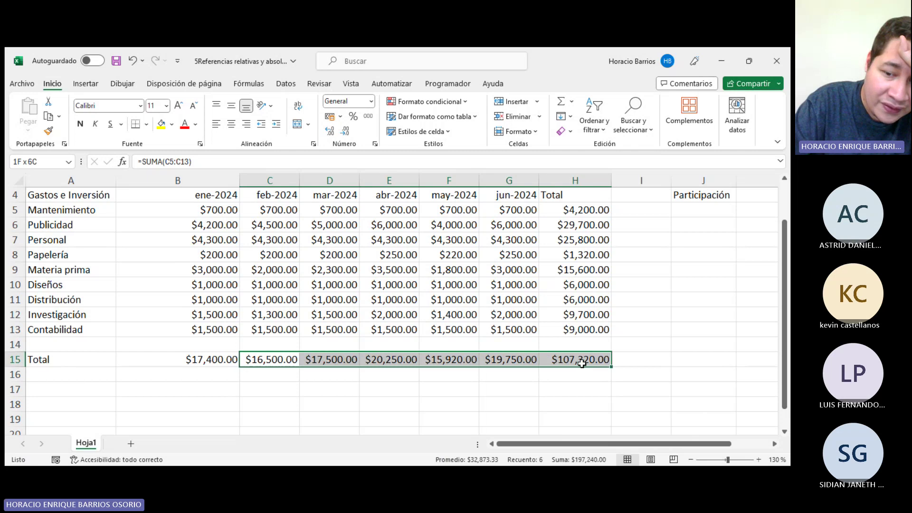
key(Delete)
click(212, 359)
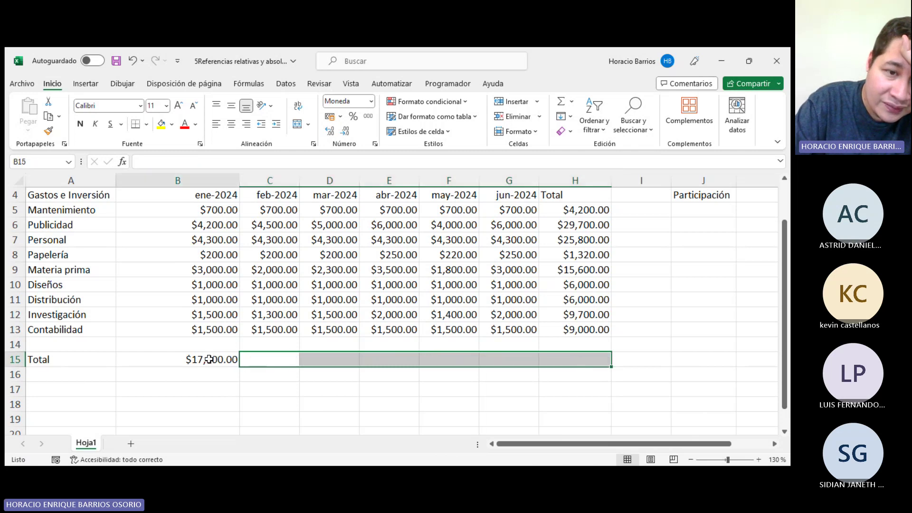
drag(241, 369, 590, 366)
click(506, 417)
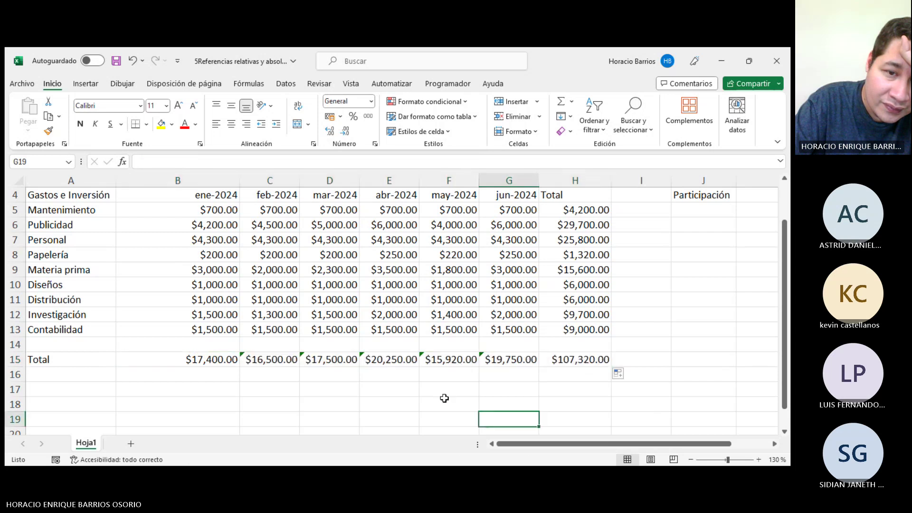
click(267, 362)
click(225, 357)
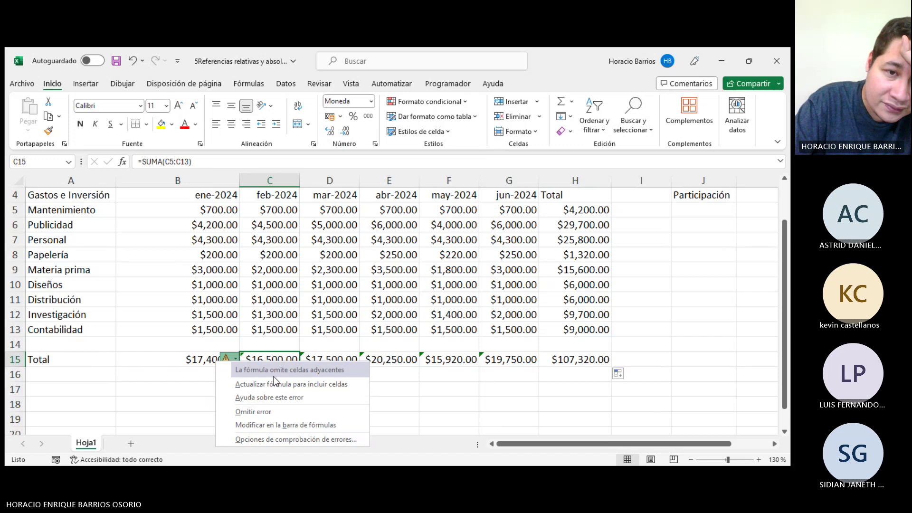
click(190, 377)
Trace the ranges referenced by the SUMA formulas for January, February and March in B15, C15 and D15.
click(190, 361)
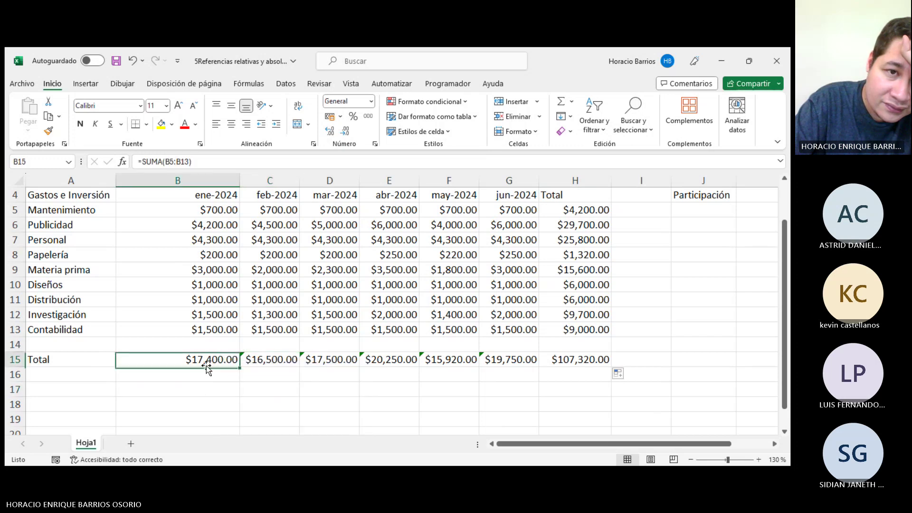
click(236, 161)
key(Return)
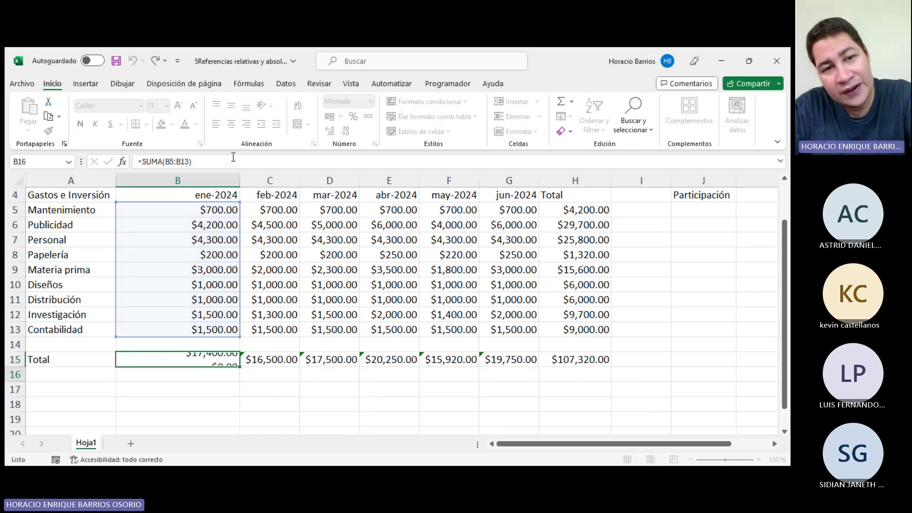
click(285, 359)
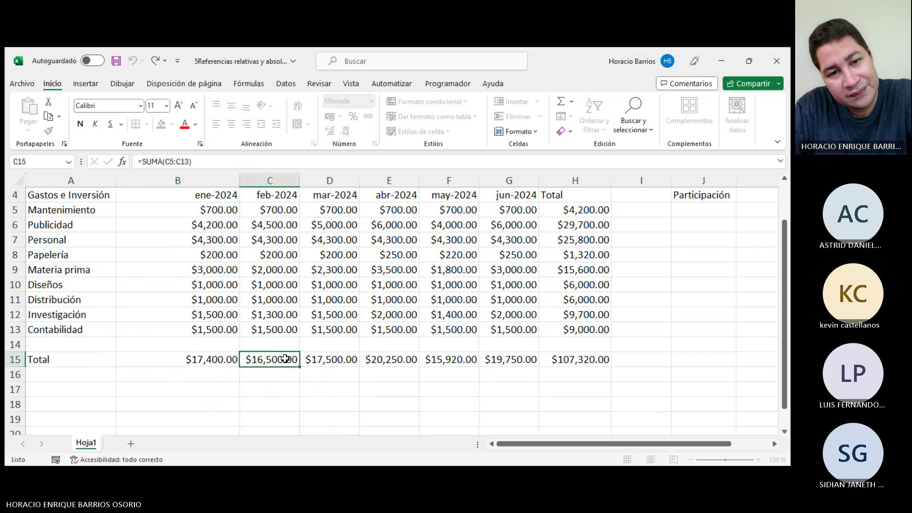
click(253, 162)
key(Return)
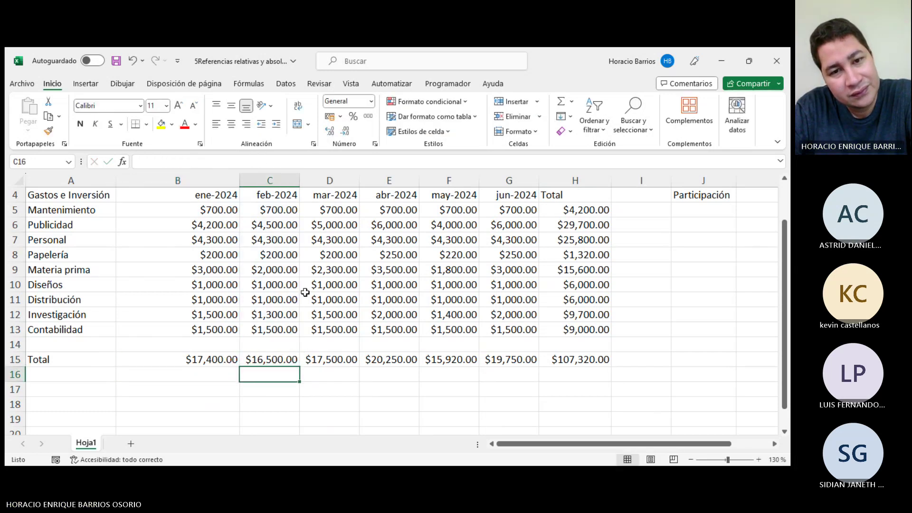
click(341, 359)
click(278, 164)
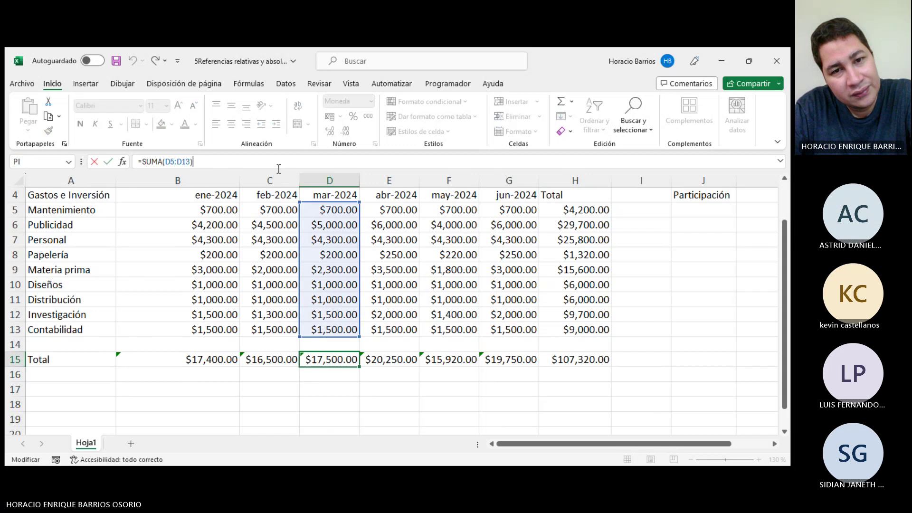
key(Return)
Trace the ranges referenced by the SUMA formulas for April, May and the overall total in E15, F15 and H15.
click(399, 362)
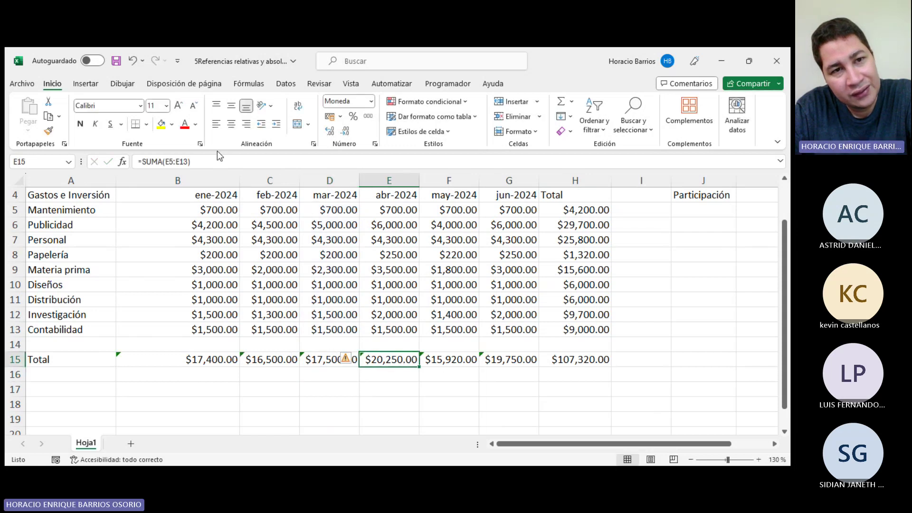
click(275, 162)
key(Return)
click(438, 364)
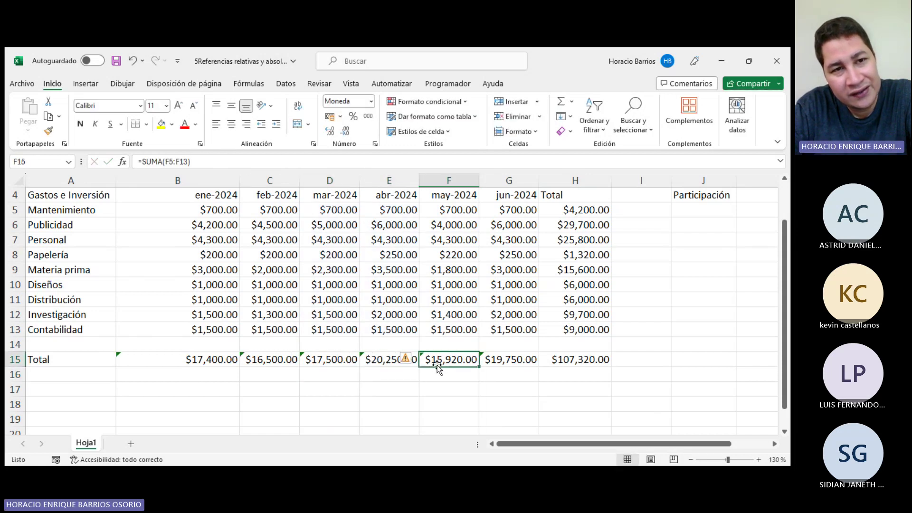
click(269, 162)
key(Return)
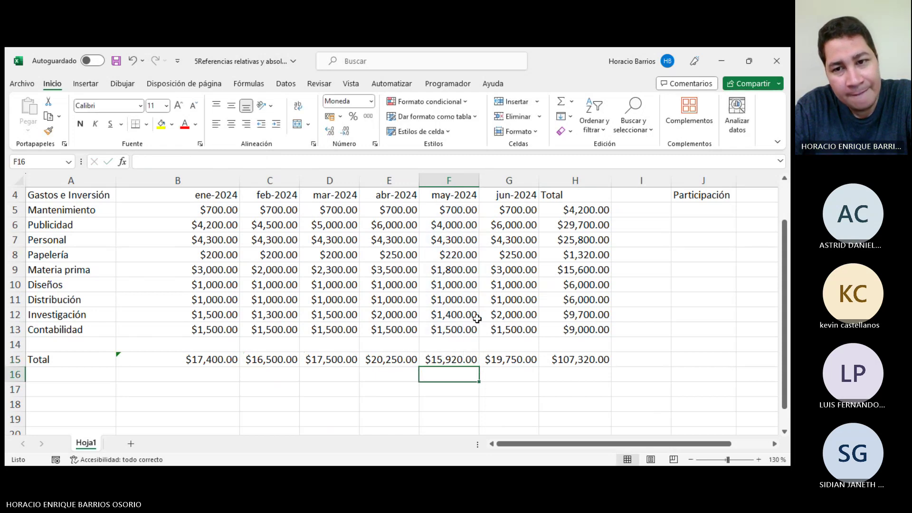
click(575, 363)
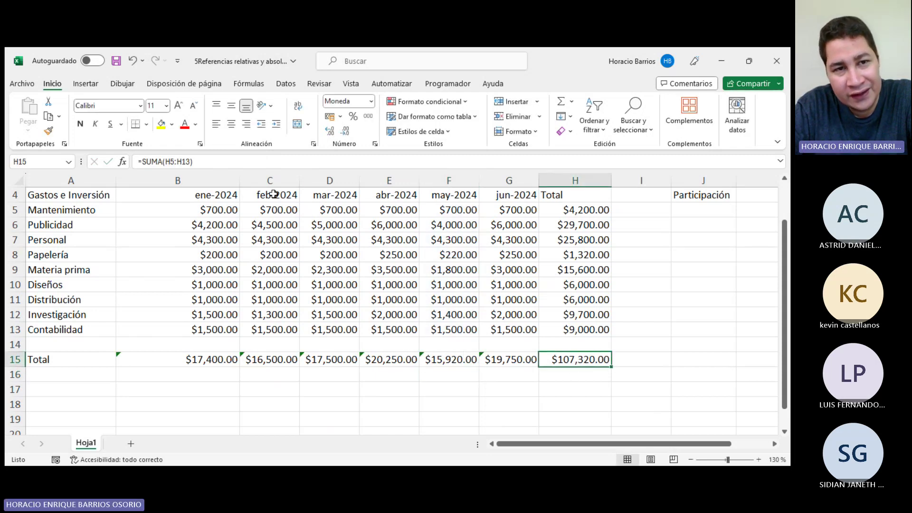
click(272, 162)
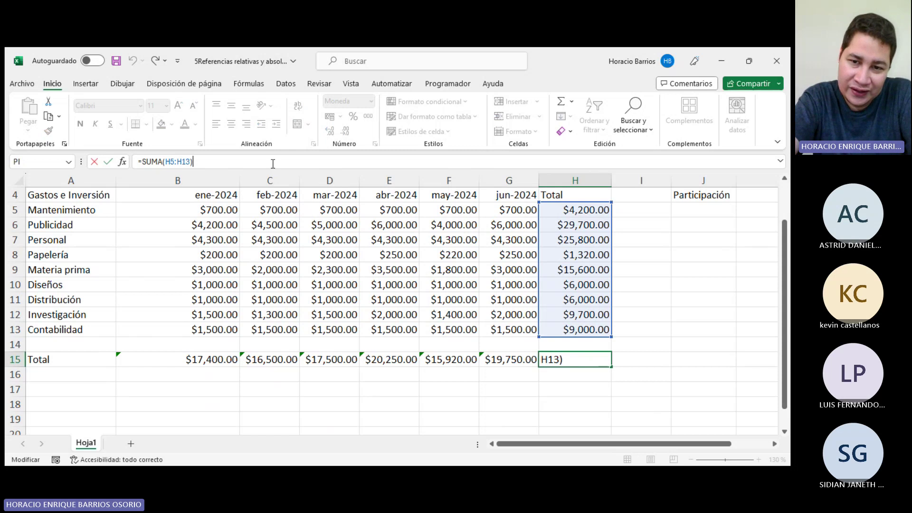
key(Return)
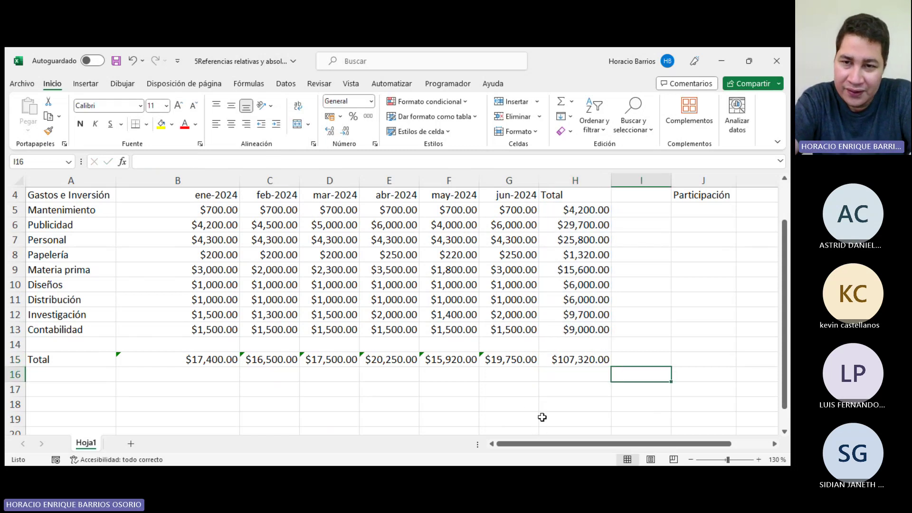
Enter the formula =H5/H15 in J5 to calculate Mantenimiento's Participación in the overall total.
scroll(540, 425, right, 2)
click(500, 207)
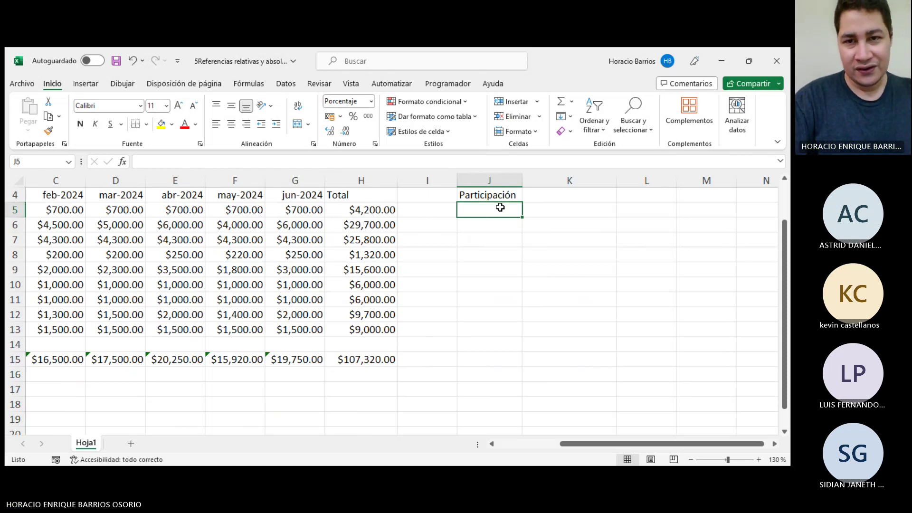
text(=)
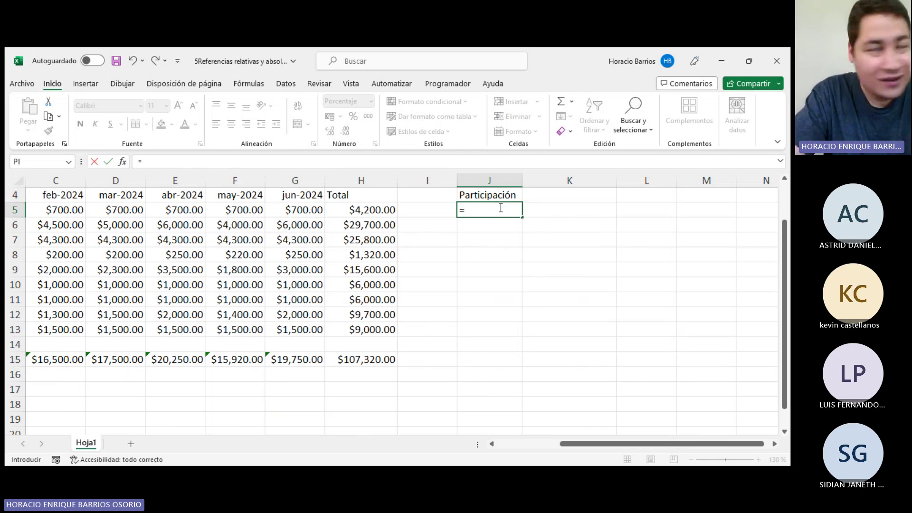
click(378, 212)
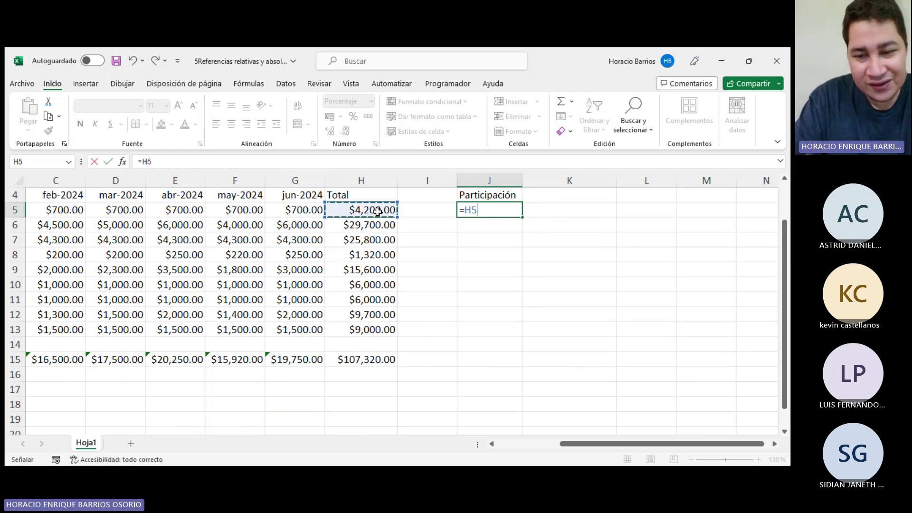
text(/)
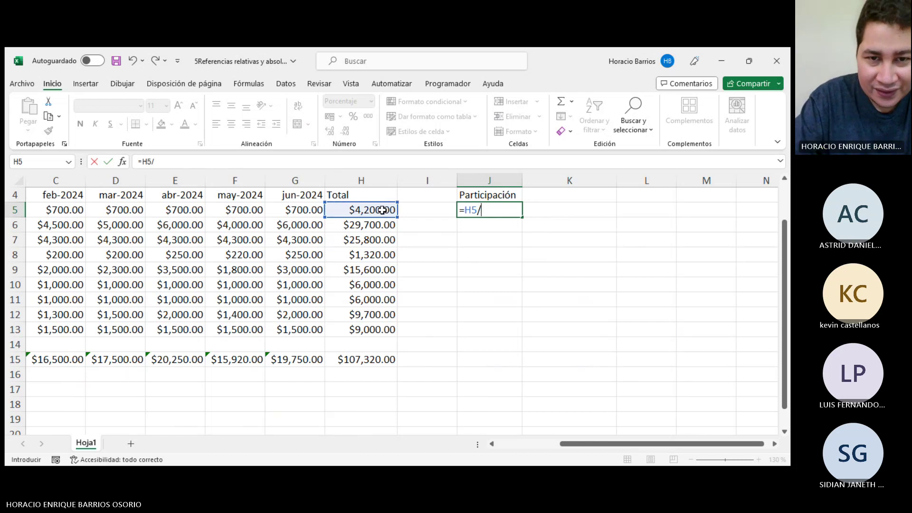
click(381, 359)
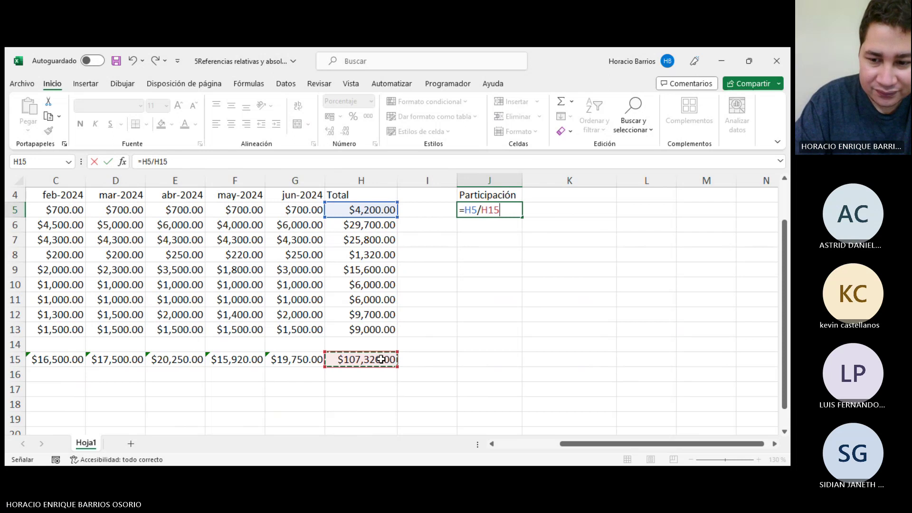
key(Return)
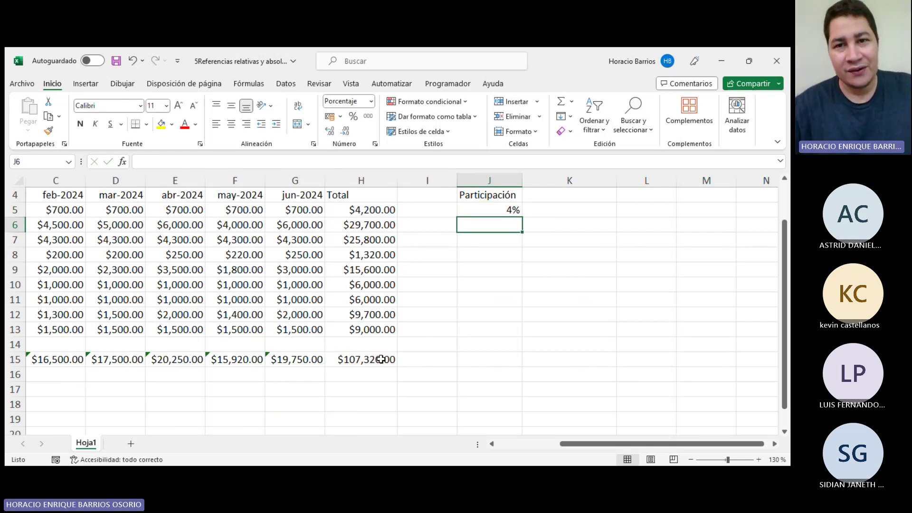
Change the number format of the Participación result in J5 to General.
click(499, 209)
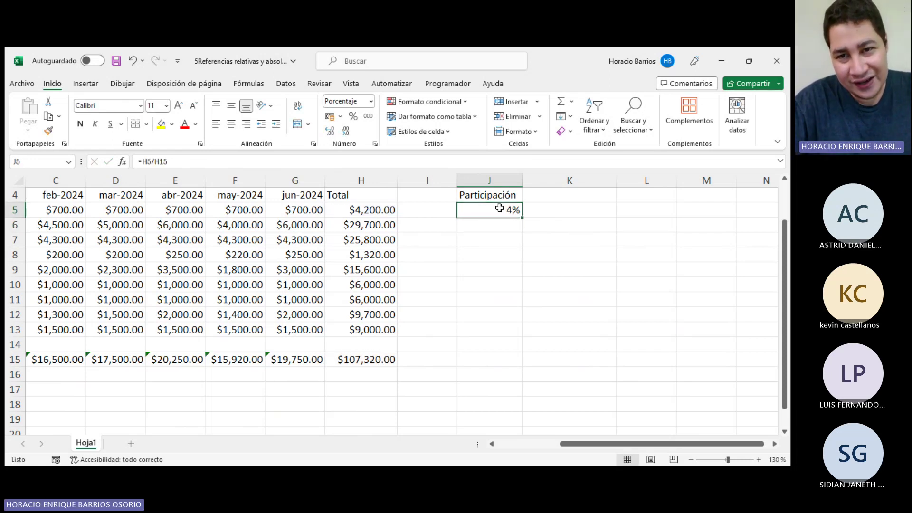
click(371, 101)
click(360, 117)
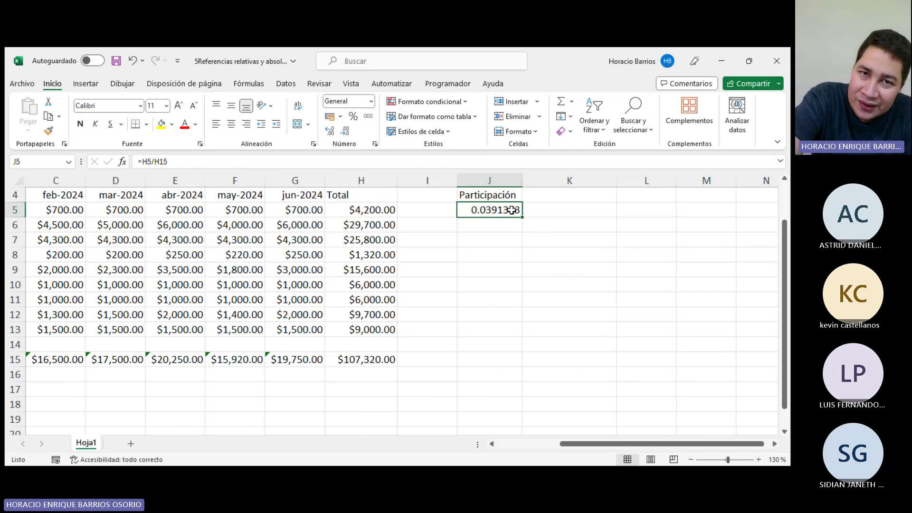
Apply the Porcentaje number format to the Participación cells J5:J13.
drag(511, 210, 507, 327)
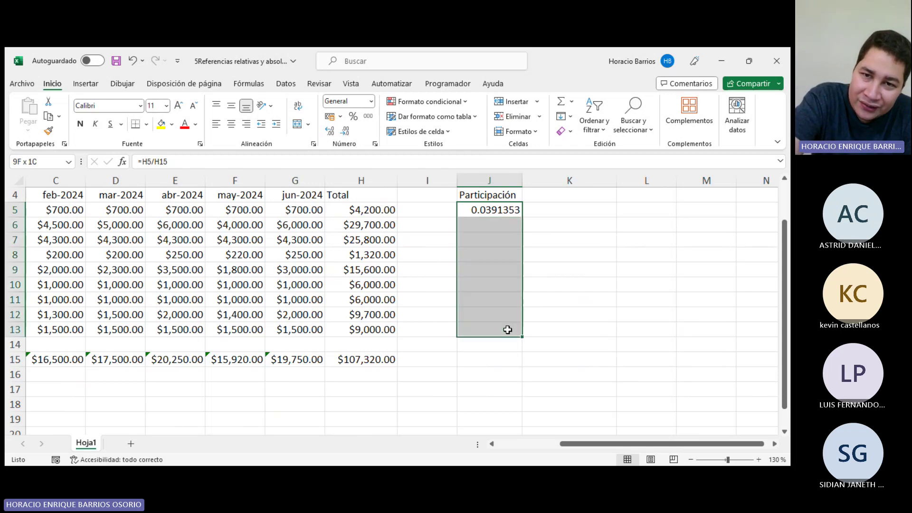
click(371, 102)
click(371, 102)
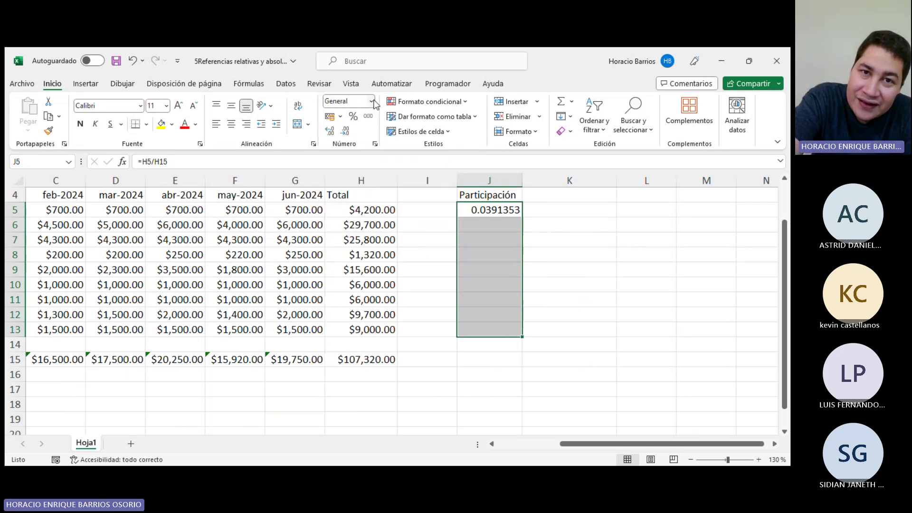
click(371, 101)
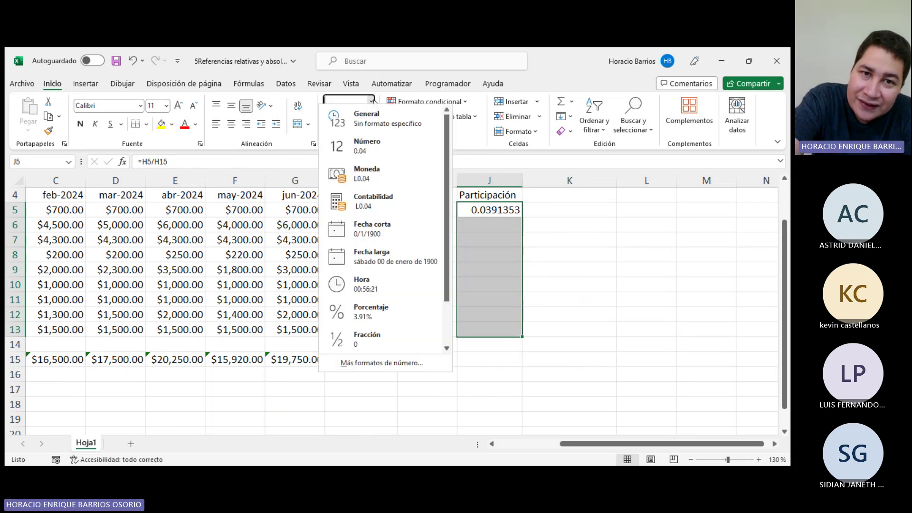
click(361, 322)
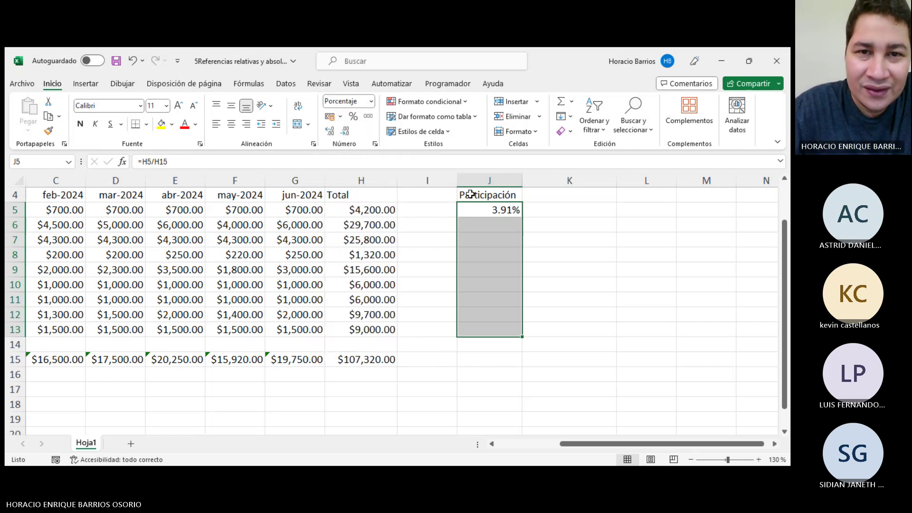
Reduce J5's percentage to zero decimals, increase it to four, and return it to two decimals.
key(Down)
click(507, 210)
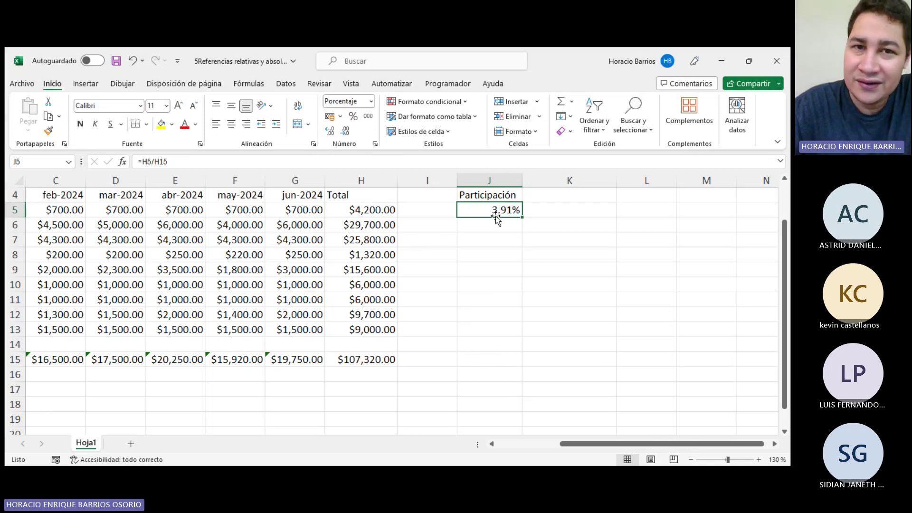
click(345, 134)
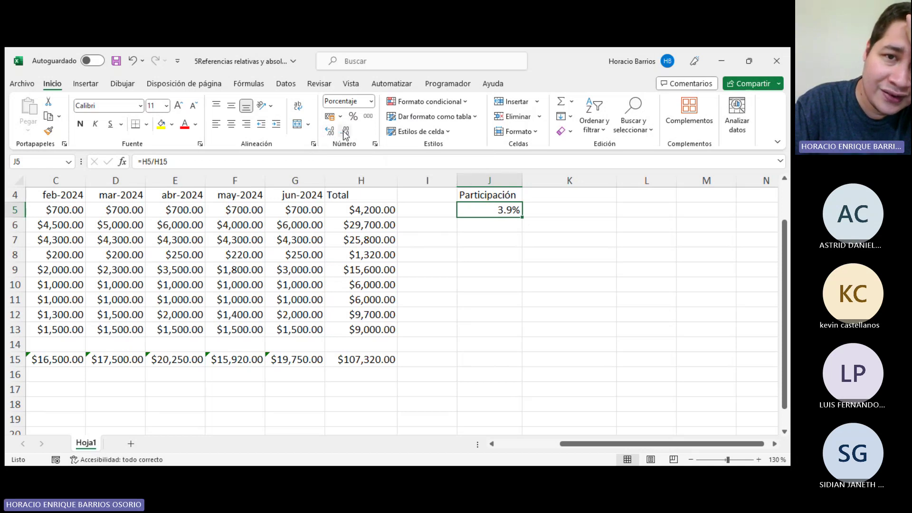
click(345, 133)
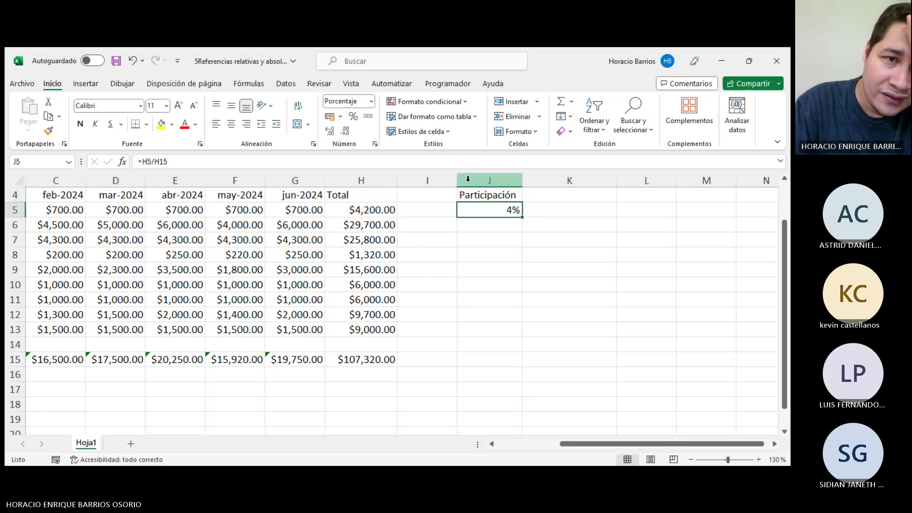
click(334, 131)
click(334, 131)
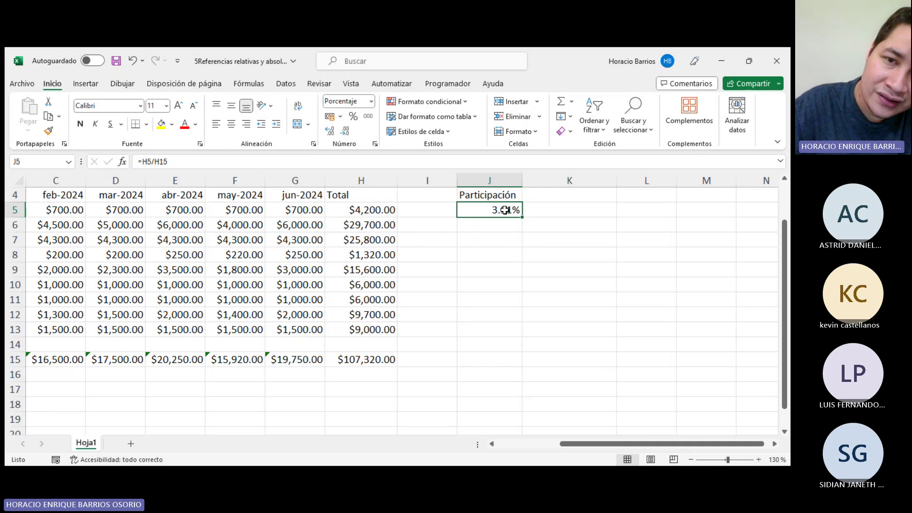
click(325, 132)
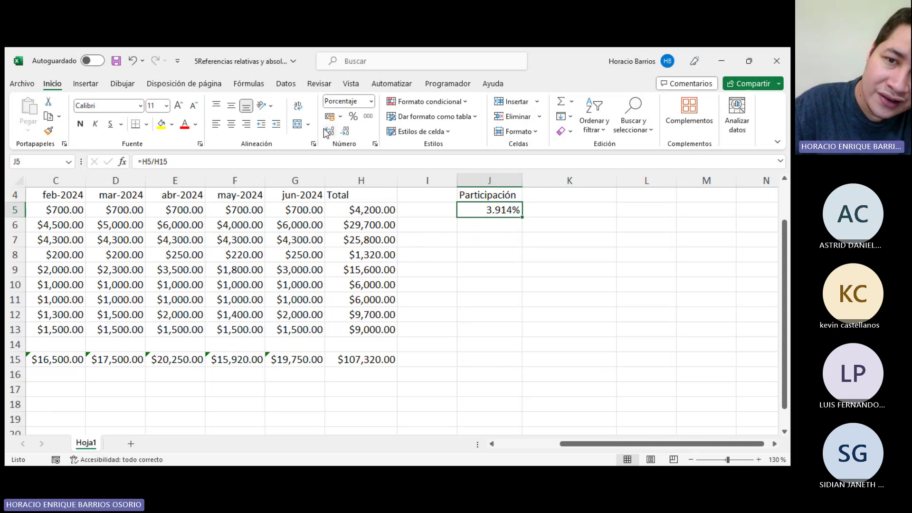
click(329, 131)
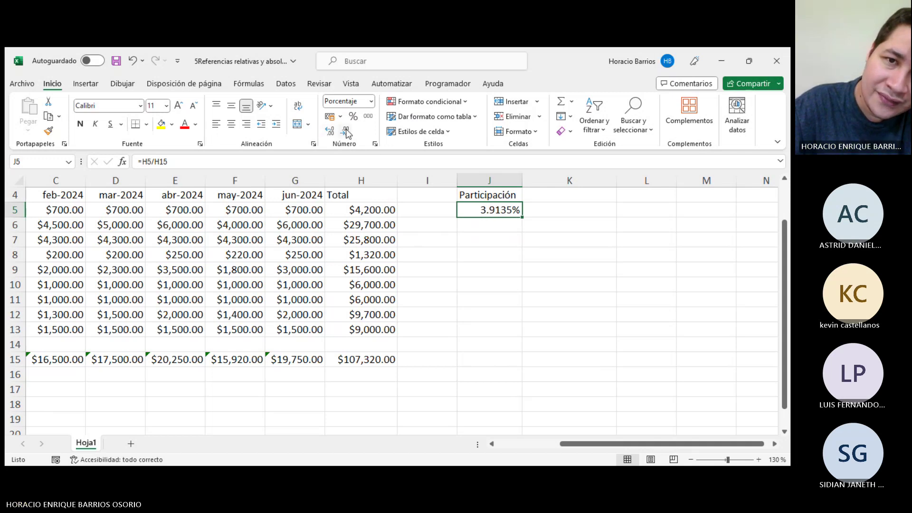
click(345, 131)
click(345, 132)
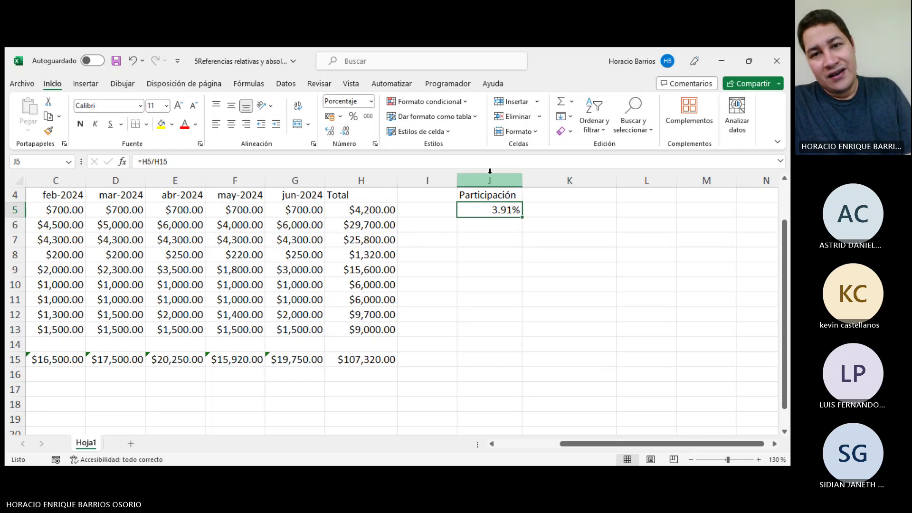
Copy J5's Participación formula down through J13.
click(504, 243)
click(515, 210)
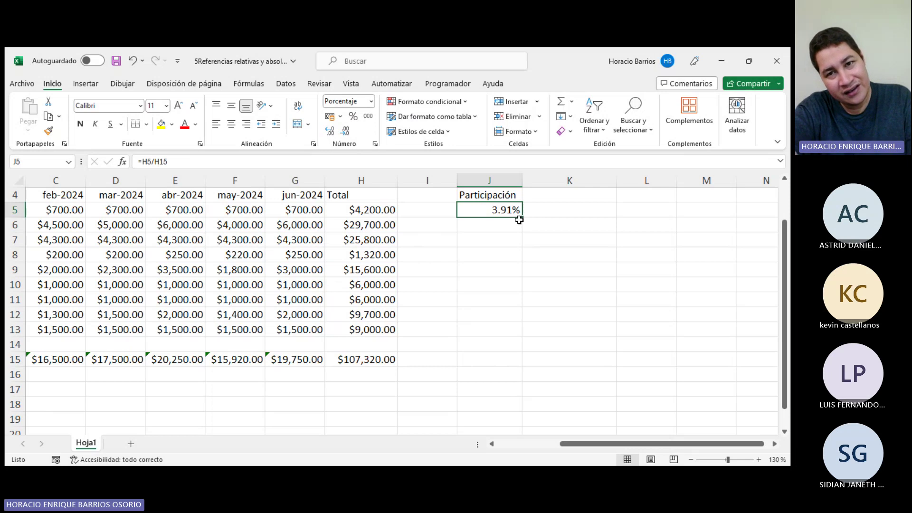
drag(519, 219, 513, 334)
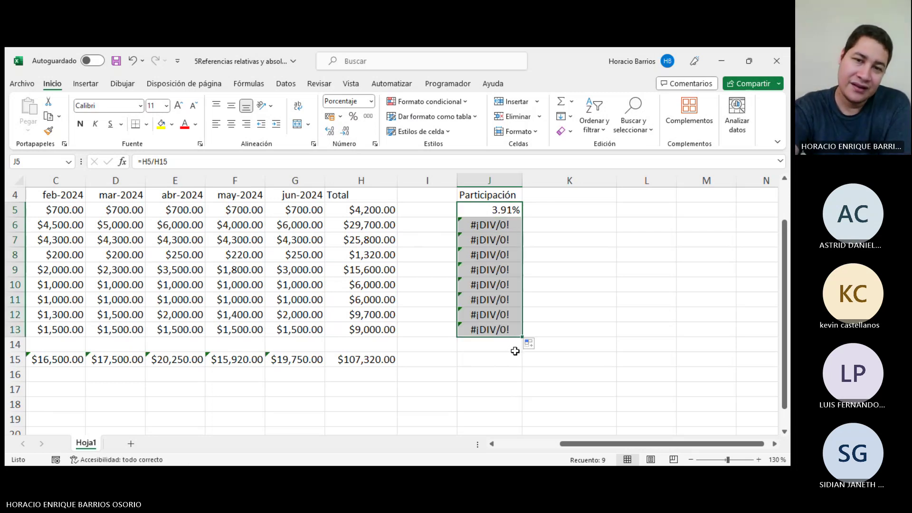
click(496, 358)
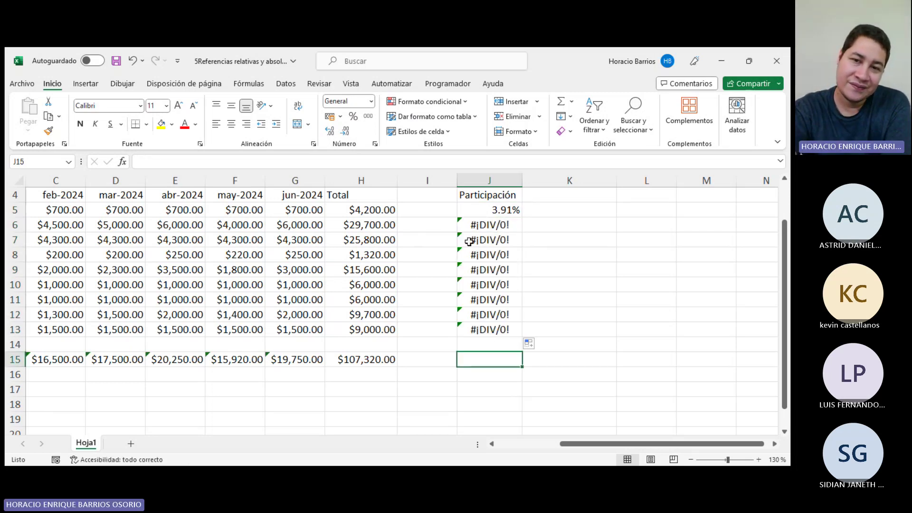
Read the error notice on J6 and highlight the copied formulas in J6:J13.
click(468, 224)
click(443, 223)
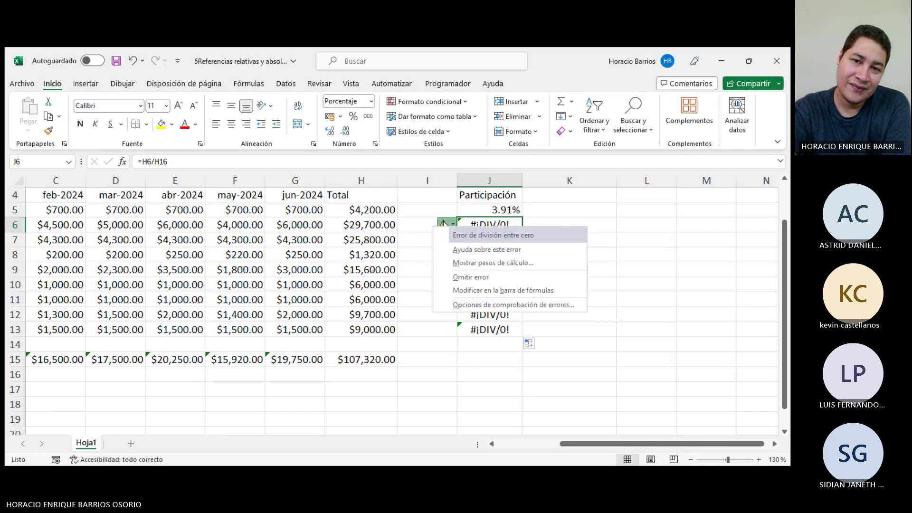
key(Escape)
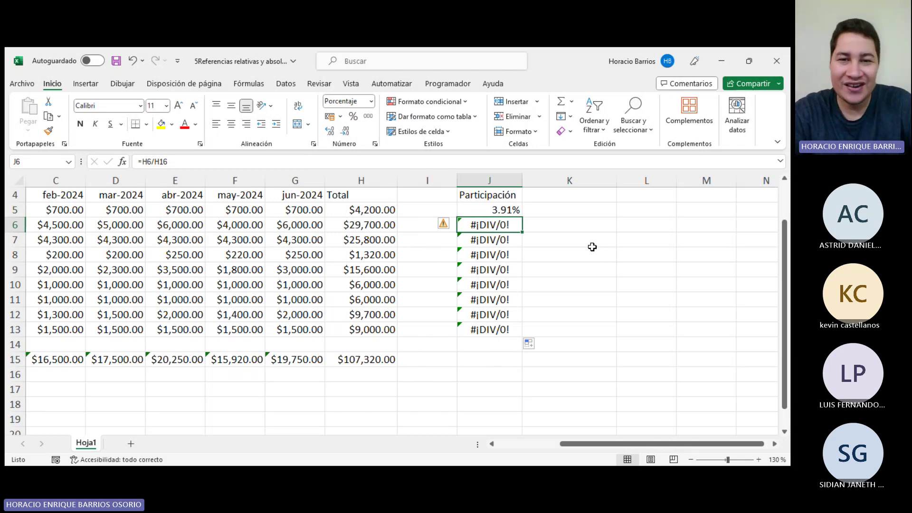
key(ctrl+shift+Down)
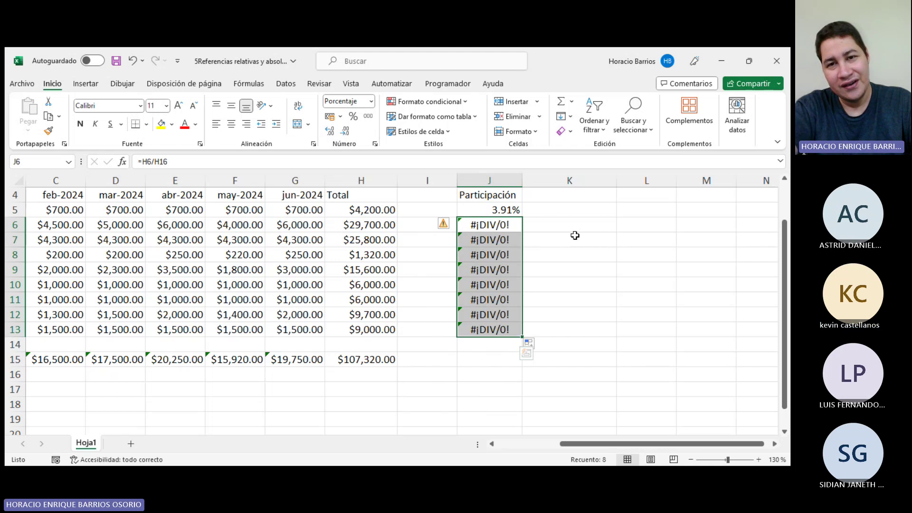
Trace the cells referenced by the Participación formula in J5.
click(509, 211)
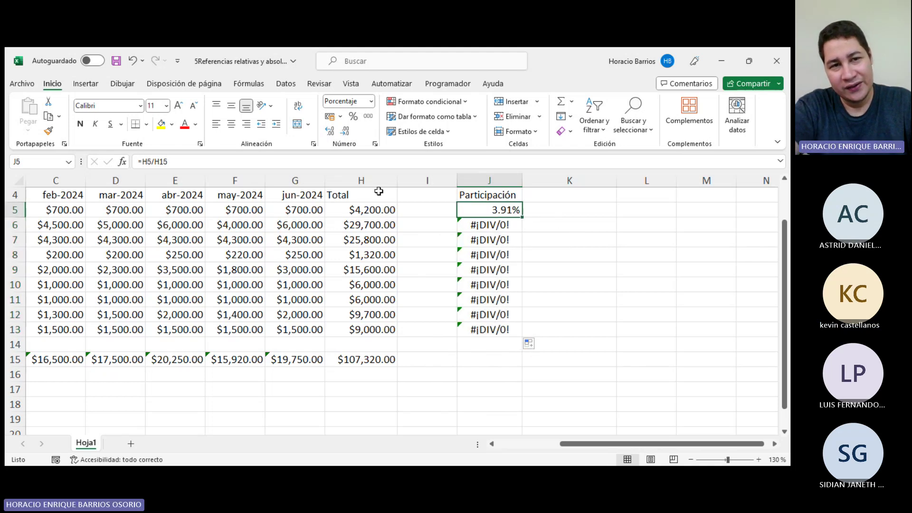
key(F2)
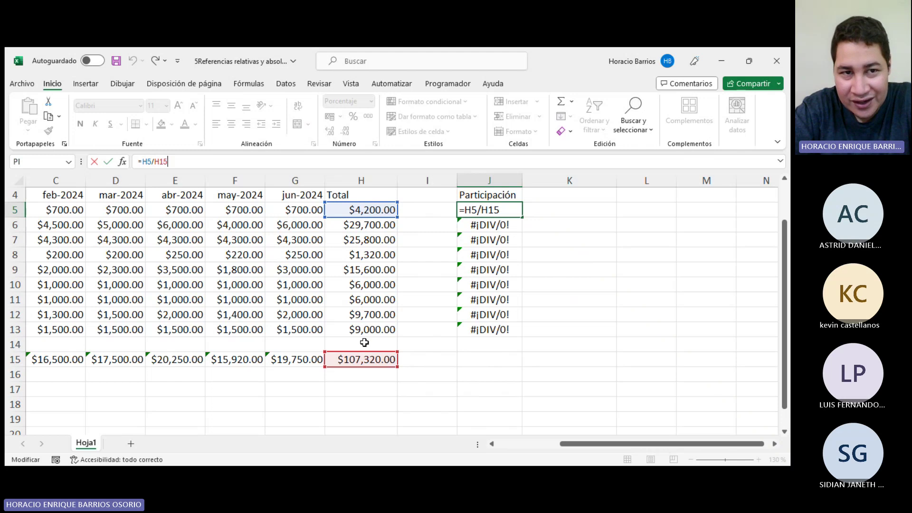
key(Return)
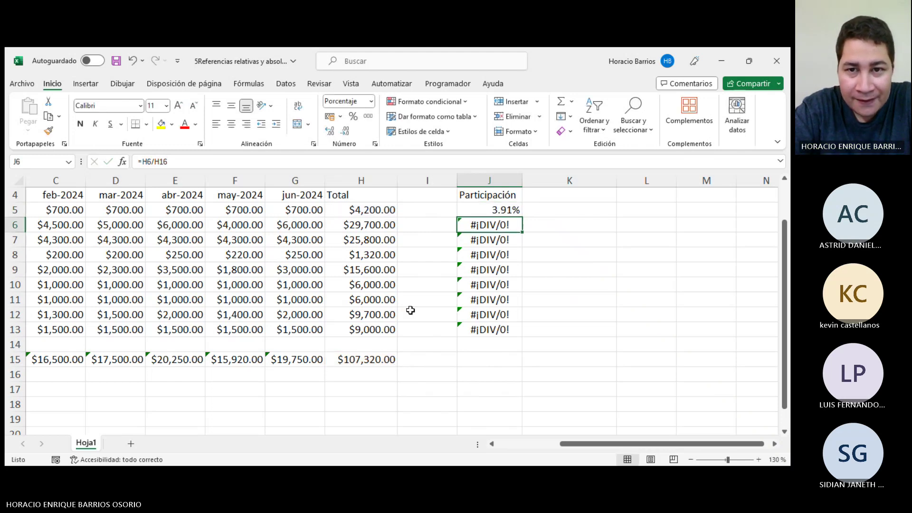
click(504, 211)
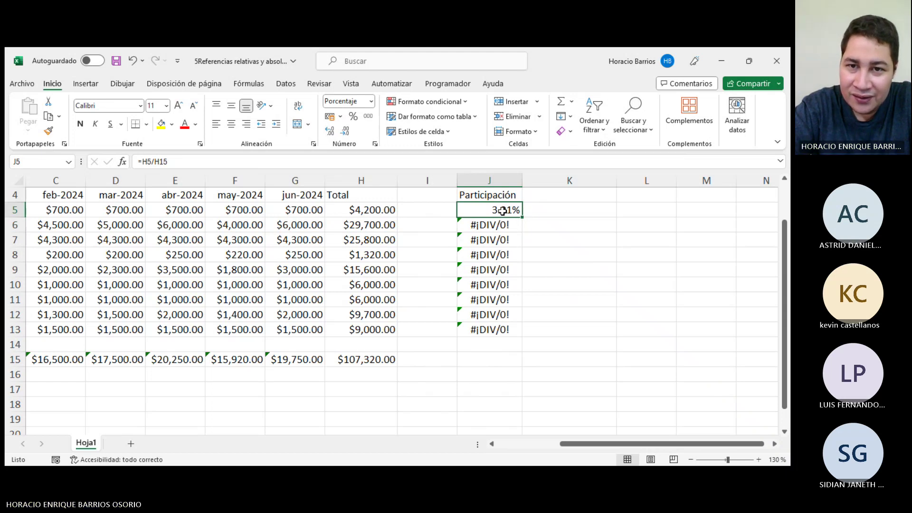
Compare the Participación formulas in J5 and J6 and check the row total in H5 that J5 references.
click(493, 227)
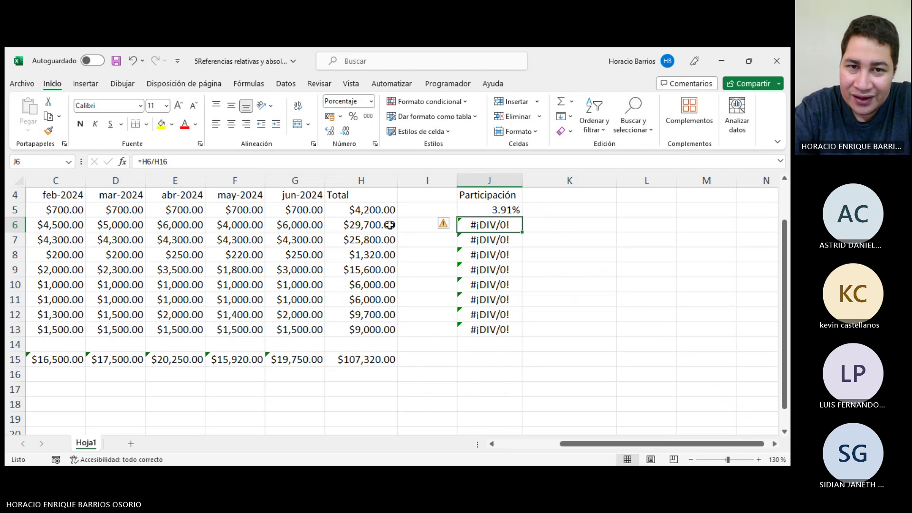
click(491, 209)
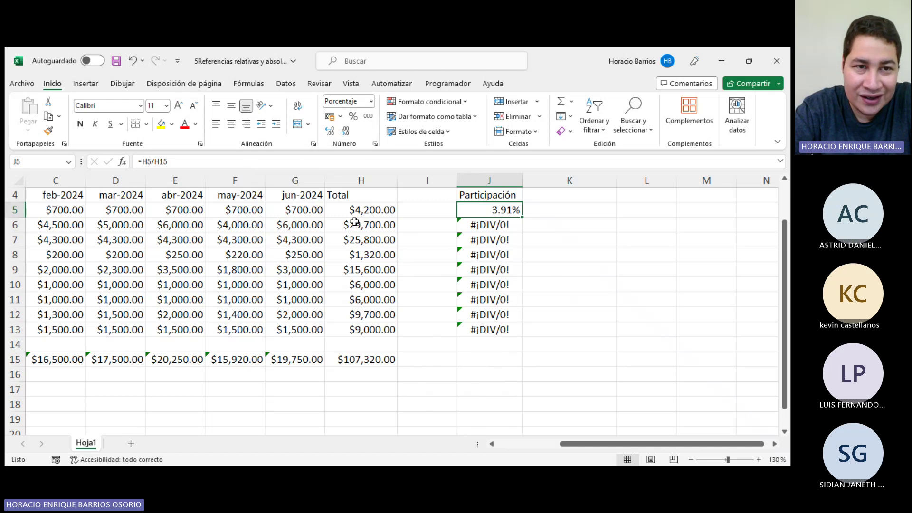
click(369, 209)
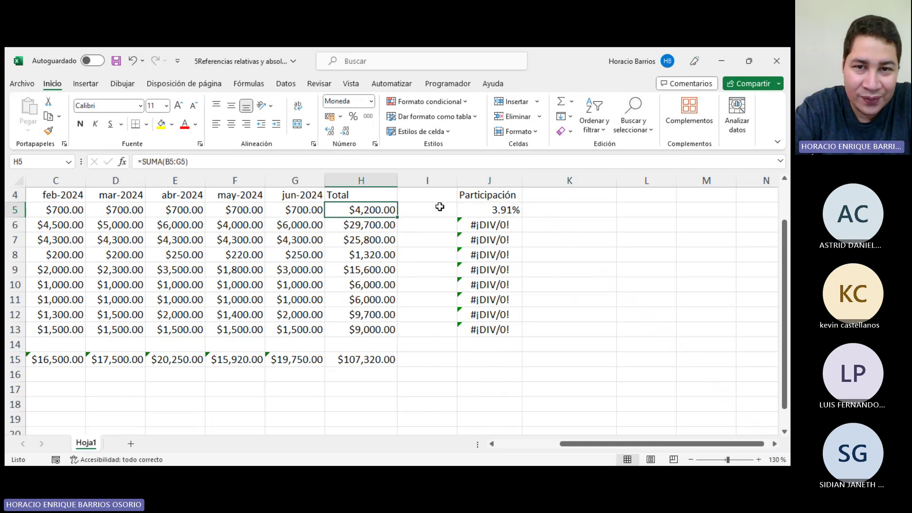
click(484, 210)
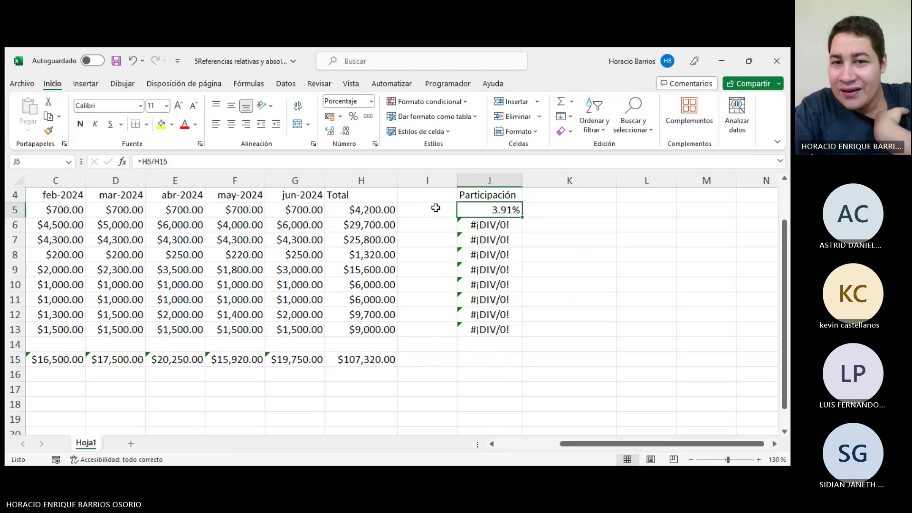
click(501, 224)
click(516, 205)
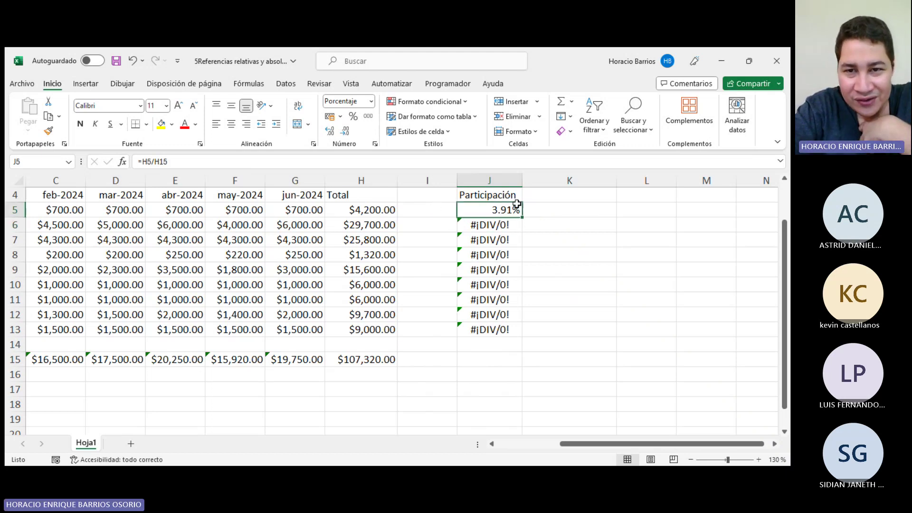
Copy J5's formula down through J13 again and trace the cells referenced by the copies in J6:J10.
drag(522, 217, 512, 335)
click(489, 224)
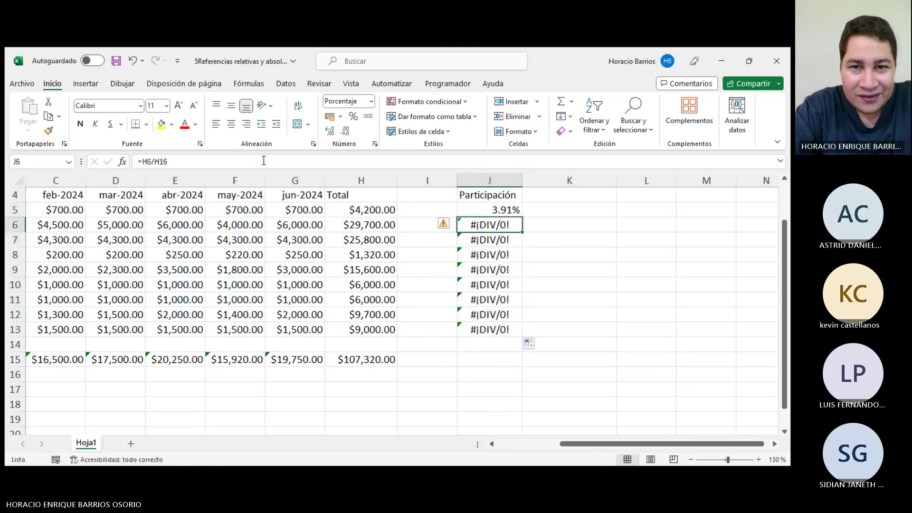
key(F2)
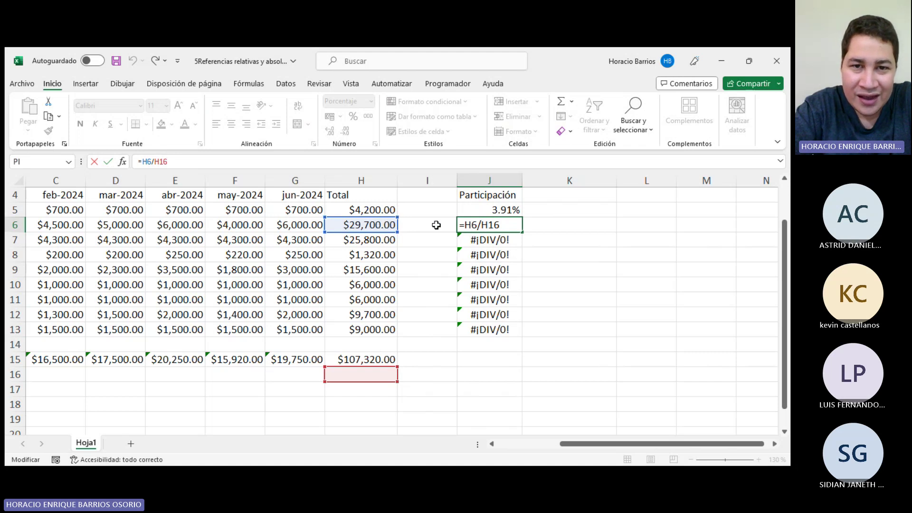
key(Return)
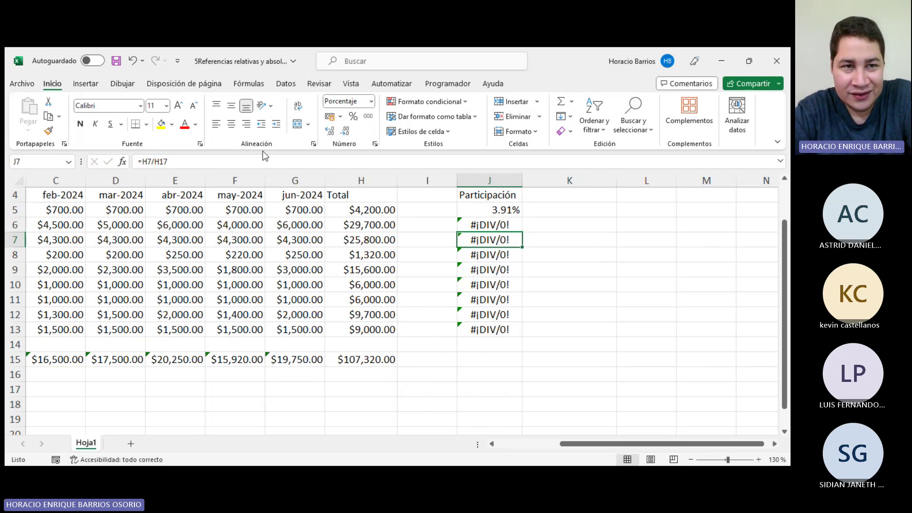
key(F2)
key(Return)
key(F2)
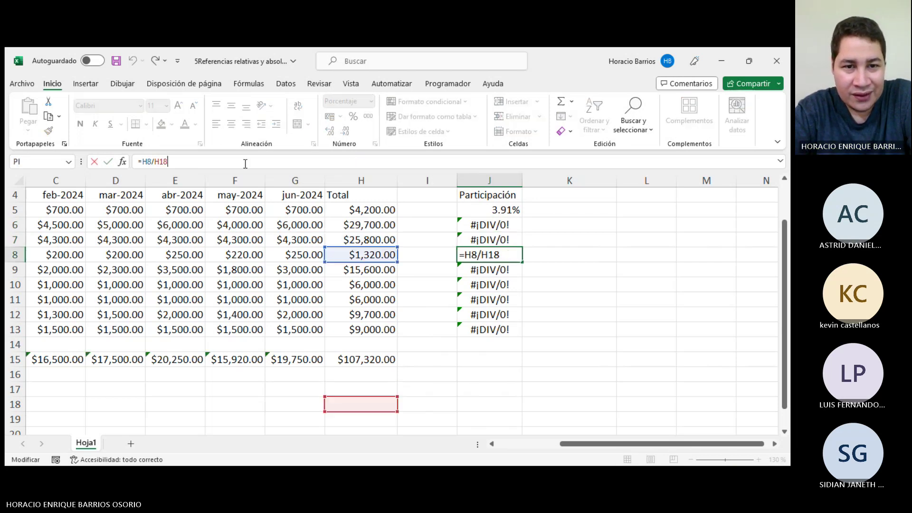
key(Return)
key(F2)
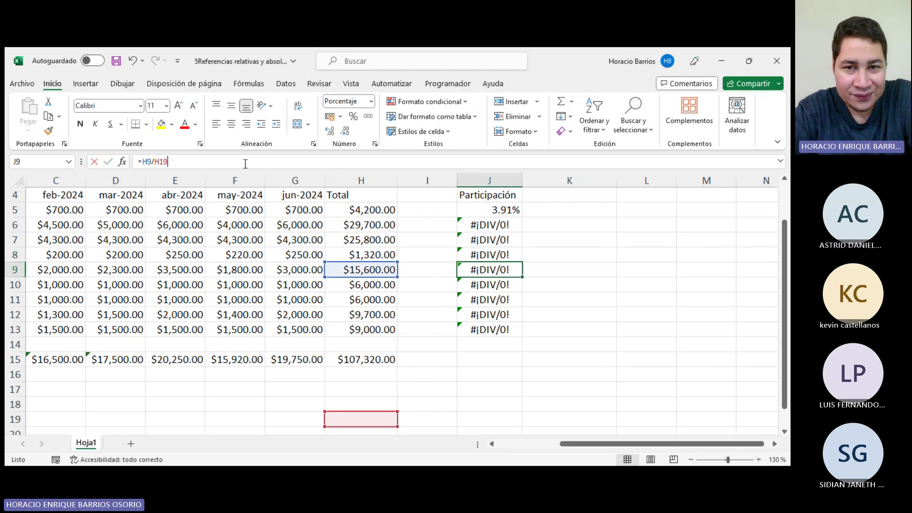
key(Return)
key(F2)
key(Return)
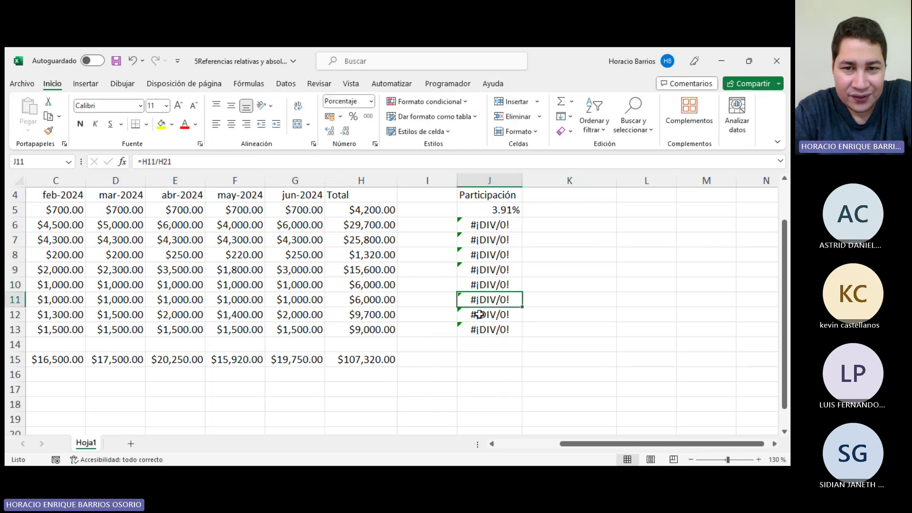
Inspect the empty cells H17:H18 below the grand total and compare the formulas in J5 and J6.
click(499, 353)
click(377, 386)
drag(377, 385, 377, 409)
scroll(484, 246, up, 2)
click(487, 255)
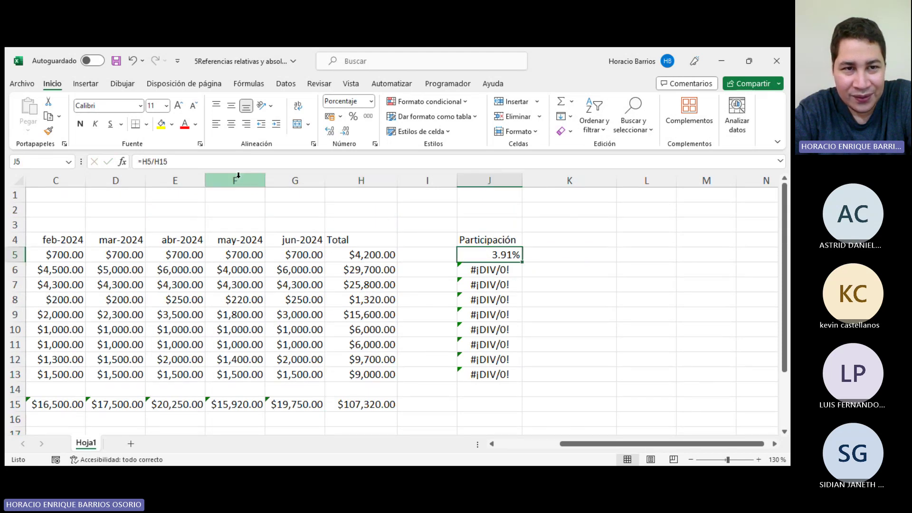
key(Down)
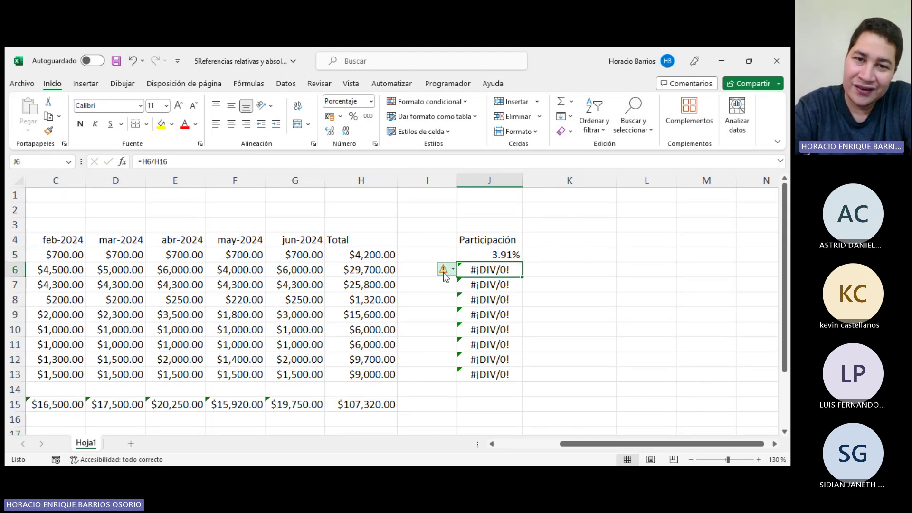
mouse_move(443, 272)
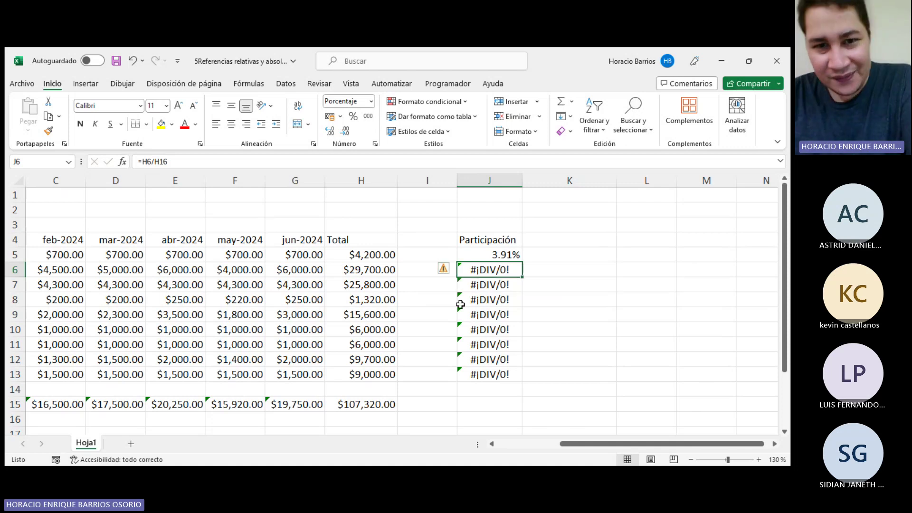
Trace the numerator and denominator cells of the copied Participación formulas row by row from J6 to J9.
scroll(429, 316, down, 1)
click(427, 315)
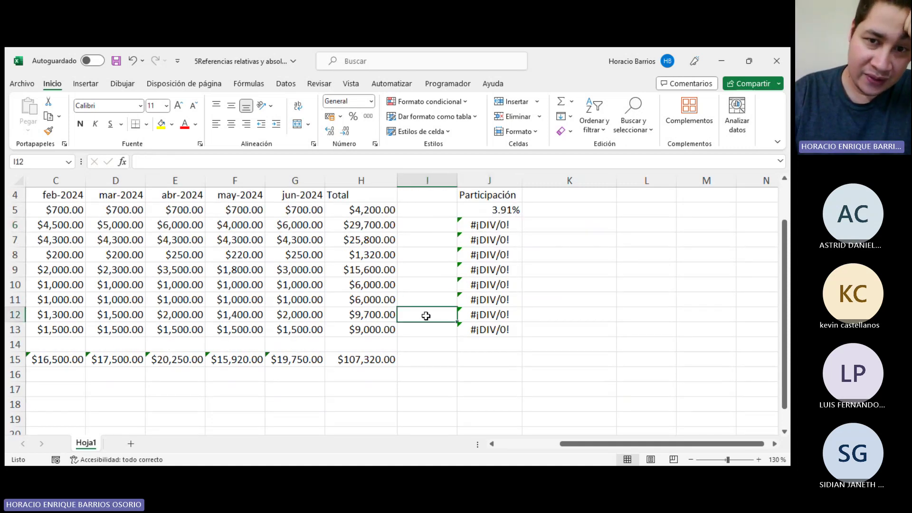
click(482, 225)
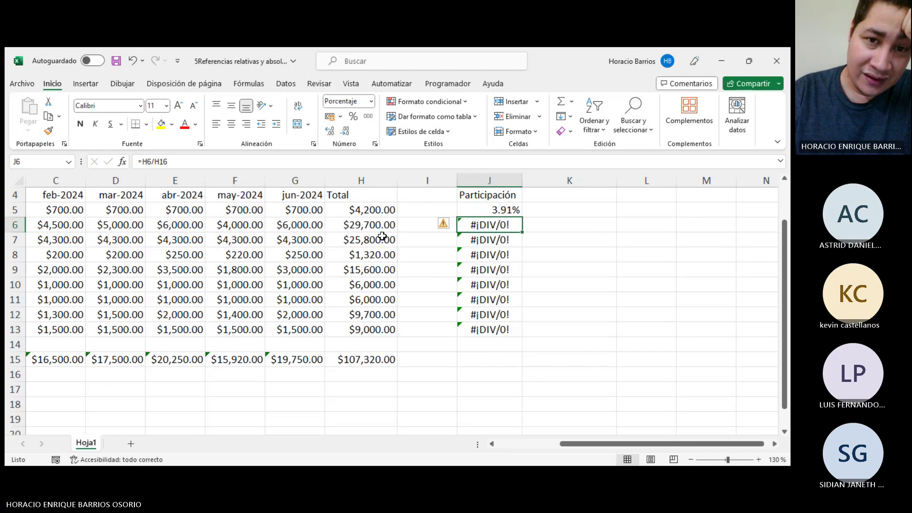
click(291, 162)
click(291, 162)
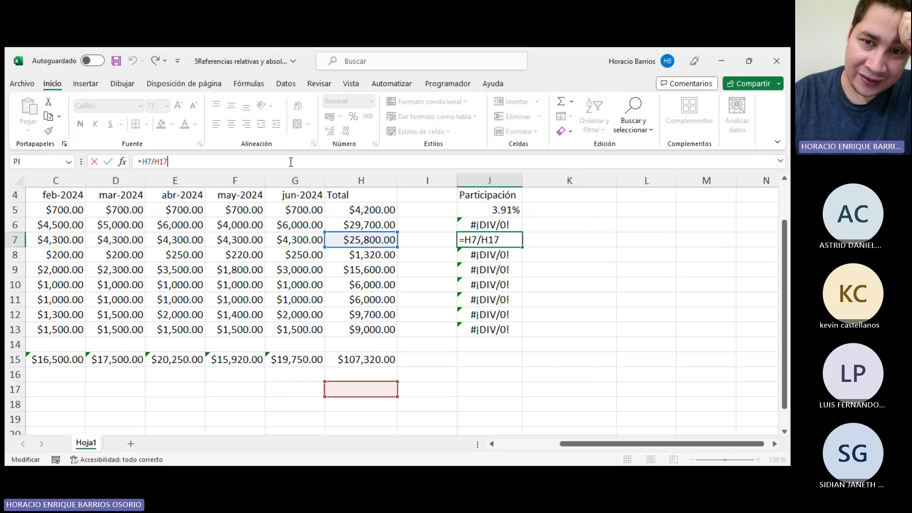
key(Return)
click(291, 161)
key(Return)
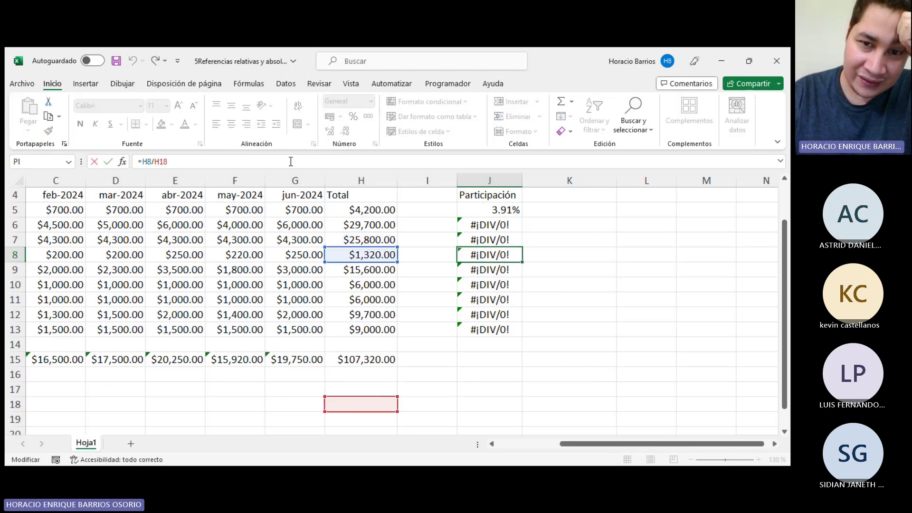
click(291, 161)
key(Return)
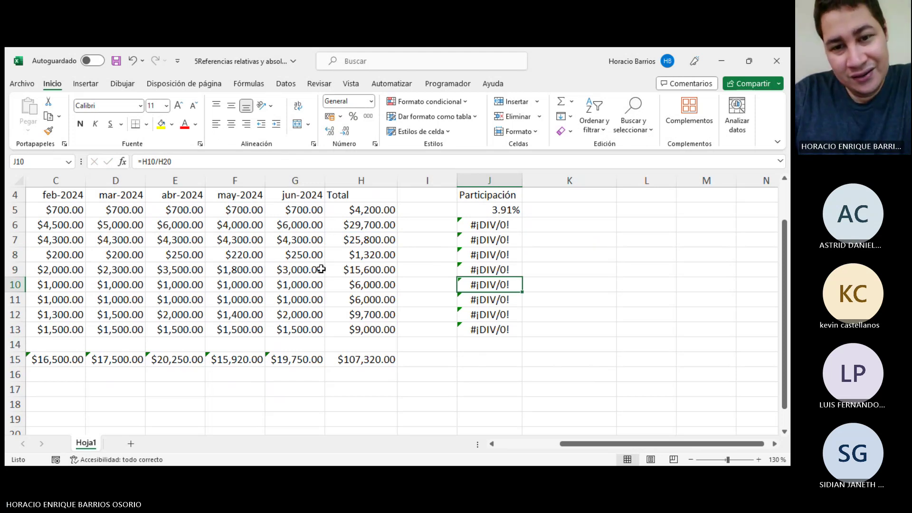
Enter the label "Total 6 meses" in H16, below the grand total.
click(510, 210)
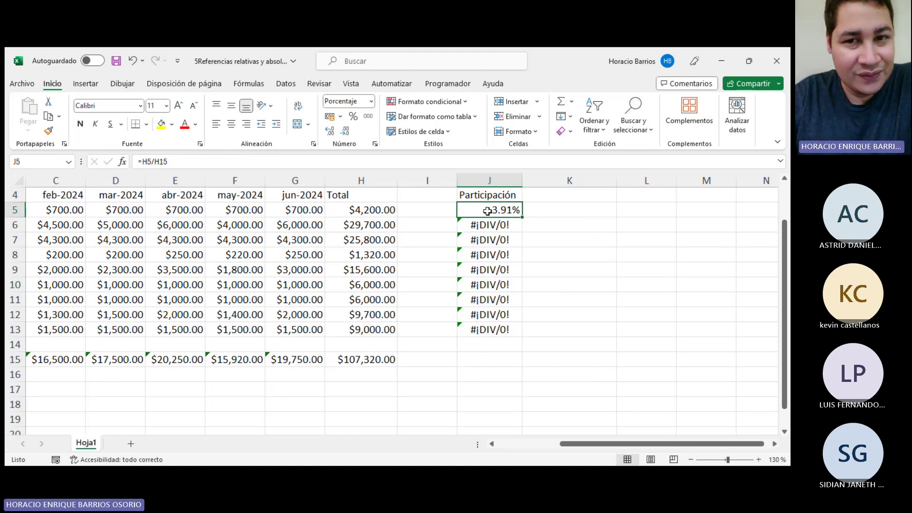
click(357, 357)
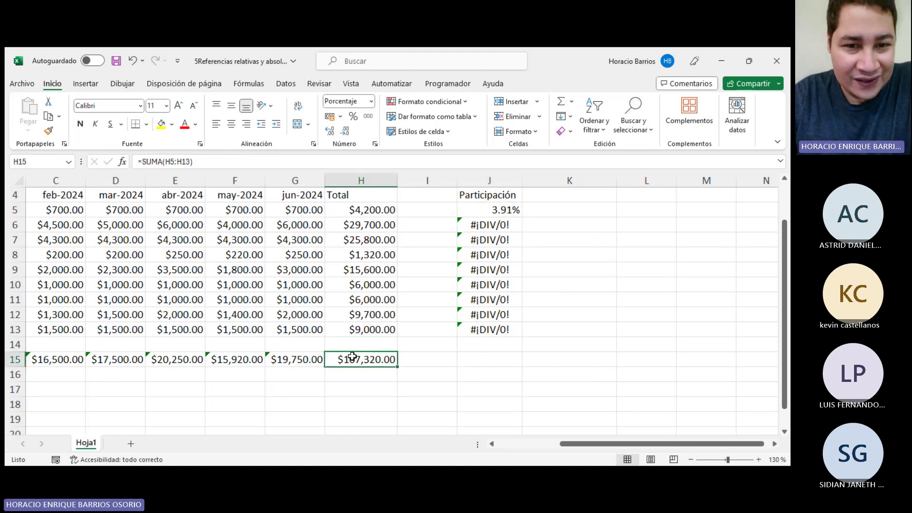
click(346, 374)
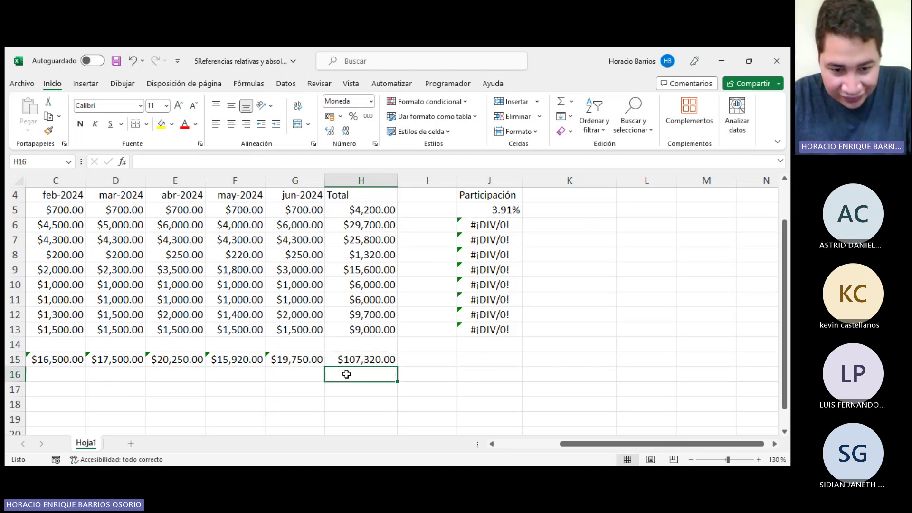
text(Toal)
key(BackSpace)
key(BackSpace)
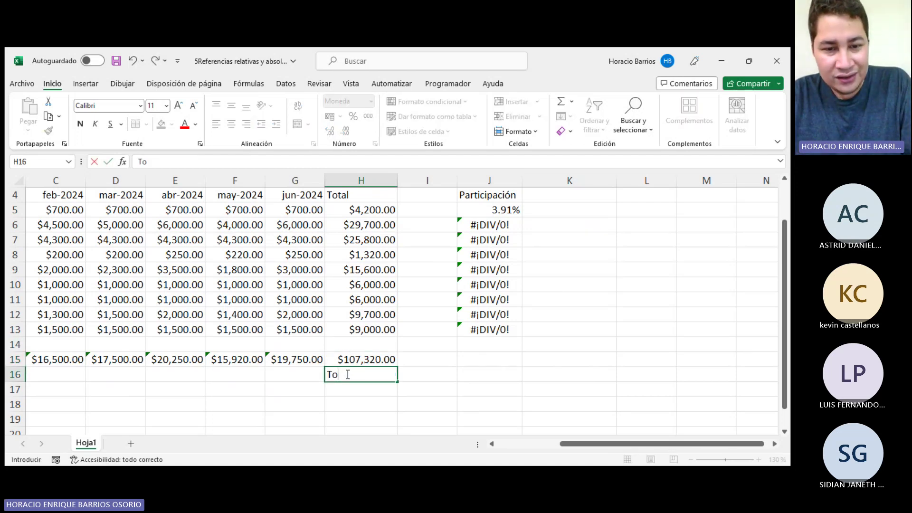
text(tal 6 meses)
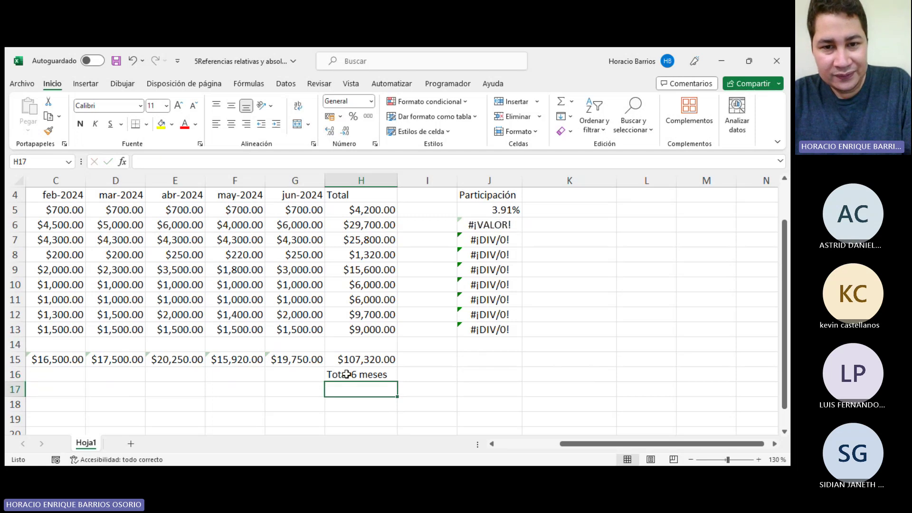
key(Return)
Compare the row totals in column H with the grand total in H15, and check the references in J6's formula.
click(365, 358)
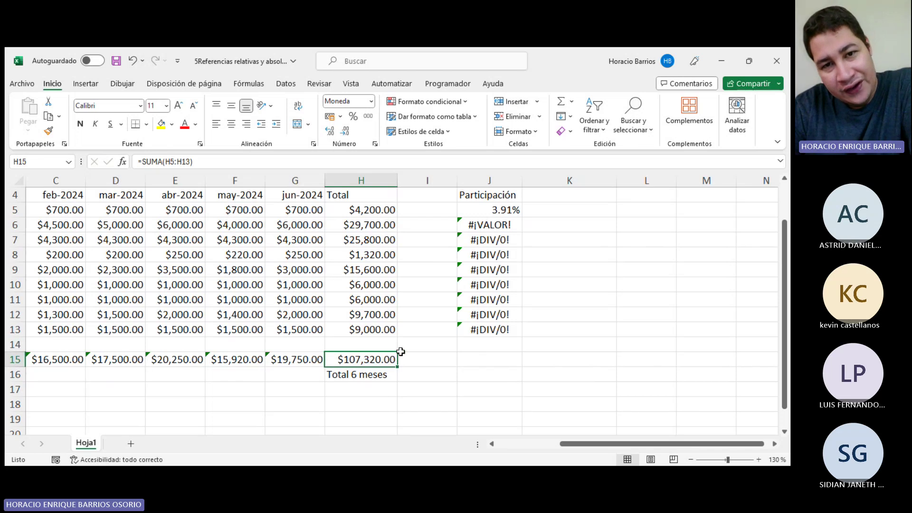
click(376, 222)
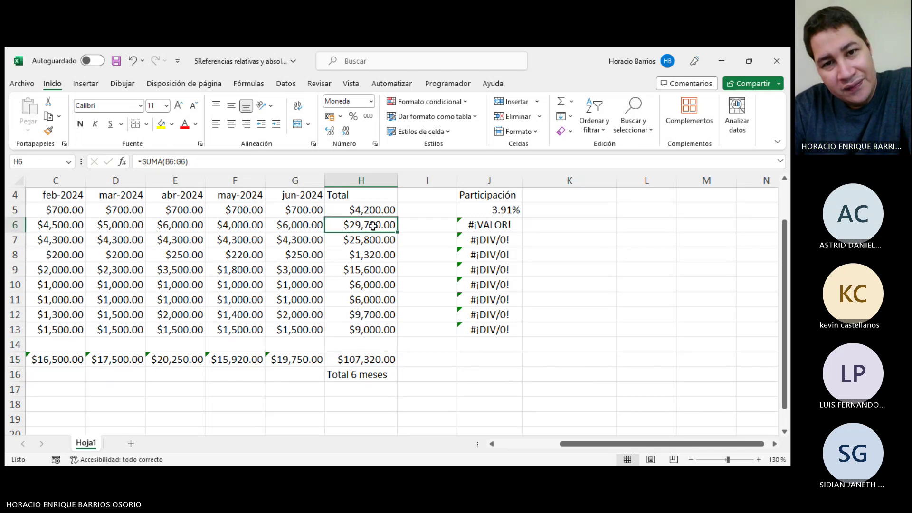
click(374, 241)
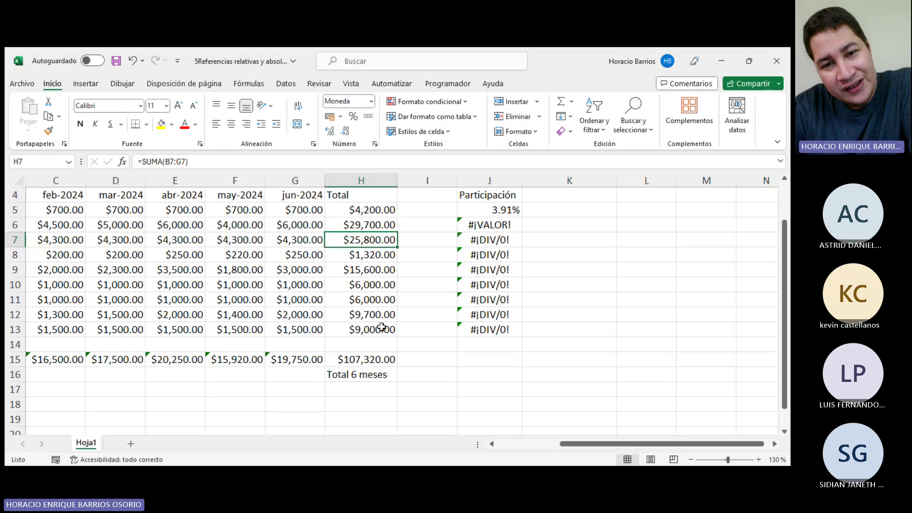
click(375, 360)
click(383, 213)
click(366, 371)
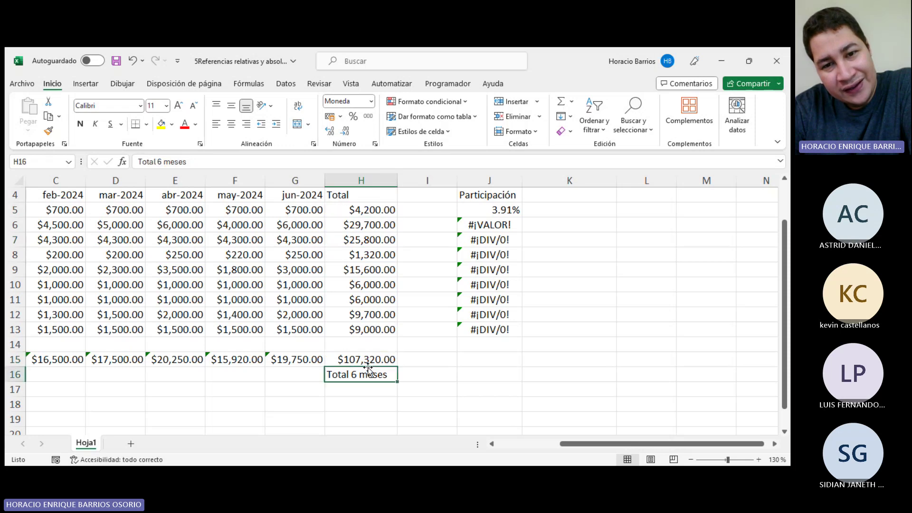
click(369, 360)
click(378, 231)
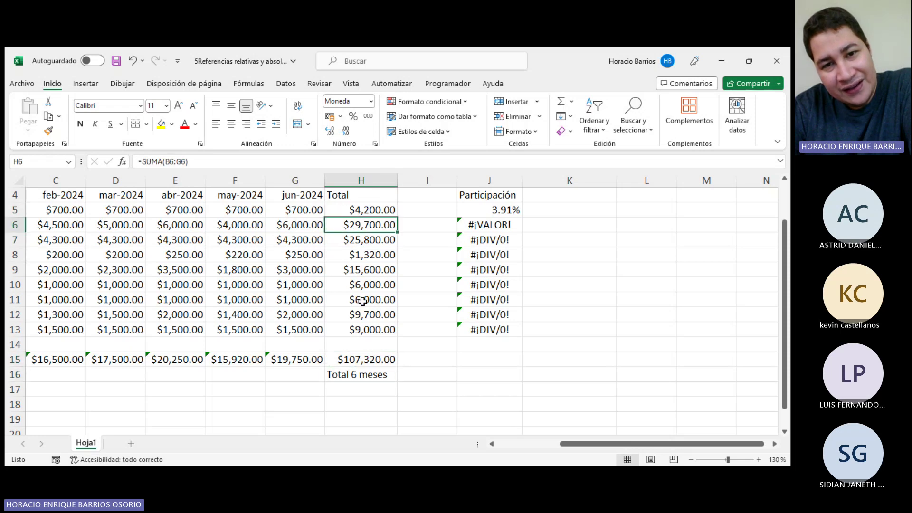
click(360, 354)
click(386, 239)
click(378, 331)
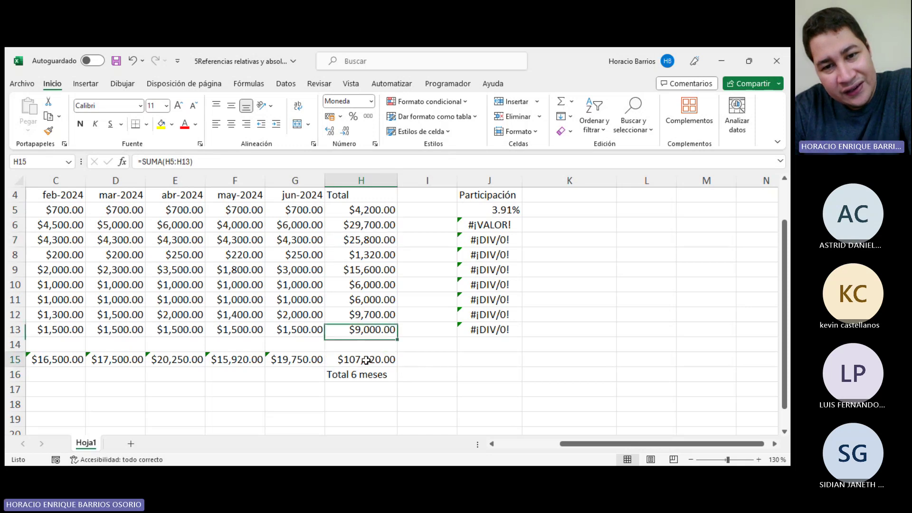
click(371, 360)
click(484, 225)
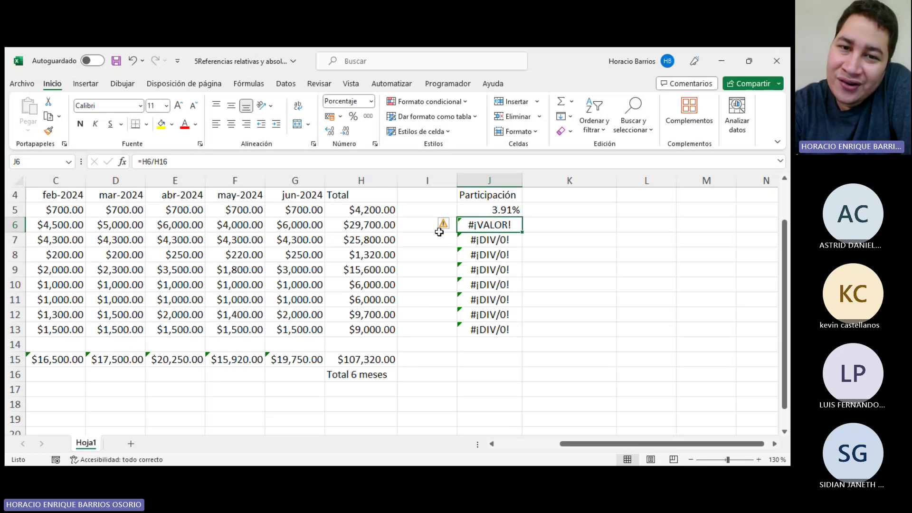
mouse_move(449, 225)
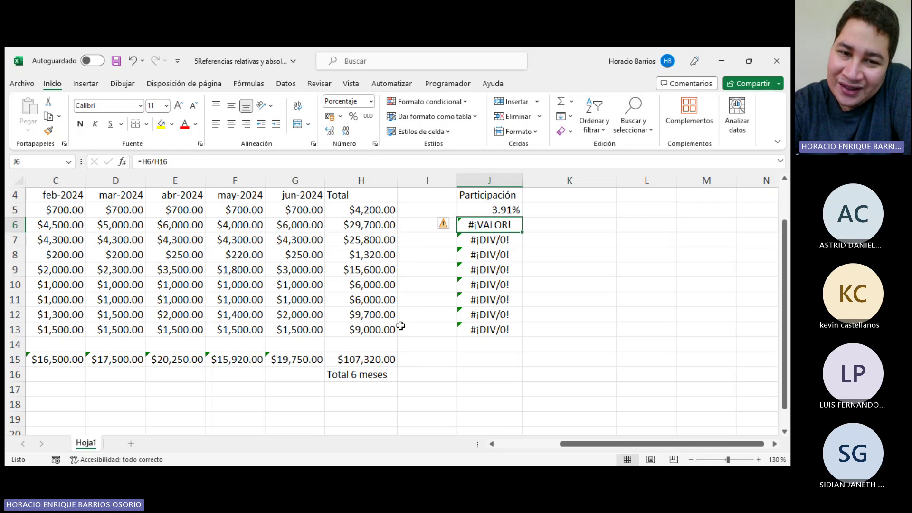
Delete the copied Participación formulas in J6:J13, keeping only the one in J5, and select J5.
click(499, 208)
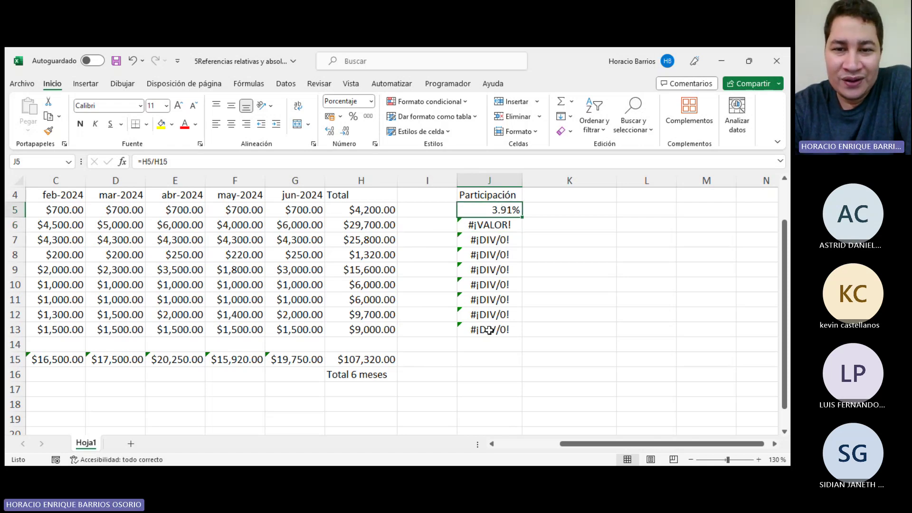
drag(489, 330, 490, 218)
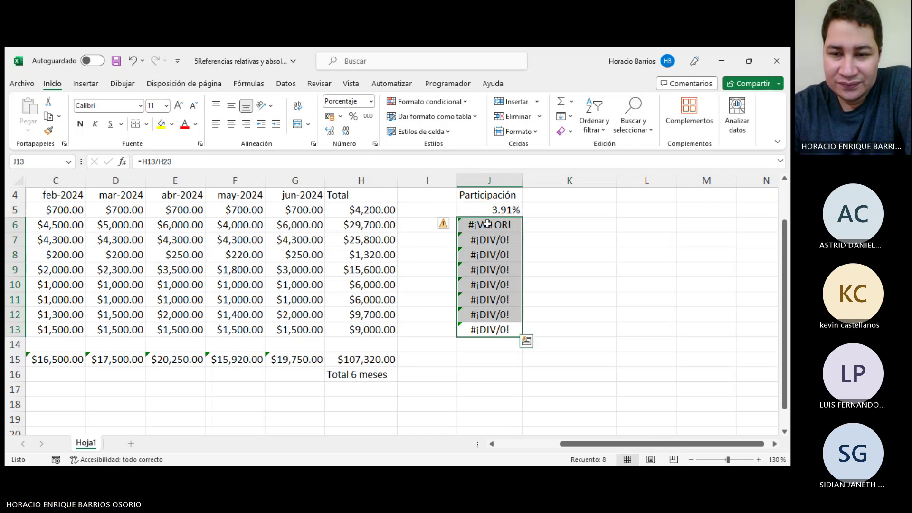
key(Delete)
click(490, 212)
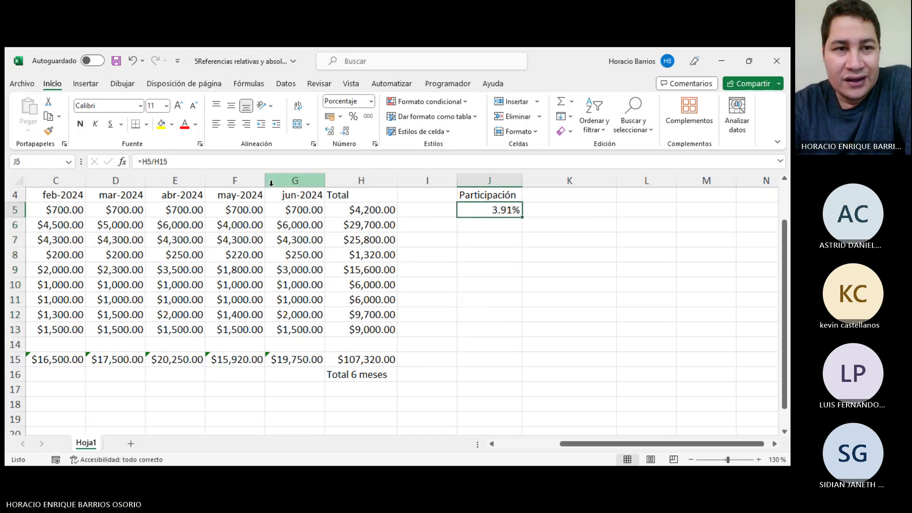
Make the total reference absolute in J5's Participación formula, so that it reads =H5/$H$15.
click(162, 162)
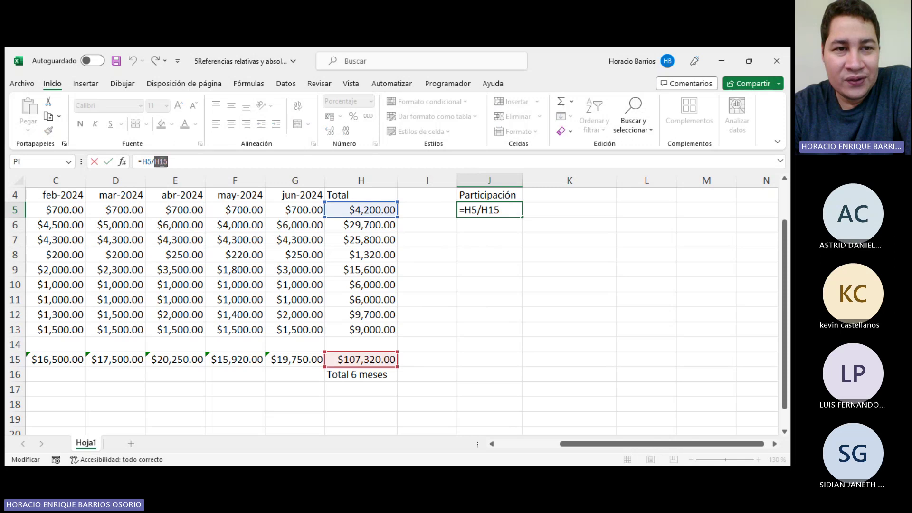
double_click(163, 162)
click(168, 161)
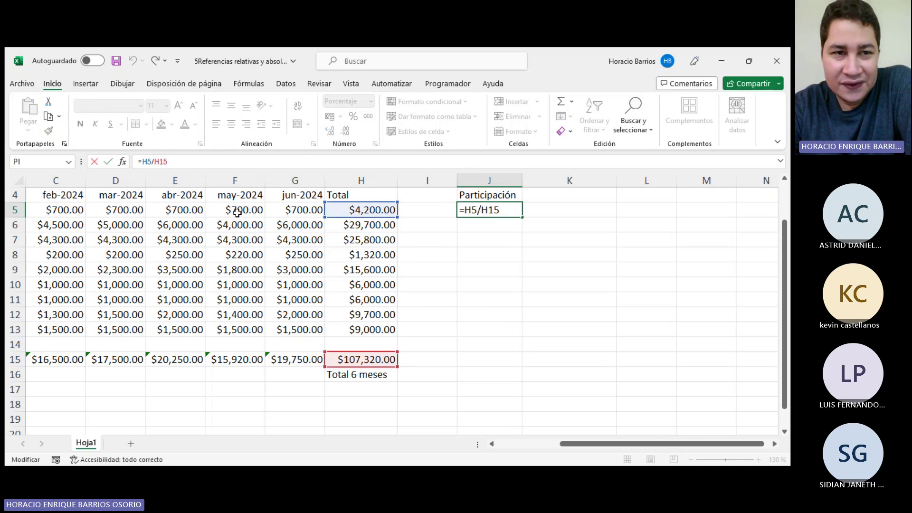
double_click(165, 161)
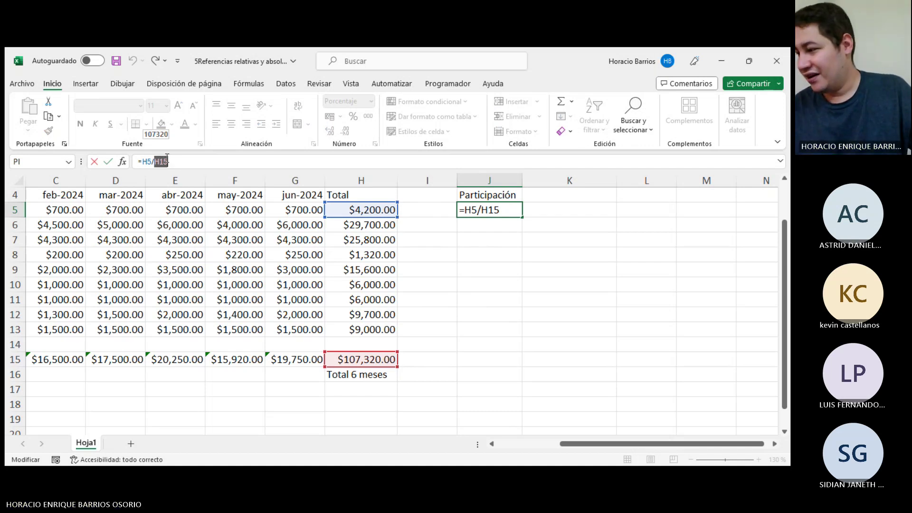
key(Left)
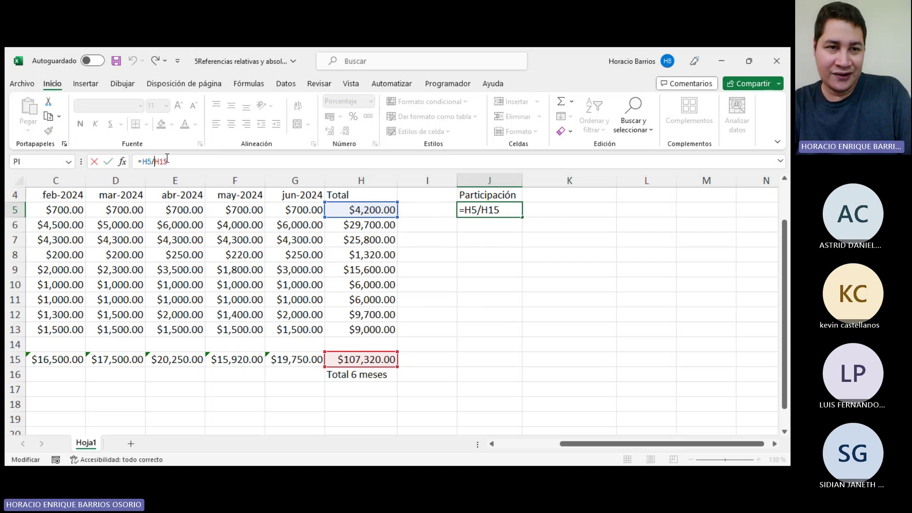
text($)
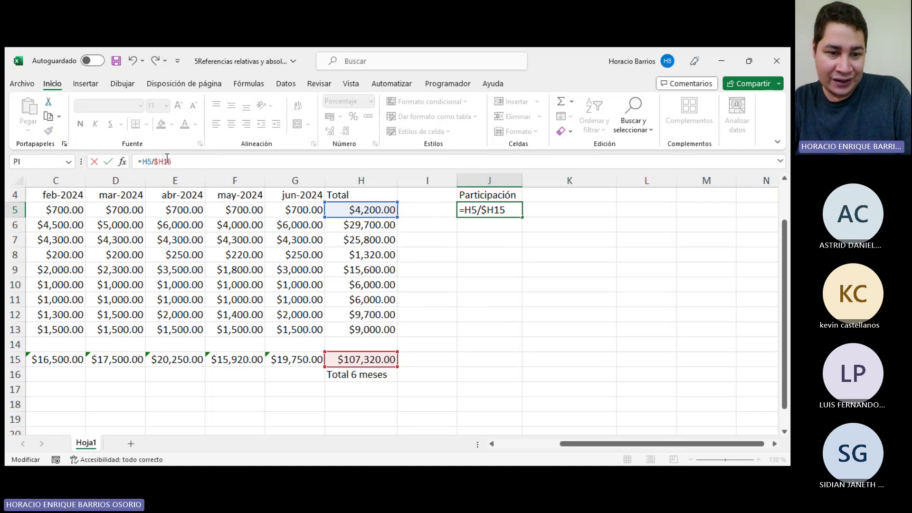
text($)
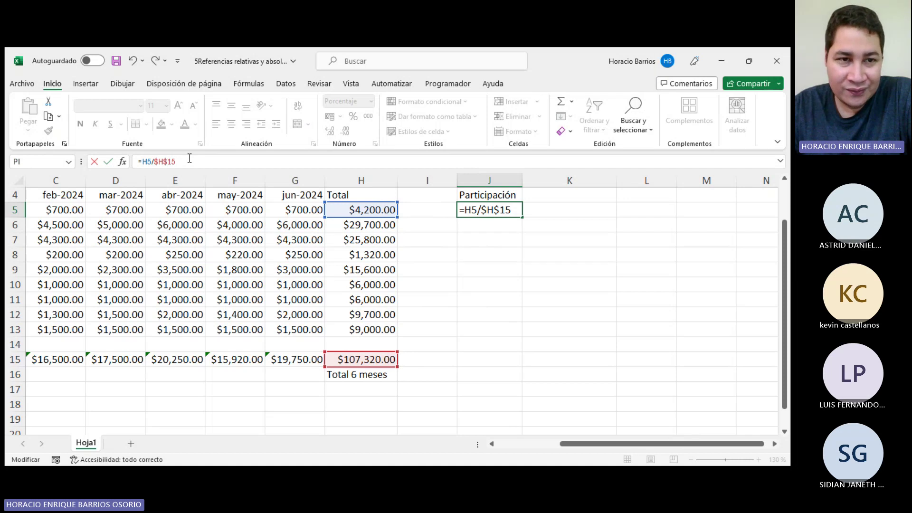
key(Return)
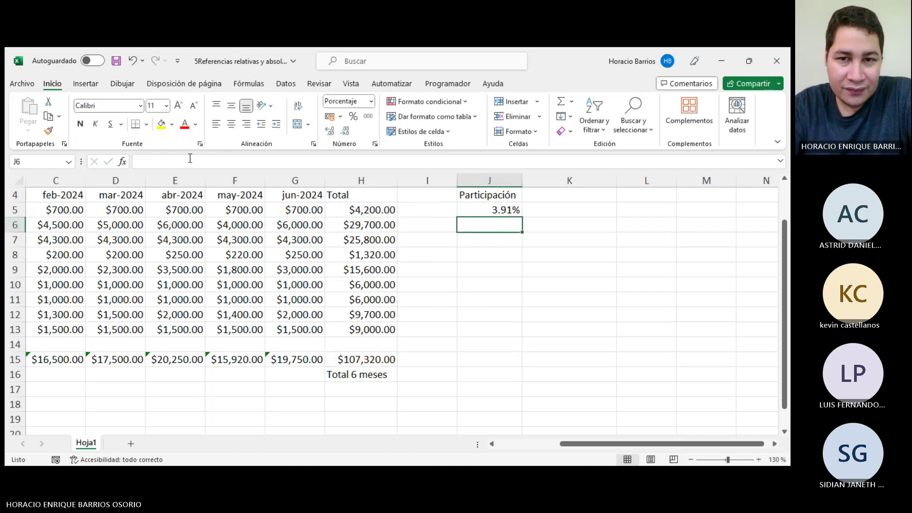
Fill the J5 formula down to J13 and check the references in the copied formulas in J6:J8.
click(510, 208)
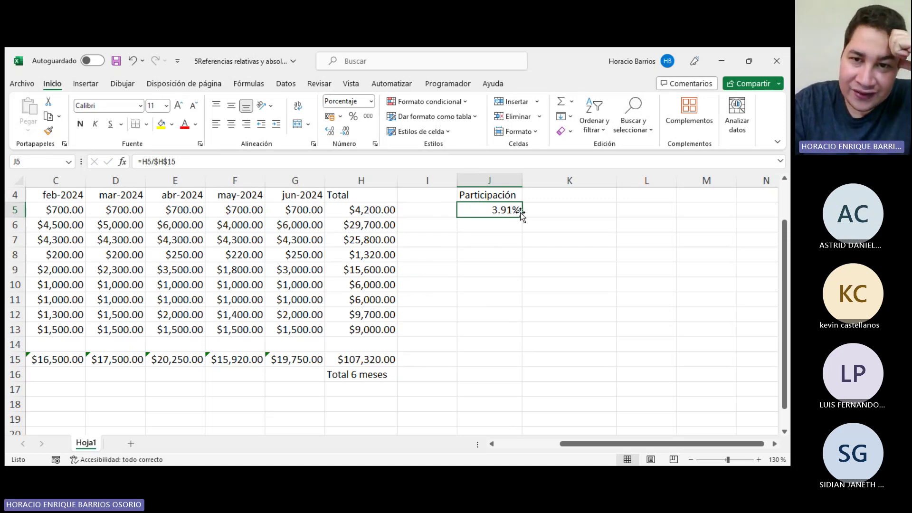
drag(522, 217, 524, 336)
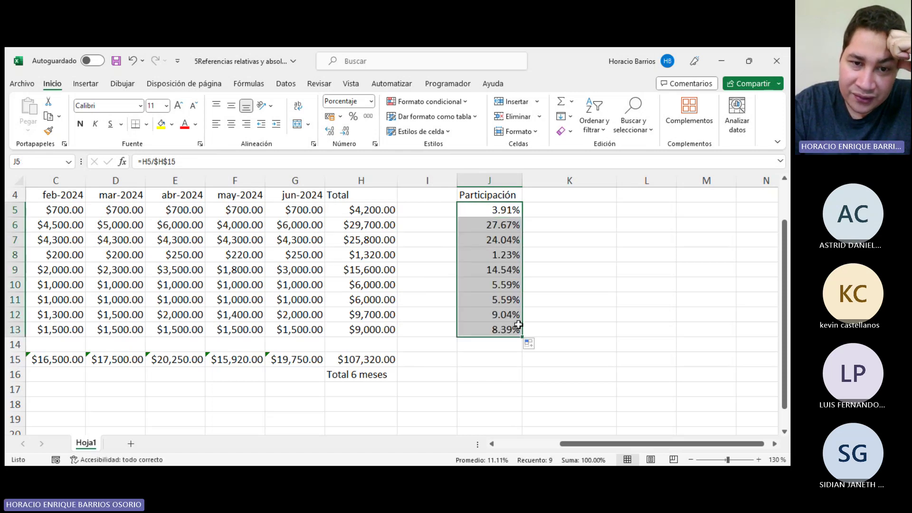
click(505, 223)
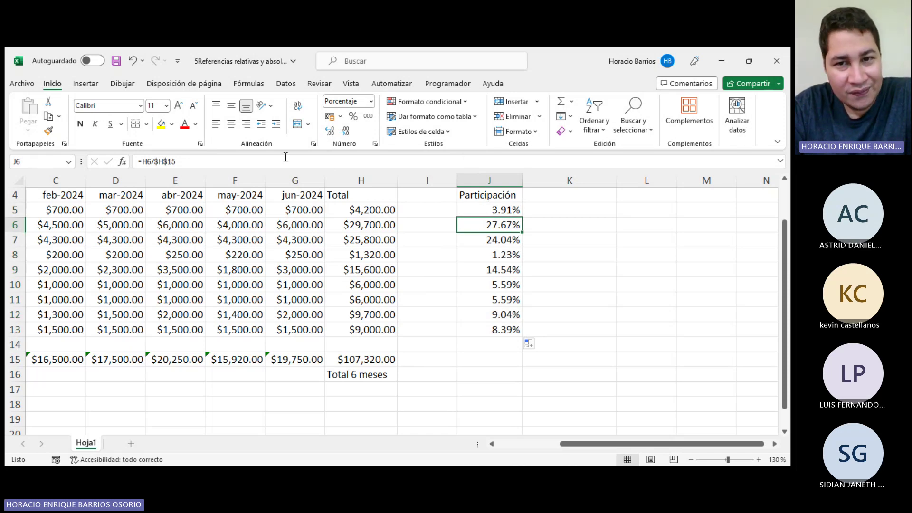
key(Down)
key(F2)
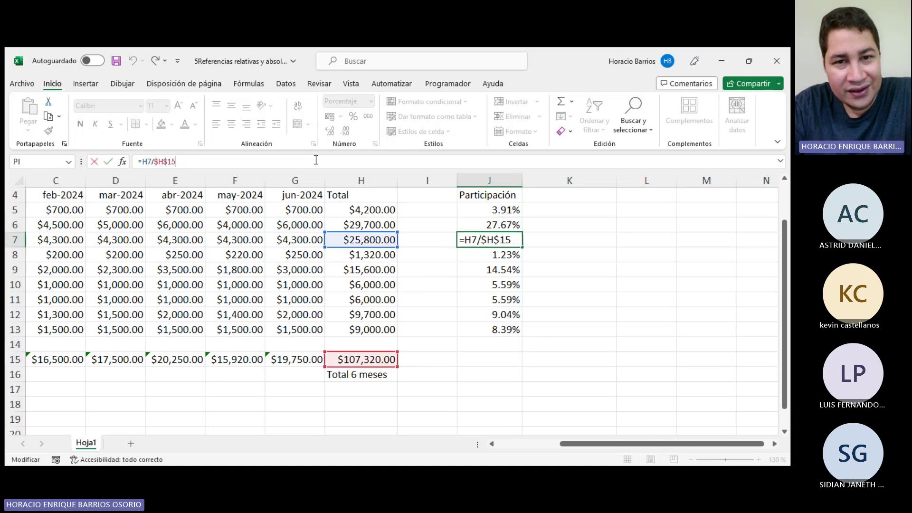
key(Return)
key(F2)
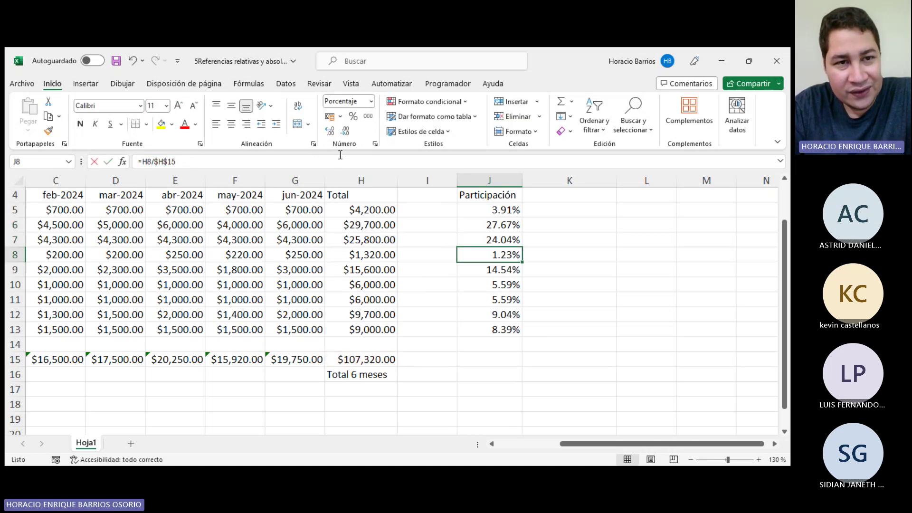
key(Return)
Change the J5 formula back to the fully relative form =H5/H15.
click(487, 205)
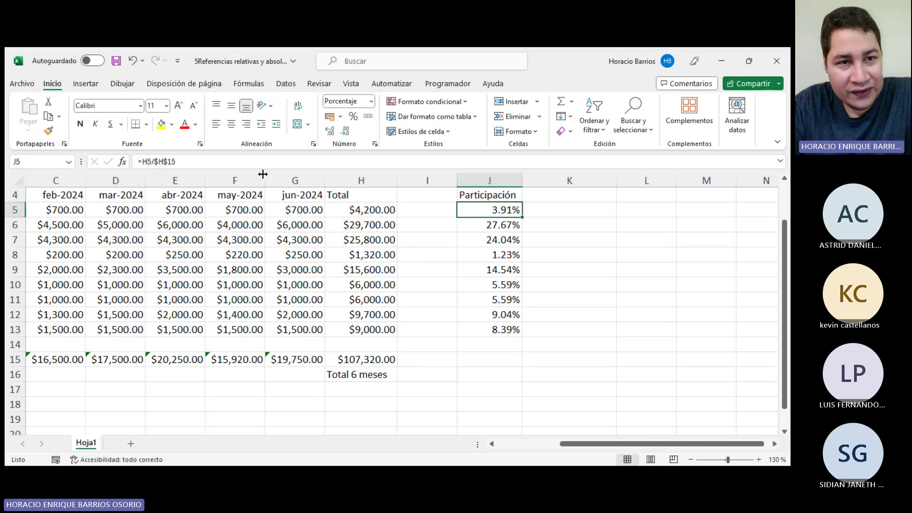
drag(155, 161, 191, 159)
text(H15)
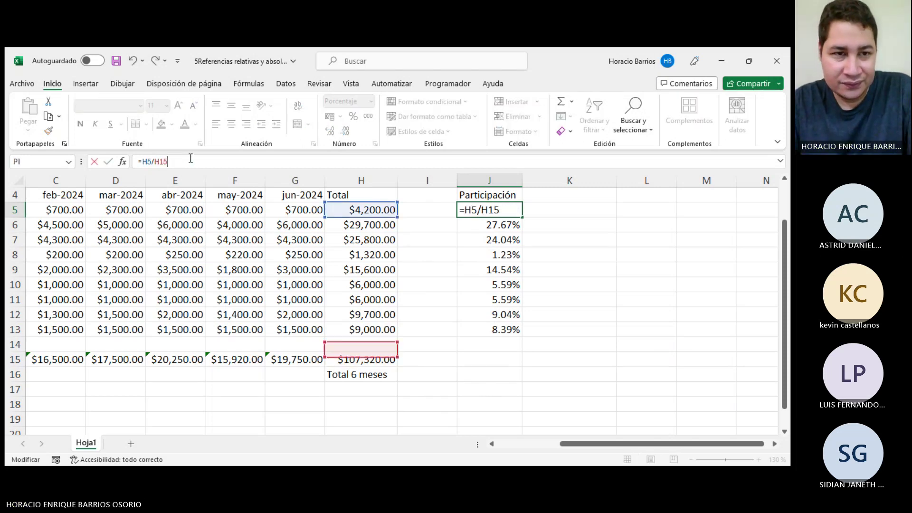
key(Return)
key(Up)
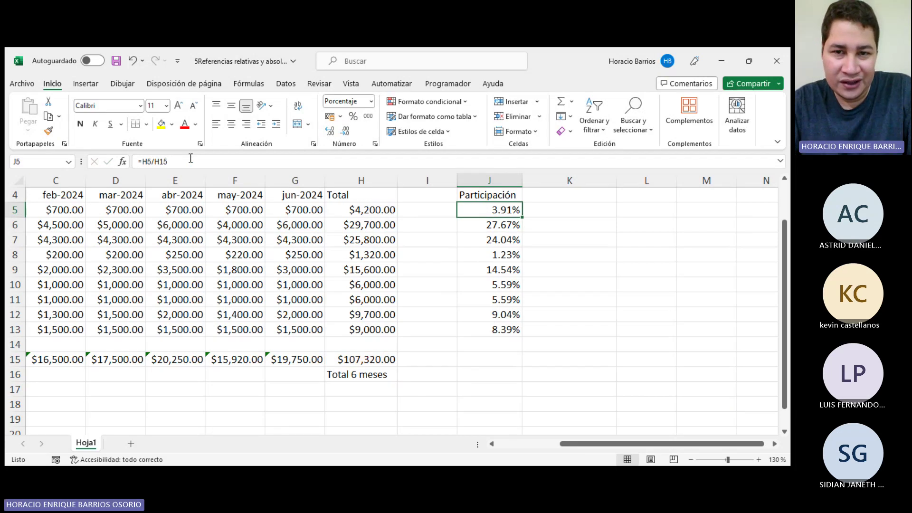
Rebuild the formula in J5 from cells H5 and H15, toggling the divisor to absolute to give =H5/$H$15.
text(=)
click(356, 210)
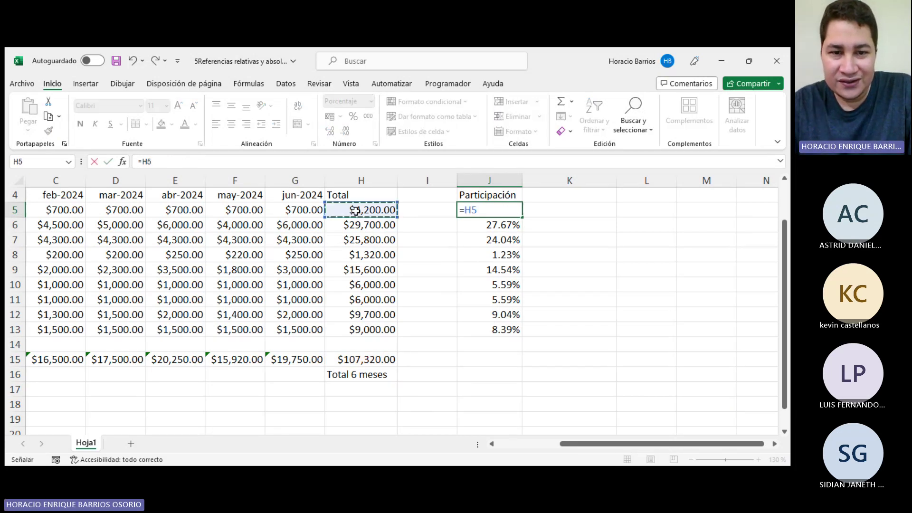
text(/)
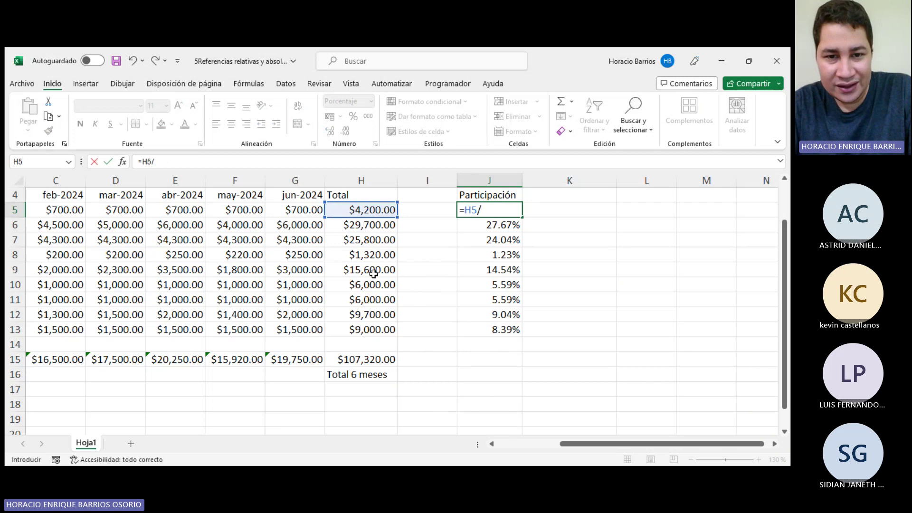
click(385, 360)
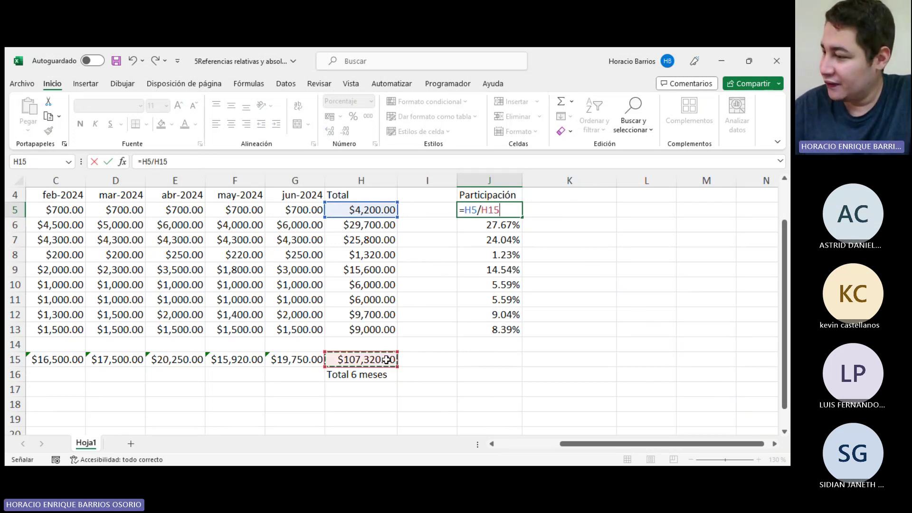
key(F4)
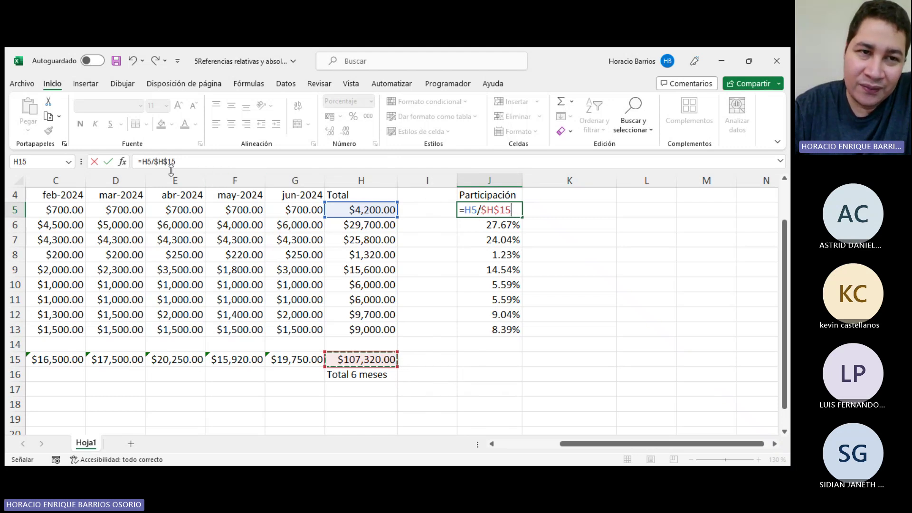
Cycle the H5 reference in J5's formula through $H$5, H$5 and $H5, ending on the relative form H5.
click(148, 162)
click(148, 162)
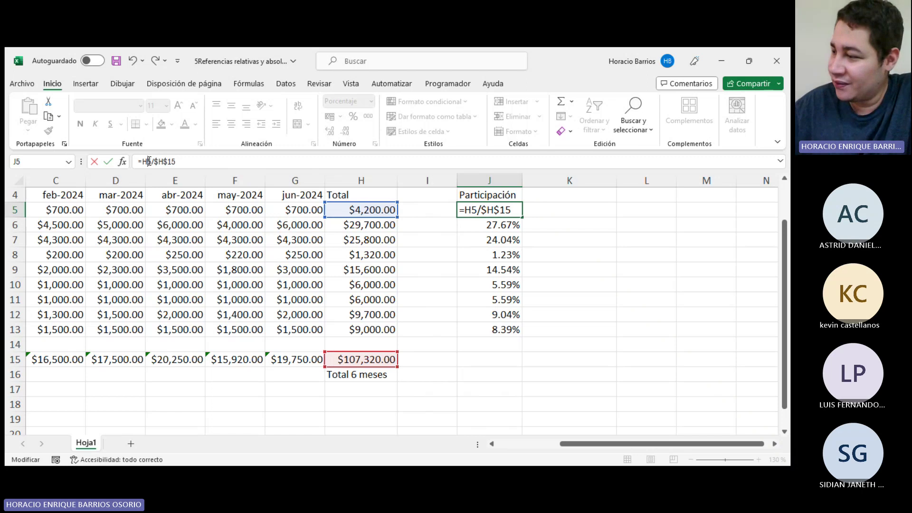
key(F4)
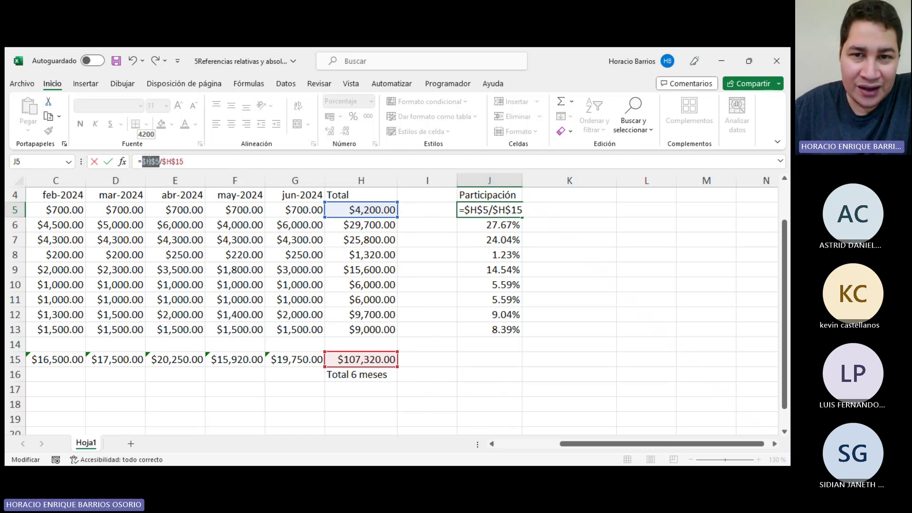
key(F4)
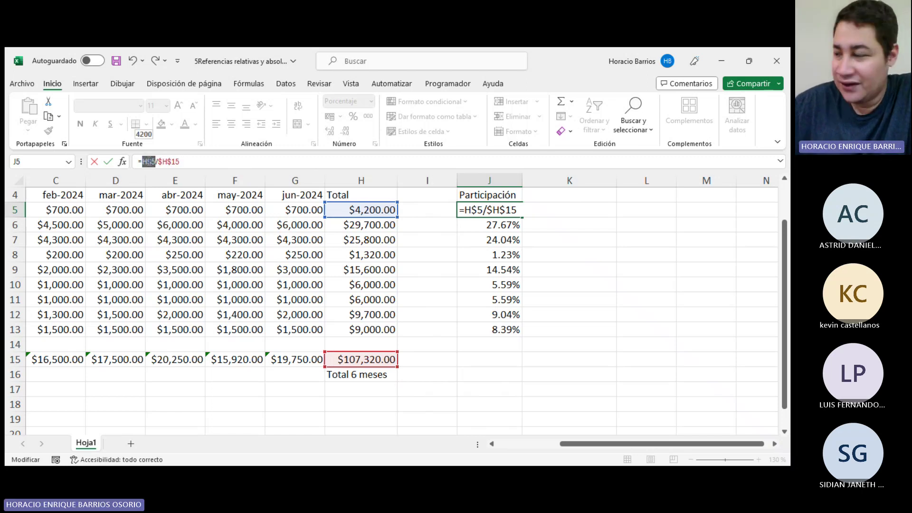
key(F4)
key(F4)
key(F4)
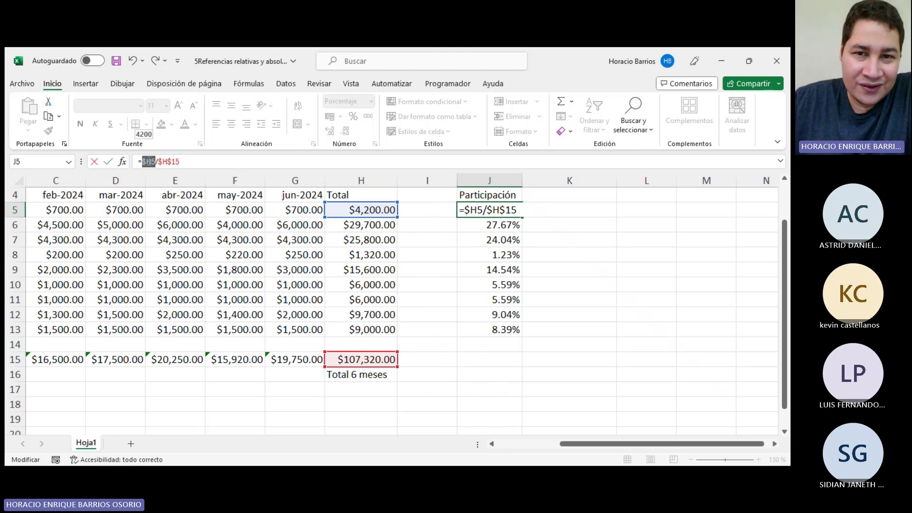
key(F4)
key(F4)
key(F4)
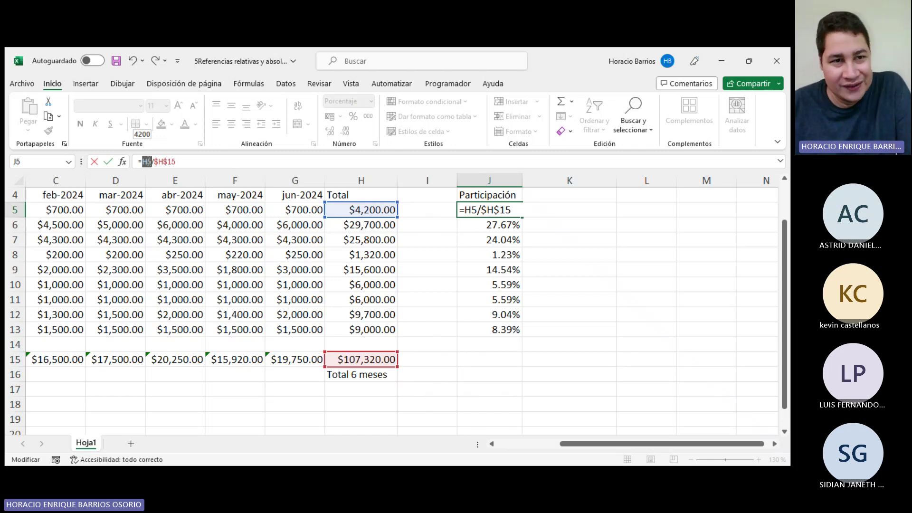
key(F4)
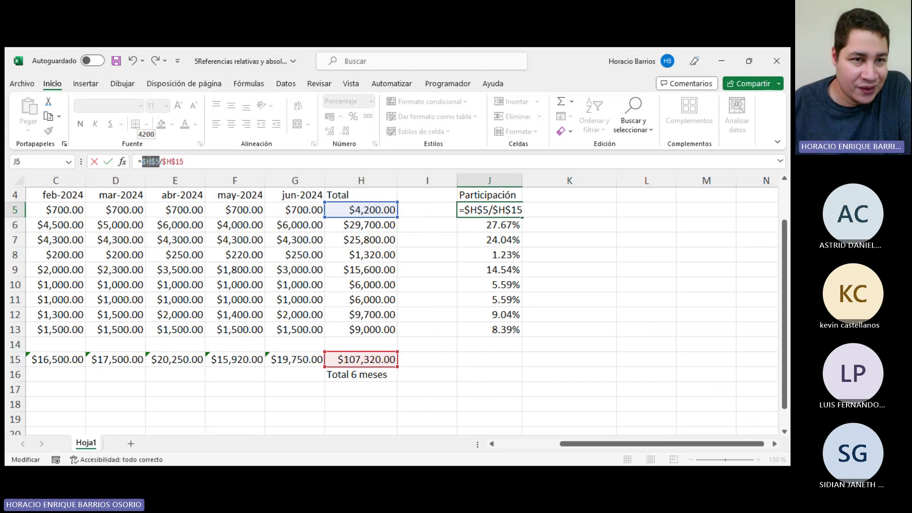
key(F4)
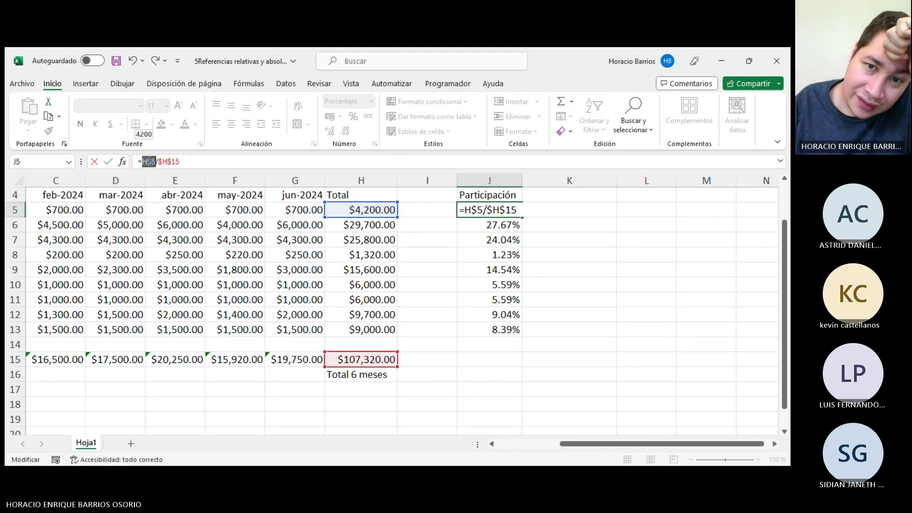
key(F4)
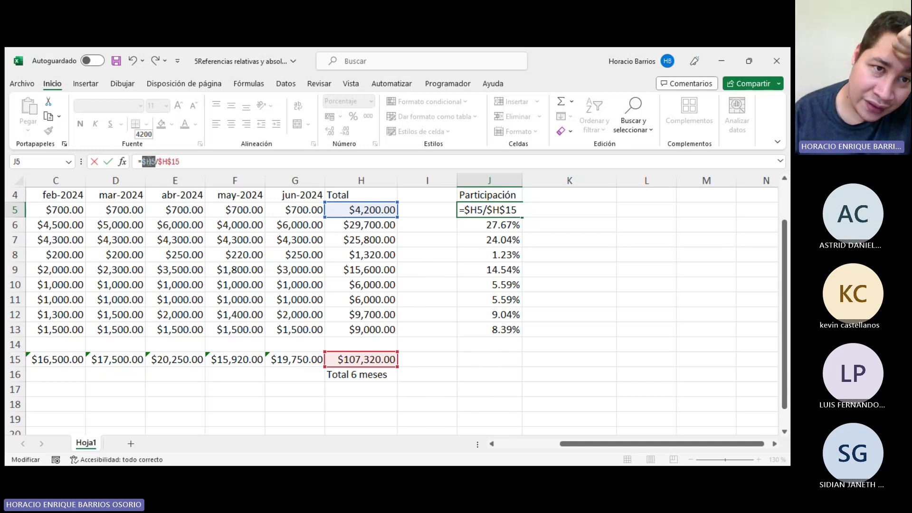
key(F4)
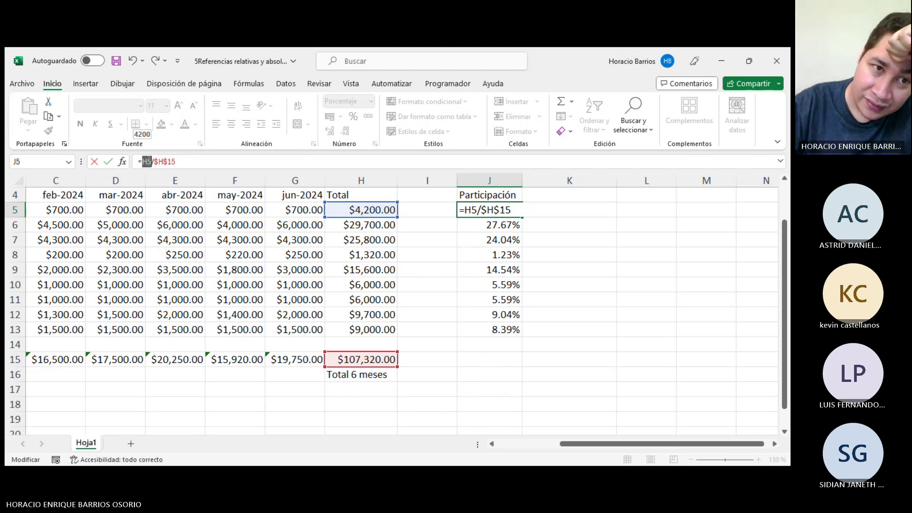
key(End)
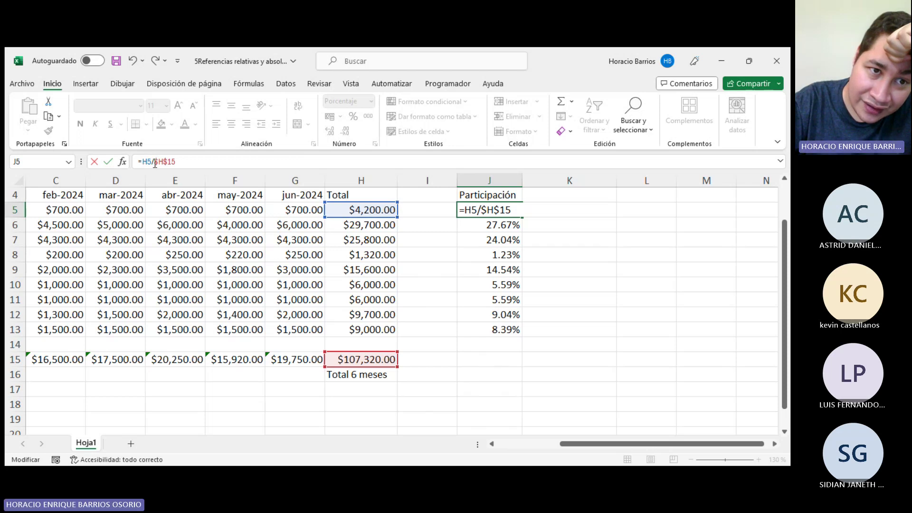
Cycle the H15 divisor in J5's formula through H$15, $H15 and H15, ending on the absolute form $H$15.
drag(155, 163, 180, 161)
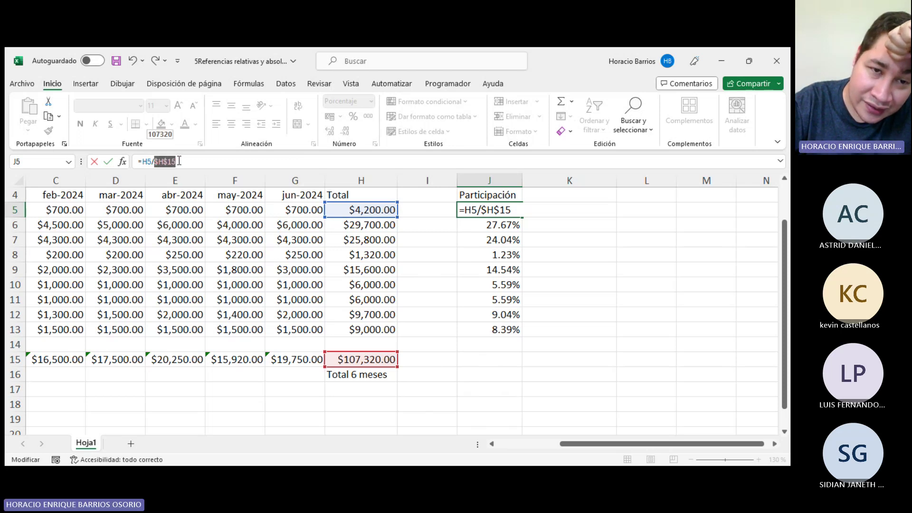
click(179, 161)
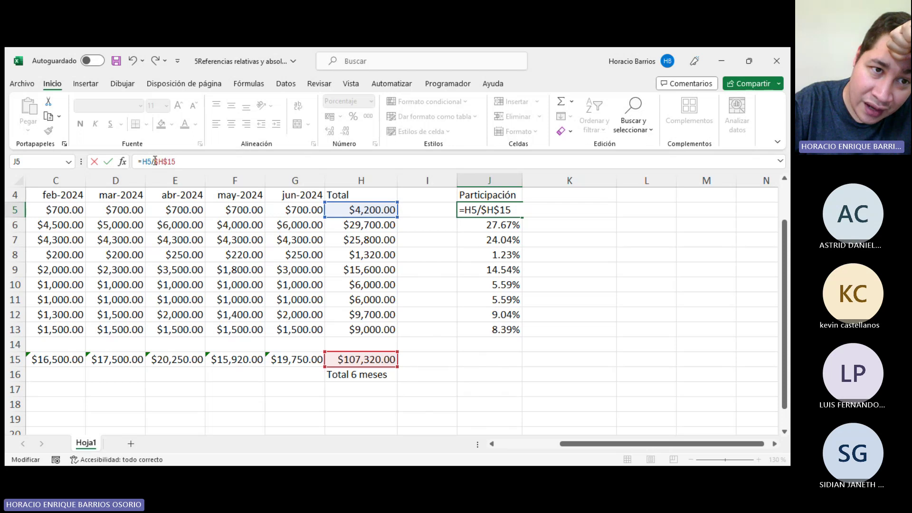
drag(155, 161, 175, 161)
click(178, 161)
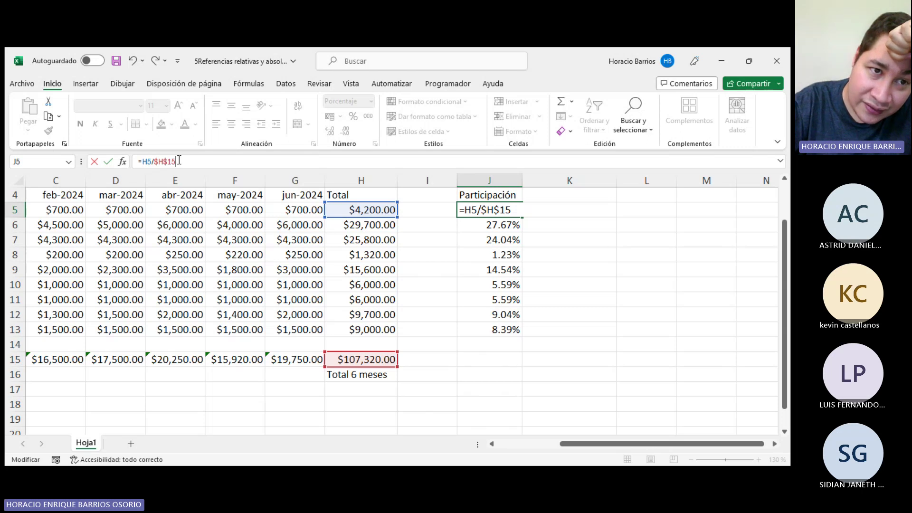
click(167, 161)
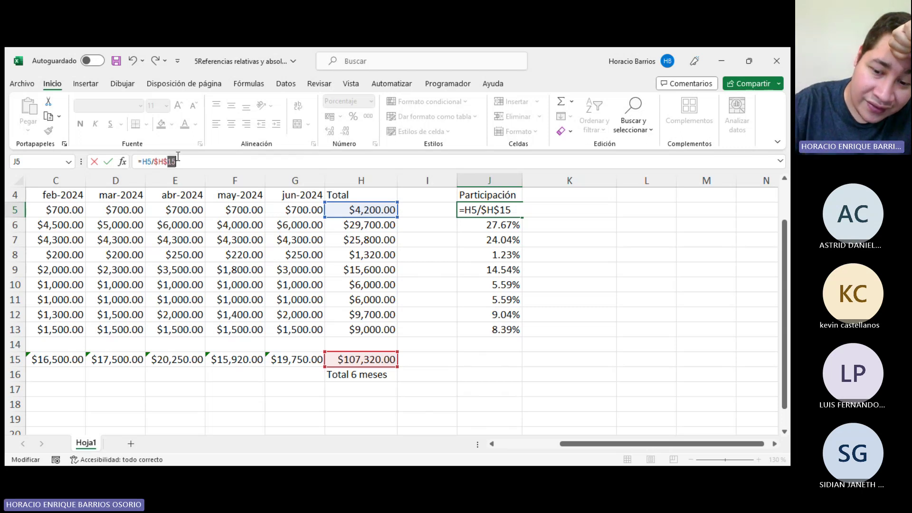
click(178, 157)
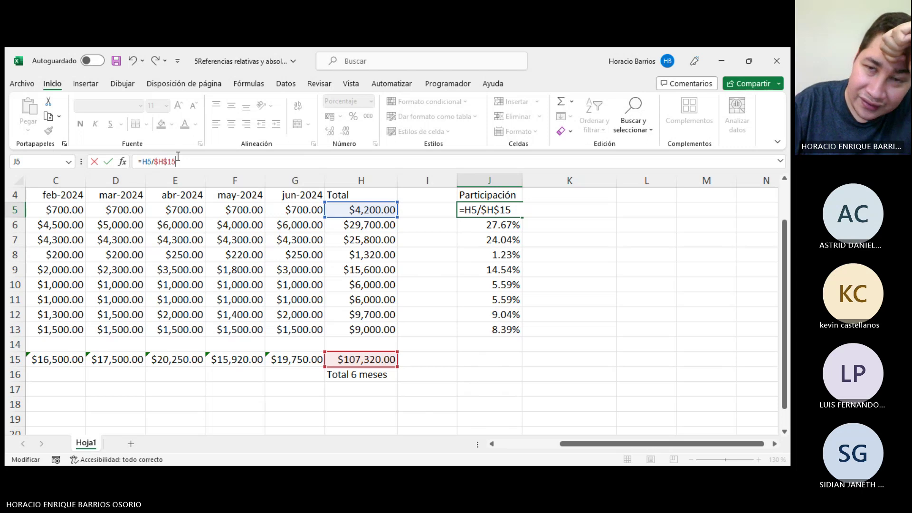
key(F4)
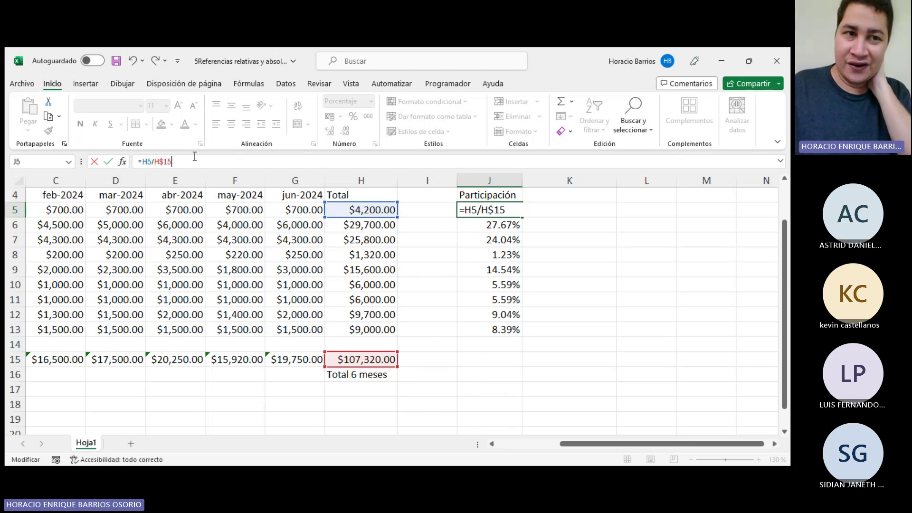
key(F4)
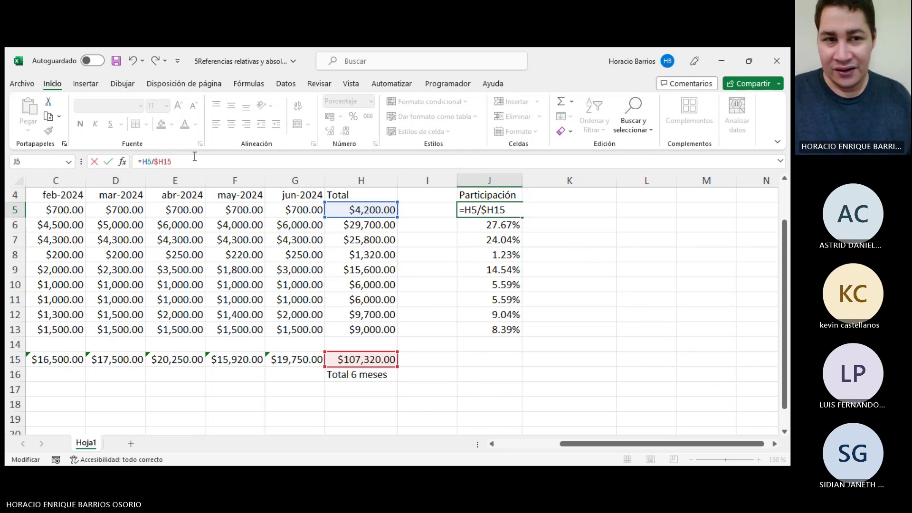
key(F4)
key(F4)
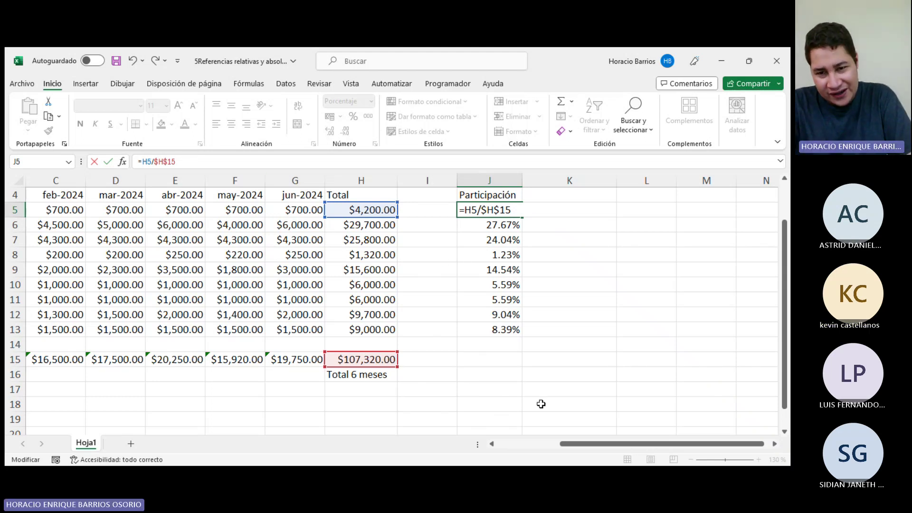
Commit the formula =H5/$H$15 in J5.
drag(585, 447, 511, 449)
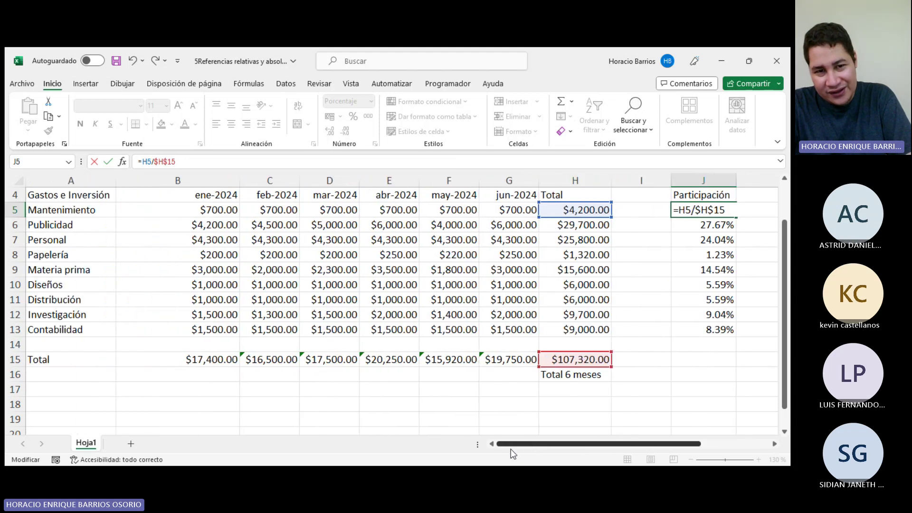
scroll(542, 318, down, 3)
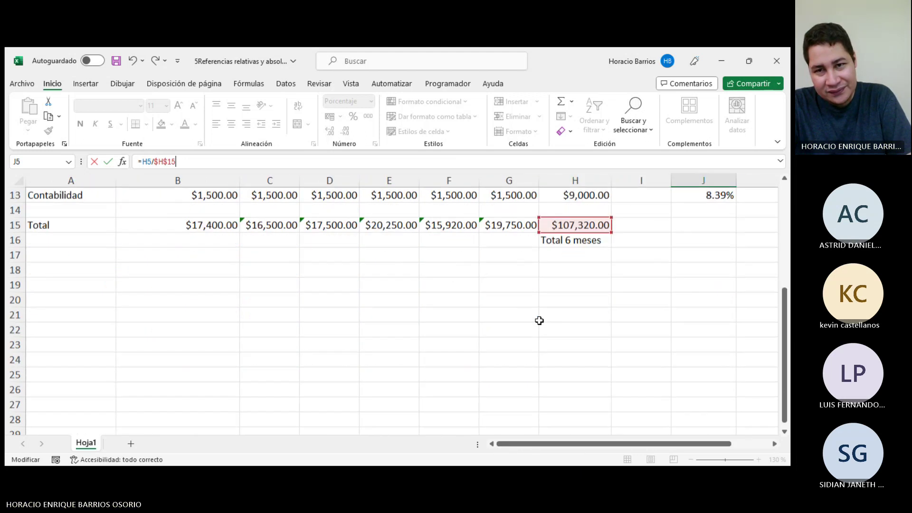
scroll(541, 318, up, 3)
scroll(546, 333, up, 1)
drag(534, 446, 568, 444)
scroll(579, 413, down, 3)
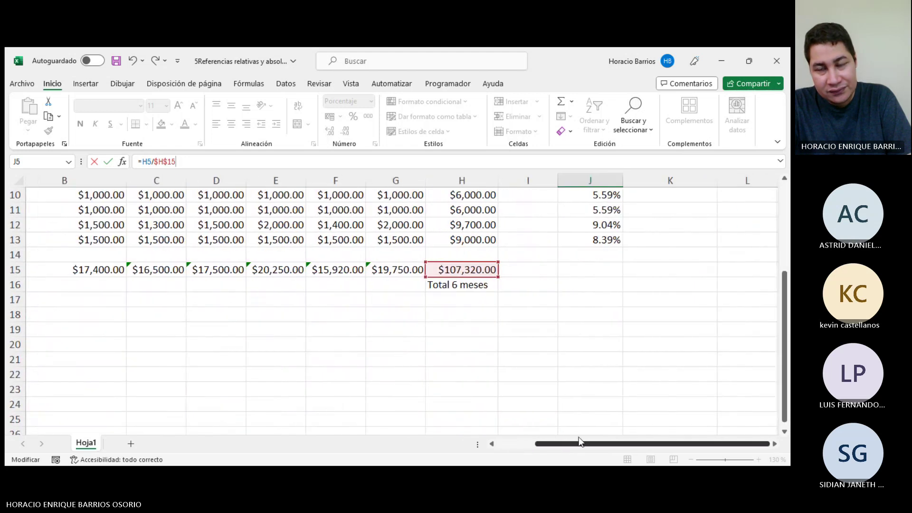
scroll(581, 354, up, 3)
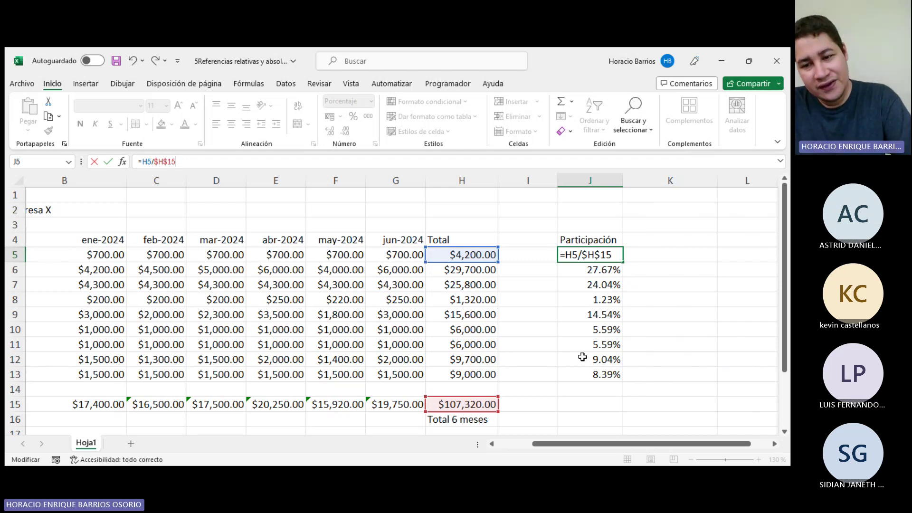
key(Return)
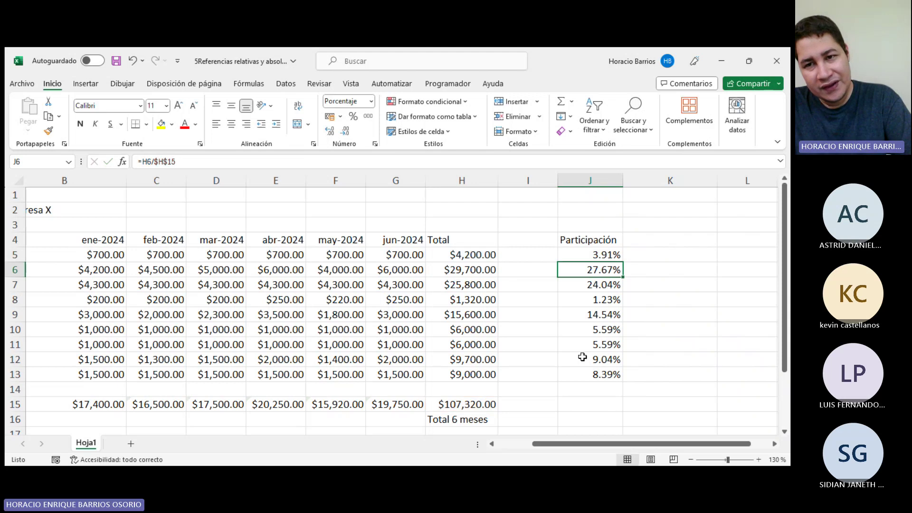
Check which cells the Participación formulas in J5, J6 and J7 refer to.
scroll(583, 356, down, 1)
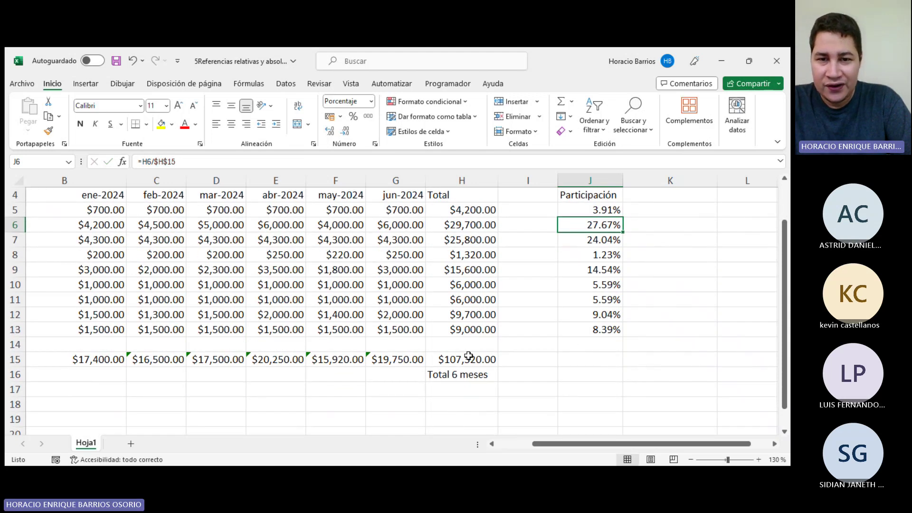
click(470, 359)
scroll(504, 329, up, 1)
click(587, 252)
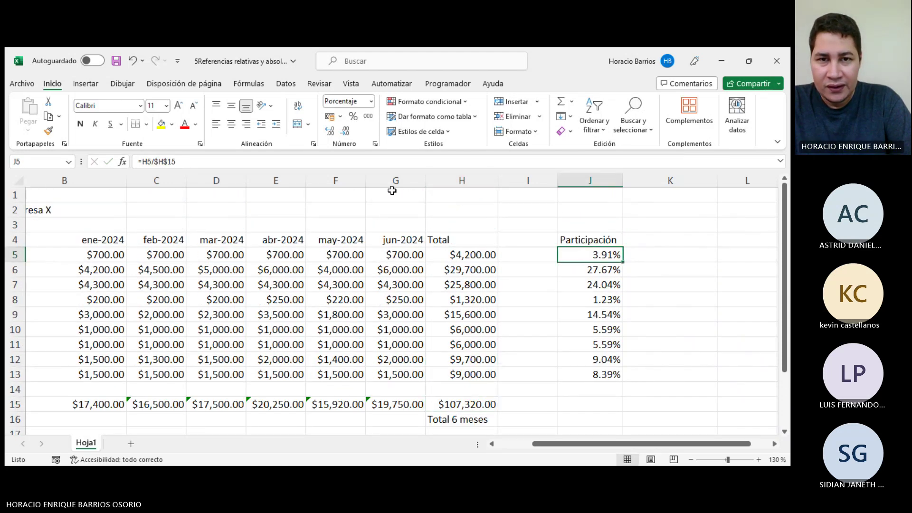
click(391, 161)
key(Return)
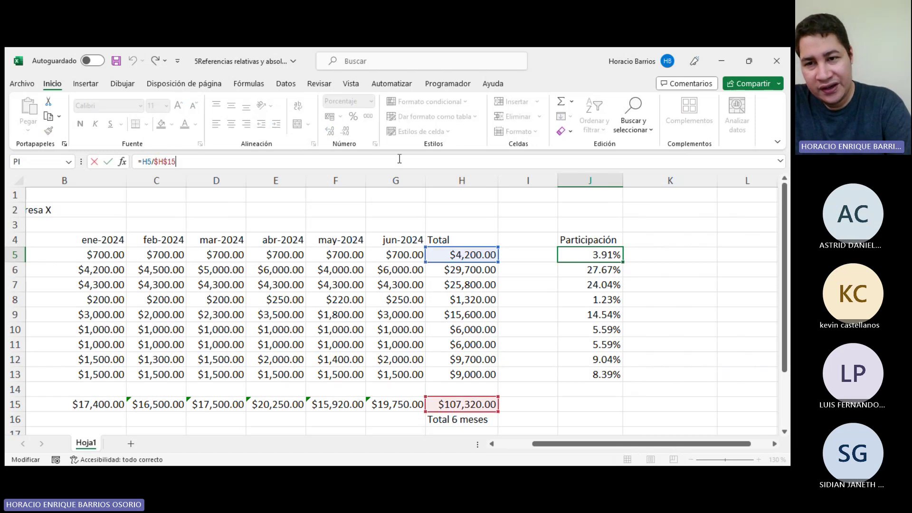
click(400, 158)
key(Return)
click(399, 158)
key(Return)
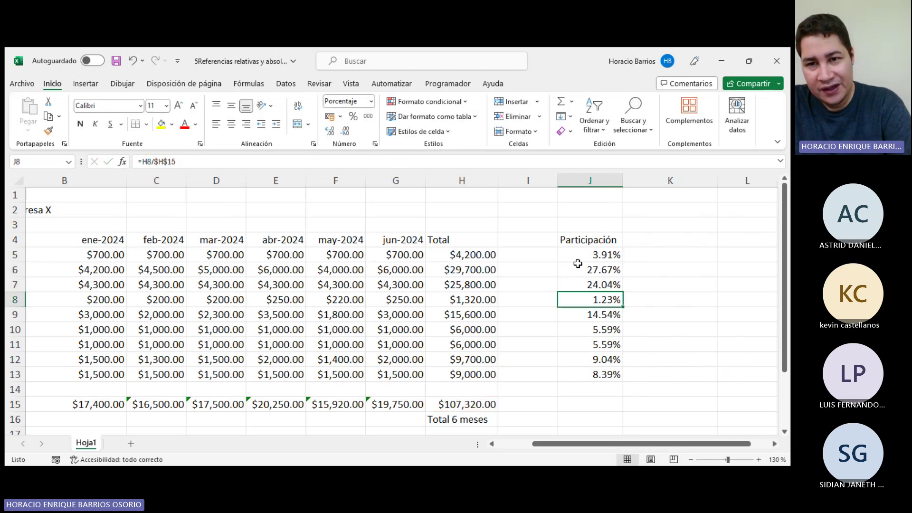
Enter a formula in K5 dividing H5 by H15 with only the divisor's row fixed, giving =H5/H$15.
click(689, 255)
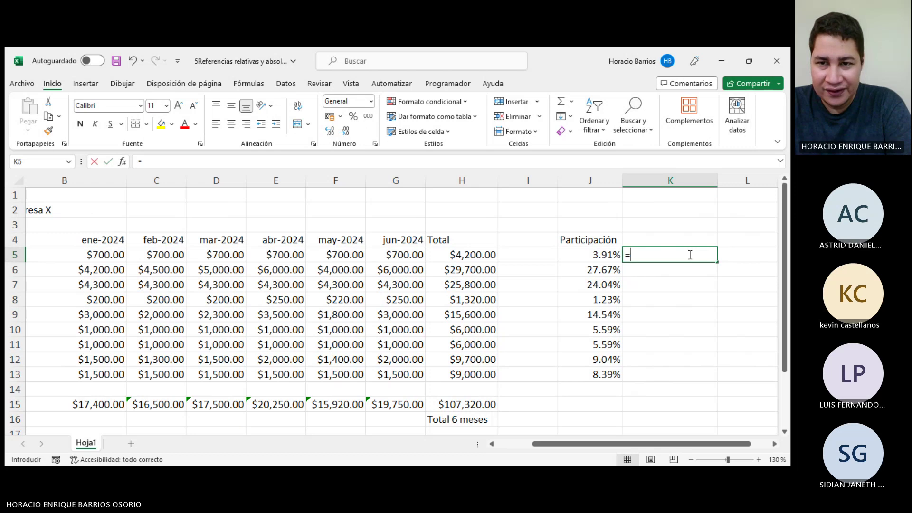
text(=)
click(484, 254)
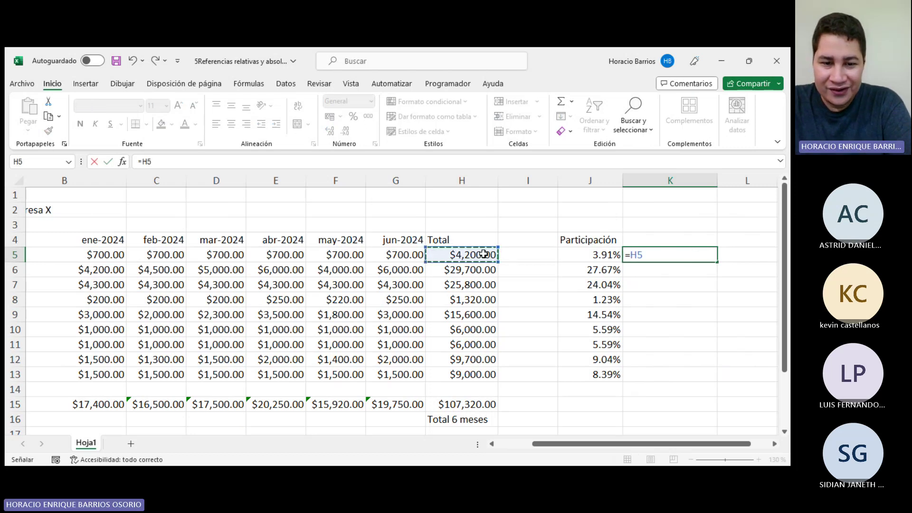
text(/)
click(450, 404)
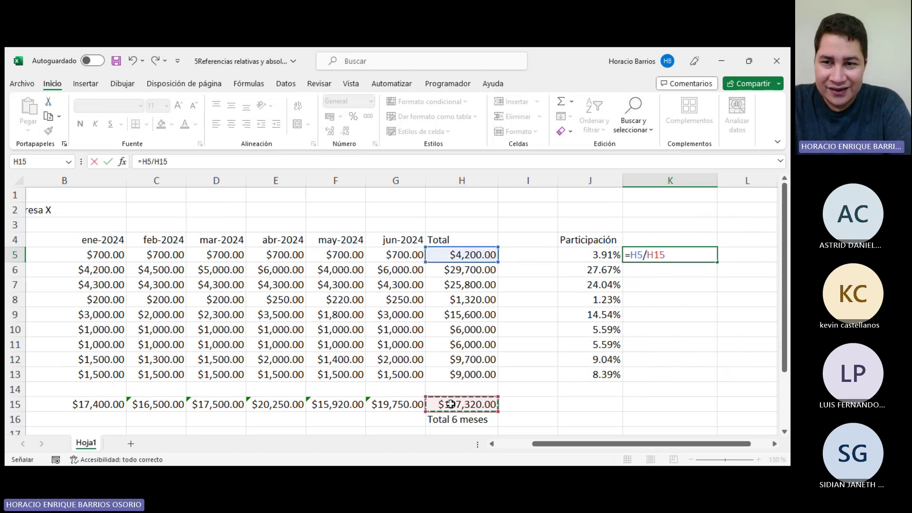
key(F4)
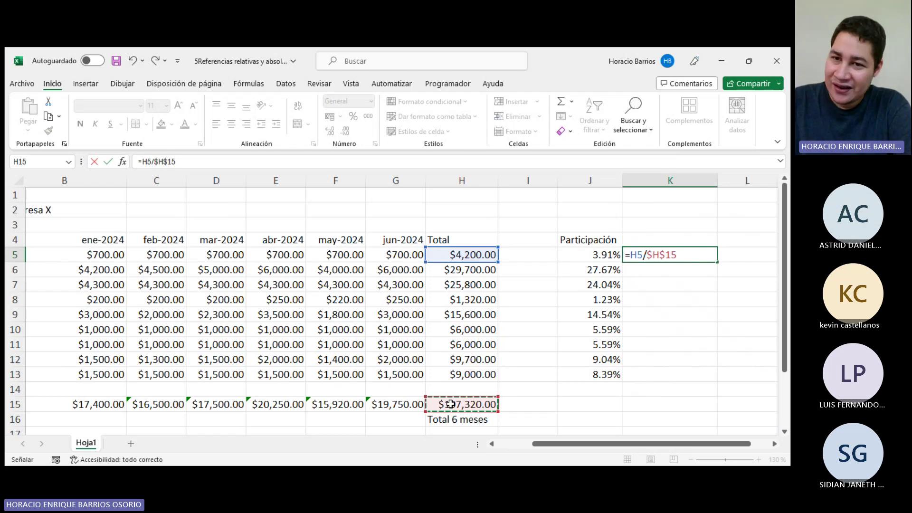
key(F4)
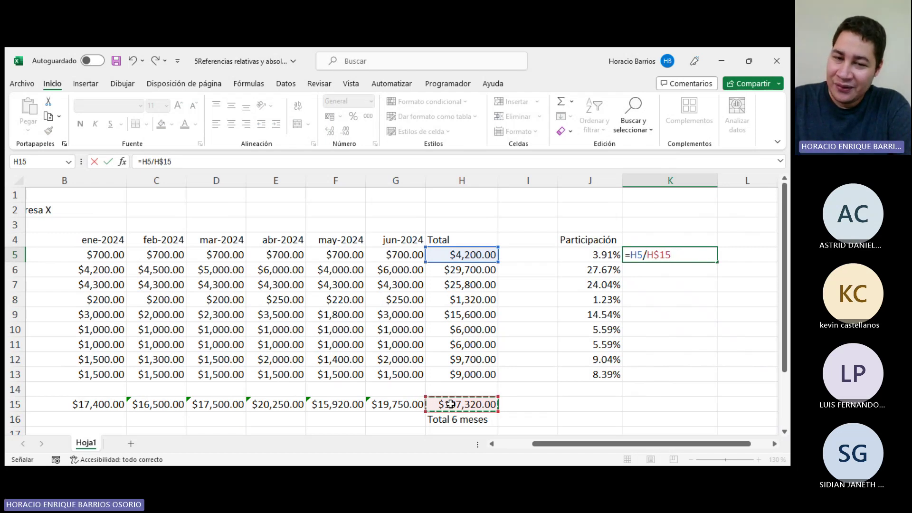
key(Return)
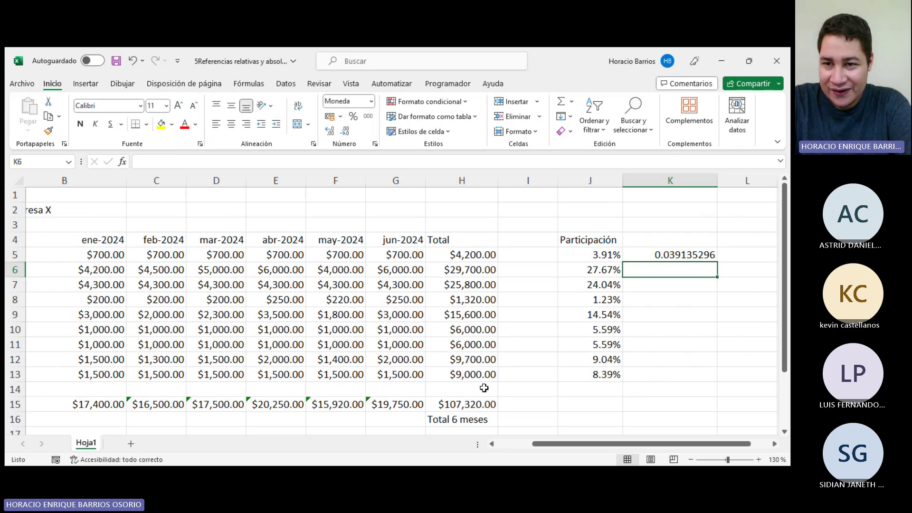
Fill the K5 formula down to K13.
scroll(489, 387, down, 1)
click(673, 211)
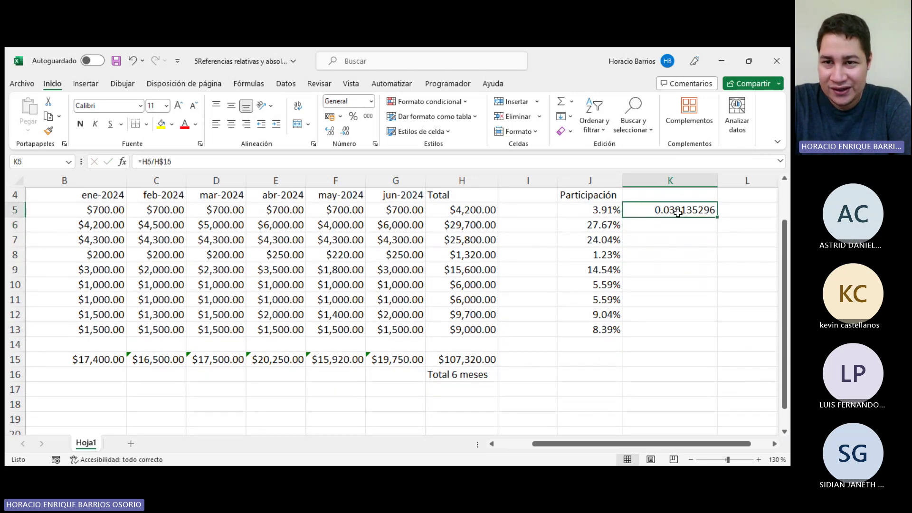
scroll(676, 212, down, 2)
scroll(679, 214, up, 1)
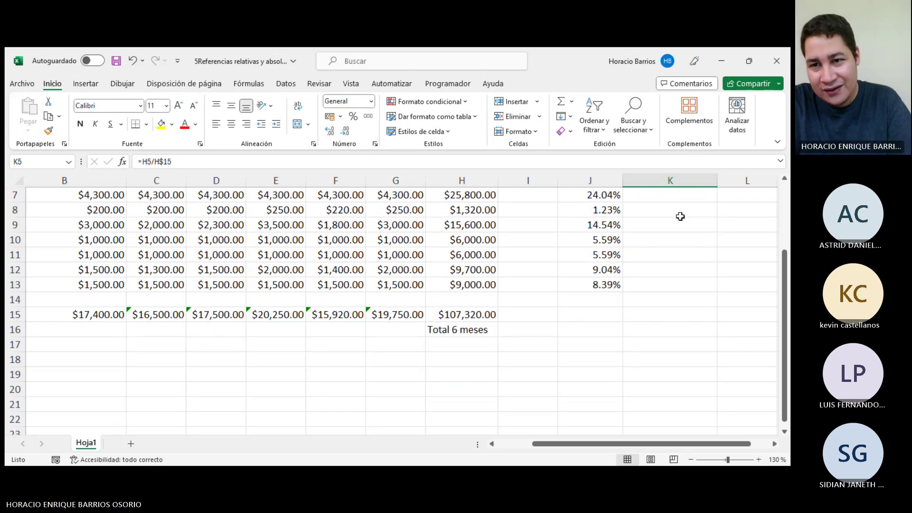
scroll(679, 216, down, 1)
scroll(665, 228, down, 1)
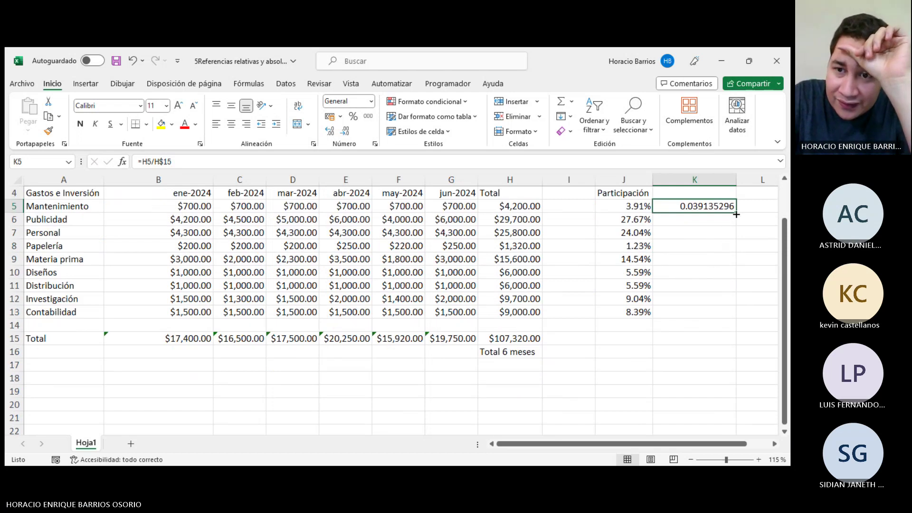
drag(736, 213, 720, 316)
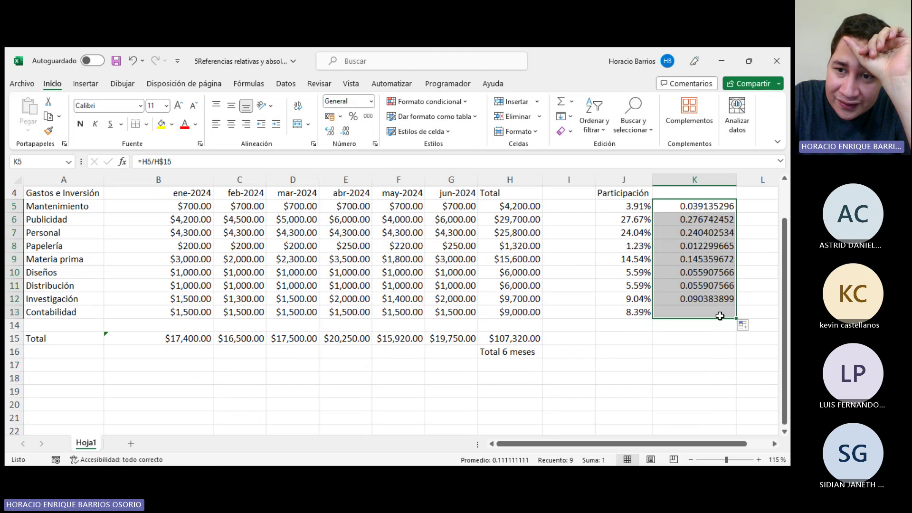
Check which cells each copied formula in K6:K13 refers to, row by row.
click(715, 219)
click(447, 162)
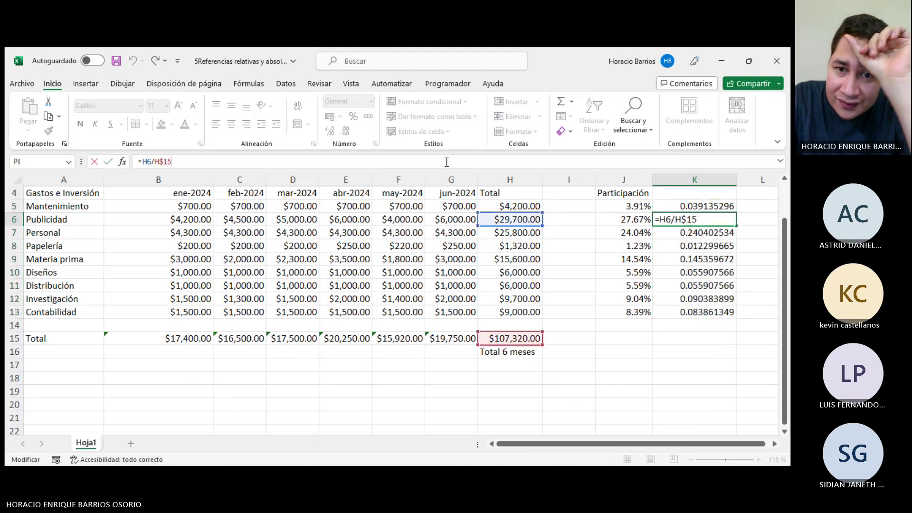
key(Return)
click(447, 162)
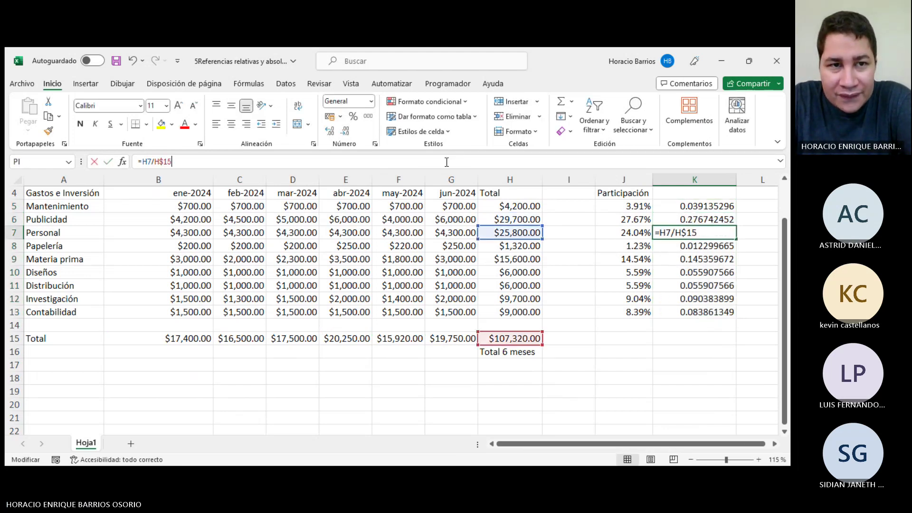
key(Return)
click(447, 162)
key(Return)
click(446, 162)
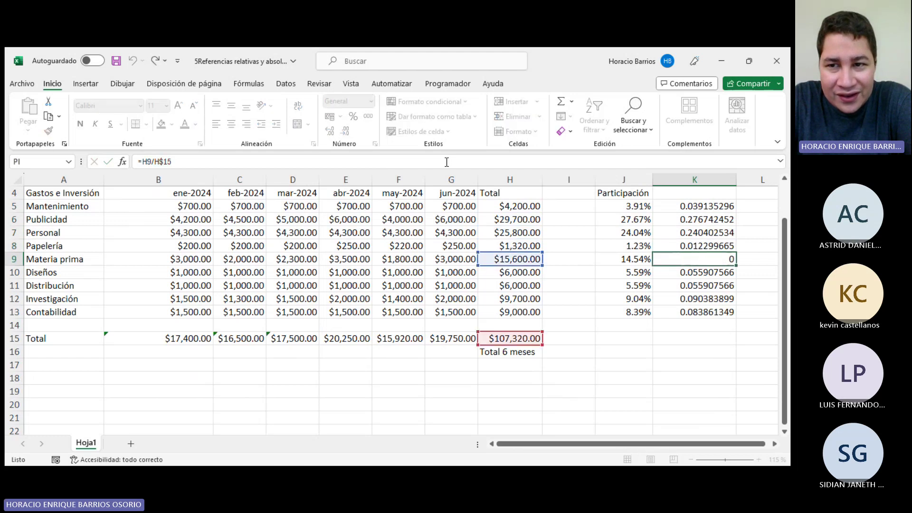
key(Return)
click(447, 162)
key(Return)
click(447, 162)
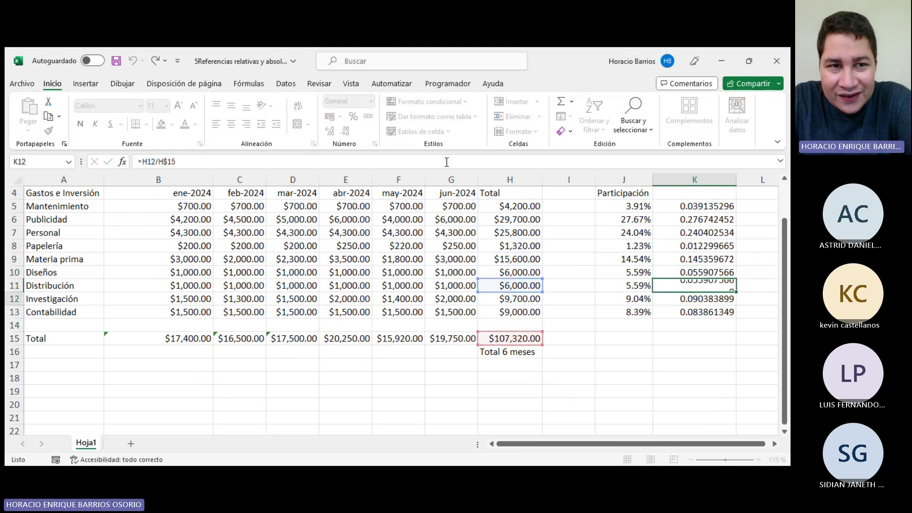
key(Return)
click(447, 161)
key(Return)
click(446, 162)
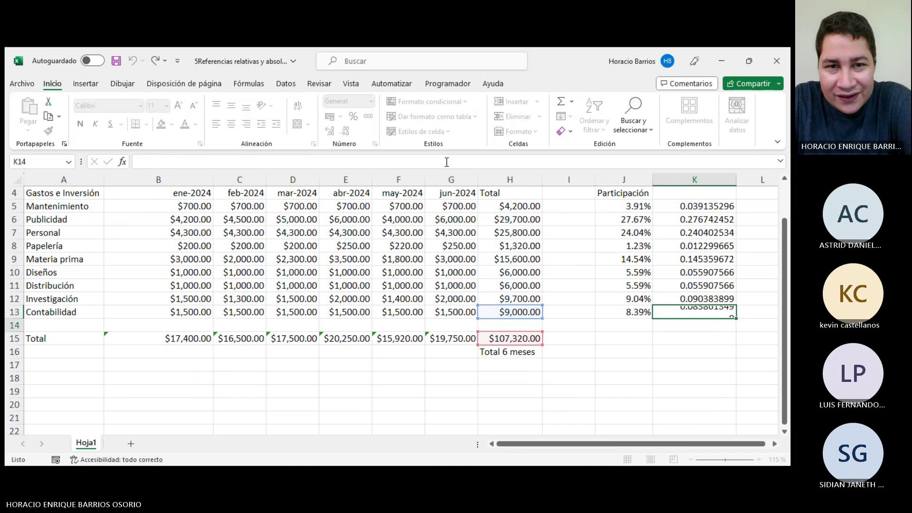
key(Return)
Change the divisor in K5 to fix only the column, so the formula reads =H5/$H15.
scroll(685, 255, down, 1)
scroll(686, 254, up, 2)
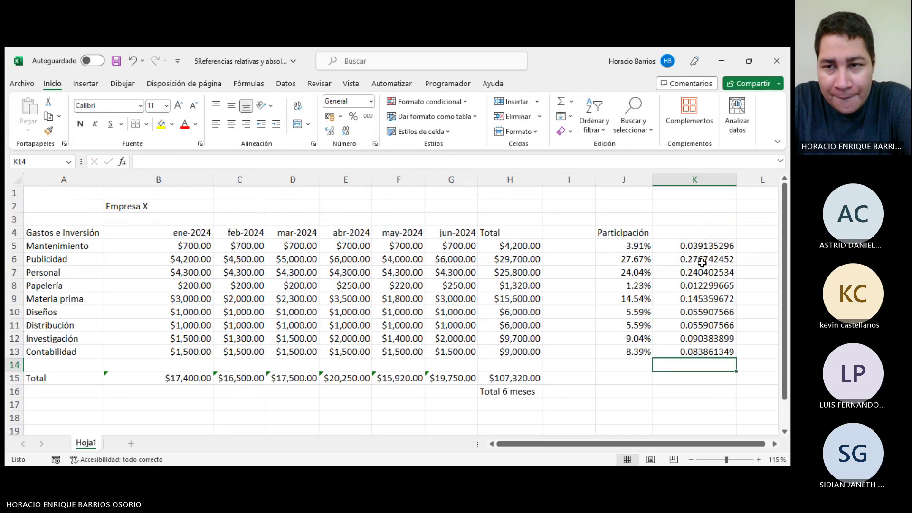
click(702, 247)
click(164, 163)
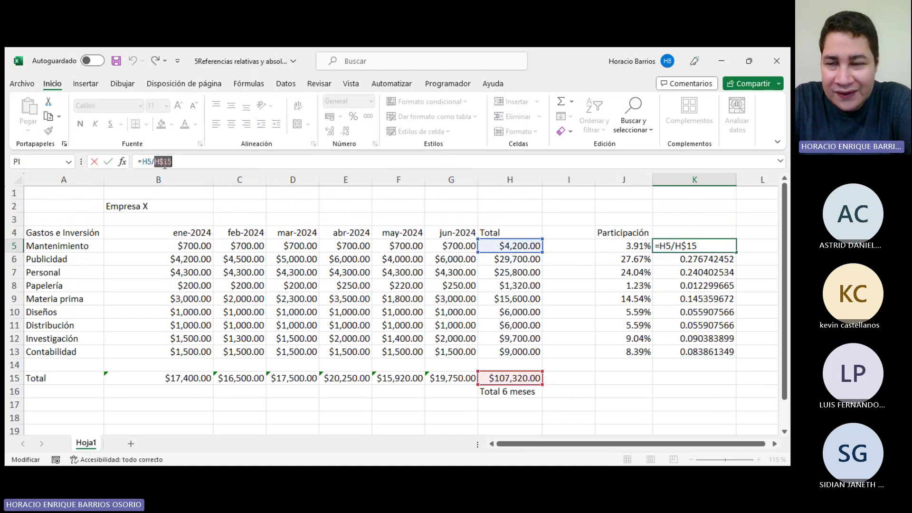
key(F4)
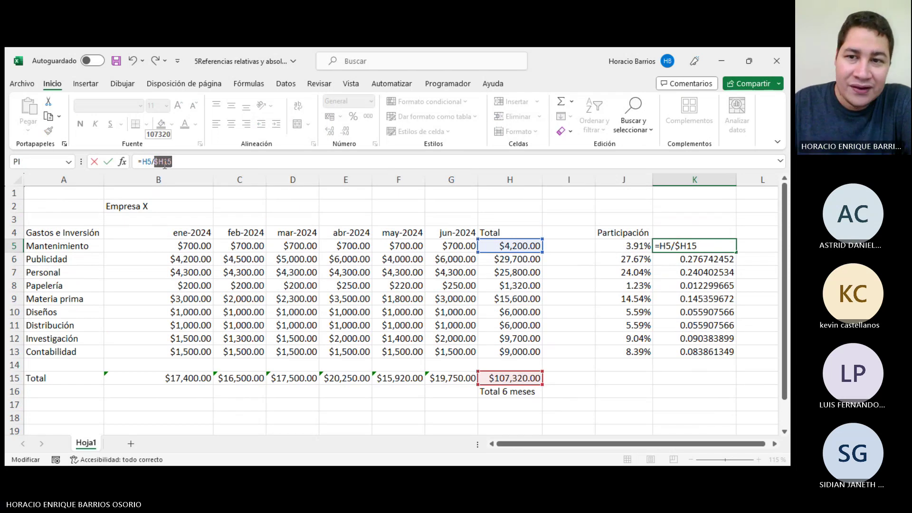
key(F4)
key(F4)
key(F4)
key(Return)
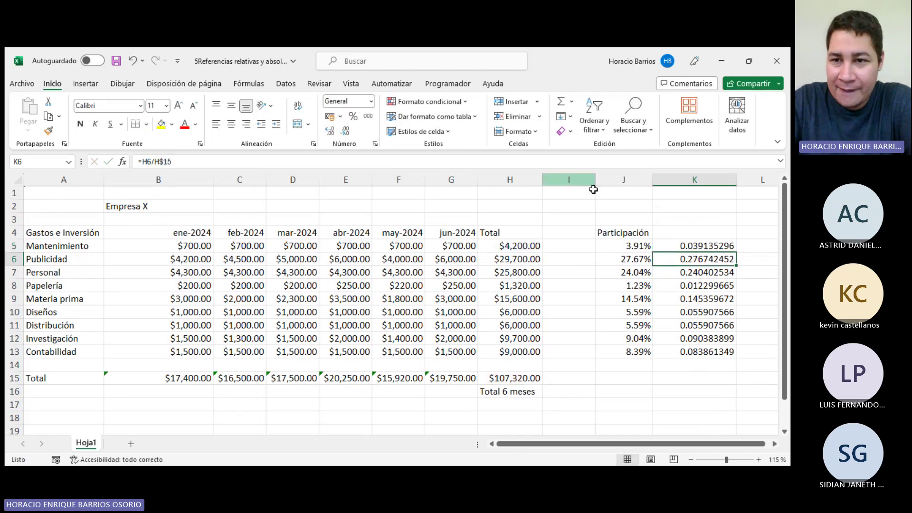
Fill the K5 formula down through K11.
click(727, 246)
drag(738, 254, 697, 326)
scroll(694, 299, down, 2)
scroll(694, 299, up, 1)
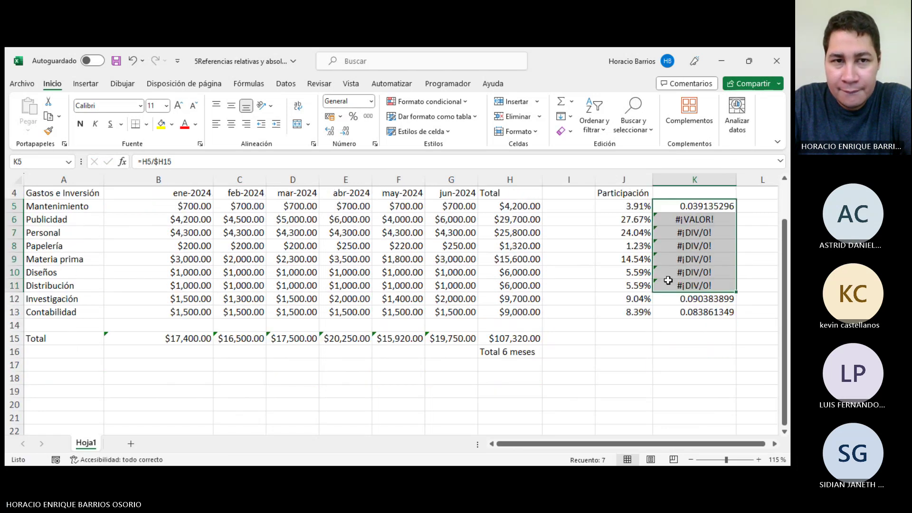
Check row by row which cells the formulas in K5:K11 refer to, including the original in K5.
click(200, 160)
key(Return)
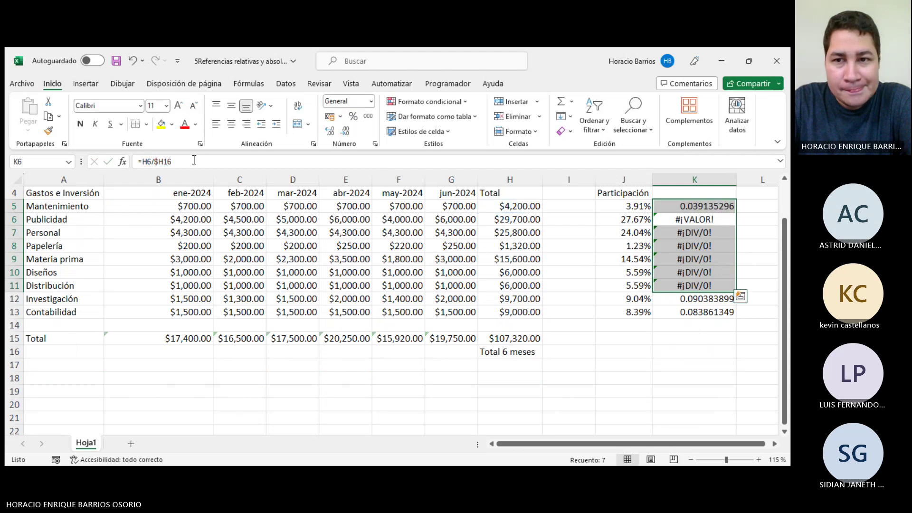
click(195, 161)
key(Return)
click(194, 160)
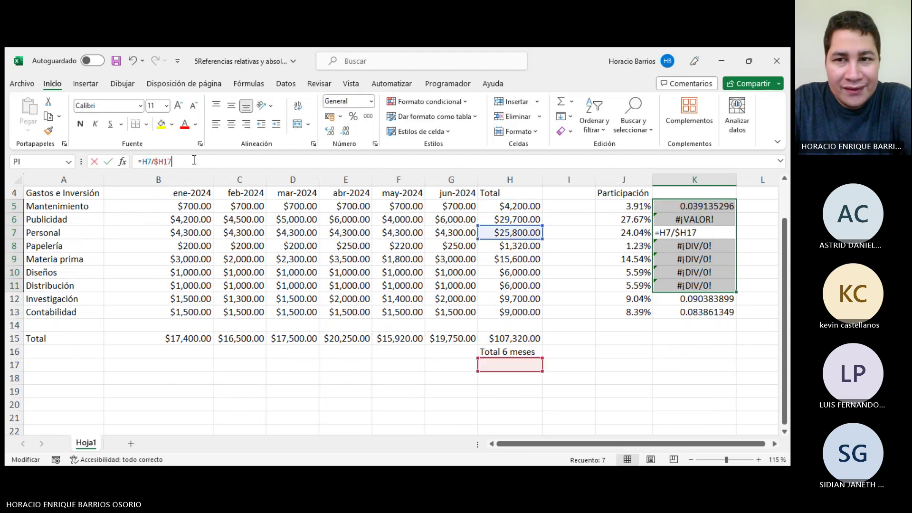
key(Return)
click(194, 160)
key(Return)
click(194, 160)
key(Return)
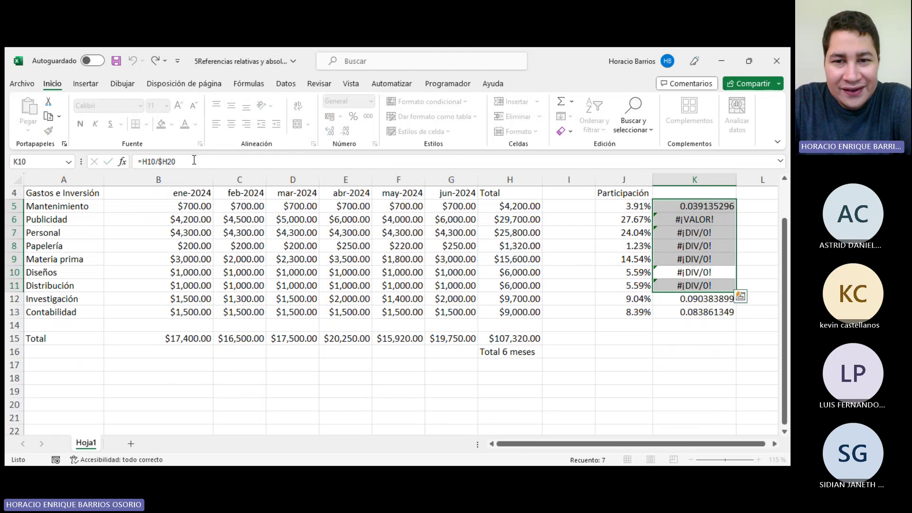
click(194, 160)
key(Return)
click(194, 160)
key(Return)
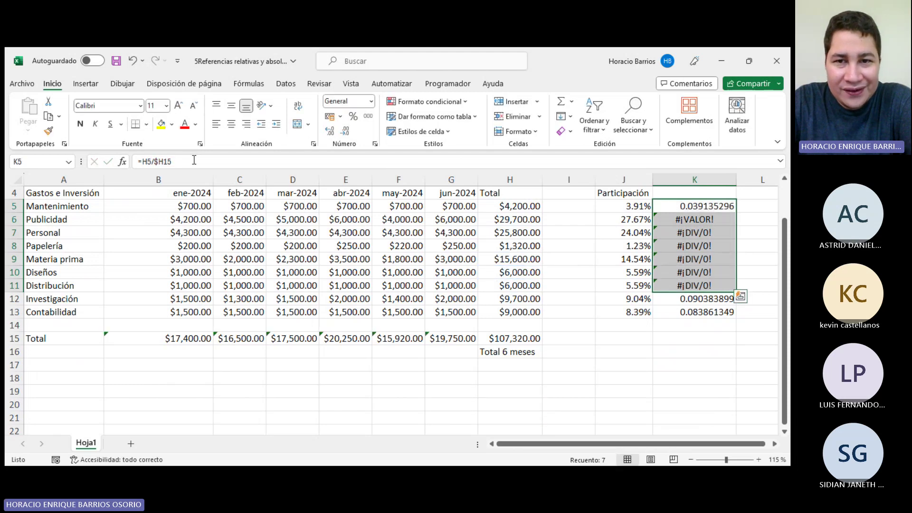
click(194, 160)
key(Return)
click(194, 160)
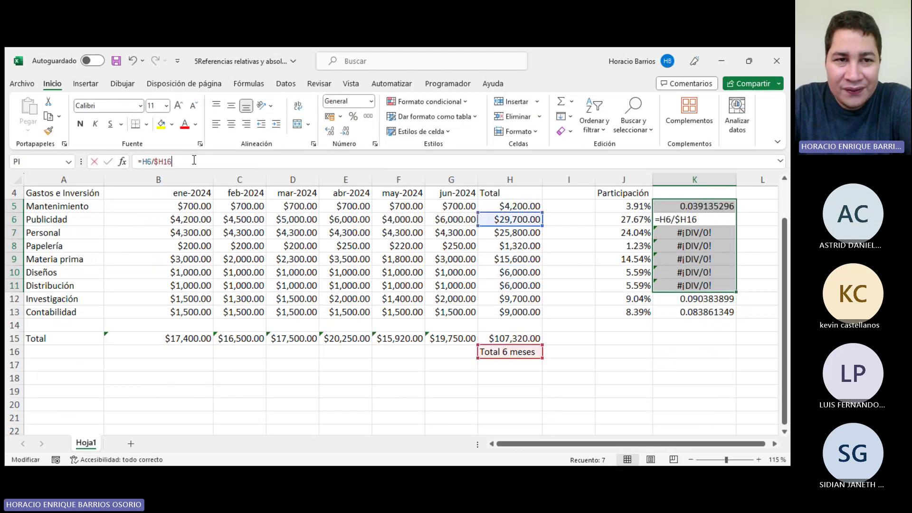
key(Return)
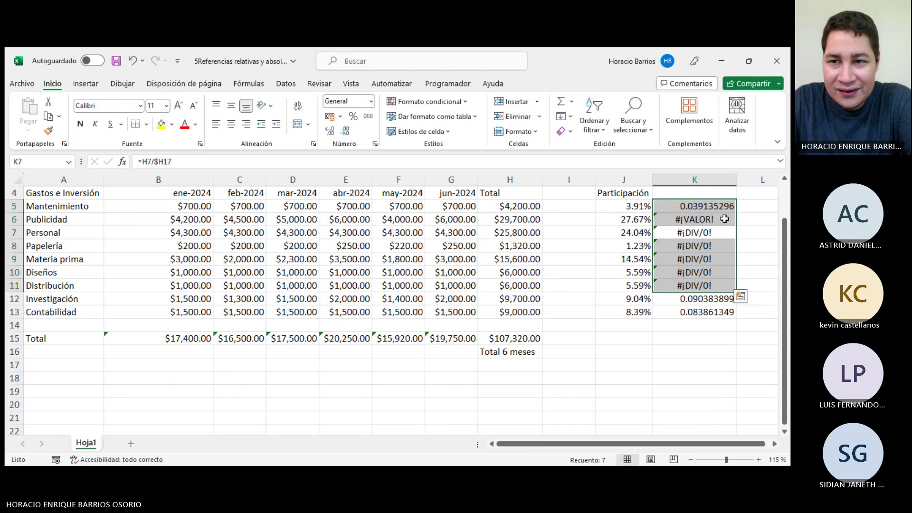
click(722, 209)
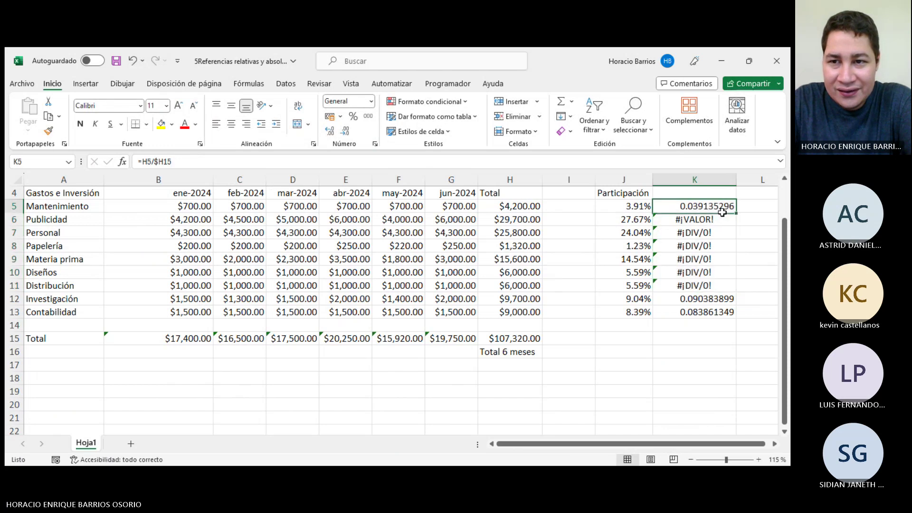
click(172, 161)
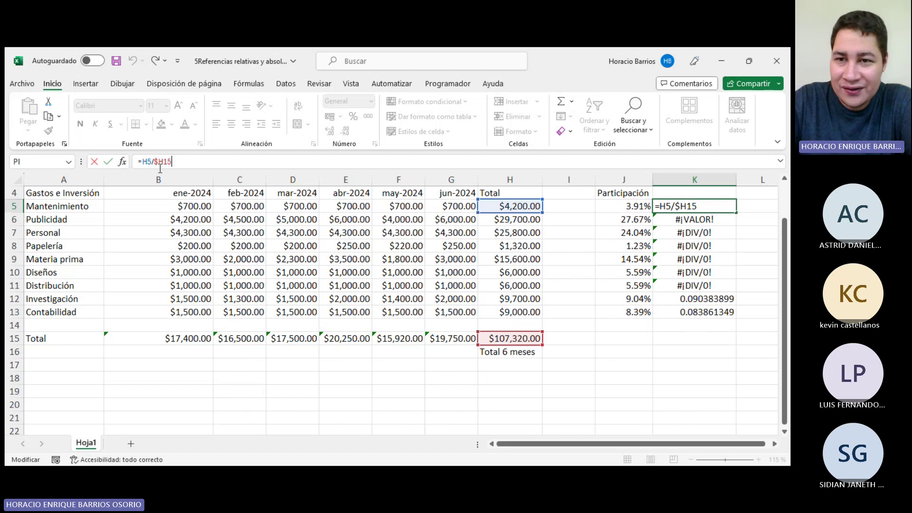
Extend the K11 formula down to K13 to complete the column.
scroll(558, 246, down, 1)
click(712, 246)
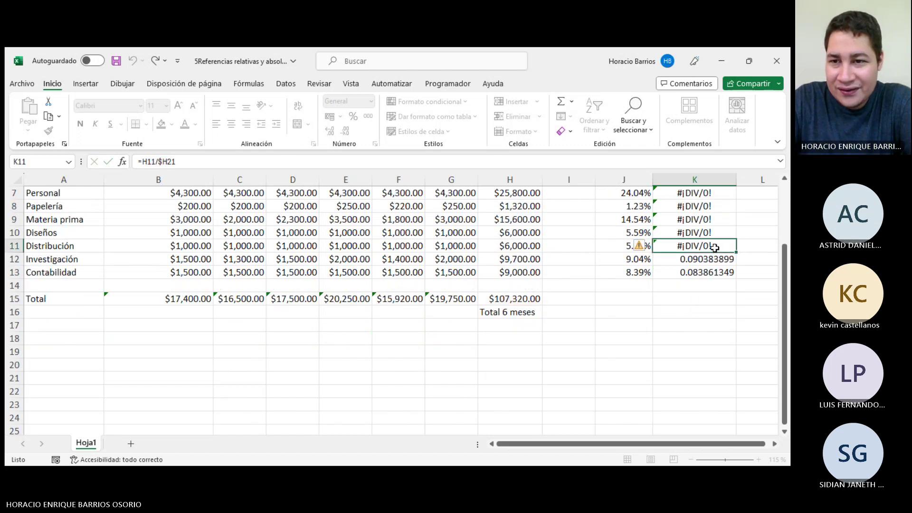
drag(736, 252, 731, 275)
scroll(682, 205, up, 1)
Enter the heading "misma col dif fila" in K4.
click(685, 192)
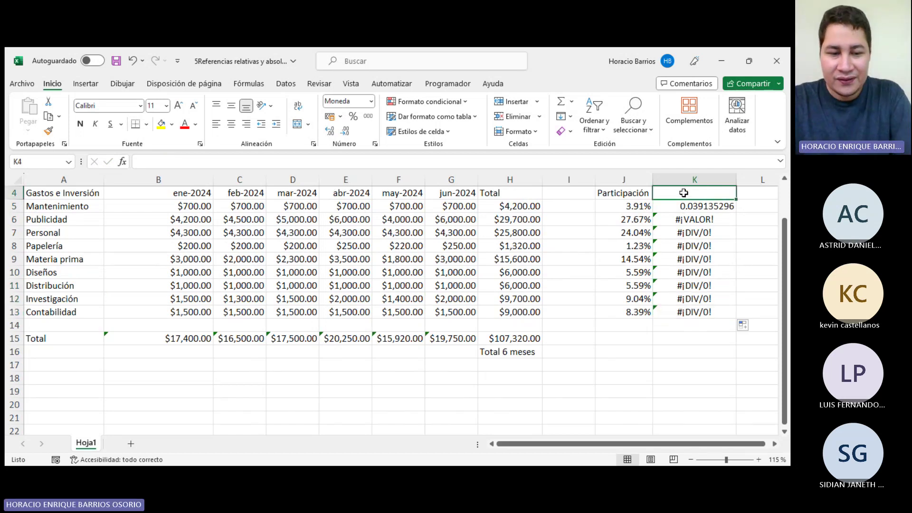
text(misma col)
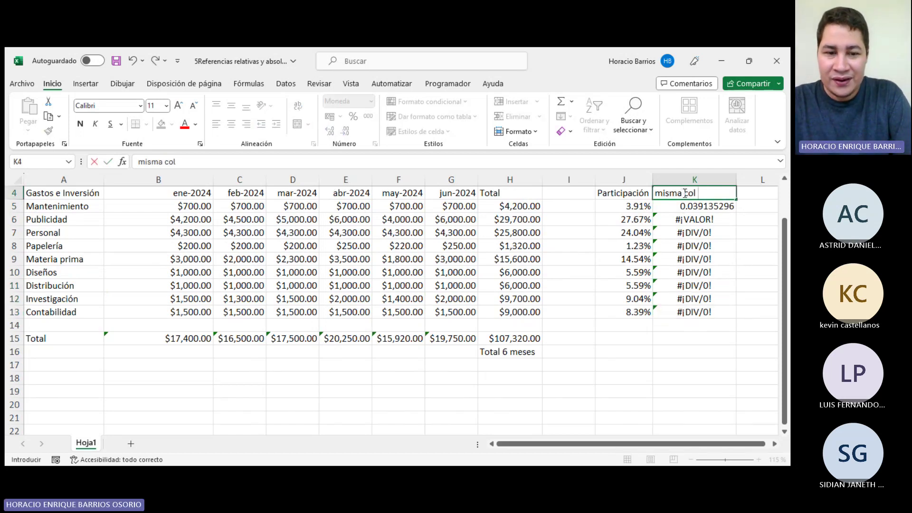
text( dif fil)
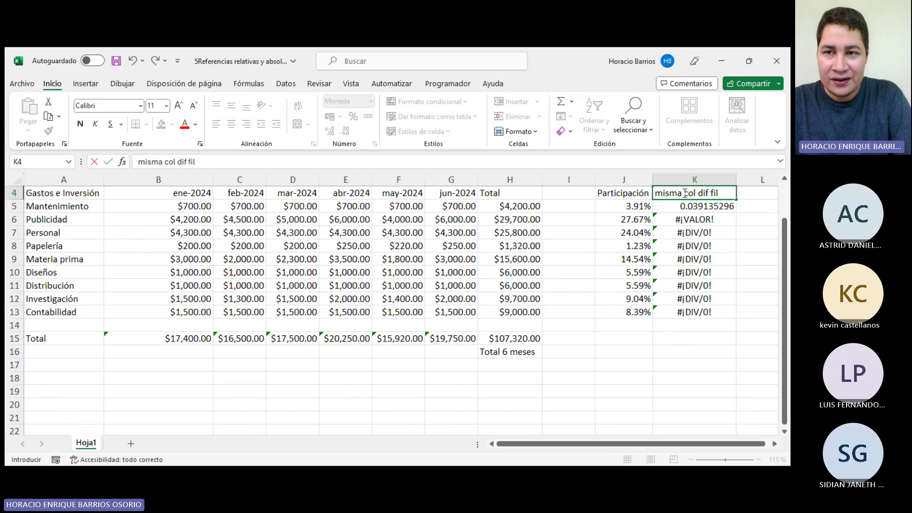
text(a)
key(Return)
Enter the heading "misma fil dif col" in L4.
scroll(682, 190, right, 1)
click(684, 193)
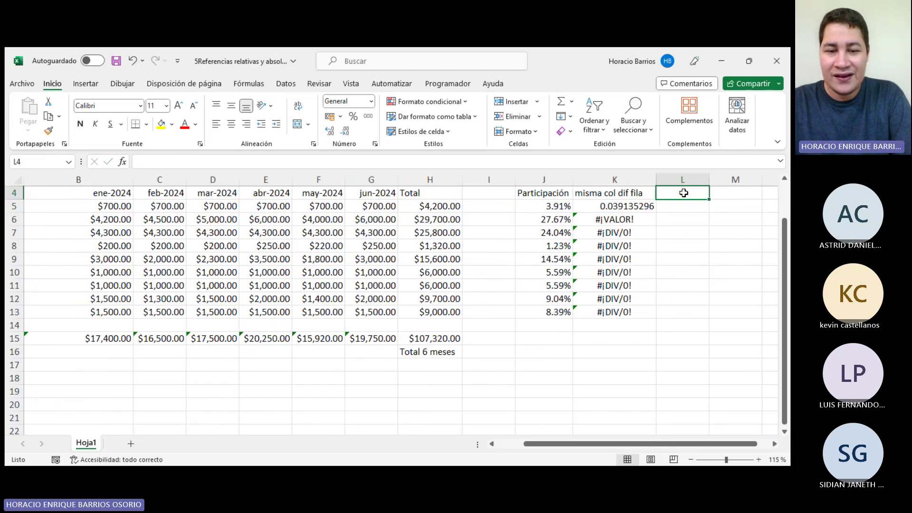
text(misma fil)
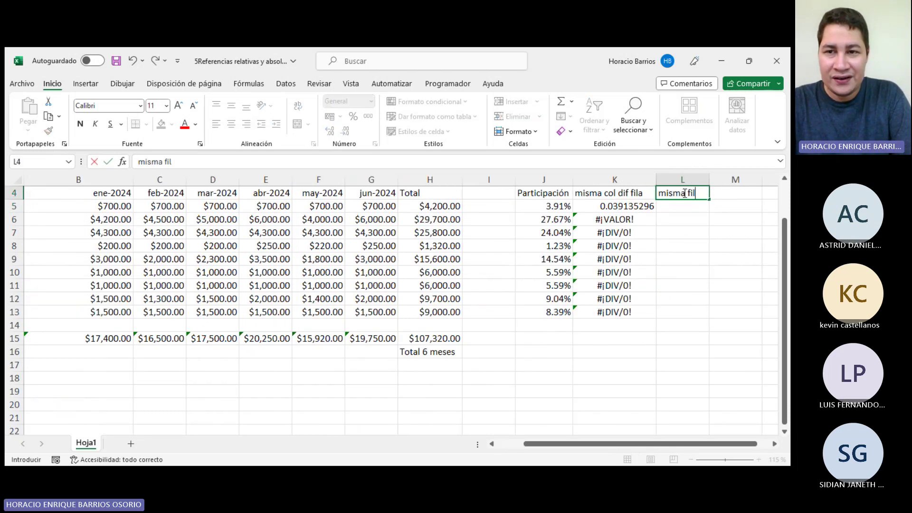
text( dif col)
key(Return)
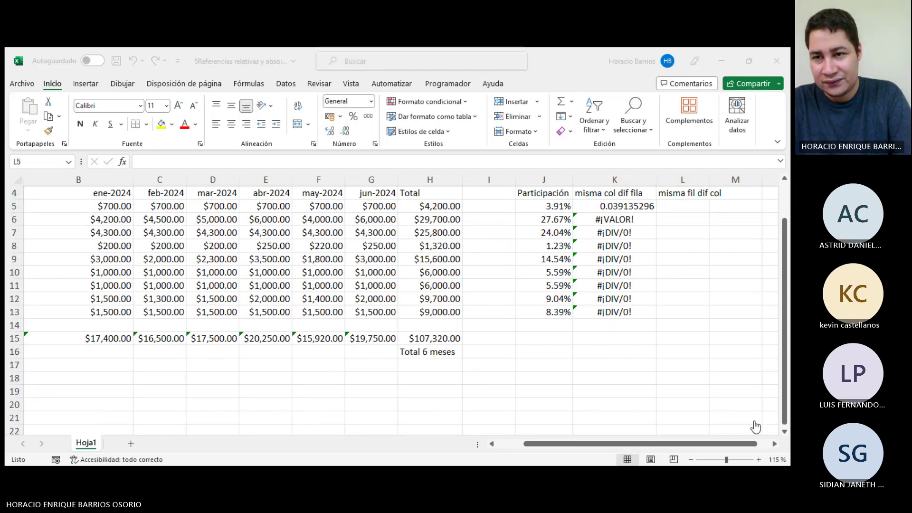
Enter a formula in L5 dividing H5 by H15 with only the divisor's row fixed, giving =H5/H$15.
click(683, 202)
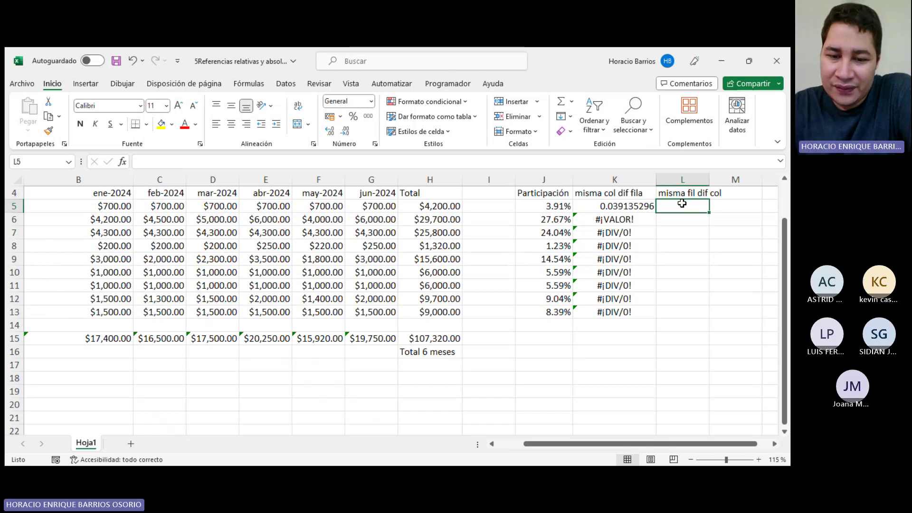
text(=)
click(426, 204)
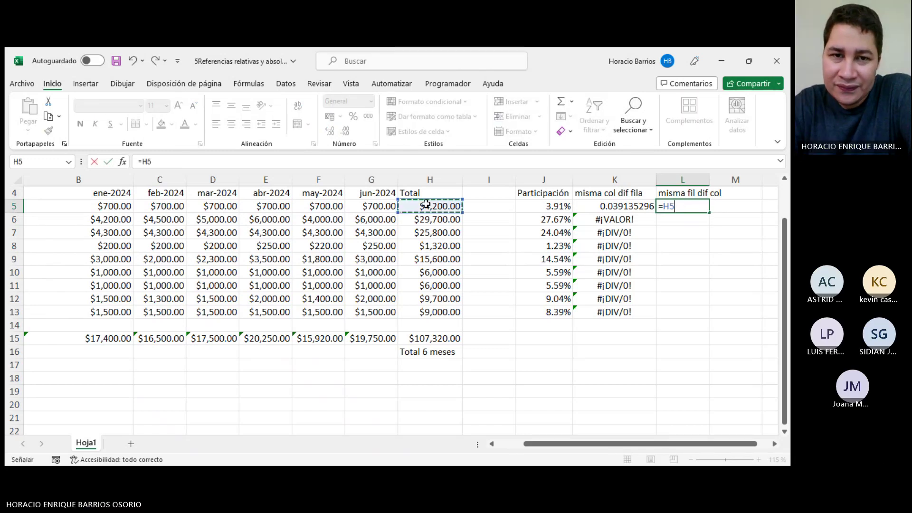
text(/)
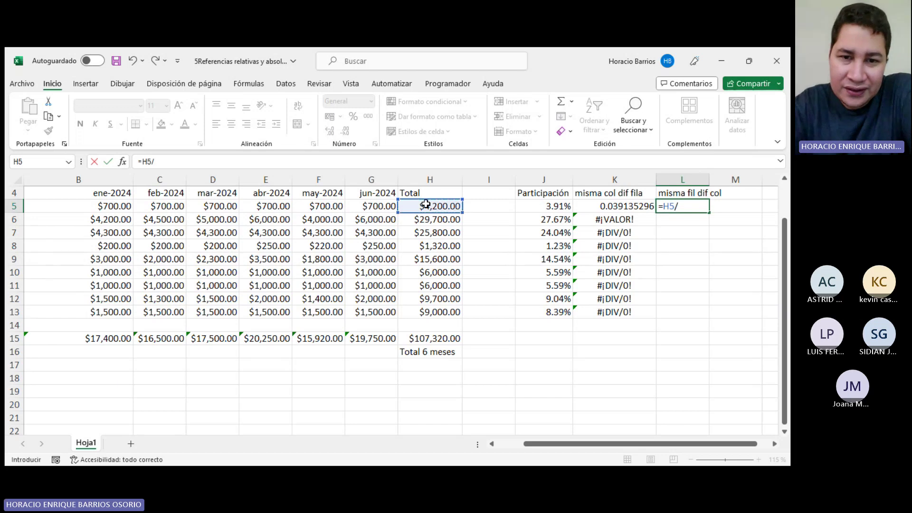
click(434, 341)
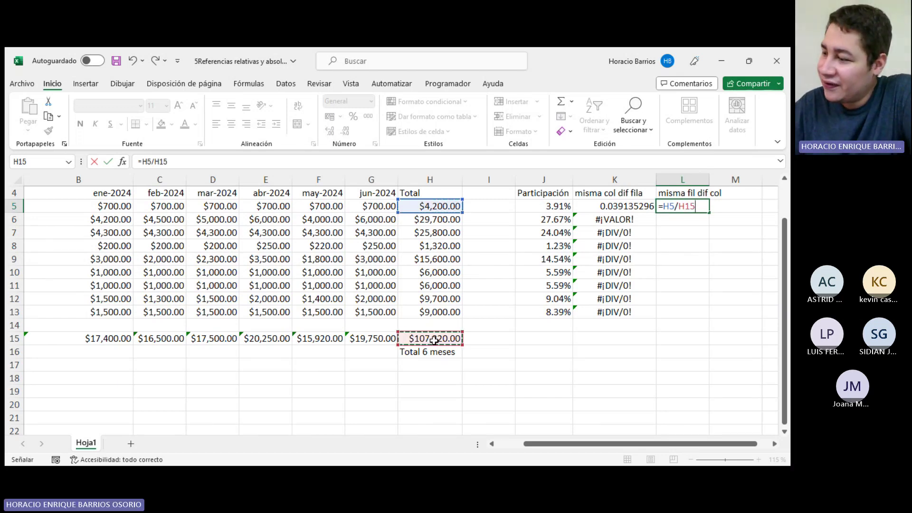
key(F4)
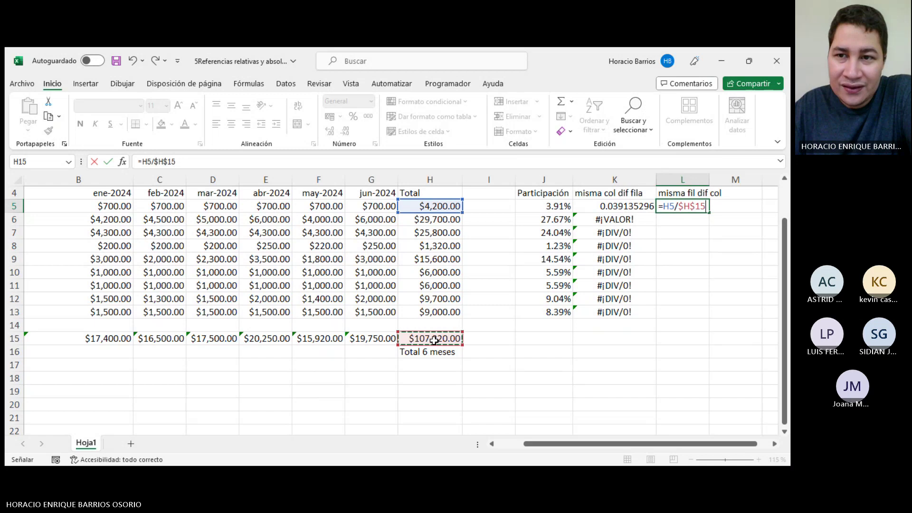
key(F4)
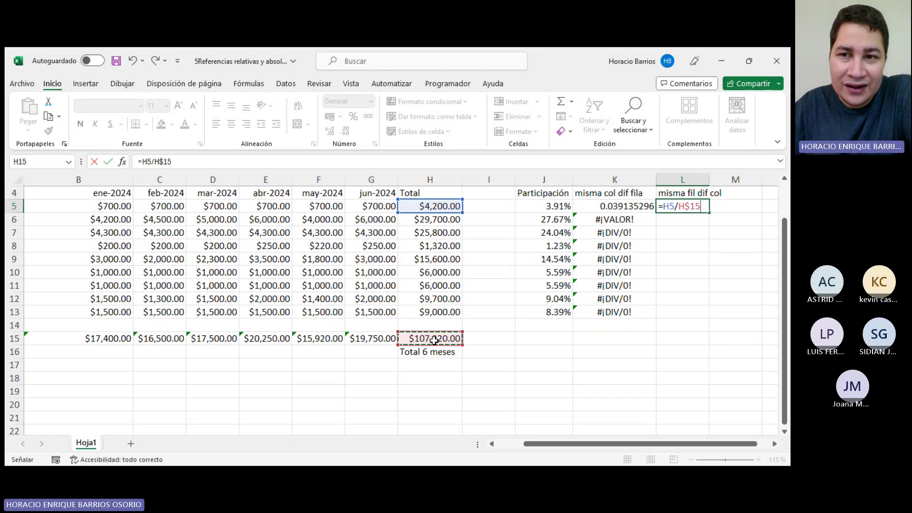
key(Return)
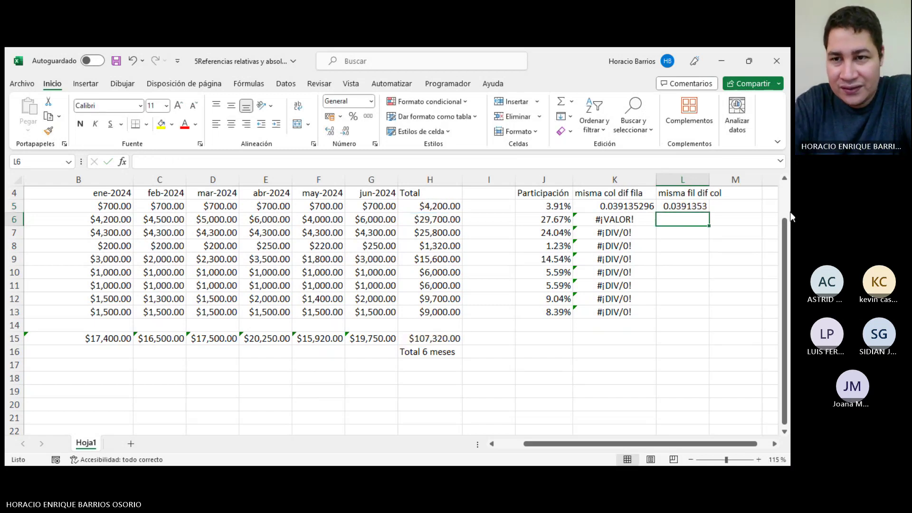
Fill the L5 formula down to L13.
drag(591, 443, 601, 443)
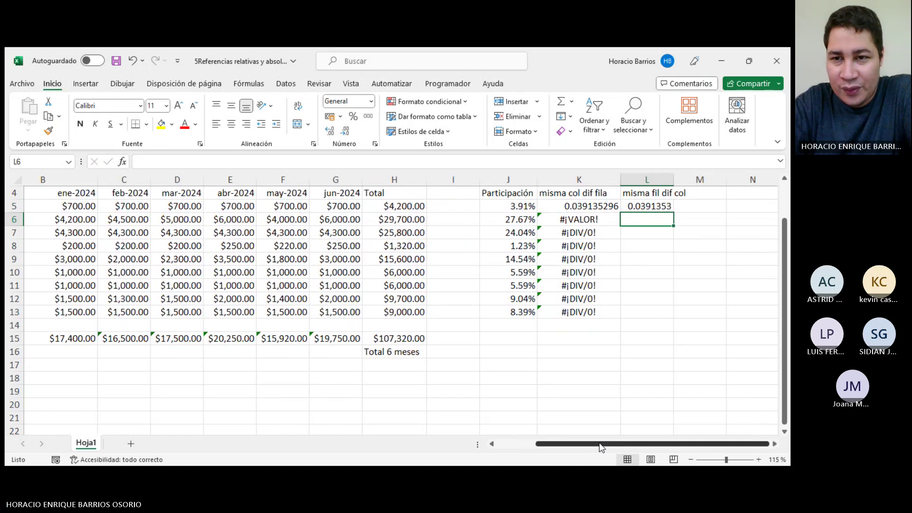
click(654, 206)
drag(671, 212, 658, 318)
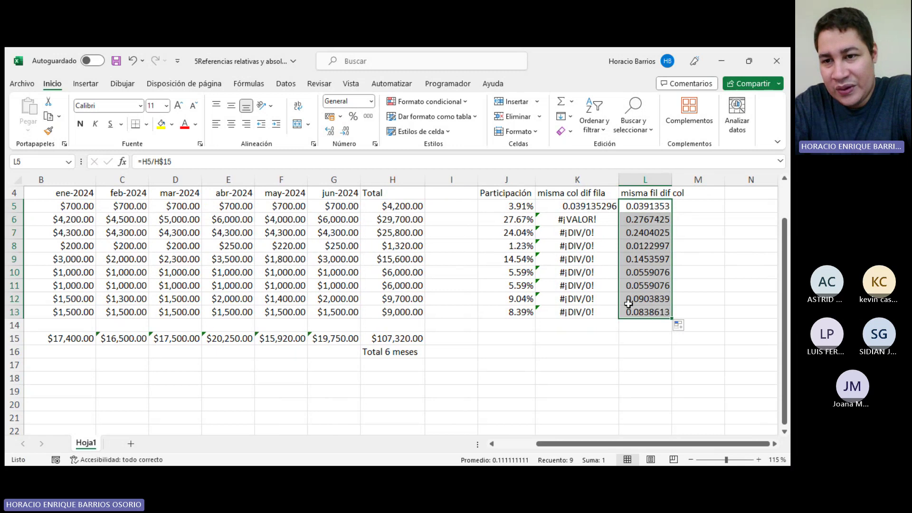
Check which cells the formulas in L5 and L7 refer to.
click(654, 209)
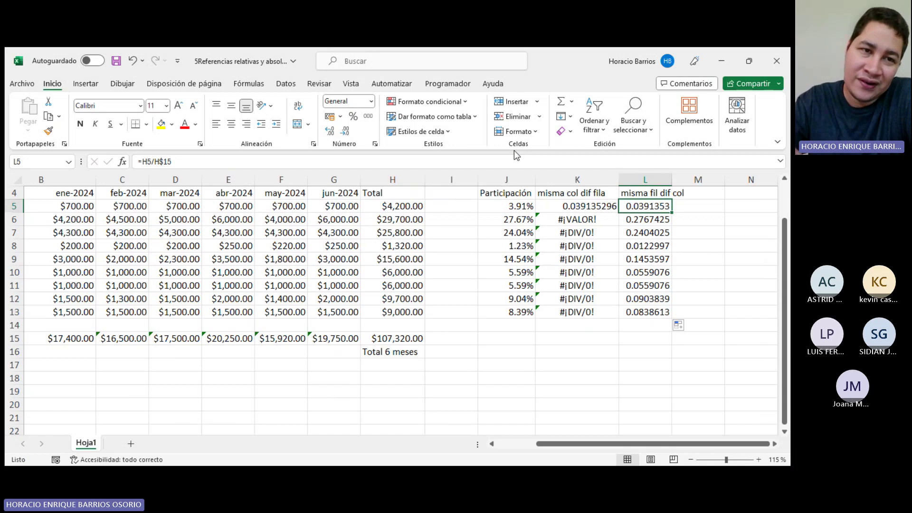
click(286, 162)
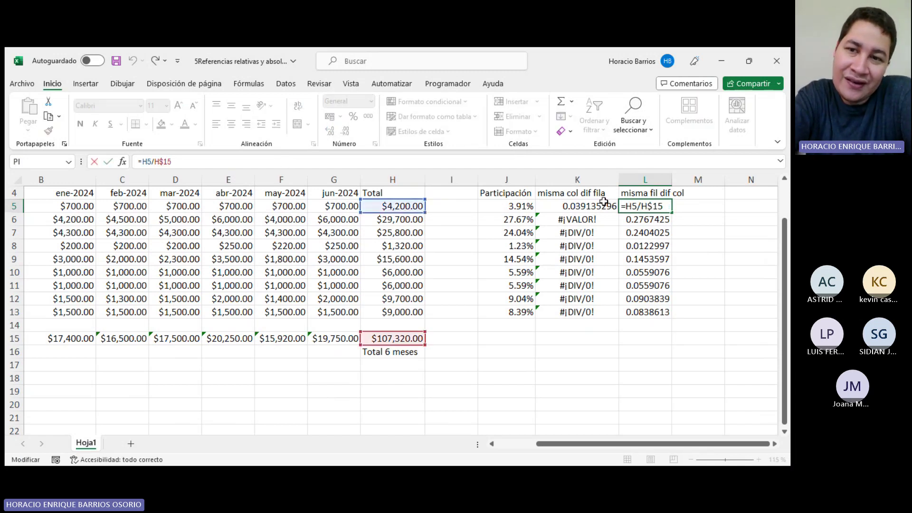
click(669, 236)
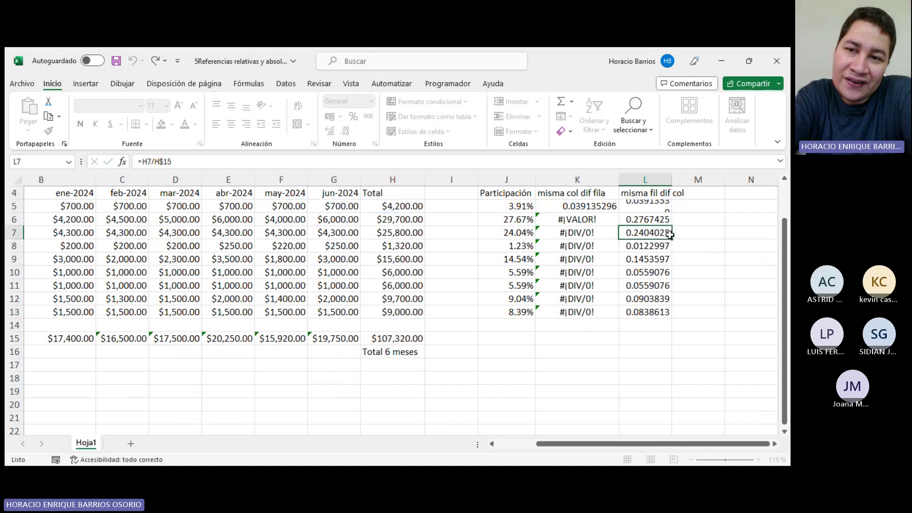
Copy the L5 formula across into M5 and reselect L5.
click(661, 208)
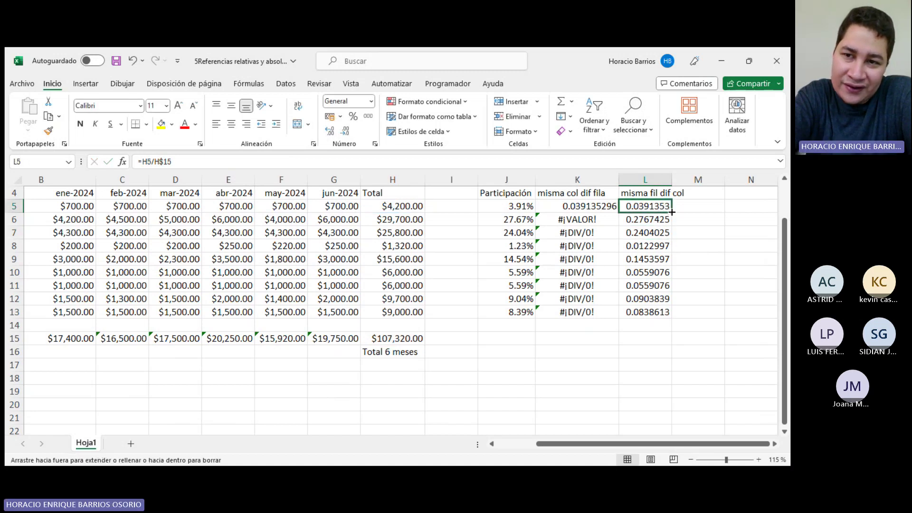
drag(672, 212, 703, 215)
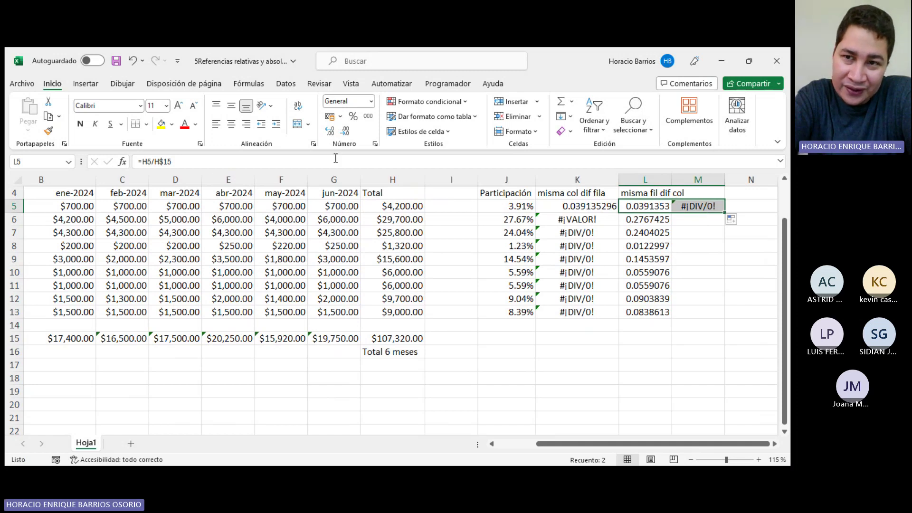
click(661, 209)
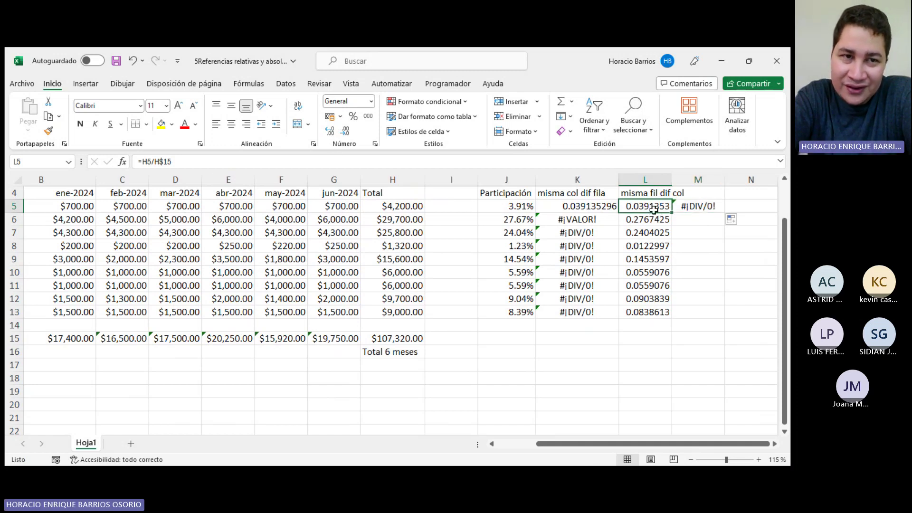
Check the copied formula in M5 and fill it down to M13.
click(689, 205)
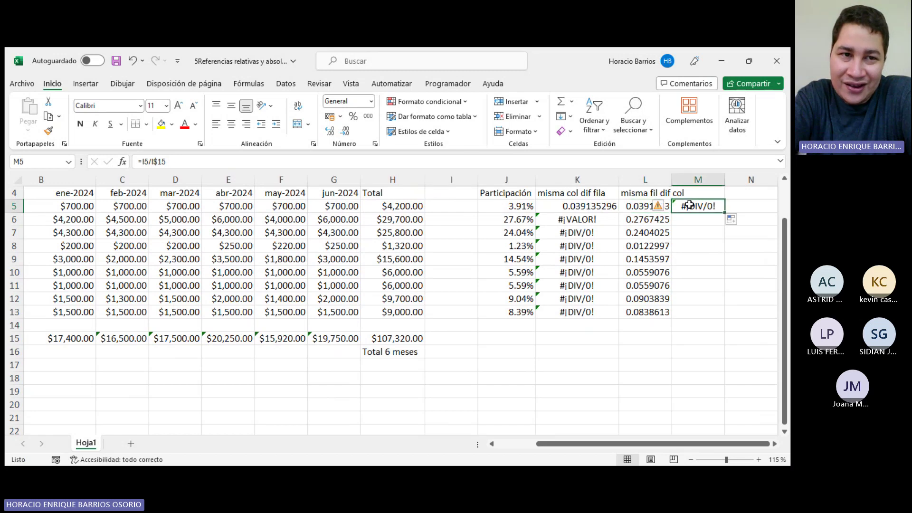
click(434, 338)
key(Return)
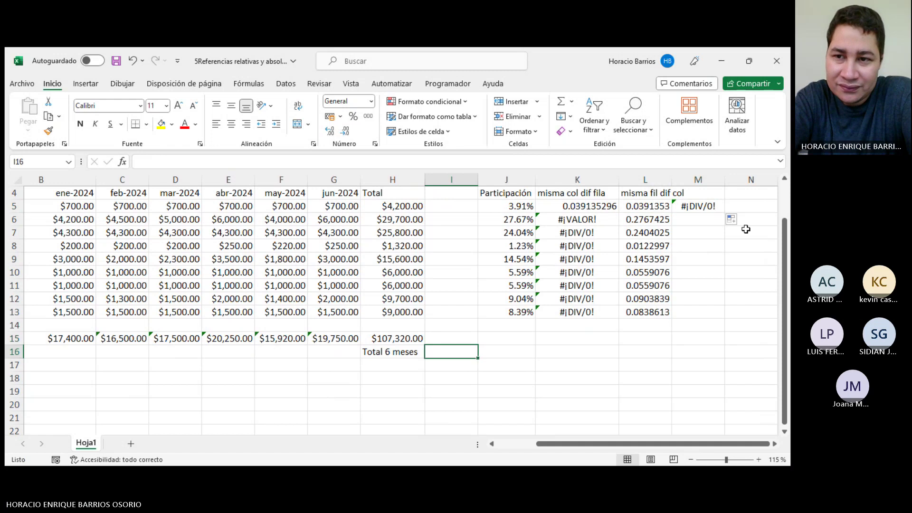
click(711, 208)
drag(723, 212, 714, 310)
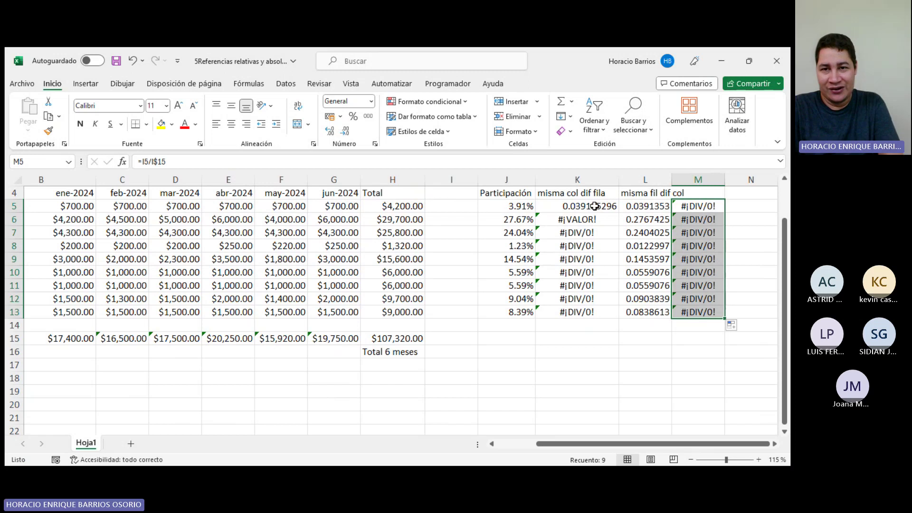
Clear the mixed-reference test headings and formulas from K4:M13, leaving the Participación column in place.
drag(567, 193, 690, 309)
key(Delete)
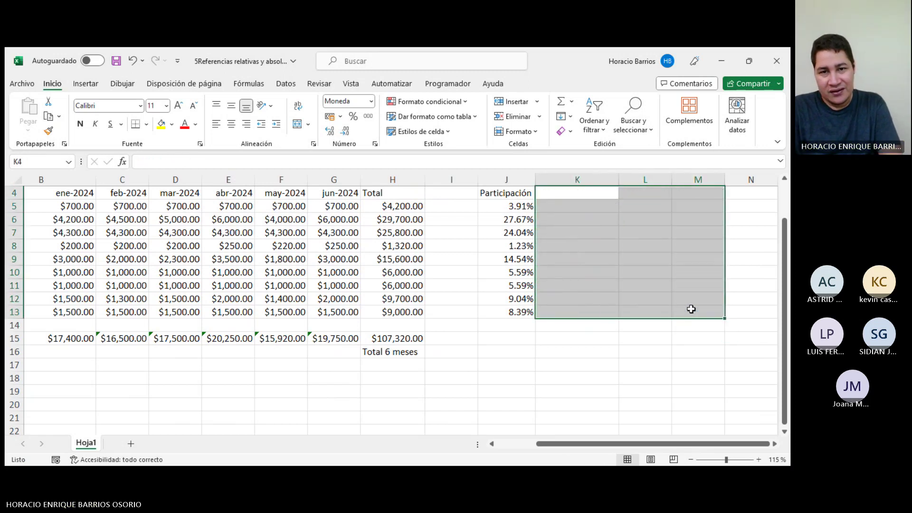
click(555, 354)
click(505, 352)
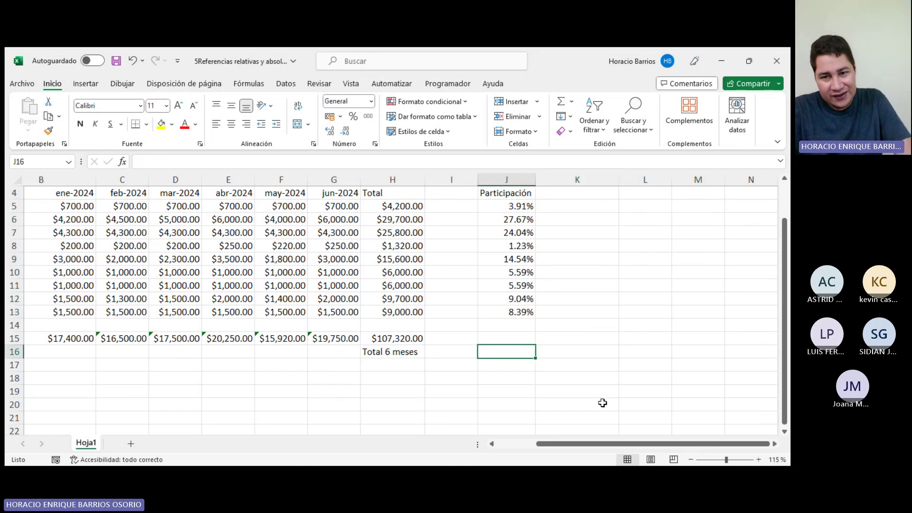
drag(585, 448, 546, 448)
click(622, 298)
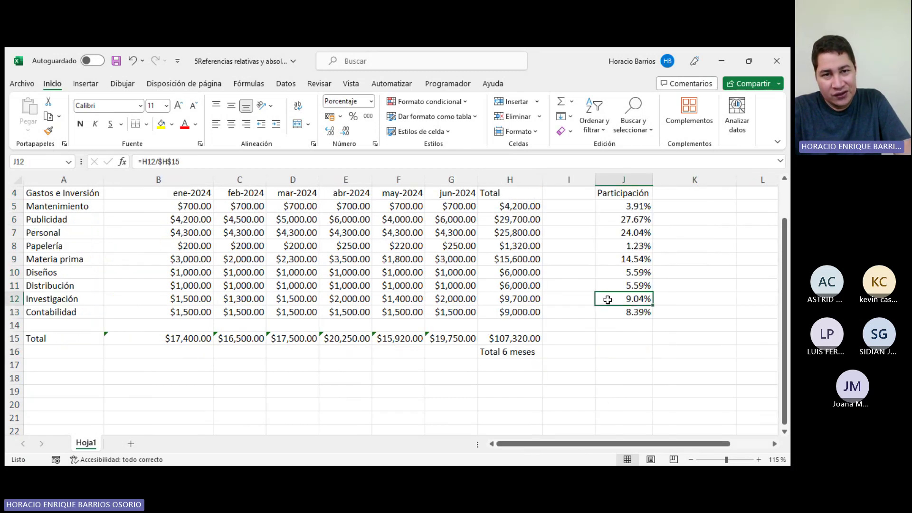
click(451, 245)
scroll(525, 331, up, 1)
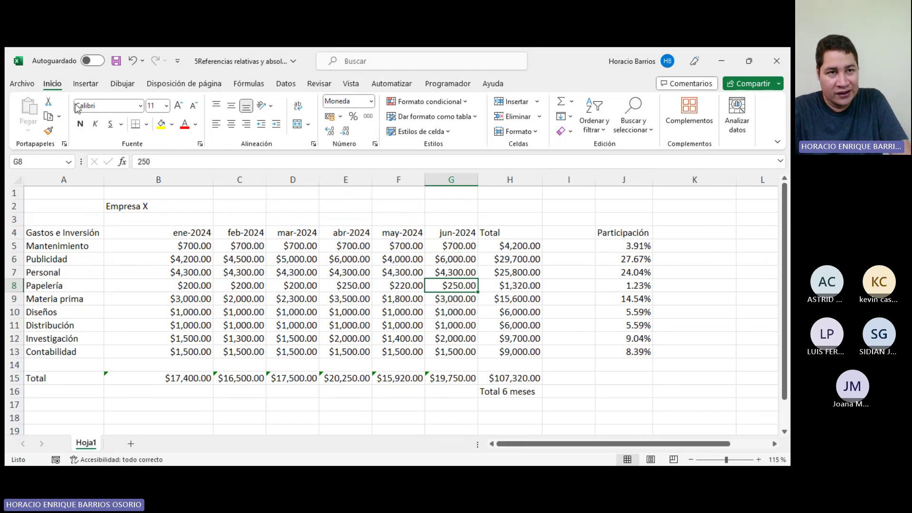
click(88, 85)
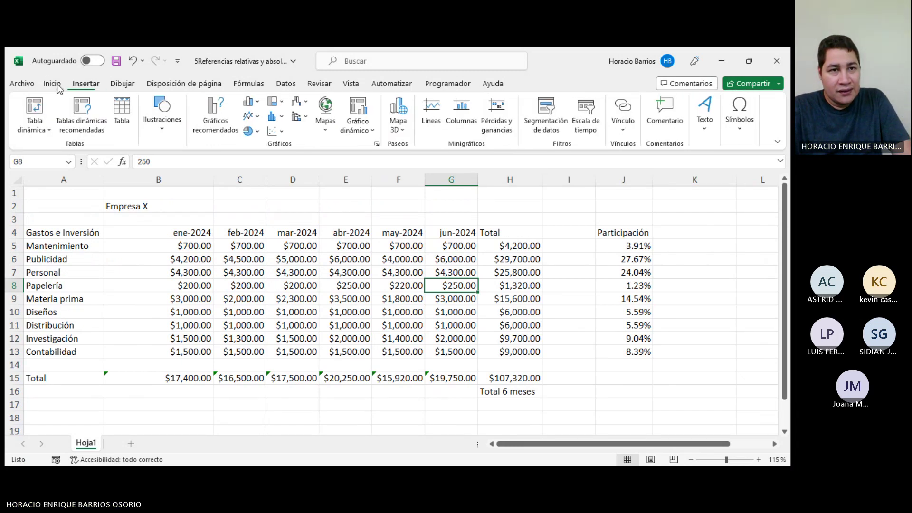
click(52, 84)
click(570, 325)
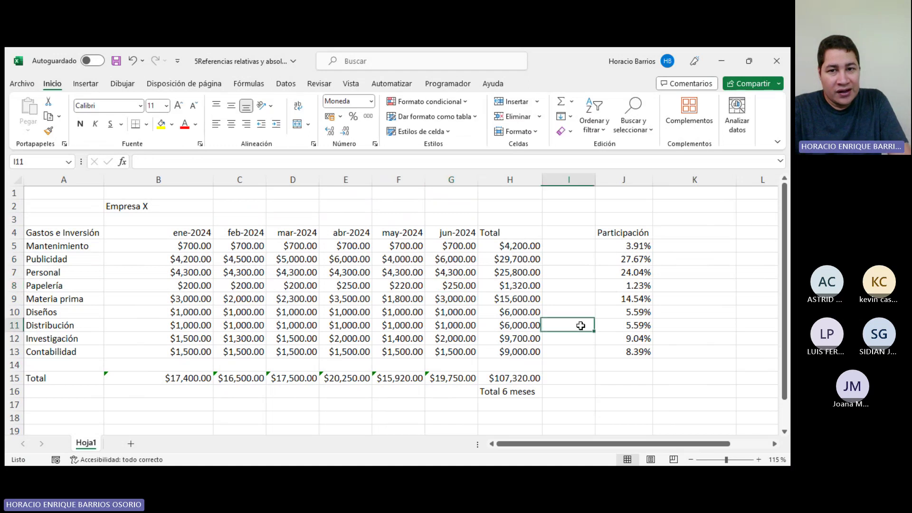
drag(562, 253, 564, 350)
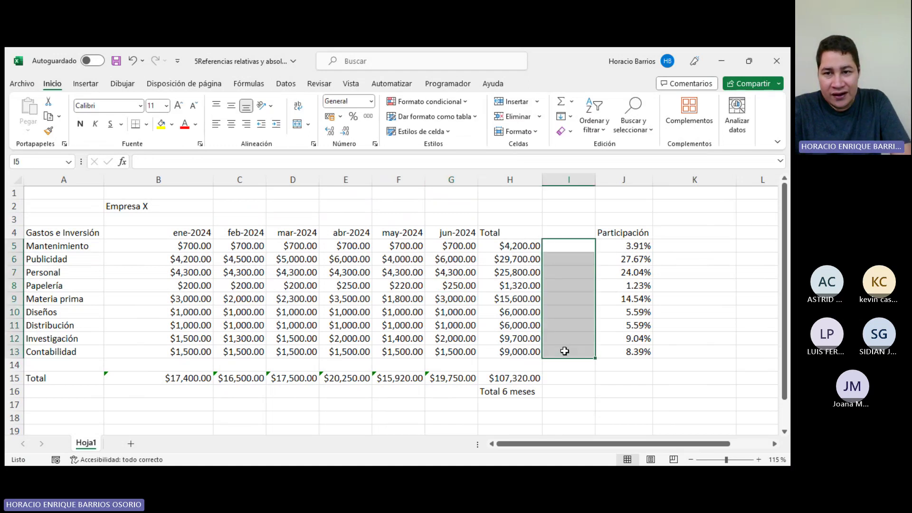
click(761, 357)
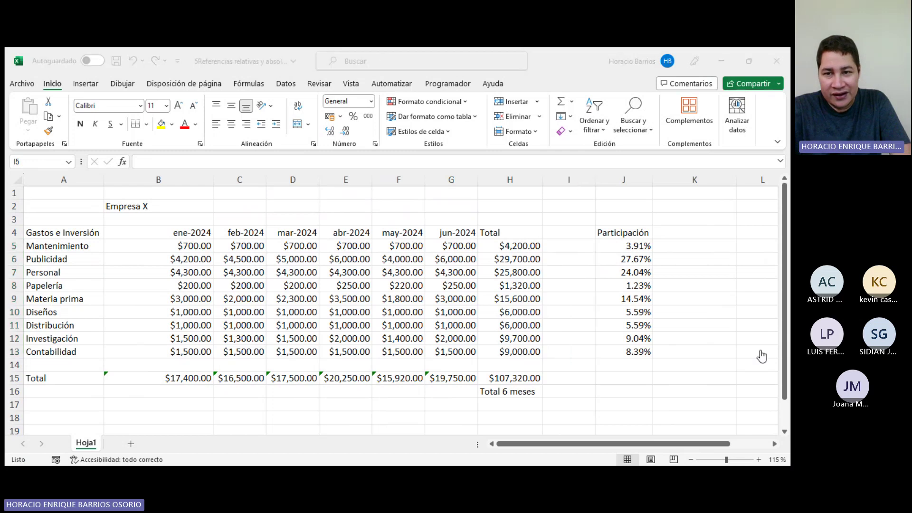